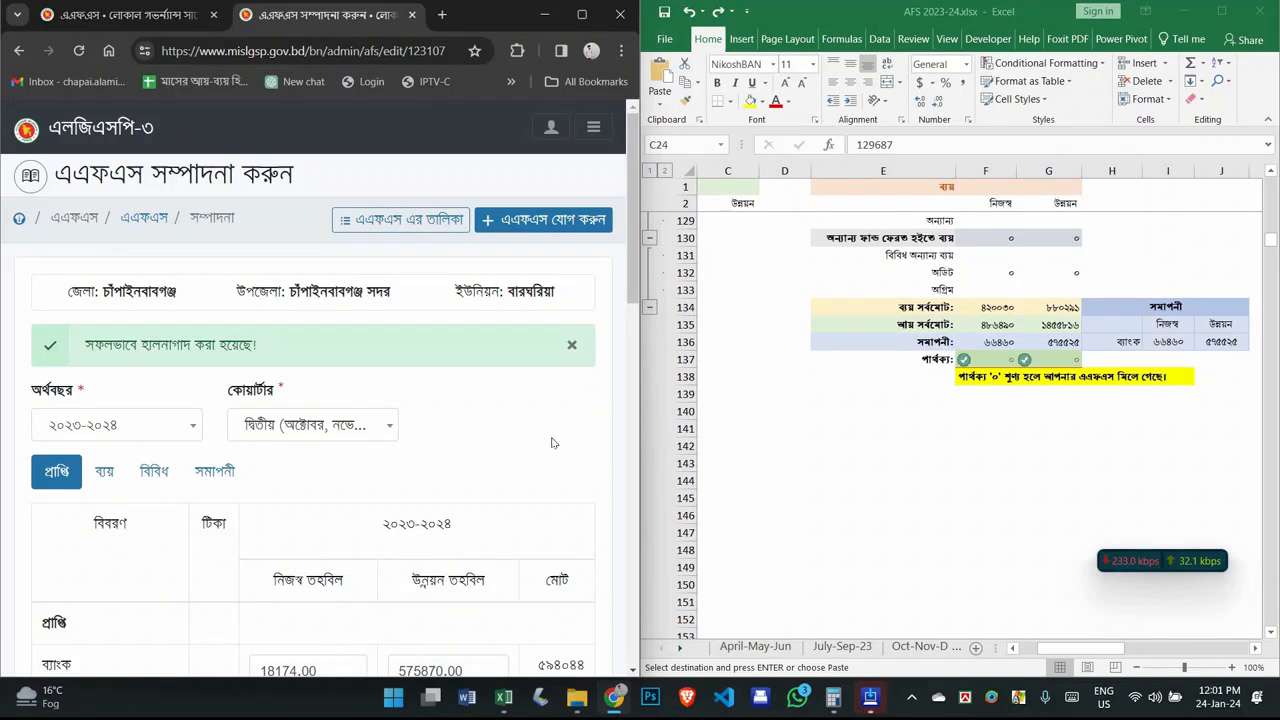
Step: Maximize the browser window and open the AFS list (এএফএস এর তালিকা)
scroll(560, 430, "down", 1)
left_click(584, 14)
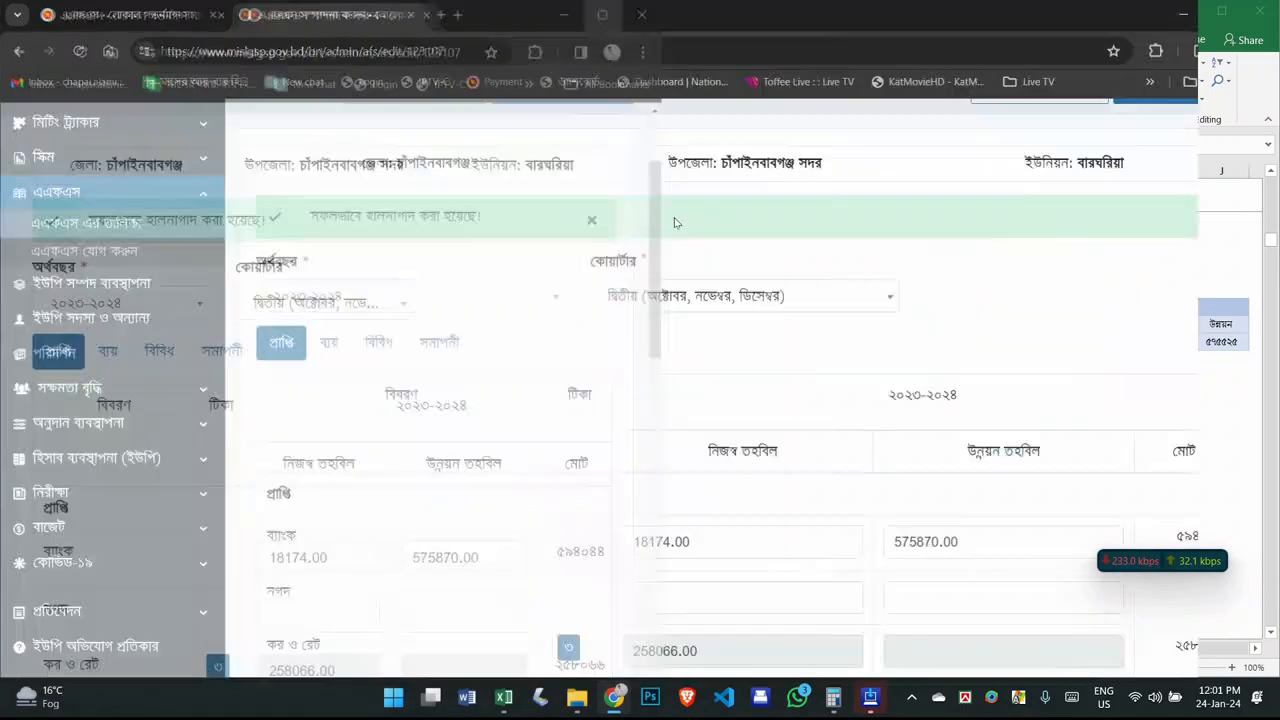
scroll(611, 380, "down", 4)
scroll(613, 385, "up", 3)
scroll(613, 385, "up", 3)
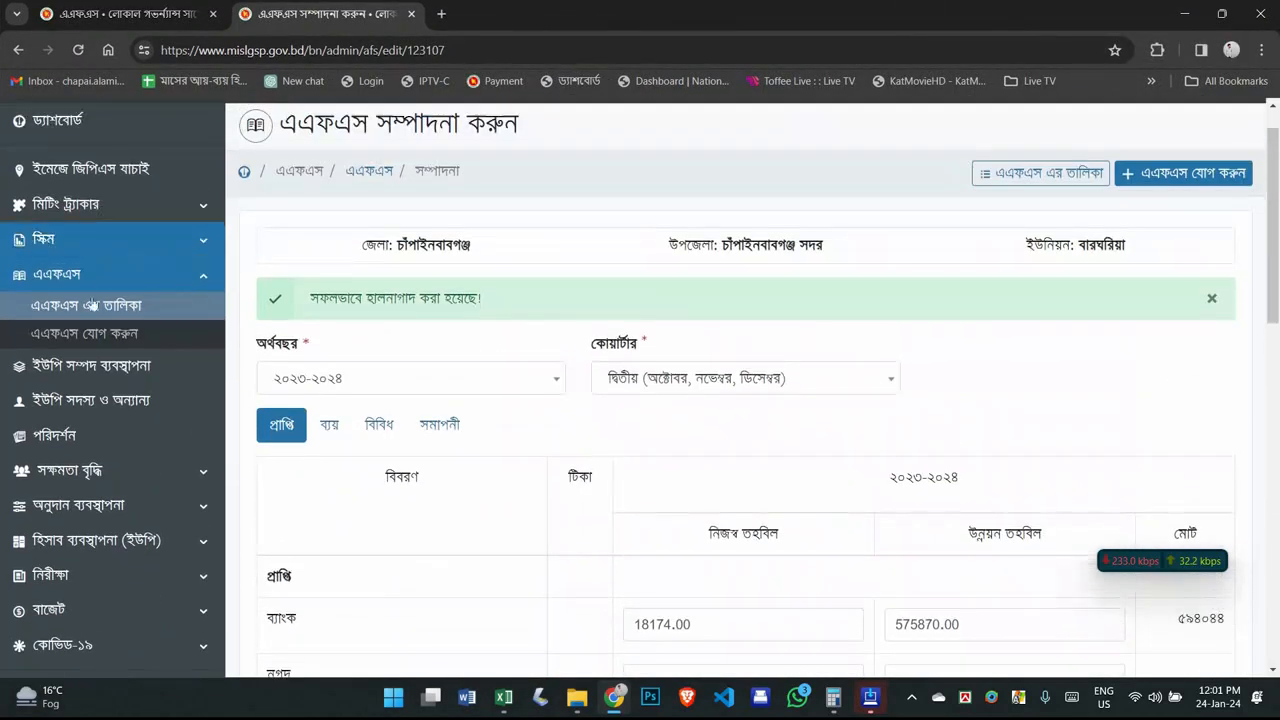
left_click(100, 312)
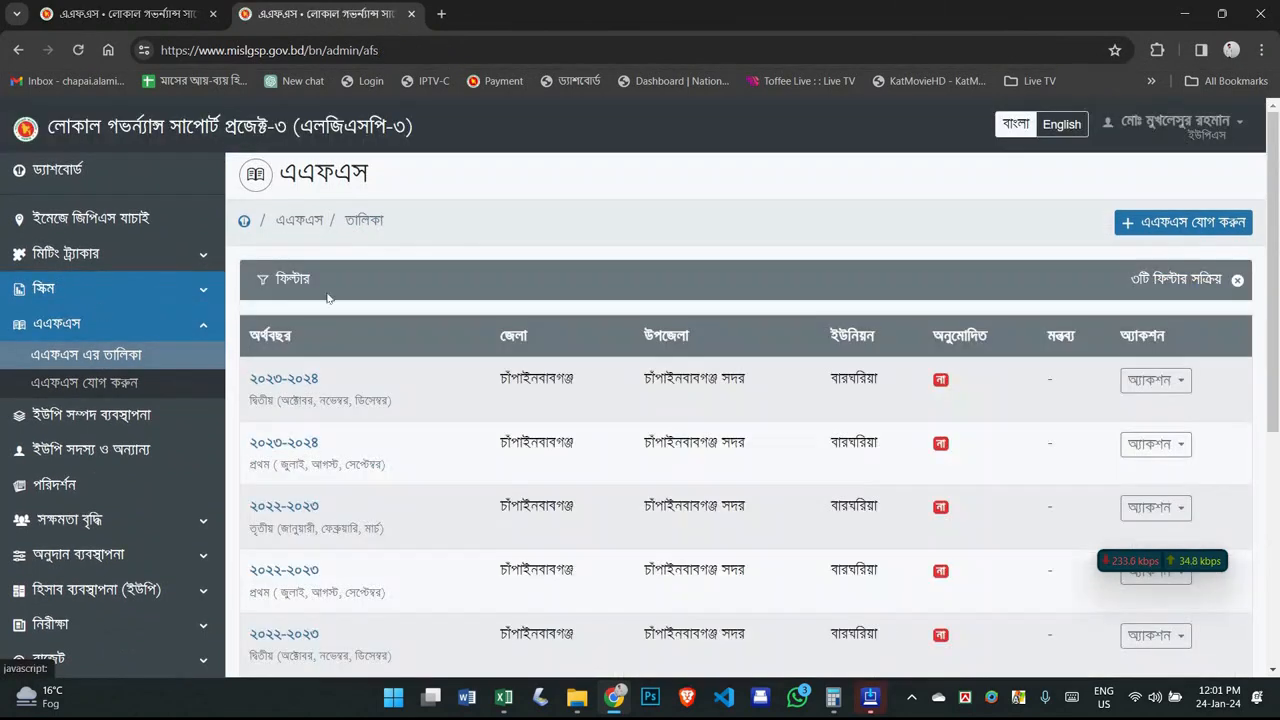
Step: View the ২০২৩-২০২৪ second-quarter (October–December) AFS and look through its quarter, receipts and expenditure figures
scroll(540, 275, "down", 1)
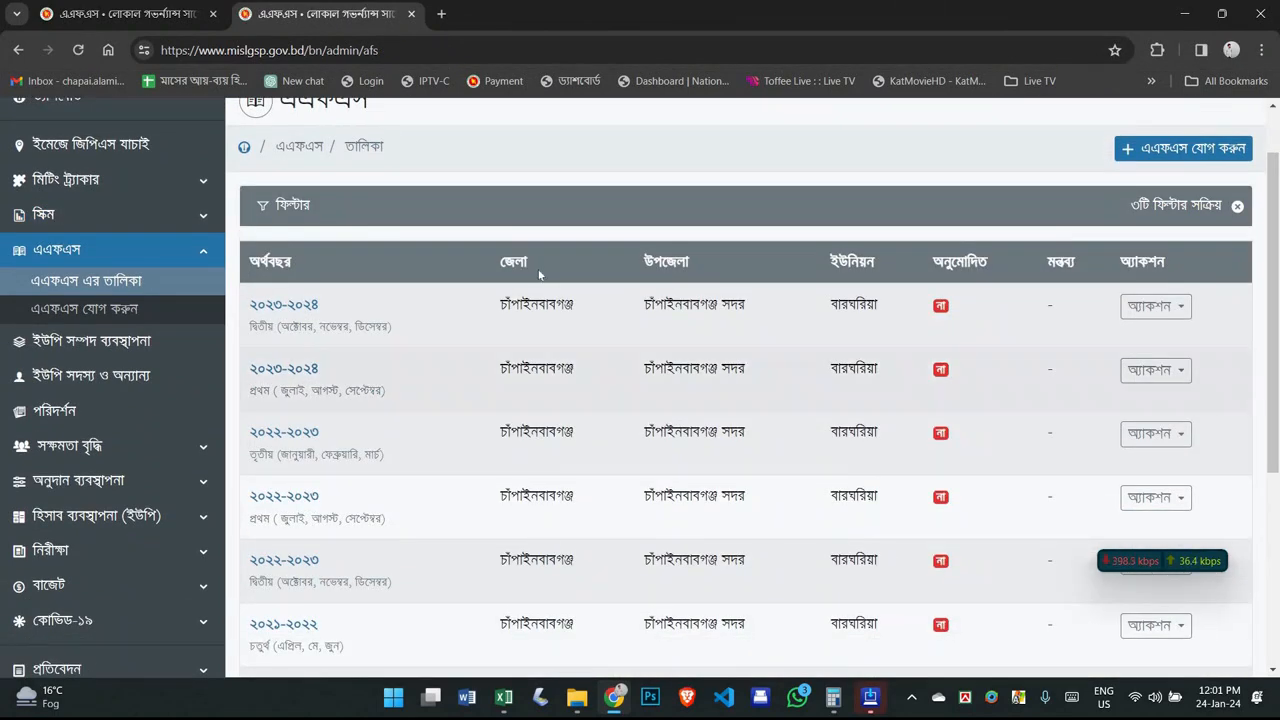
left_click(1155, 306)
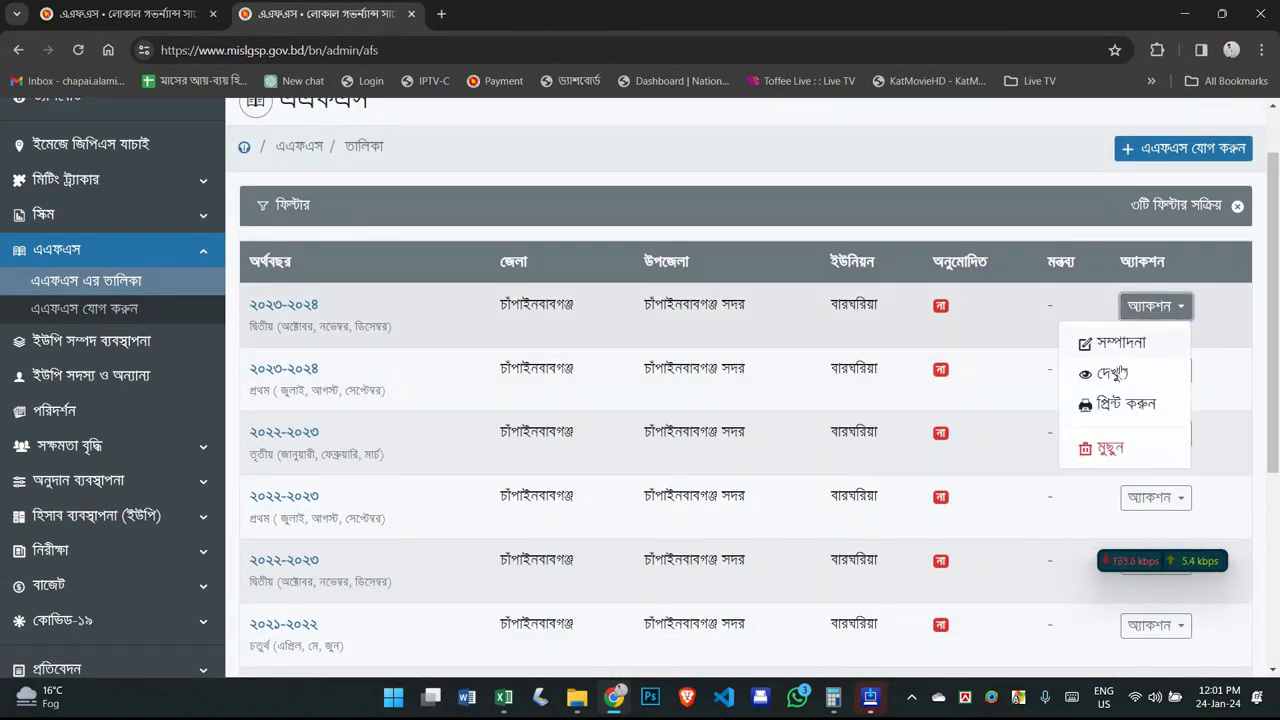
left_click(1112, 373)
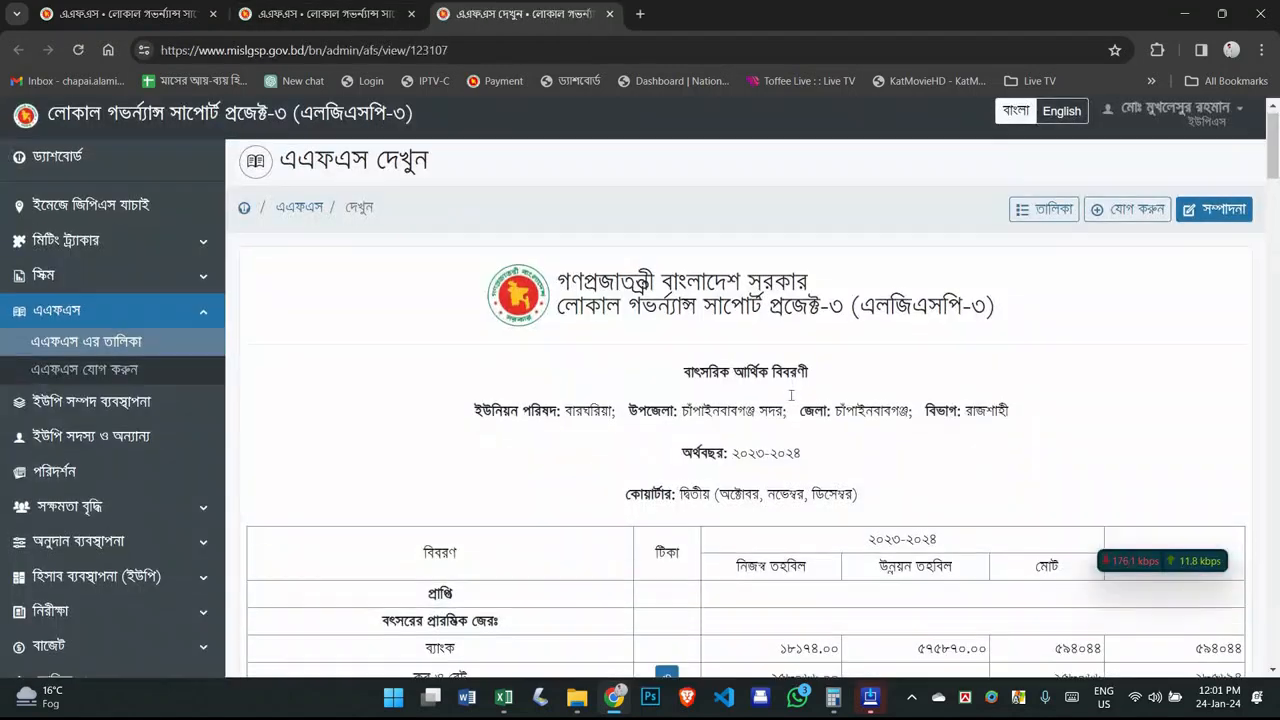
scroll(840, 360, "down", 2)
left_click_drag(872, 330, 681, 331)
scroll(938, 318, "down", 10)
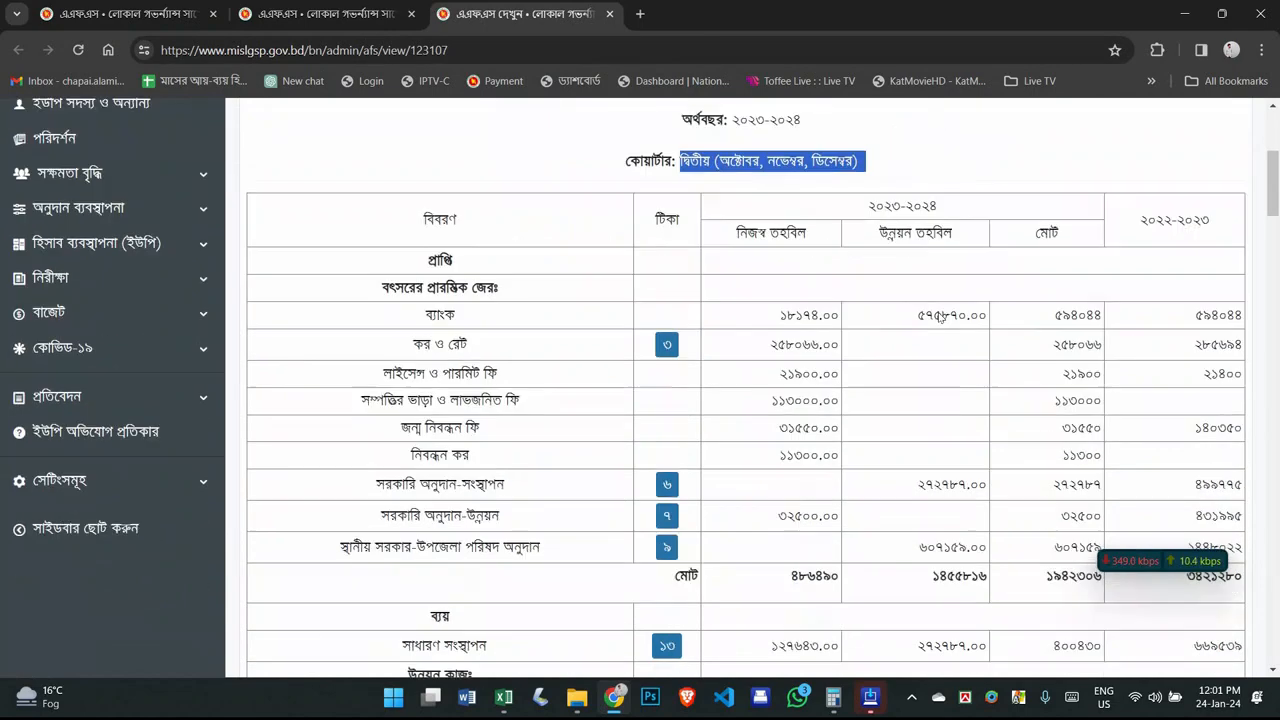
scroll(940, 318, "down", 8)
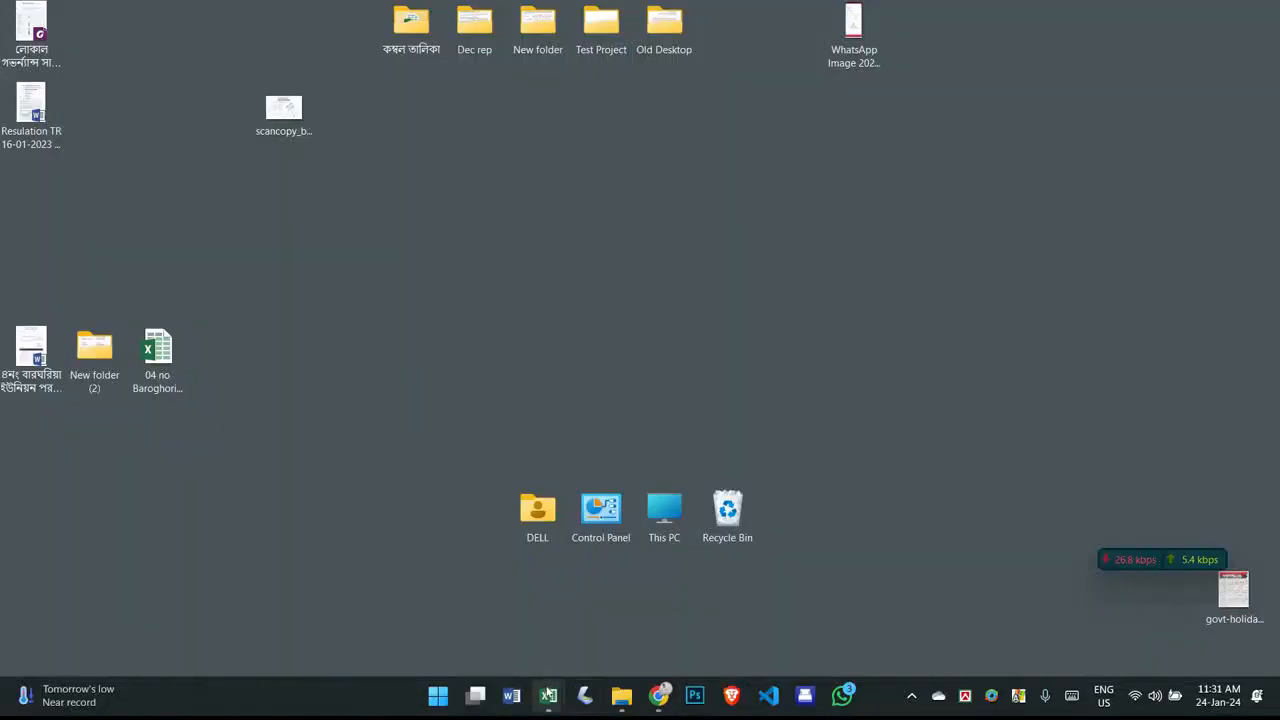
Step: Switch to the AFS 2023-24 workbook in Excel and bring the Demo sheet's opening balance (প্রারম্ভিক) table into view
left_click(548, 695)
left_click(550, 600)
key("Left")
key("Left")
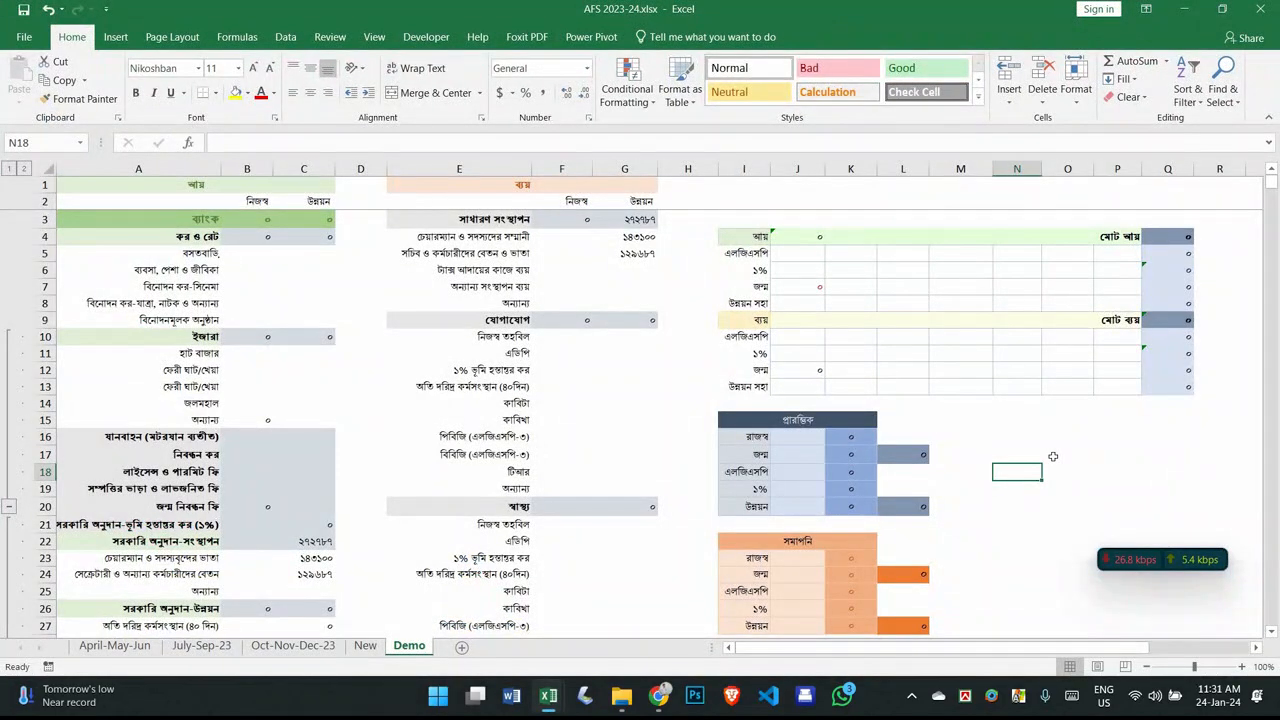
scroll(819, 350, "down", 2)
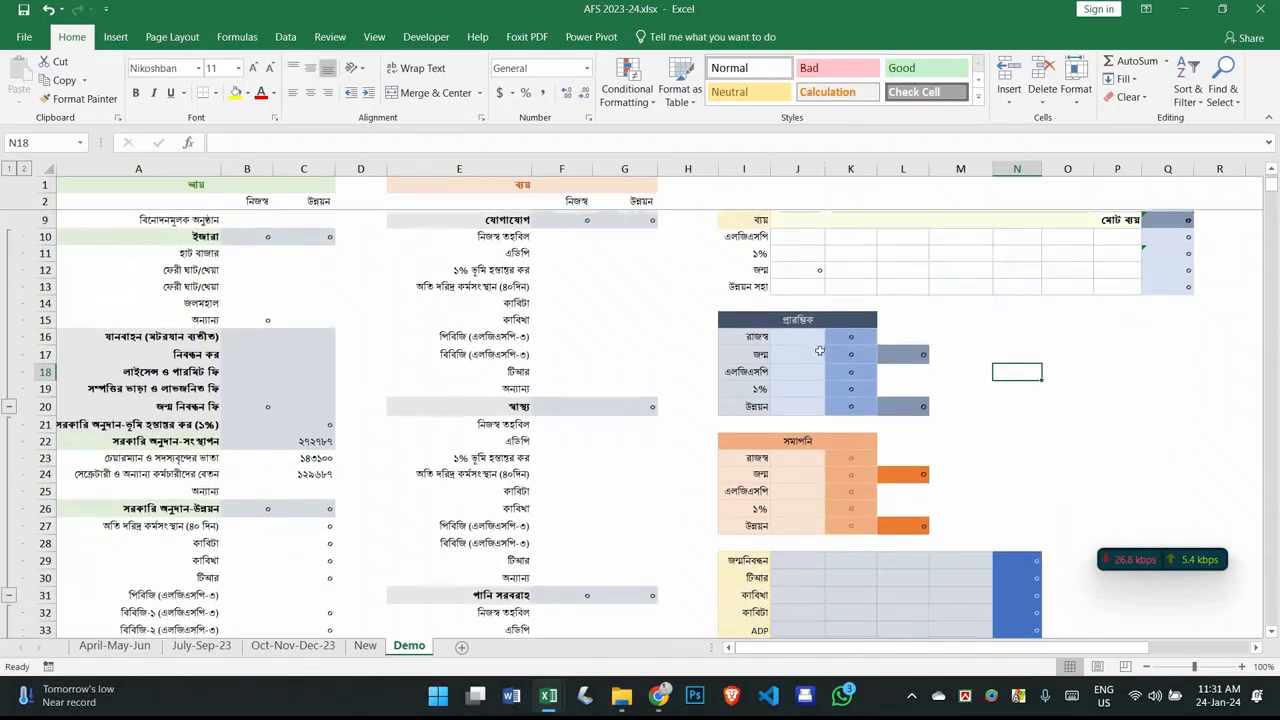
Step: In the opening balance (প্রারম্ভিক) table, enter 17749 for রাজস্ব and 425 for জন্ম in J16:J17
left_click(800, 337)
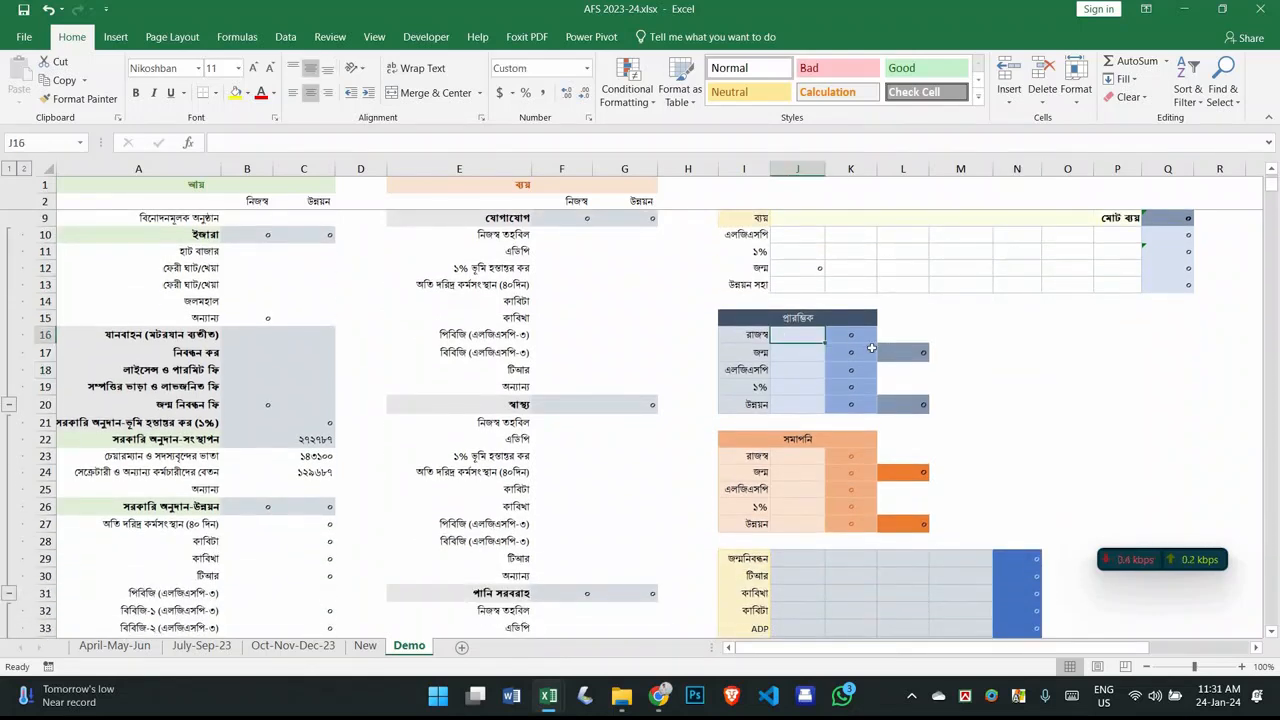
type("17")
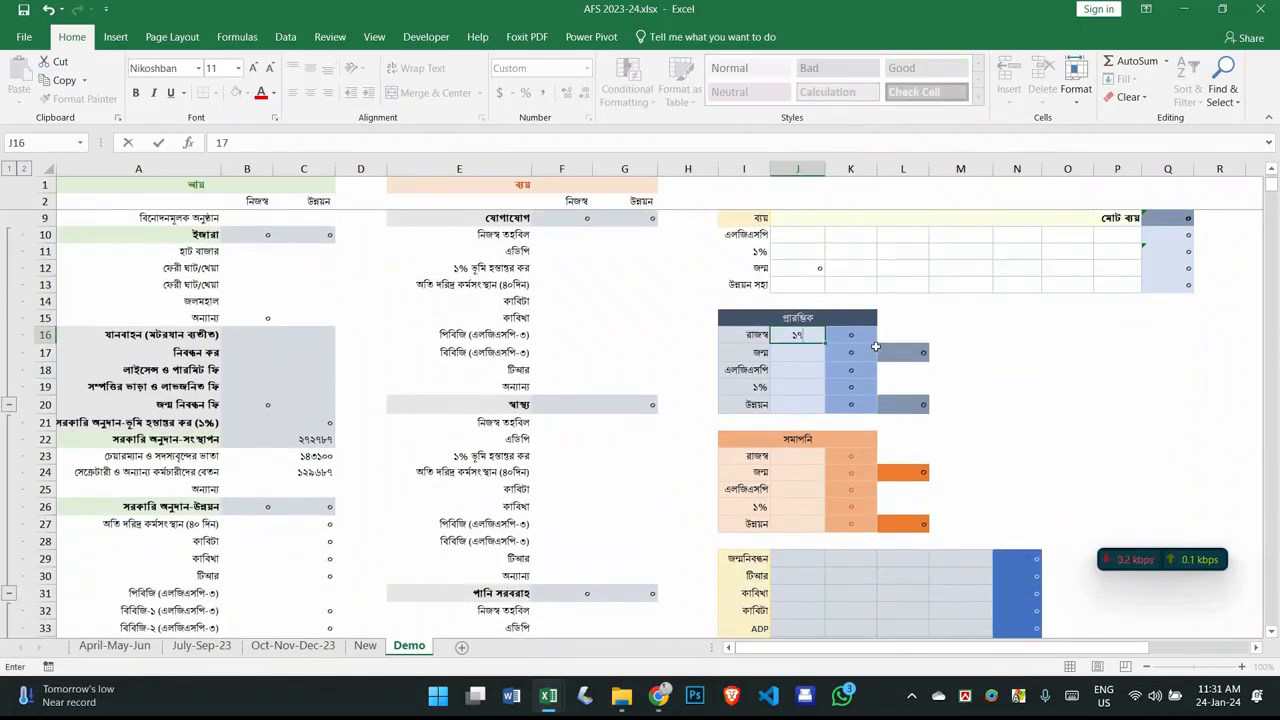
type("749")
key("Return")
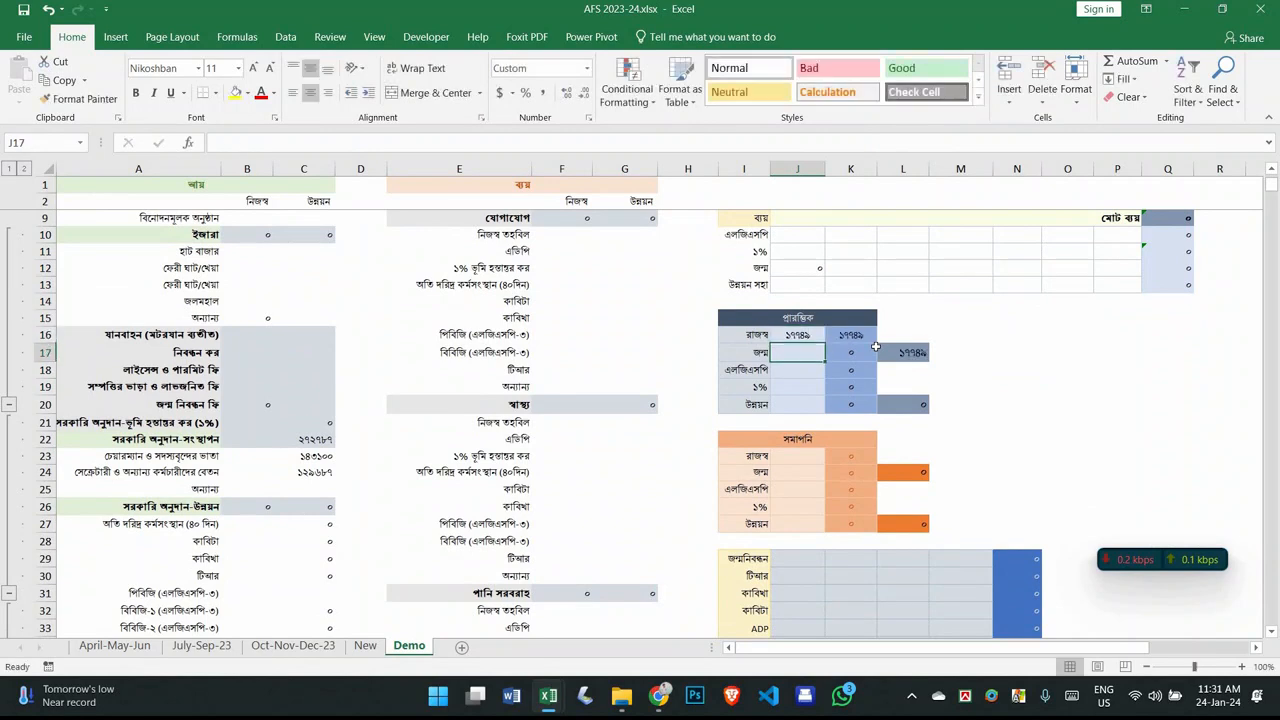
type("825")
key("Return")
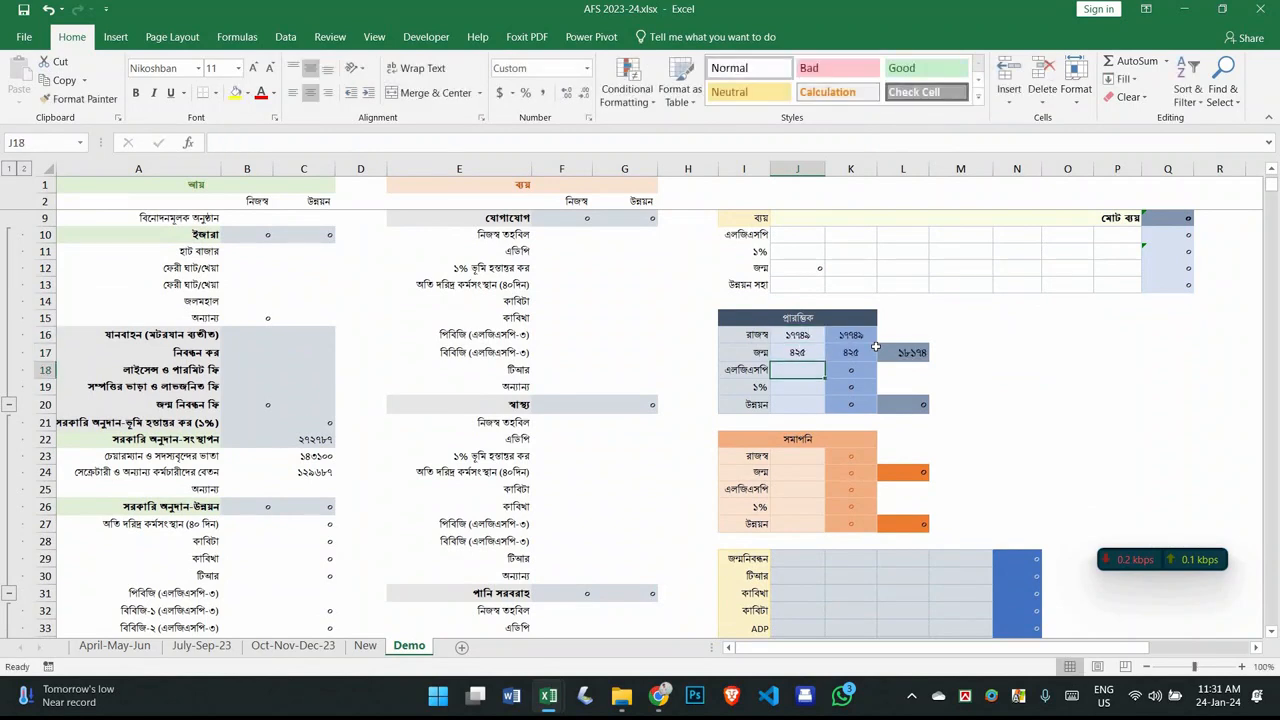
Step: Complete the opening balances in J18:J20 with 39943 for এলজিএসপি, 1138 for ১% and 534789 for উন্নয়ন
type("399")
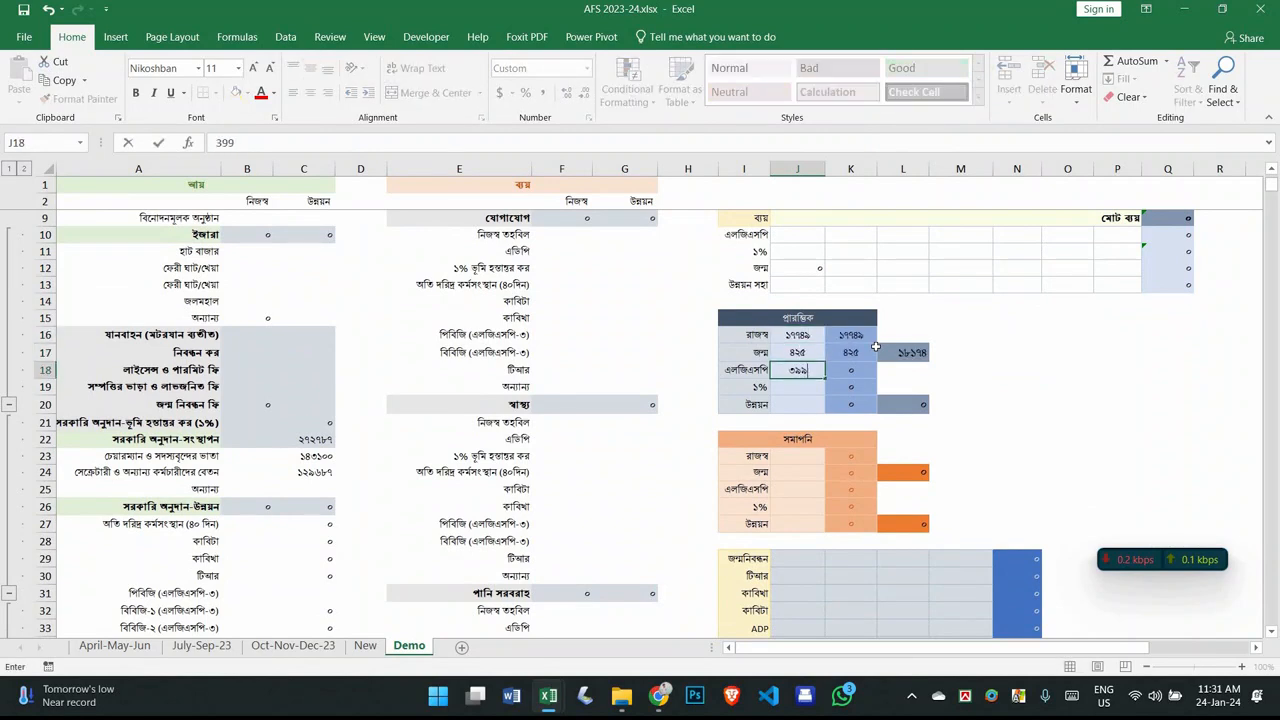
type("43")
key("Return")
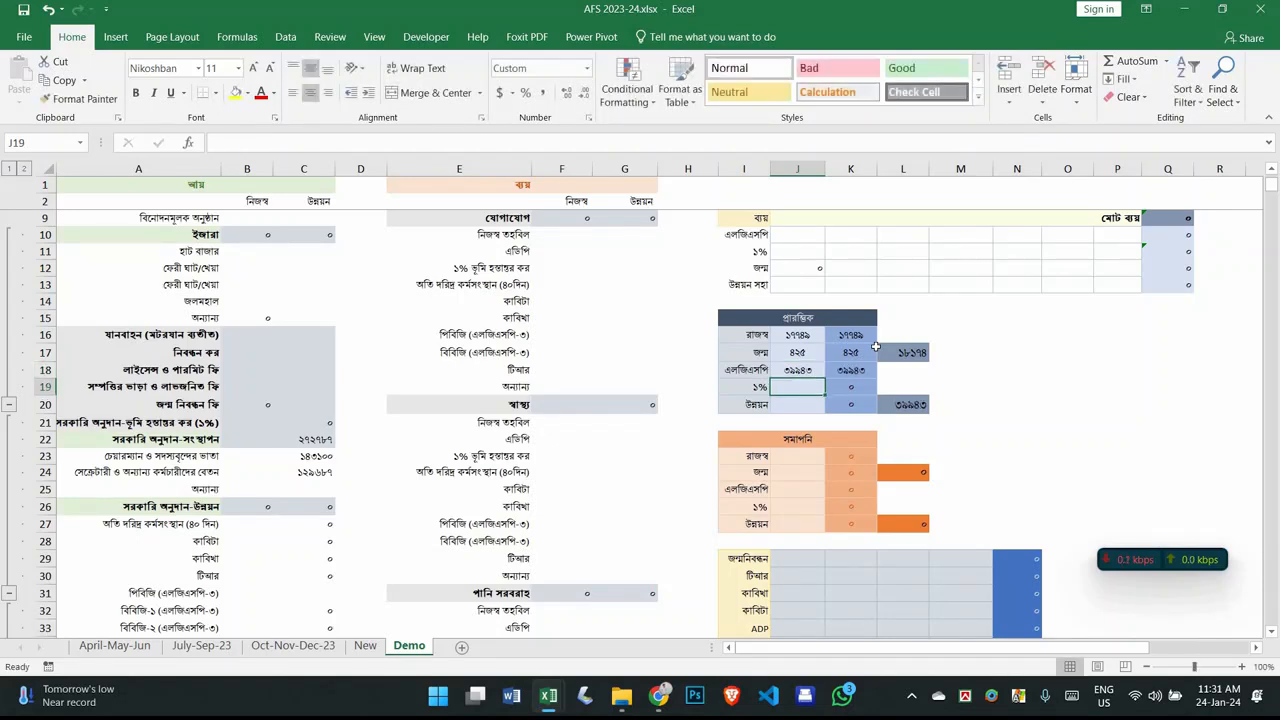
type("1138")
key("Return")
type("5")
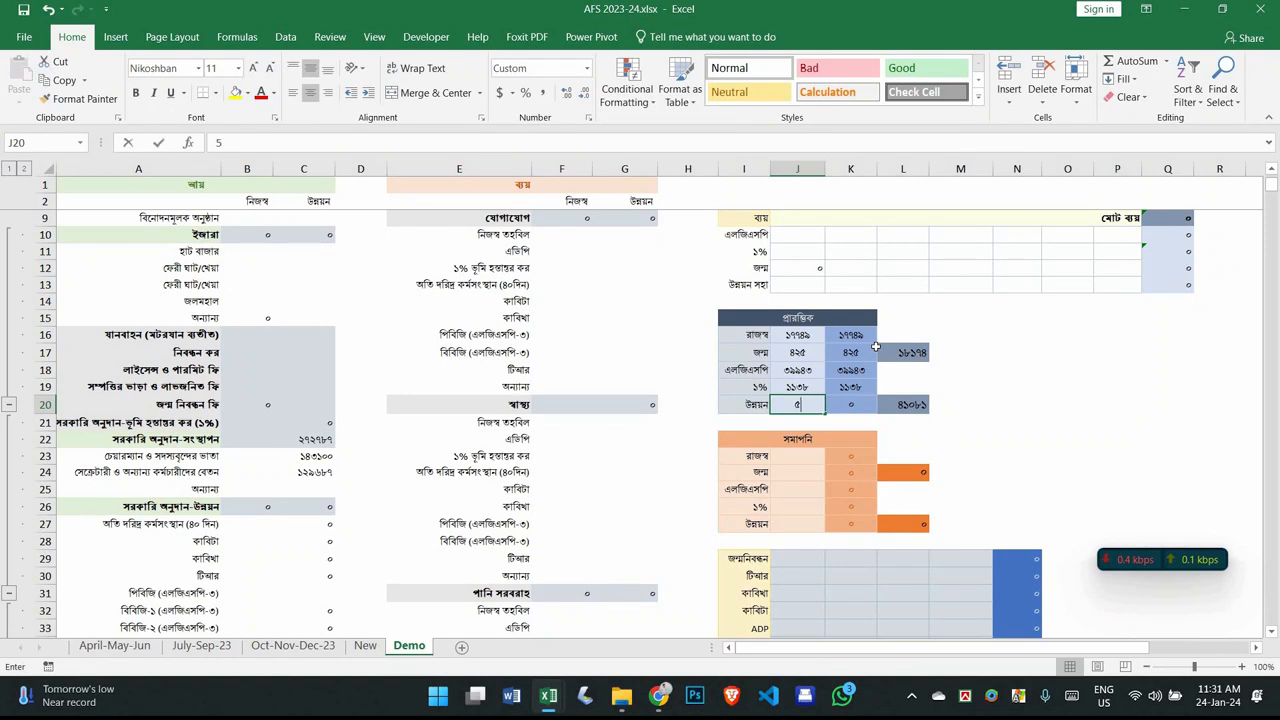
type("34789")
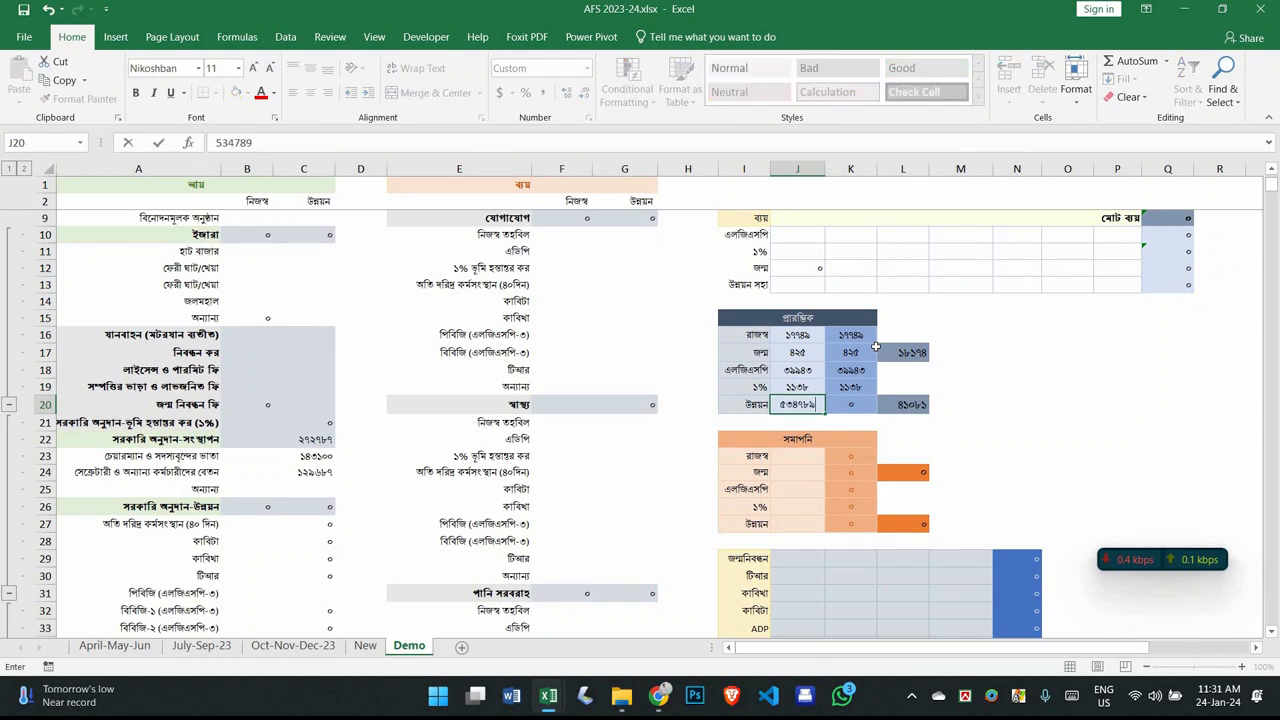
key("Return")
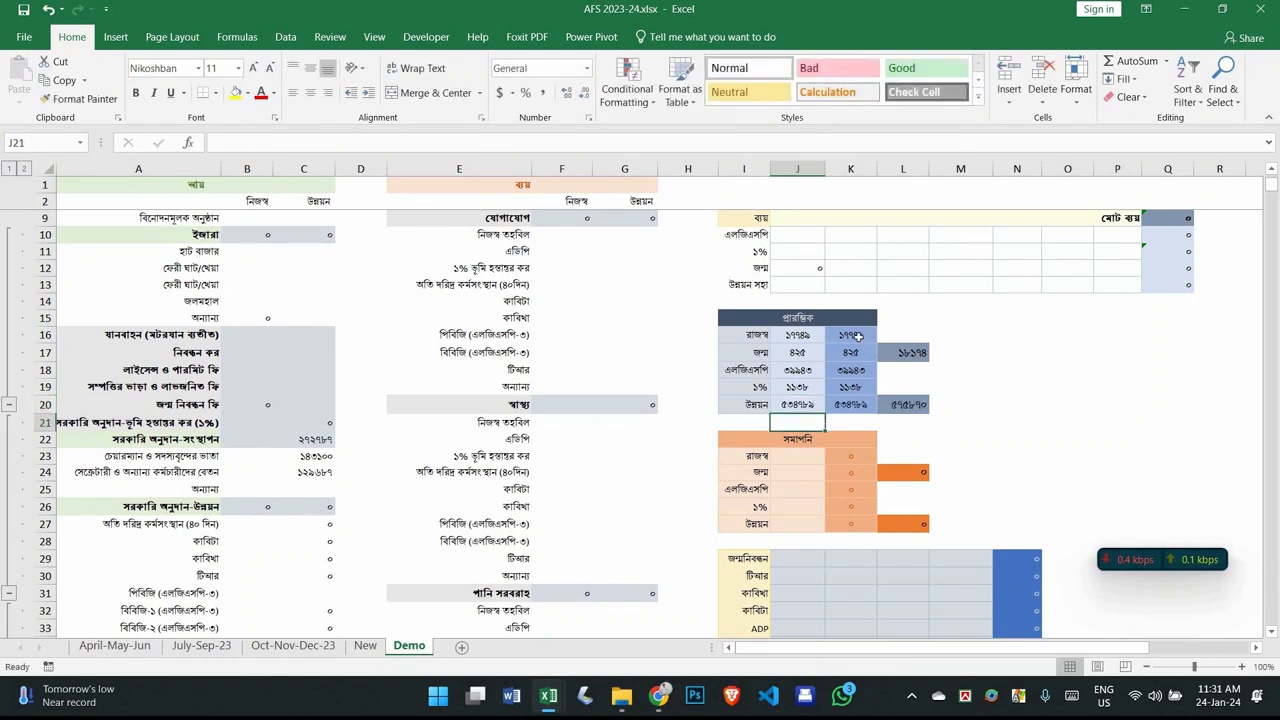
Step: In the closing balance (সমাপনি) table, enter 66018 for রাজস্ব and 442 for জন্ম in J23:J24
scroll(838, 453, "up", 2)
scroll(840, 450, "down", 1)
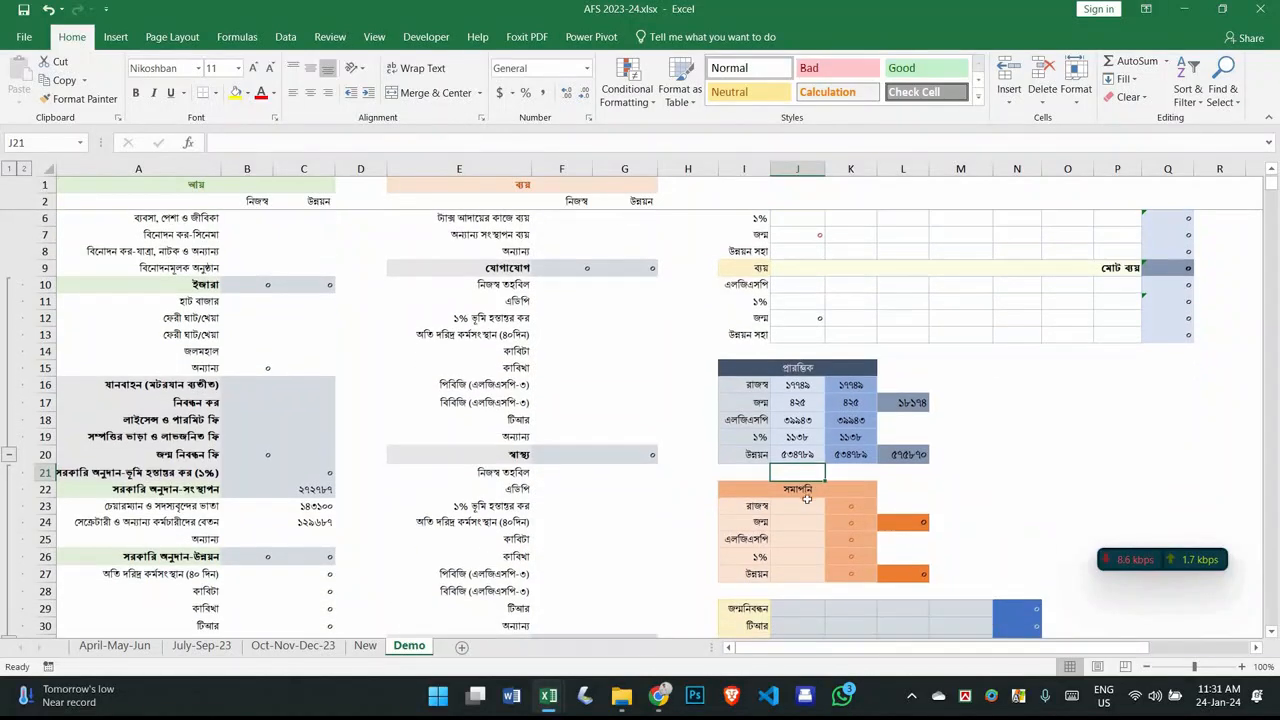
left_click(803, 506)
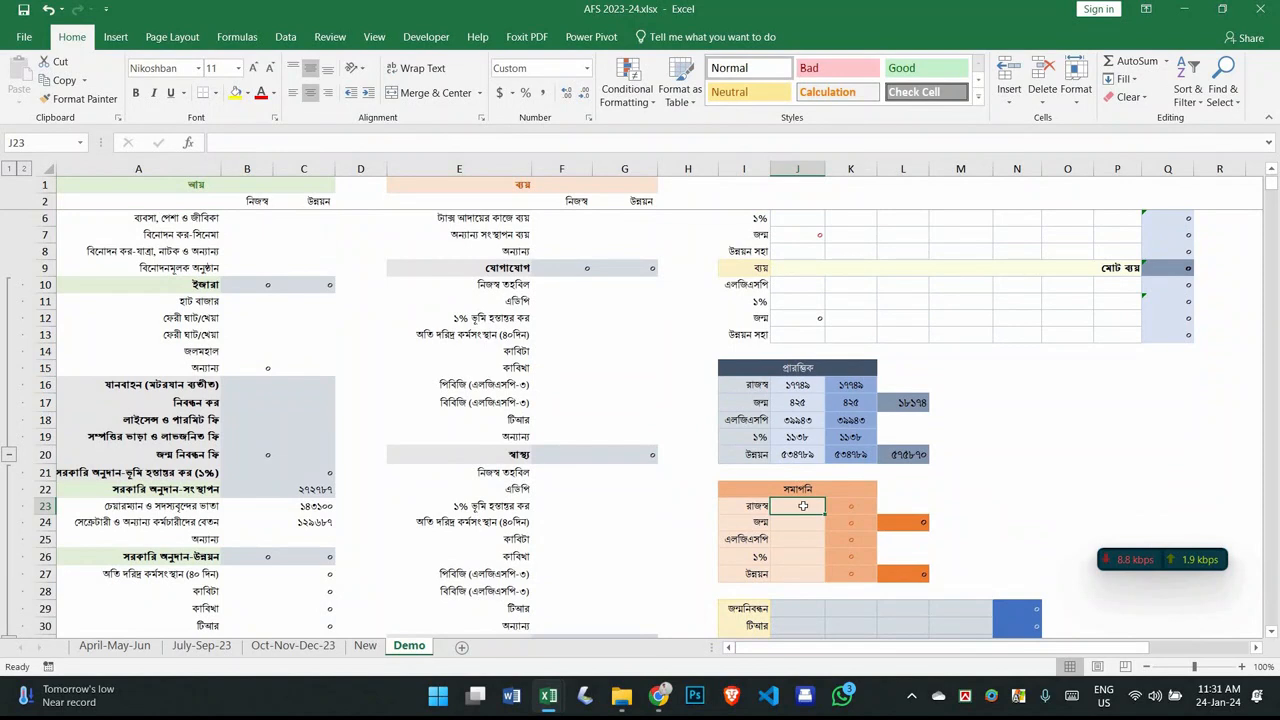
type("66018")
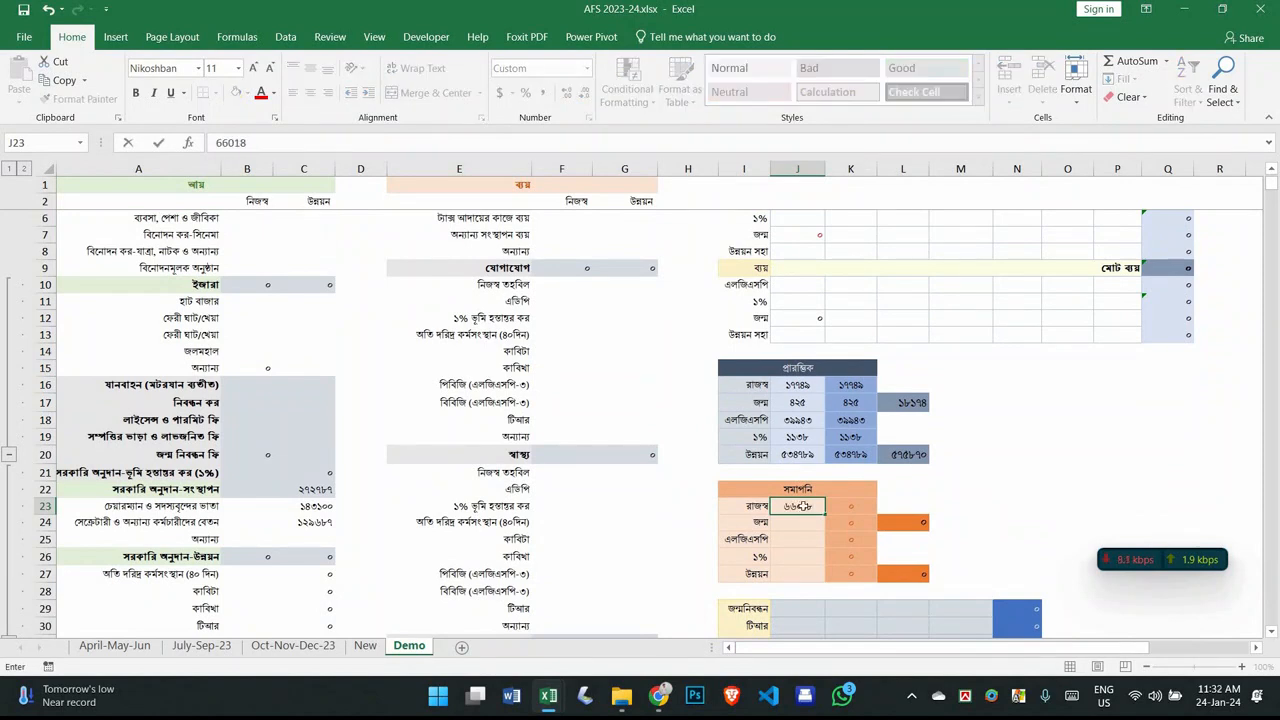
key("Return")
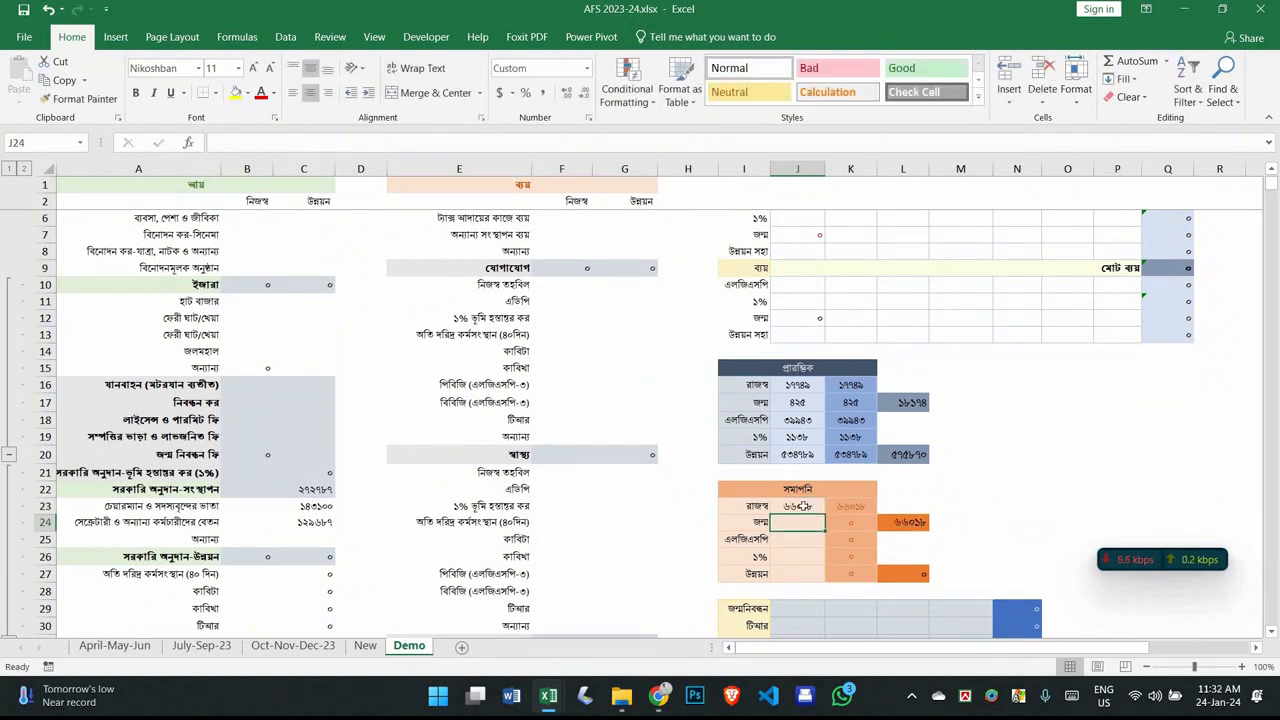
type("882")
key("Return")
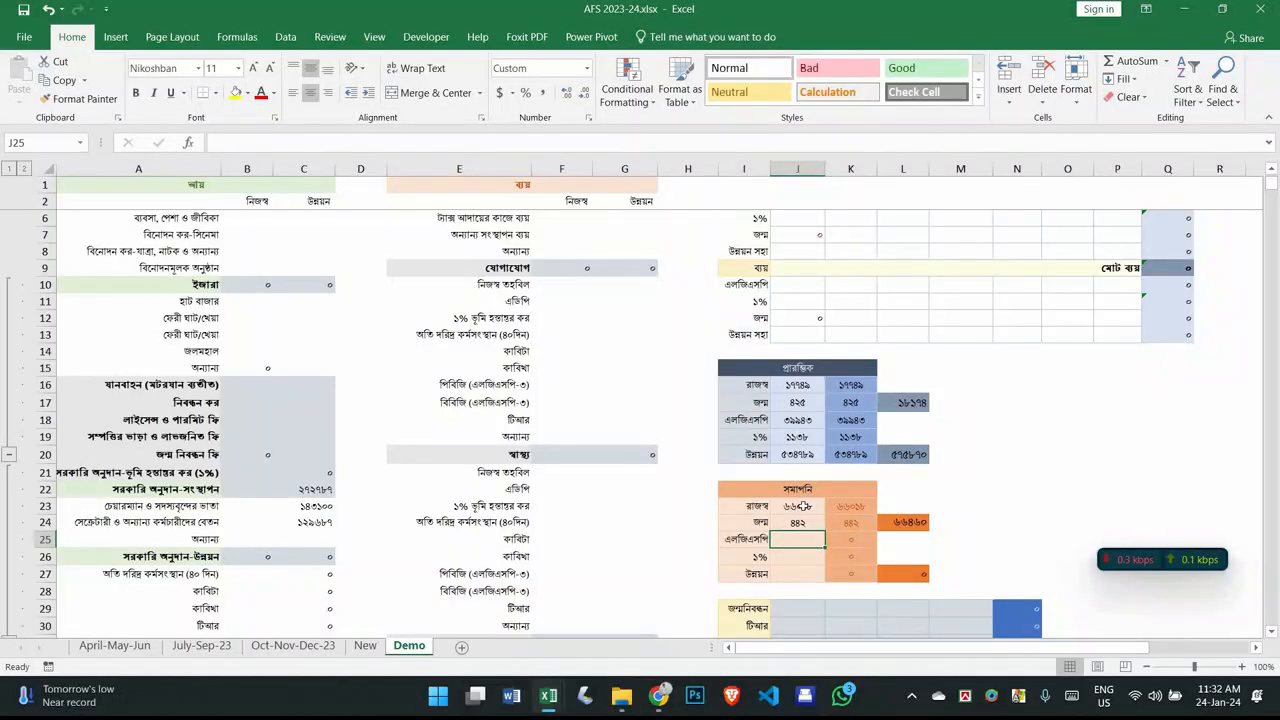
Step: Complete the closing balances in J25:J27 with 39943 for এলজিএসপি, 793 for ১% and 534789 for উন্নয়ন
type("39943")
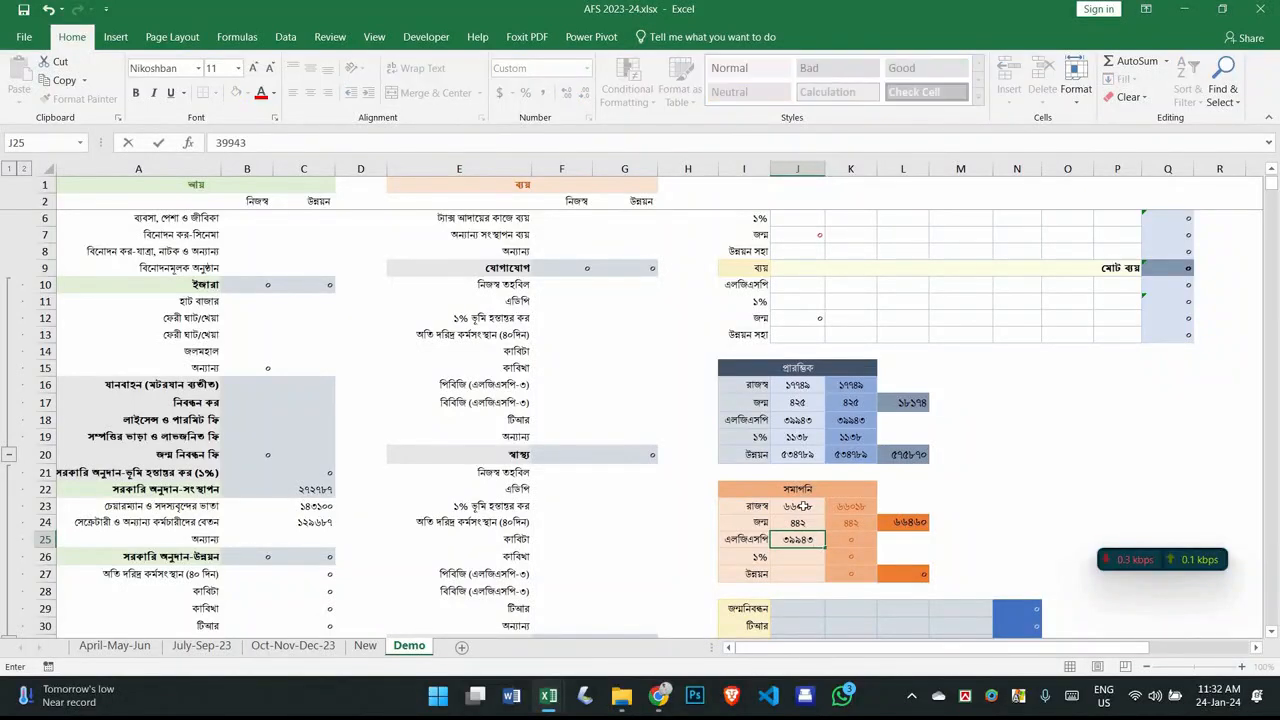
key("Return")
type("73")
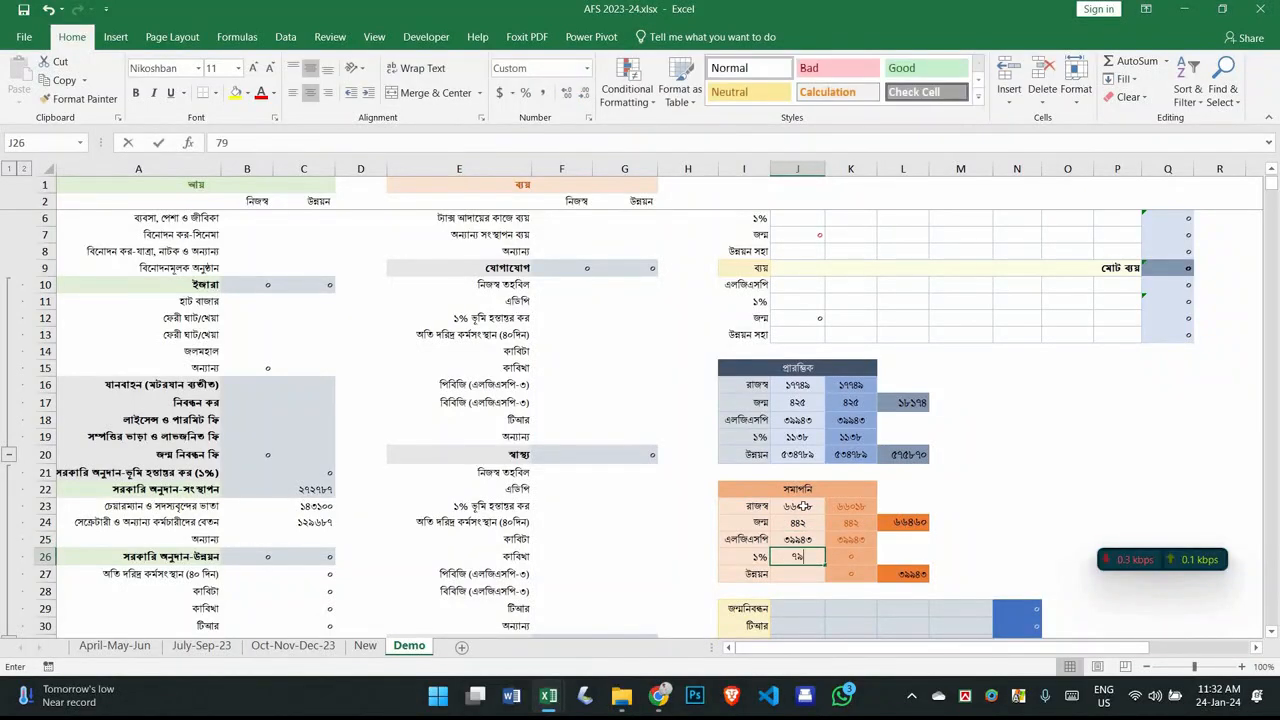
key("Return")
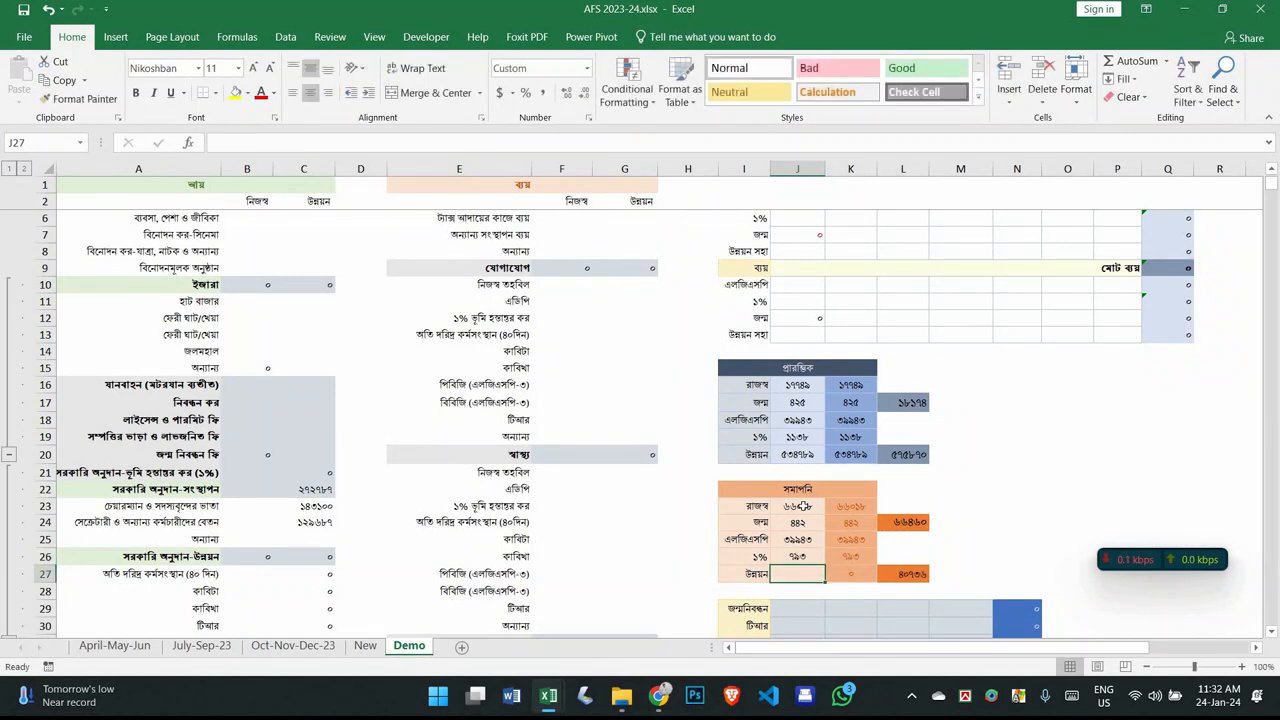
type("534789")
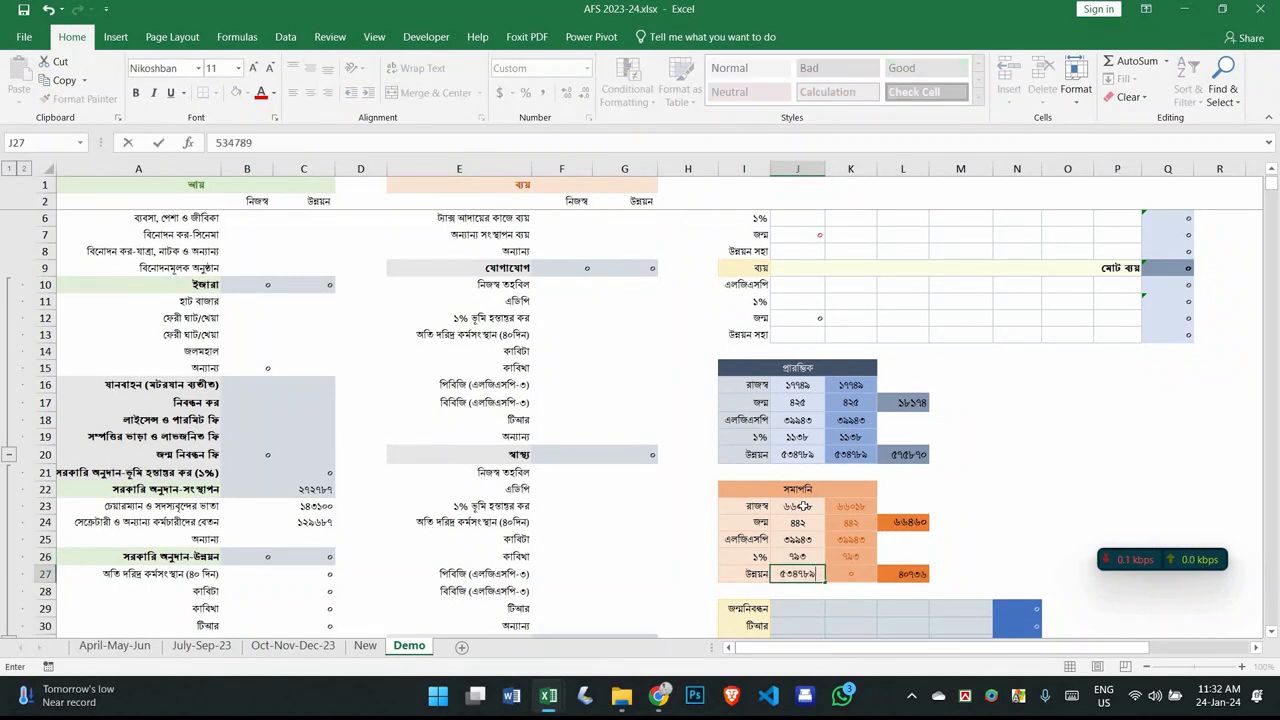
key("Return")
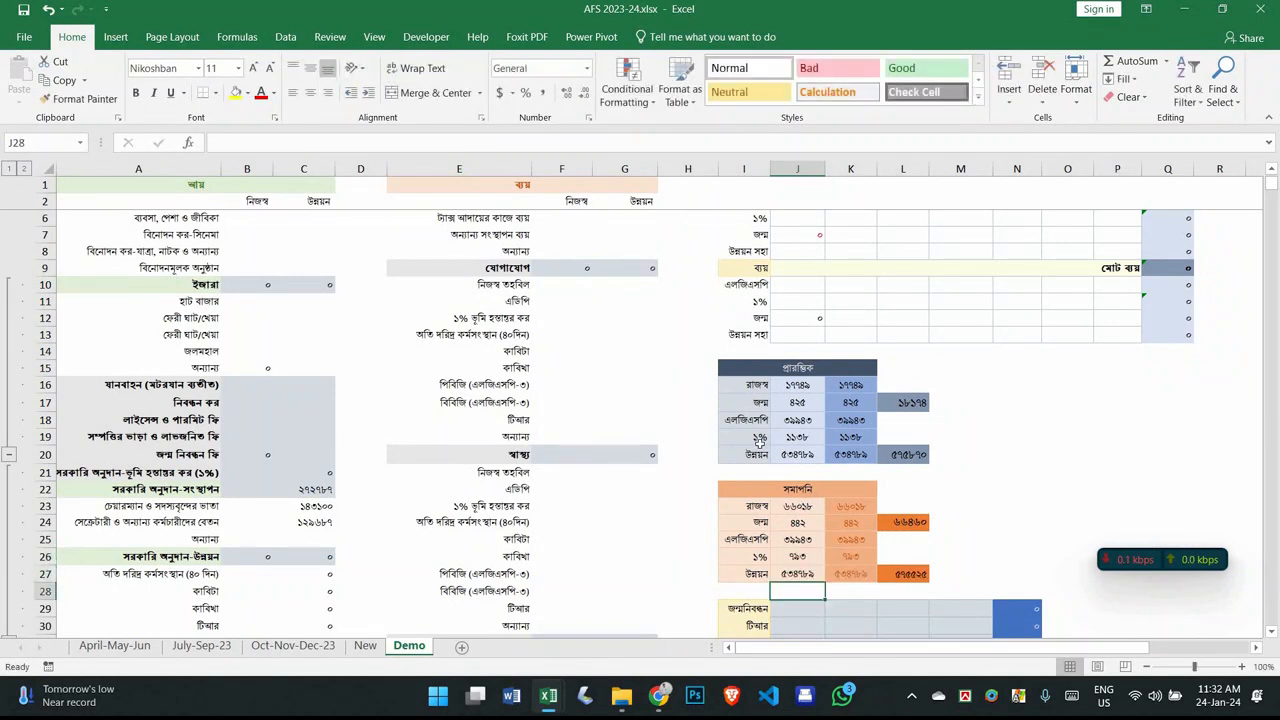
Step: Enter the birth registration (জন্মনিবন্ধন) amounts 2400, 5125 and 24025 across J29:L29
scroll(900, 450, "down", 3)
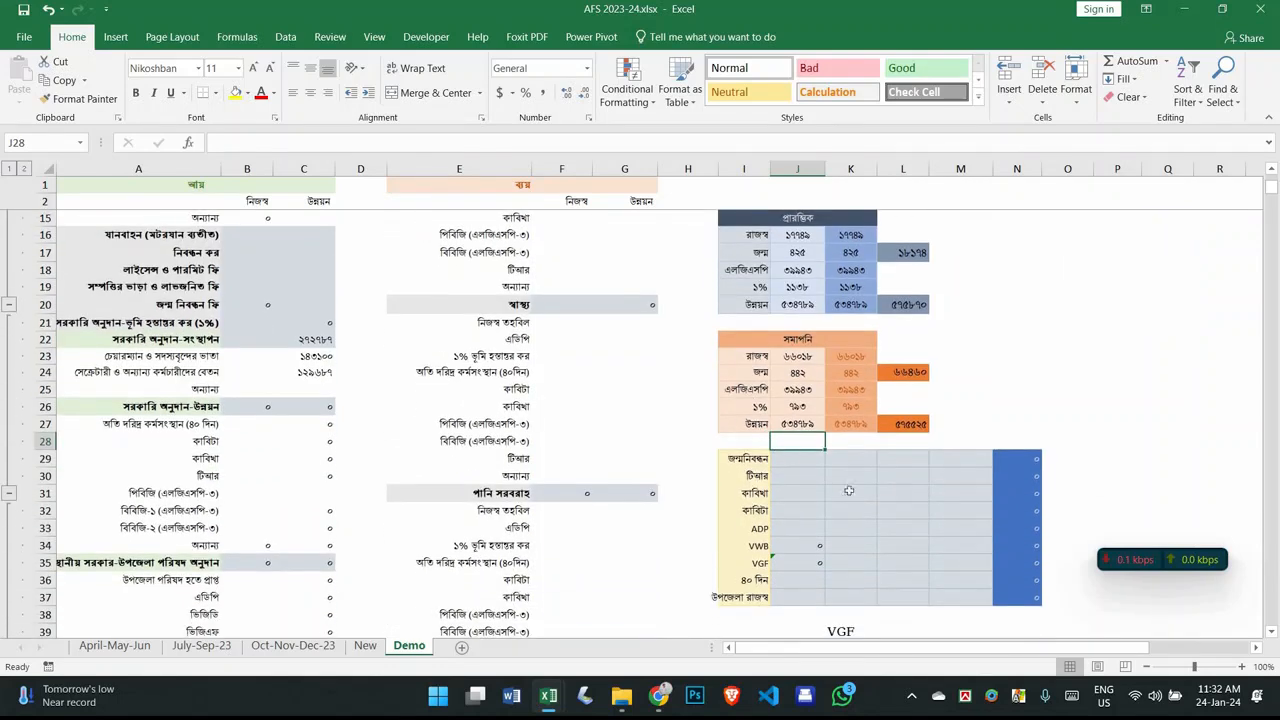
key("Return")
type("2400")
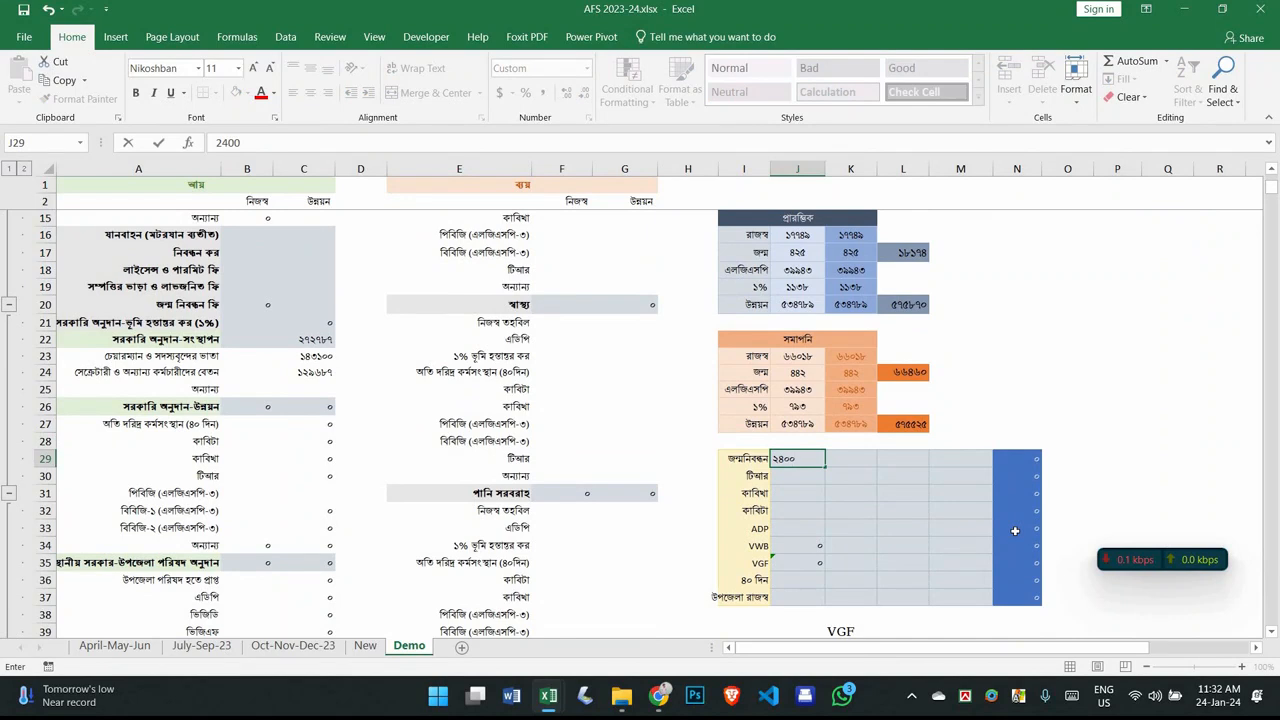
key("Tab")
type("5125")
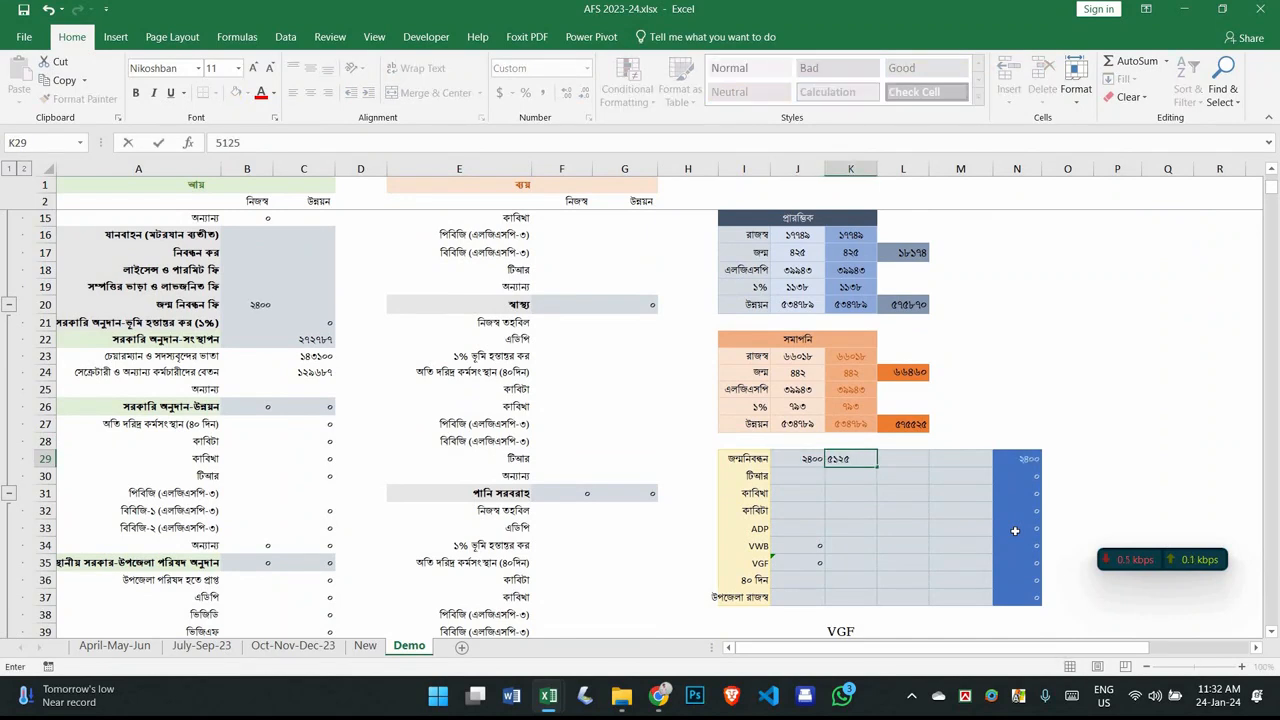
key("Tab")
type("240")
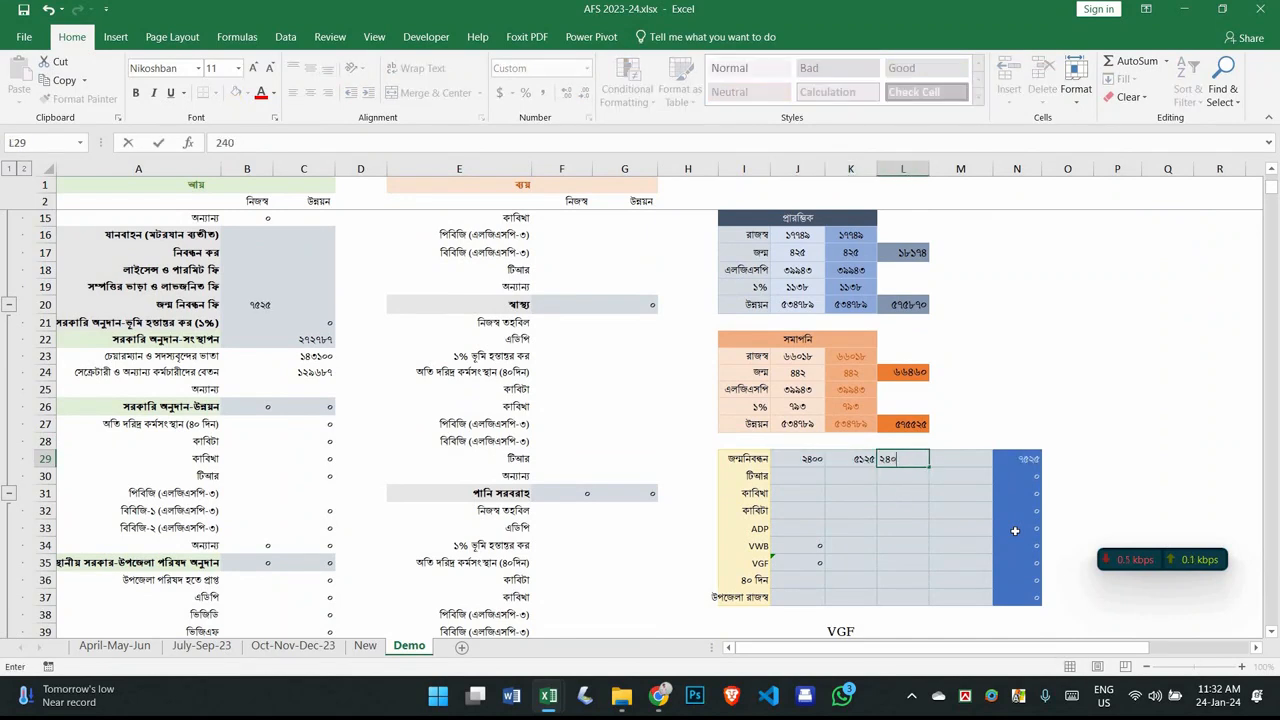
type("25")
key("Return")
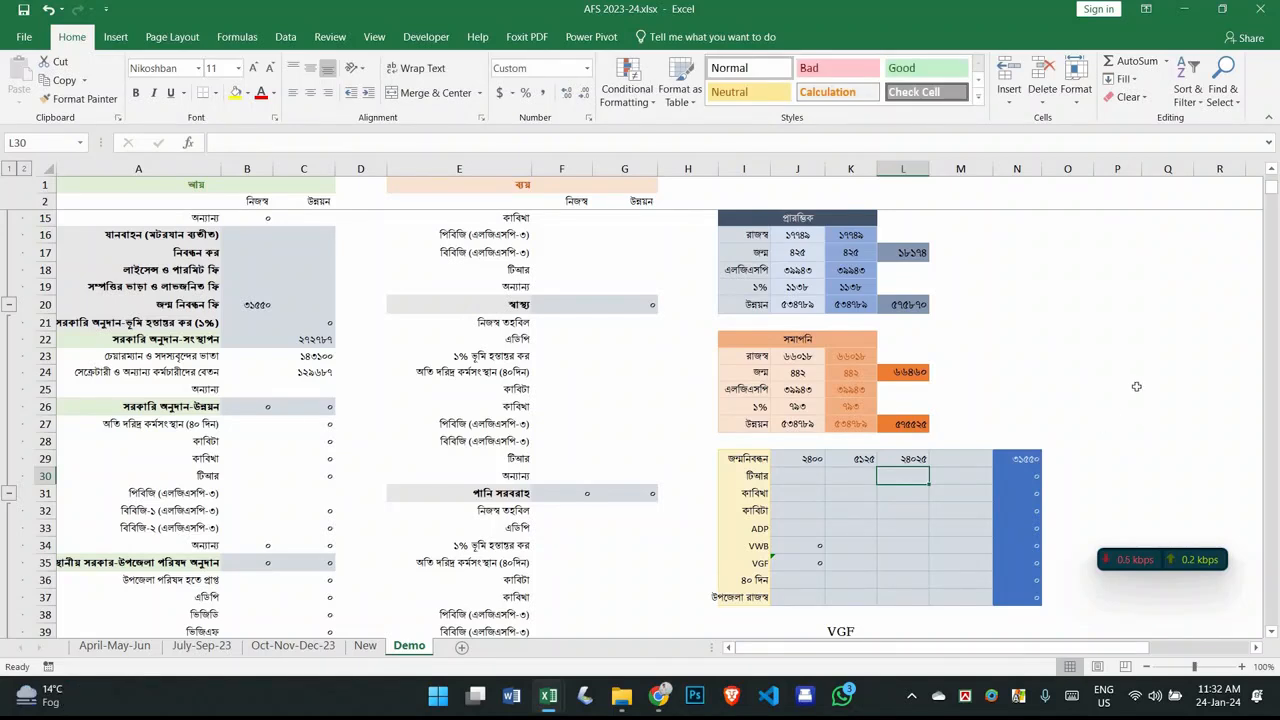
Step: Enter 390 as the number of cards (কার্ডের সংখ্যা) in I44 of the VWB table
scroll(1116, 400, "down", 4)
left_click(747, 512)
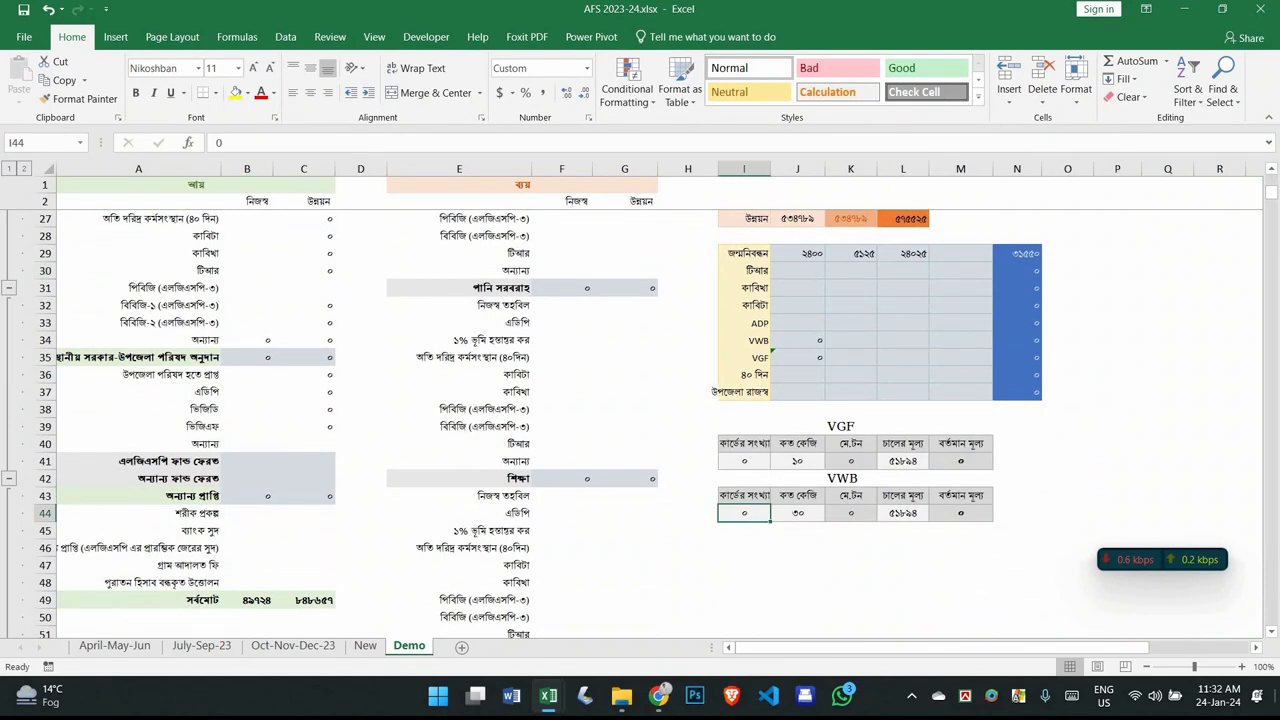
type("390")
key("Return")
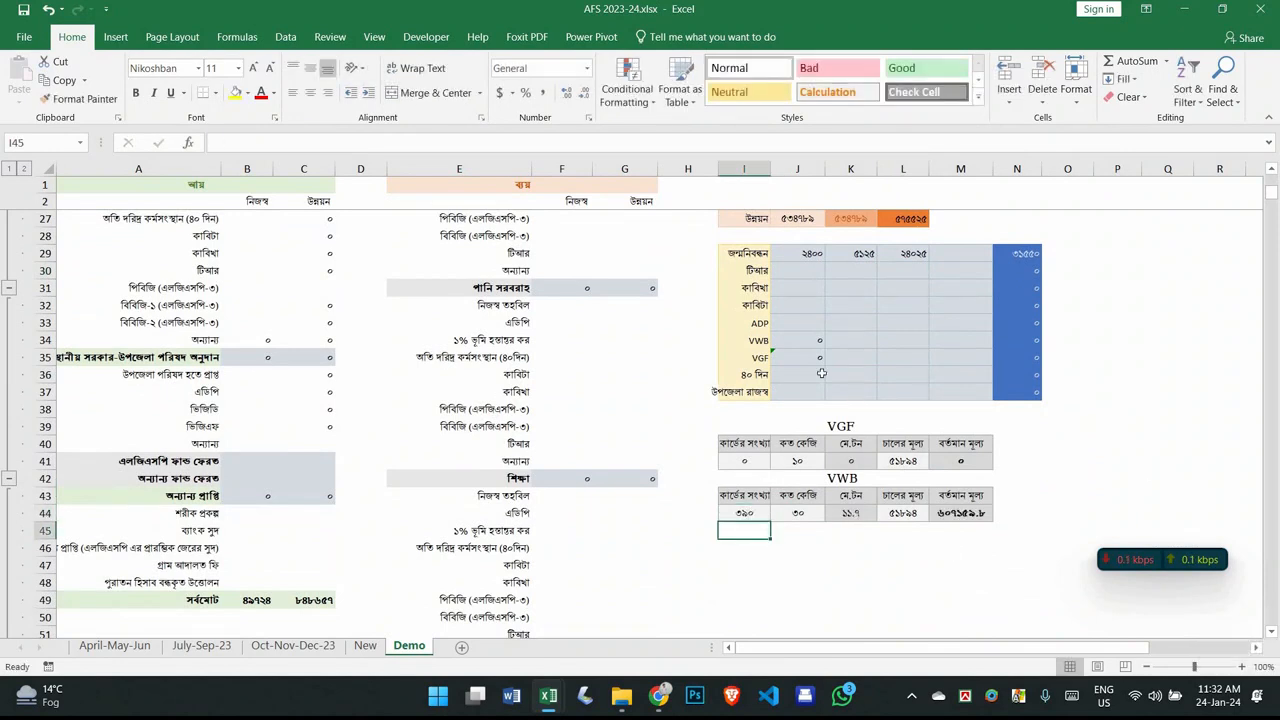
Step: Enter 607159 as the VWB amount in J34 of the income table
left_click(805, 340)
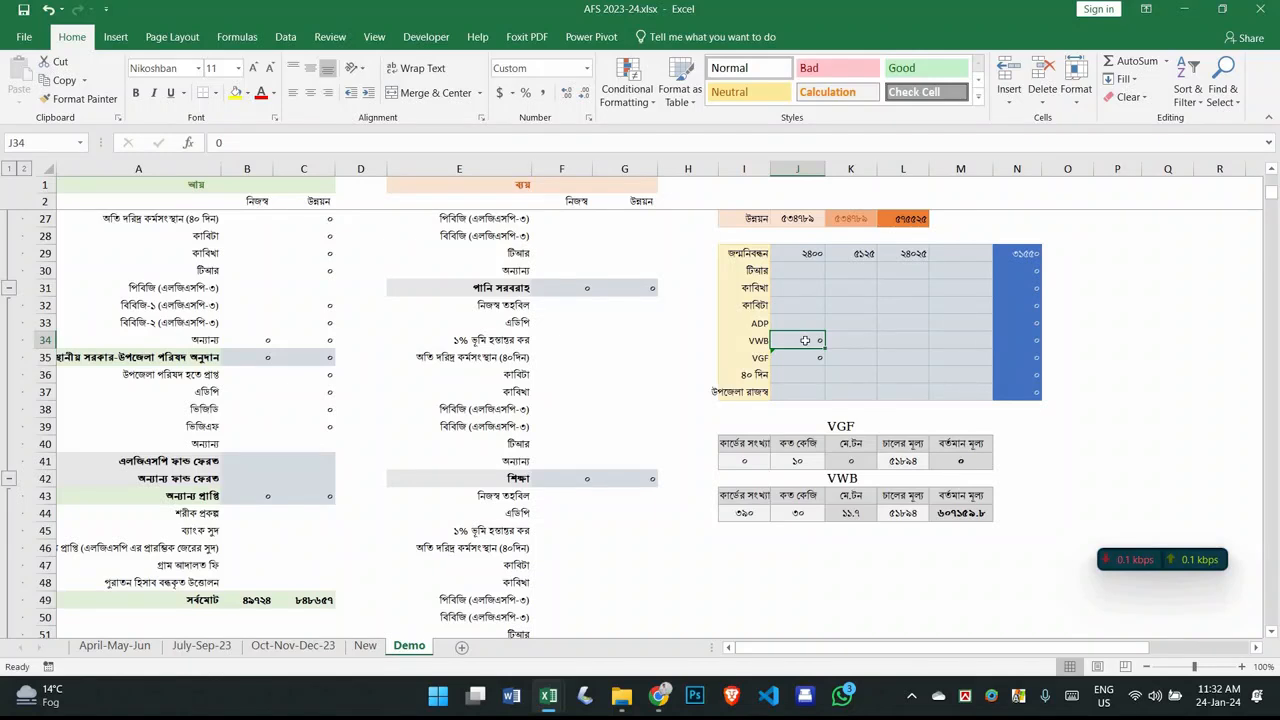
type("6071")
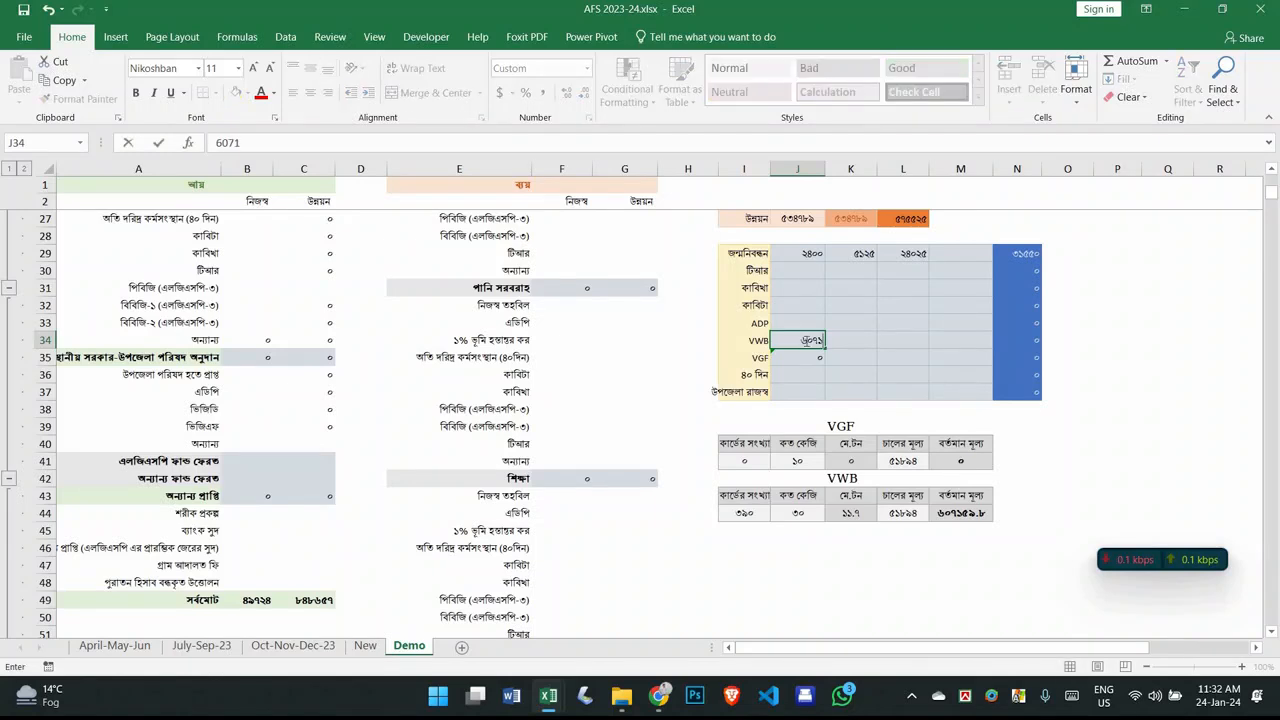
type("59")
key("Return")
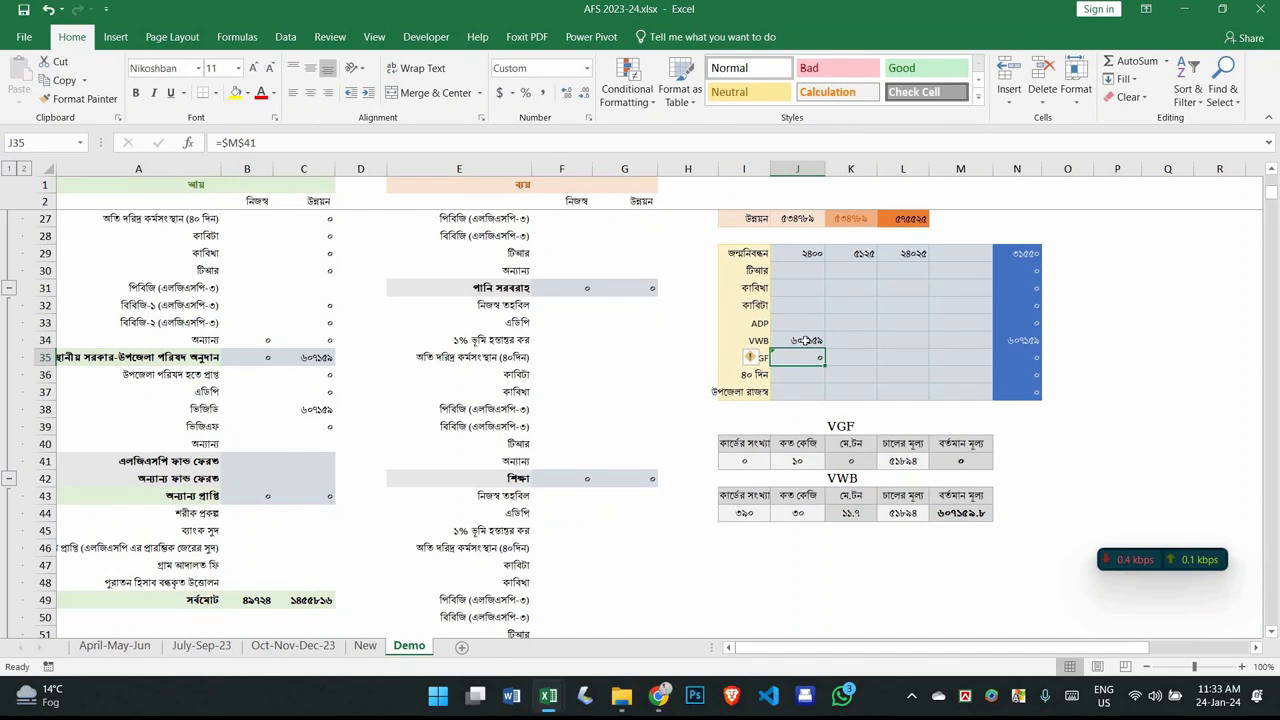
left_click(1137, 395)
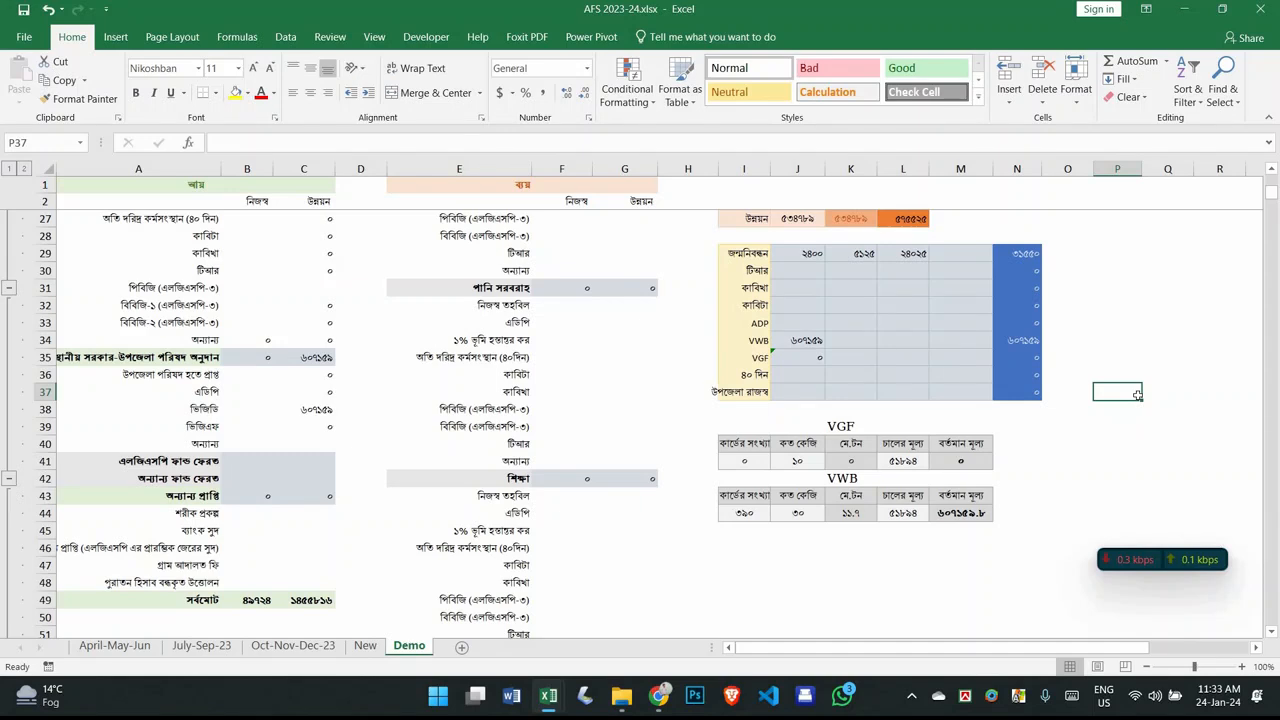
Step: In the income (আয়) table's জন্ম row, enter 32000 in J7 and 500 in K7
scroll(960, 440, "up", 8)
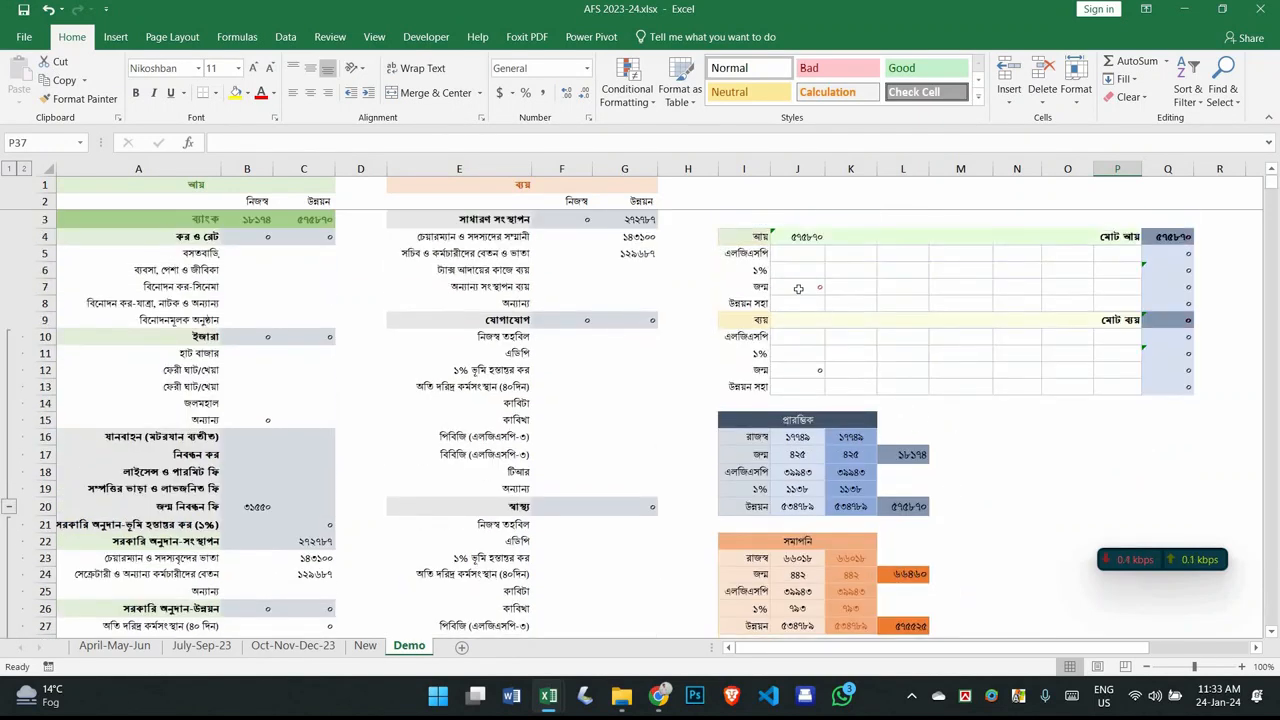
left_click(798, 288)
type("32000")
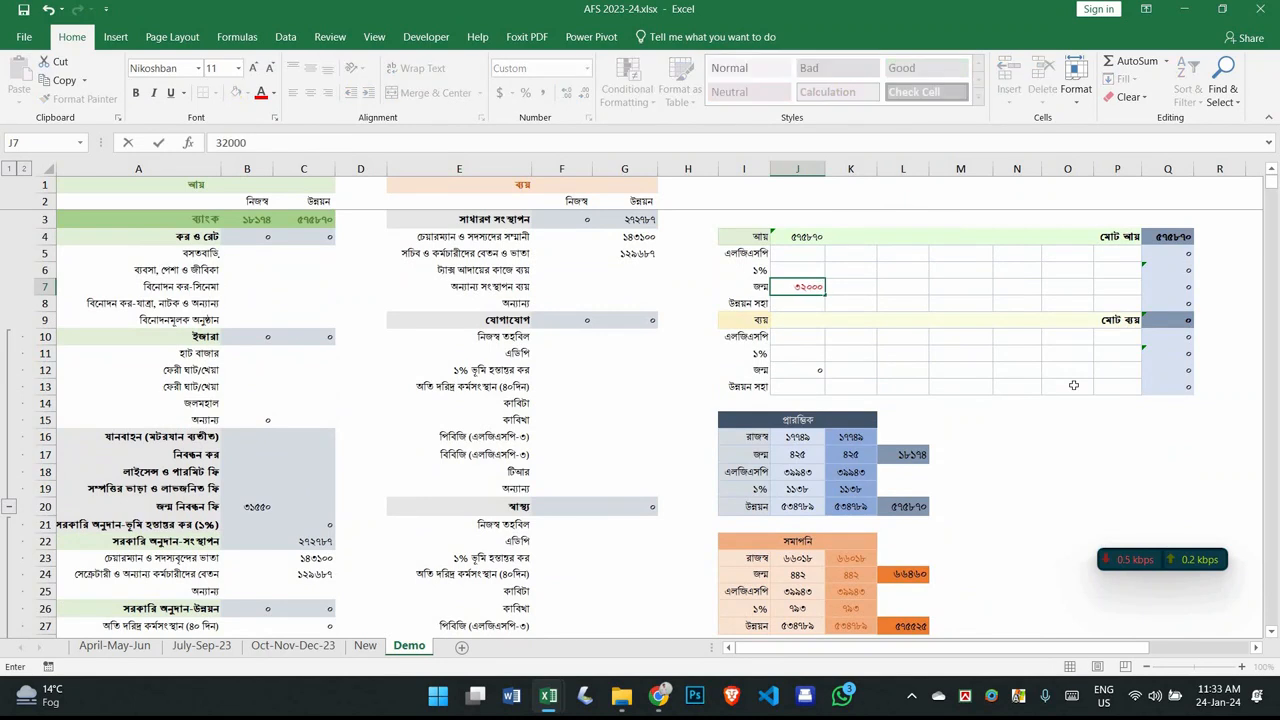
key("Right")
type("500")
key("Return")
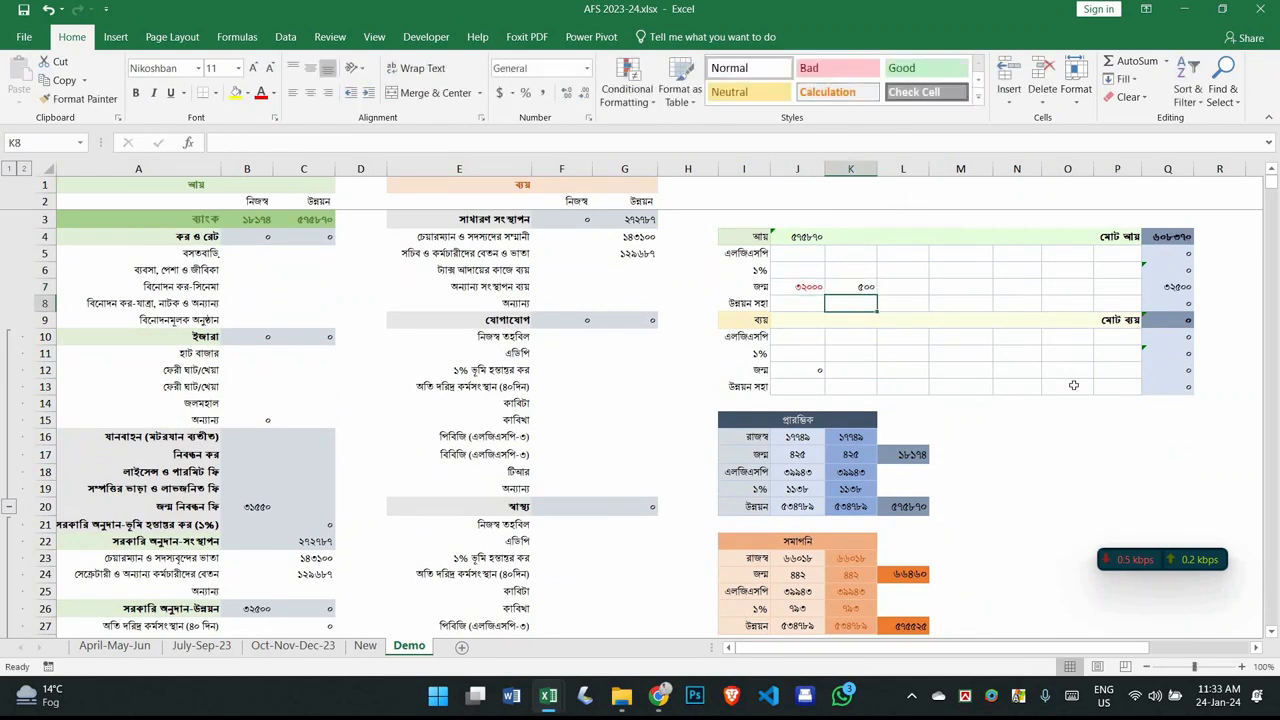
Step: In the expenditure (ব্যয়) table's জন্ম row, enter 22000 in J12 and 10000 in K12
left_click(803, 369)
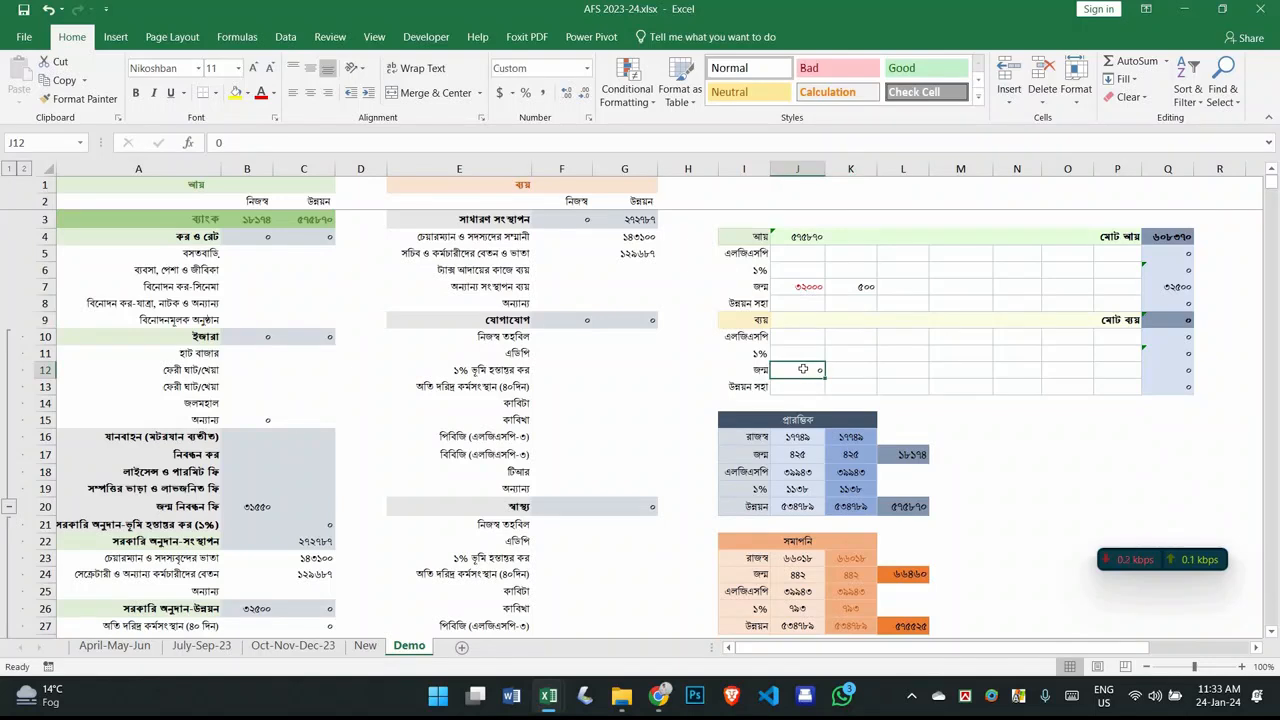
type("22000")
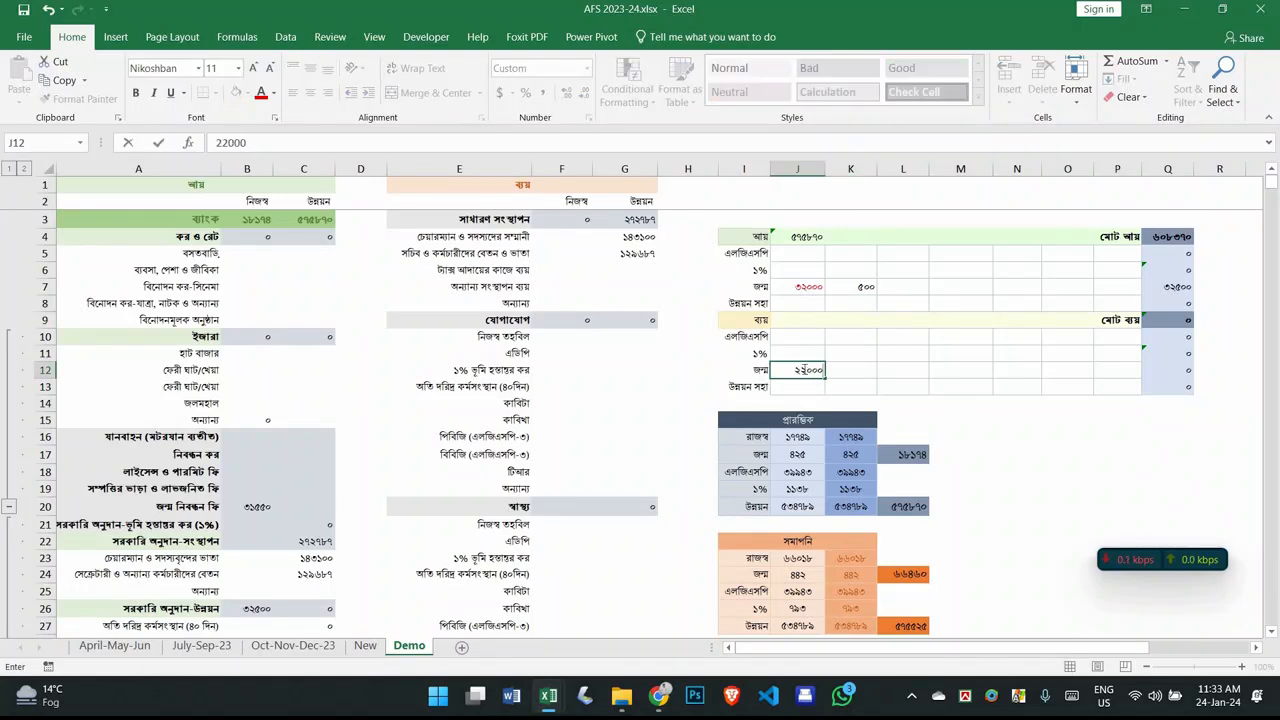
key("Right")
type("10000")
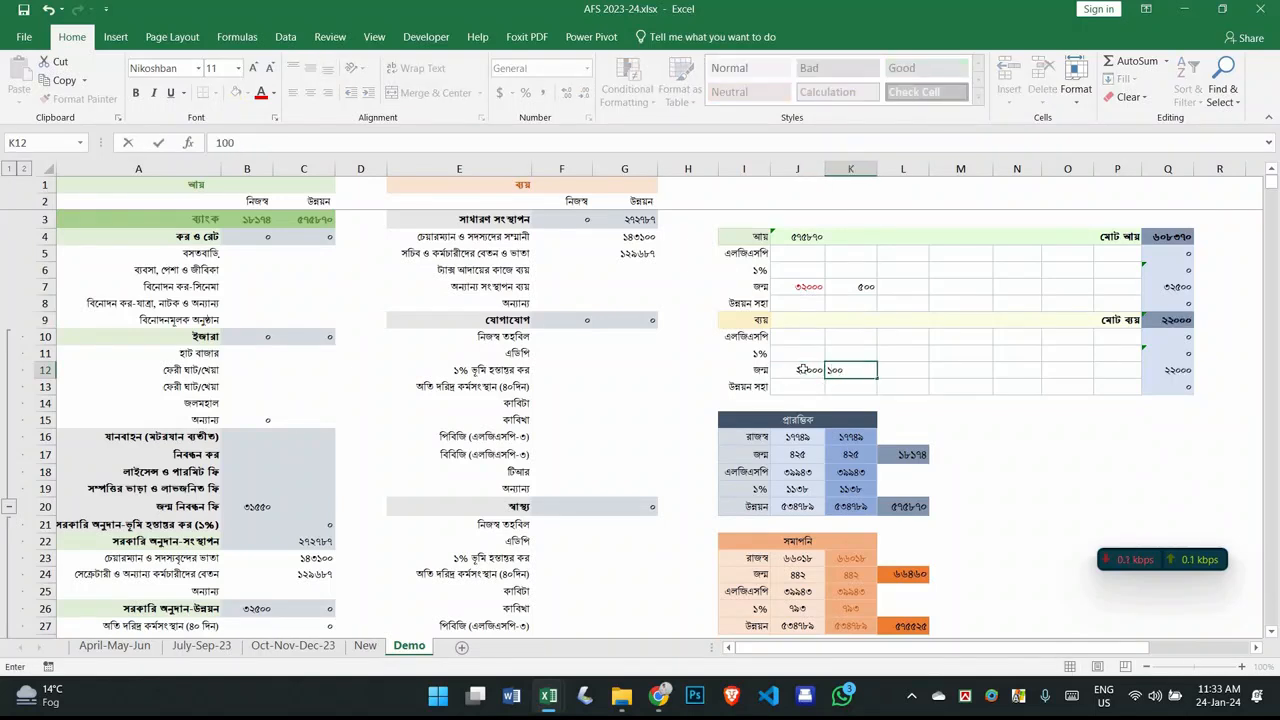
key("Return")
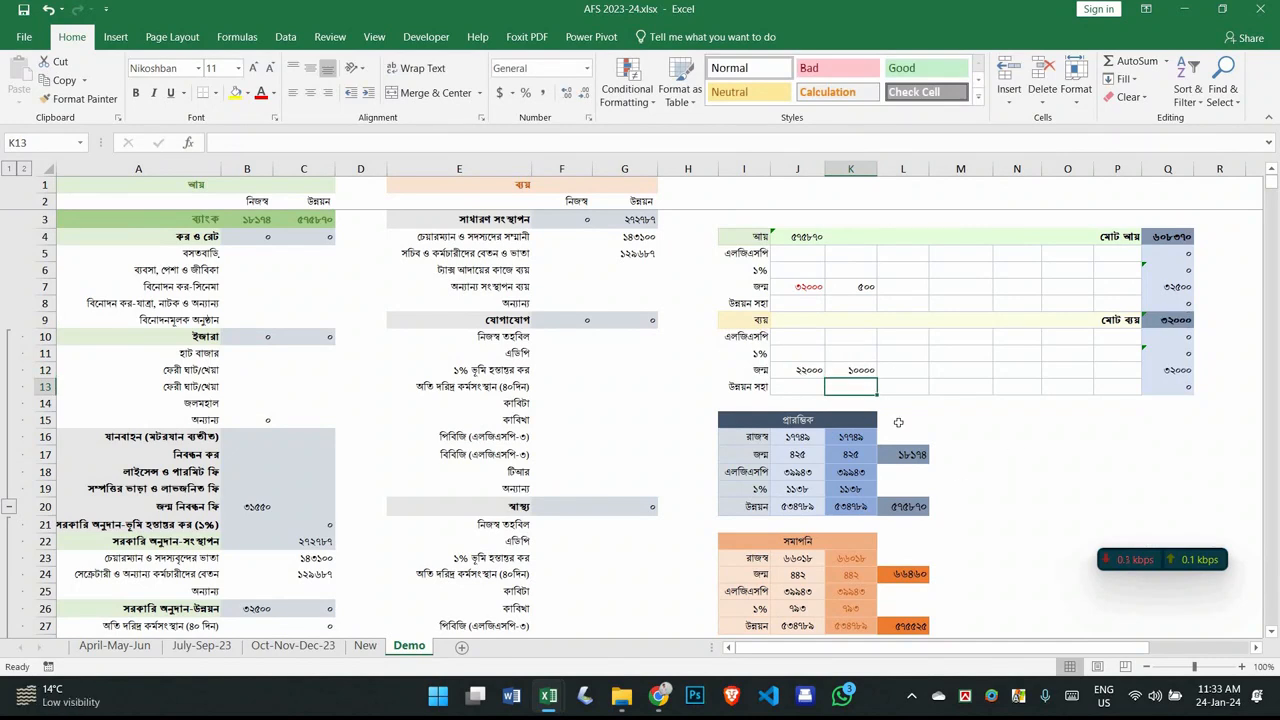
Step: Review the filled tables and examine the total, closing and difference (পার্থক্য) rows at the end of the expenditure list, F134:G137
scroll(1105, 430, "down", 1)
scroll(1105, 430, "down", 5)
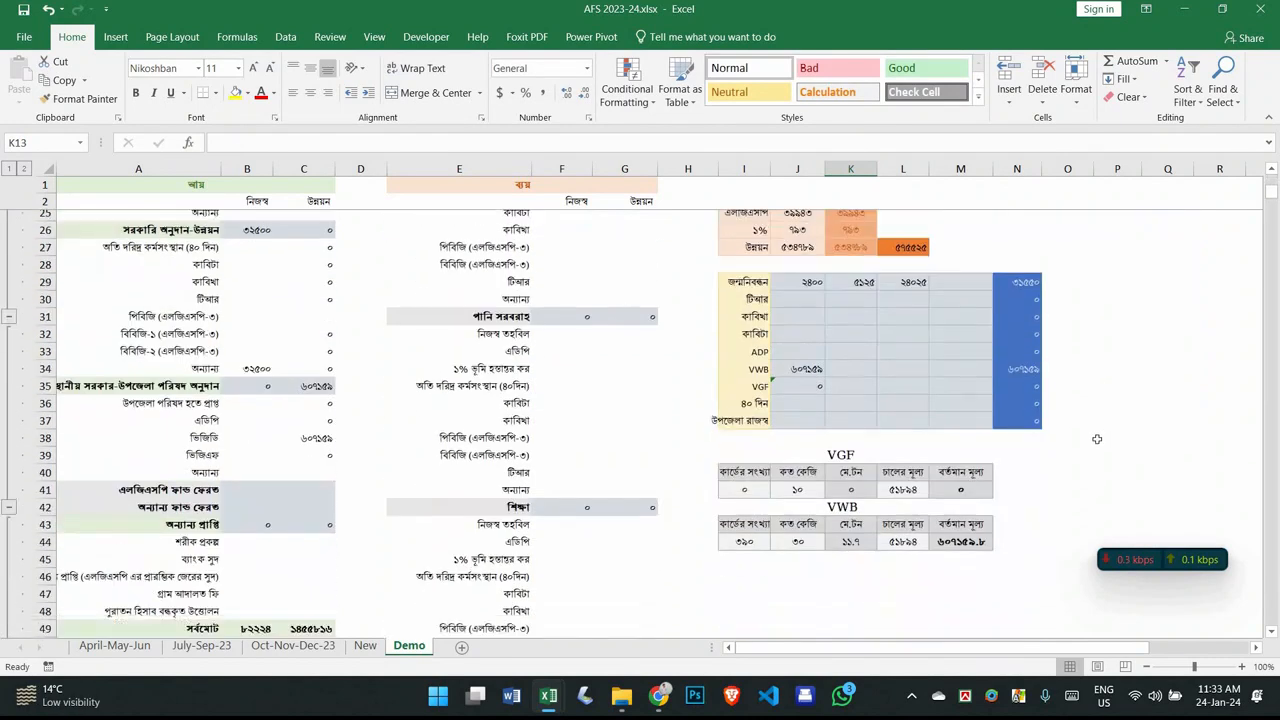
scroll(1087, 436, "up", 2)
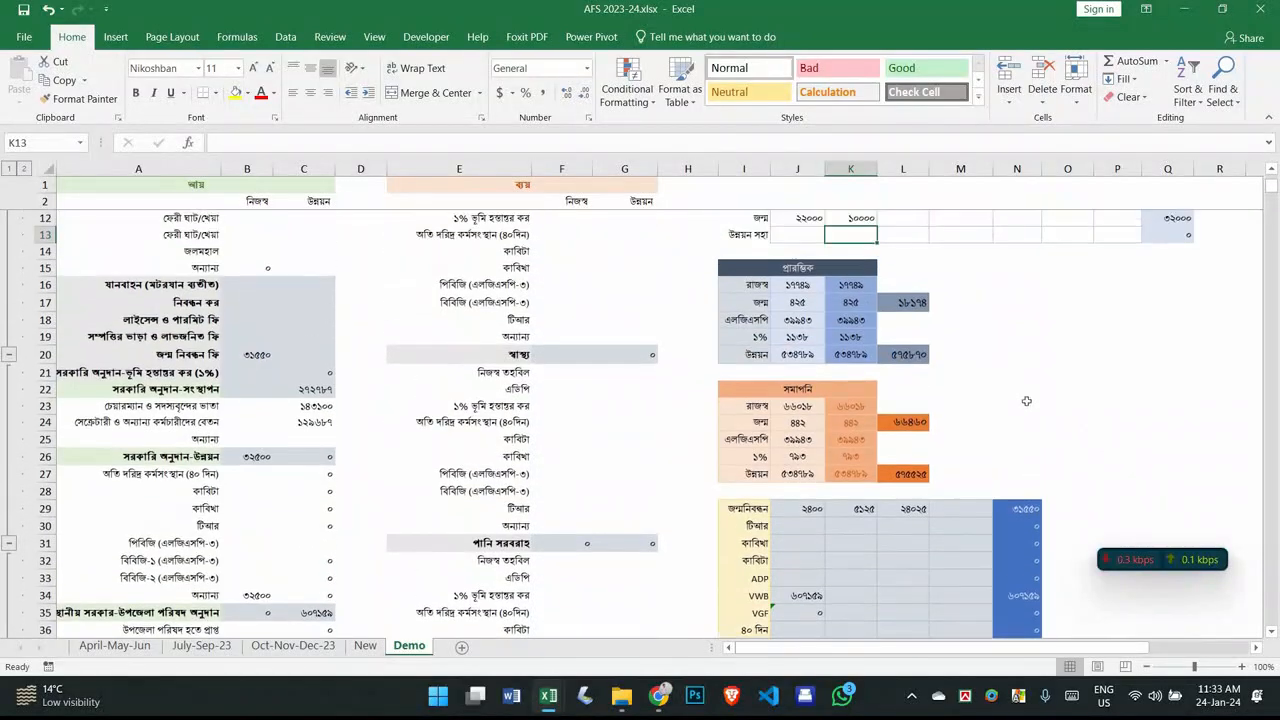
scroll(1026, 401, "up", 3)
left_click(649, 240)
left_click(645, 256)
left_click(670, 288)
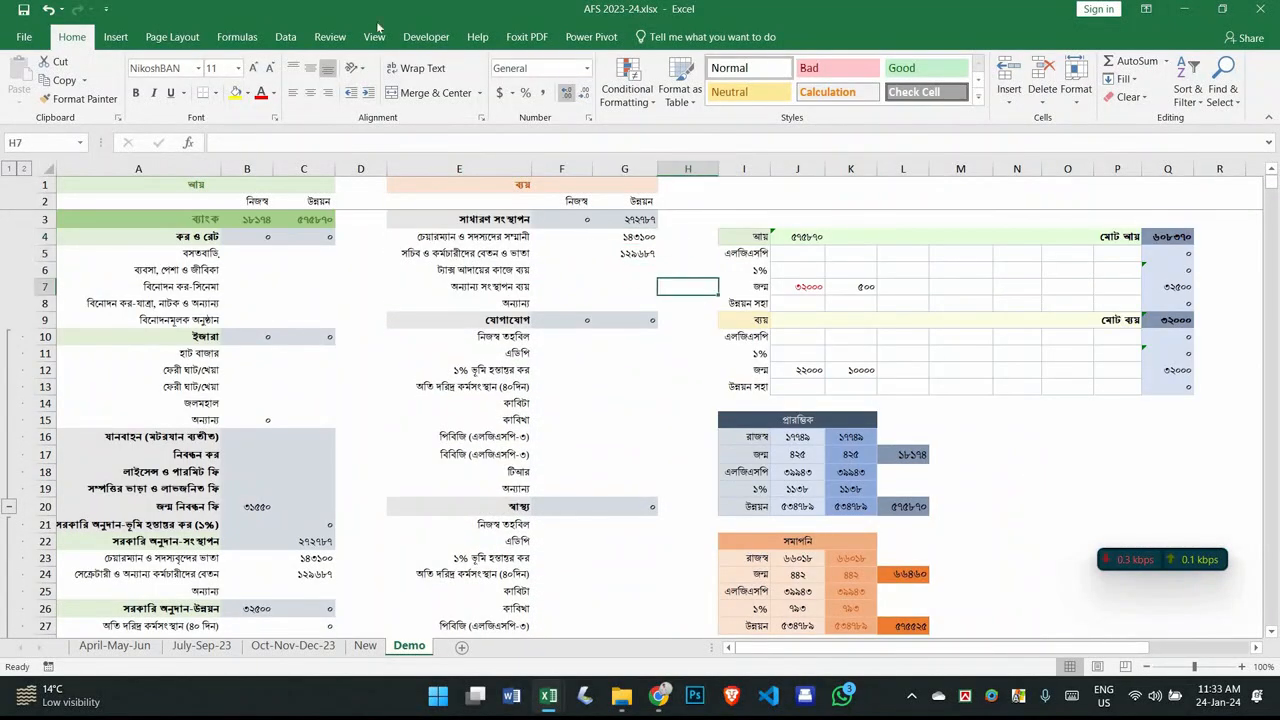
scroll(1040, 433, "down", 8)
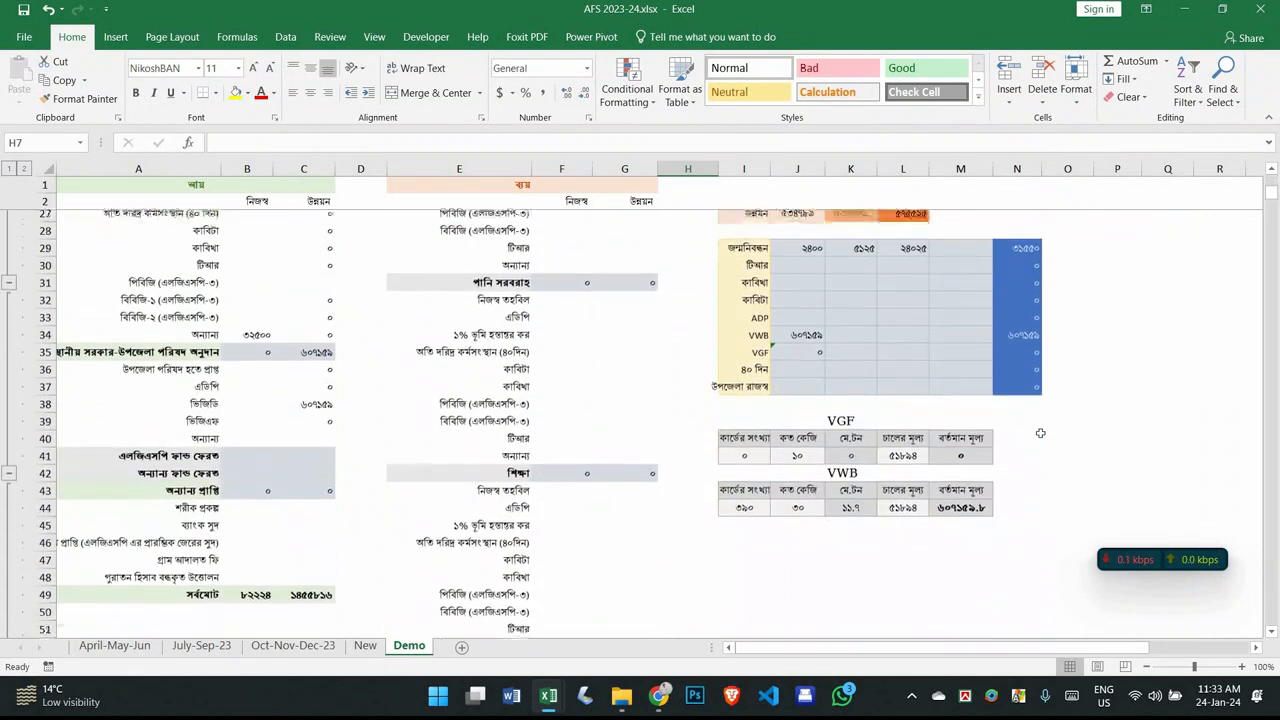
scroll(1040, 433, "down", 1)
left_click(1043, 440)
scroll(1050, 440, "down", 14)
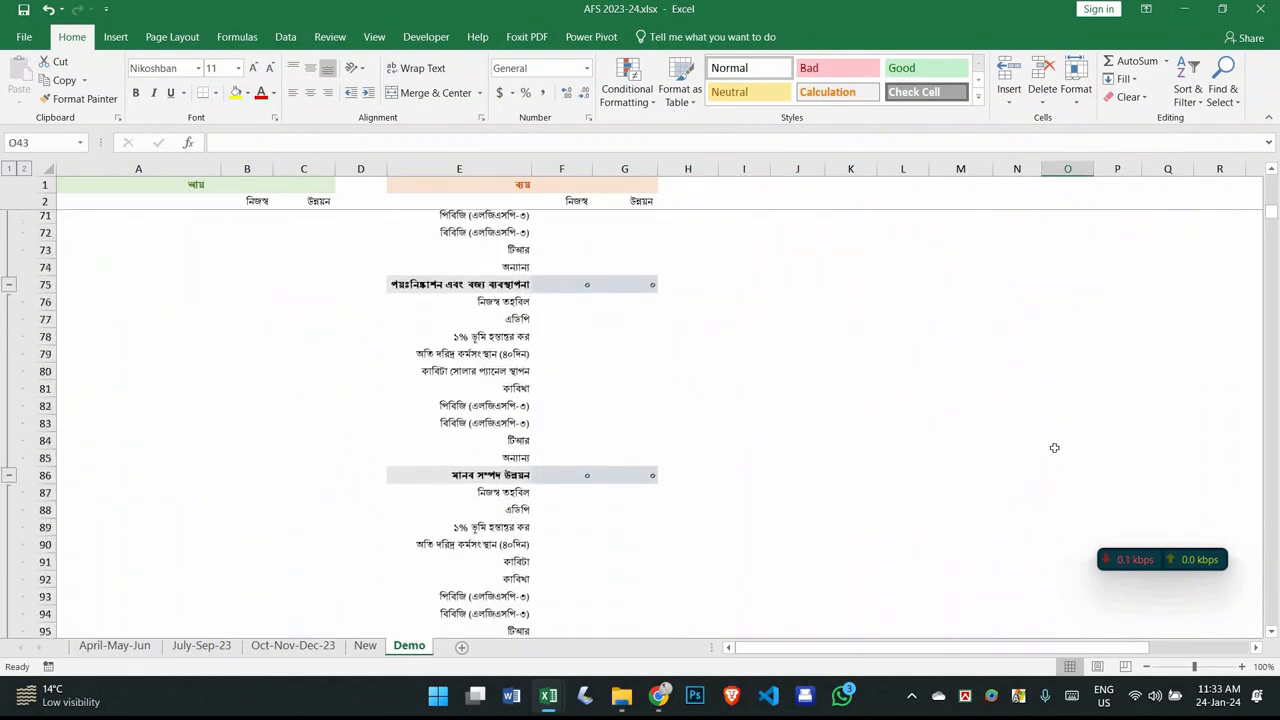
scroll(1054, 447, "down", 20)
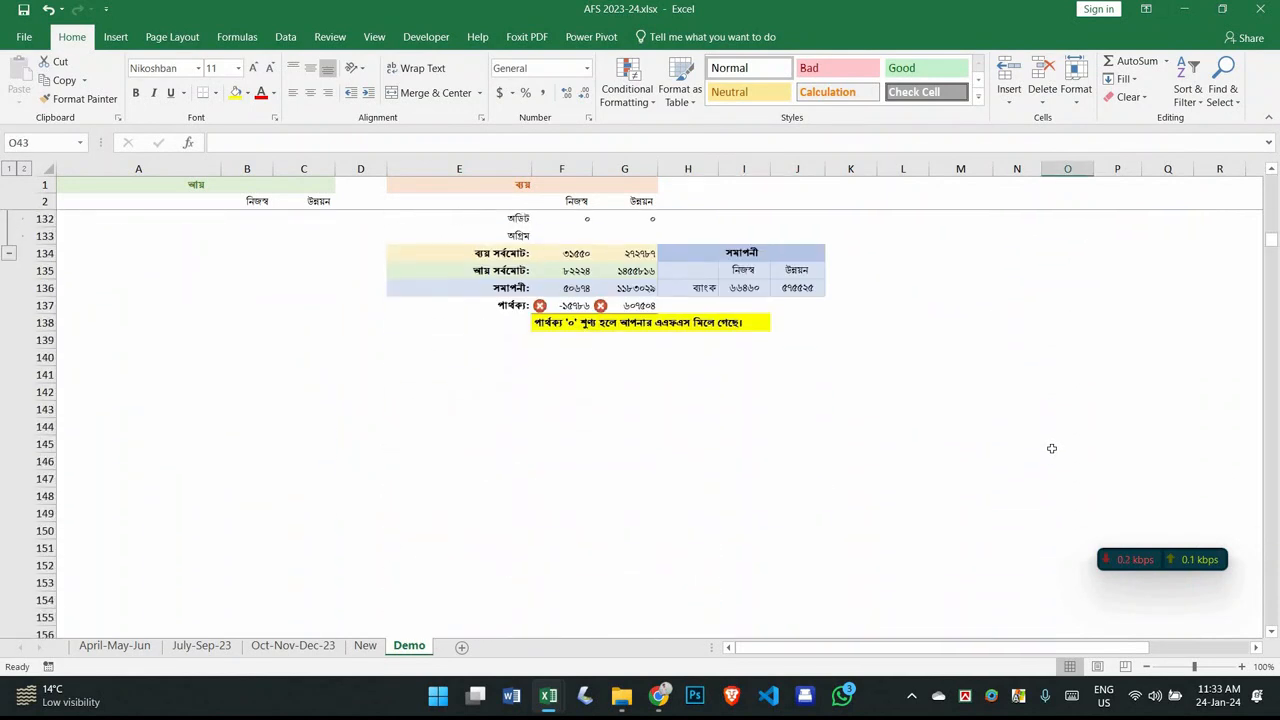
scroll(1052, 448, "up", 2)
left_click_drag(634, 409, 562, 409)
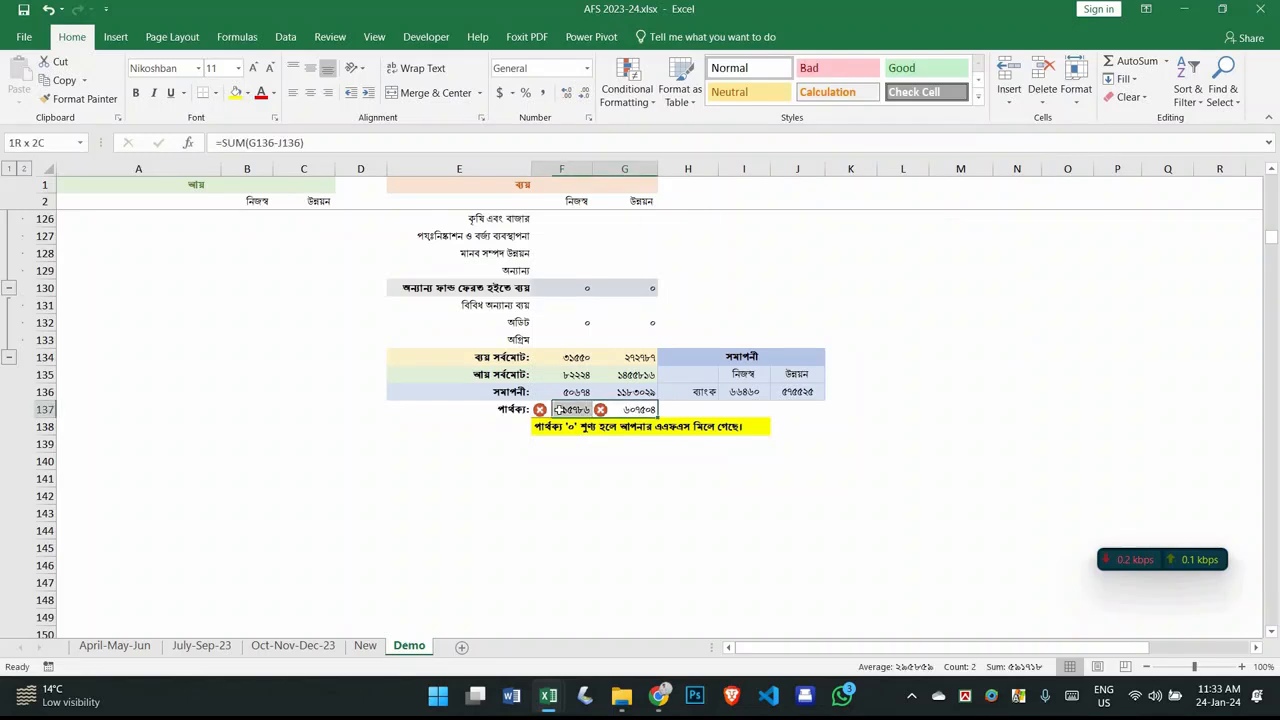
left_click(947, 457)
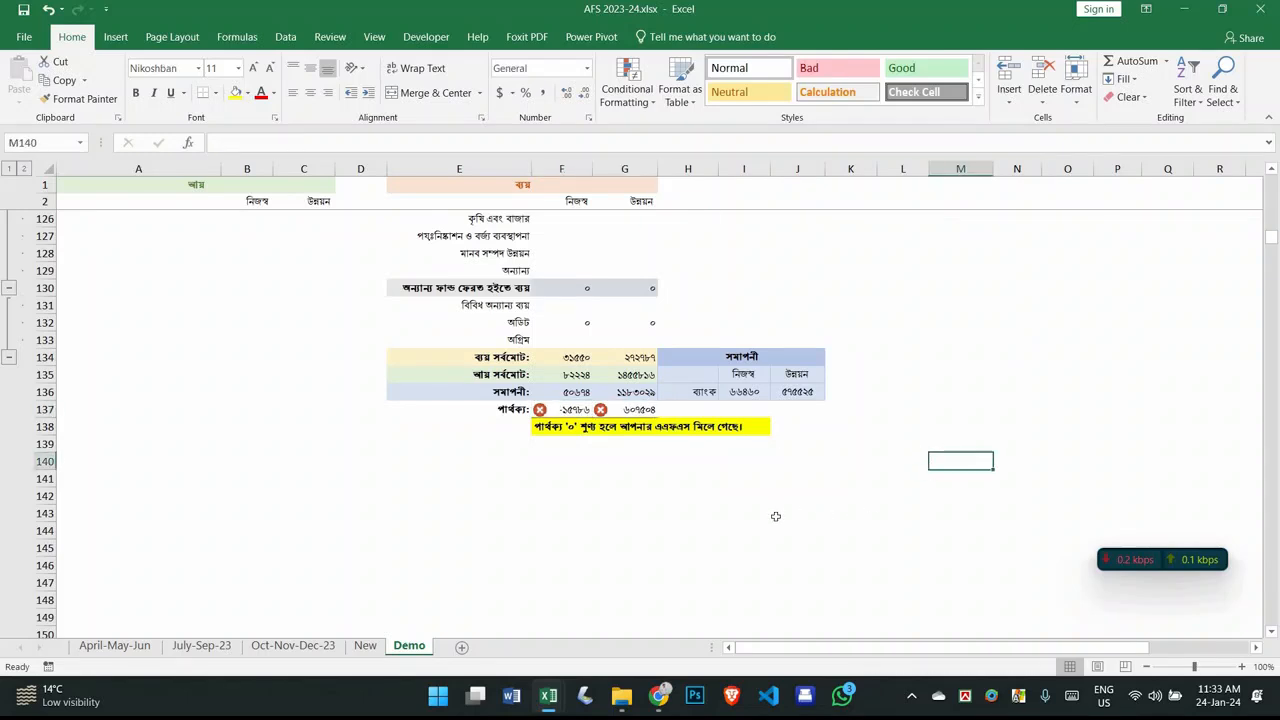
Step: Examine the income (আয়) and expenditure (ব্যয়) lists in columns A to G of the Demo sheet
scroll(775, 516, "up", 3)
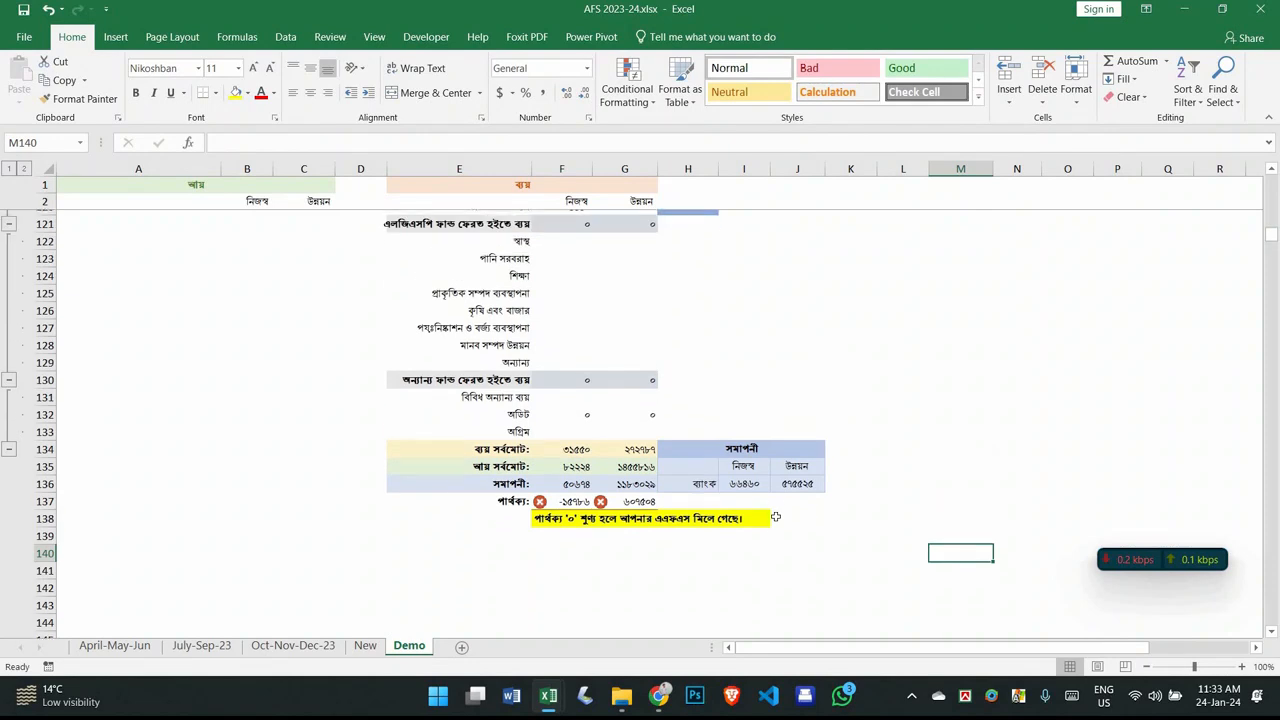
scroll(680, 500, "up", 20)
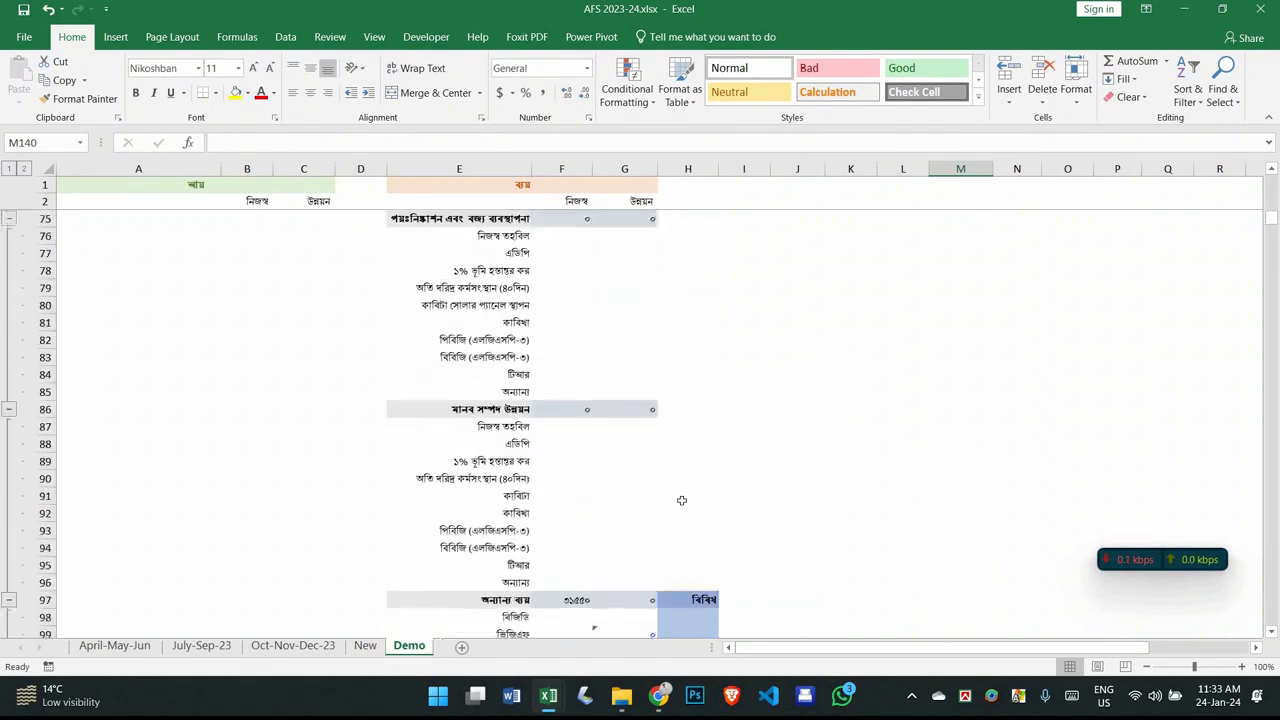
left_click(253, 253)
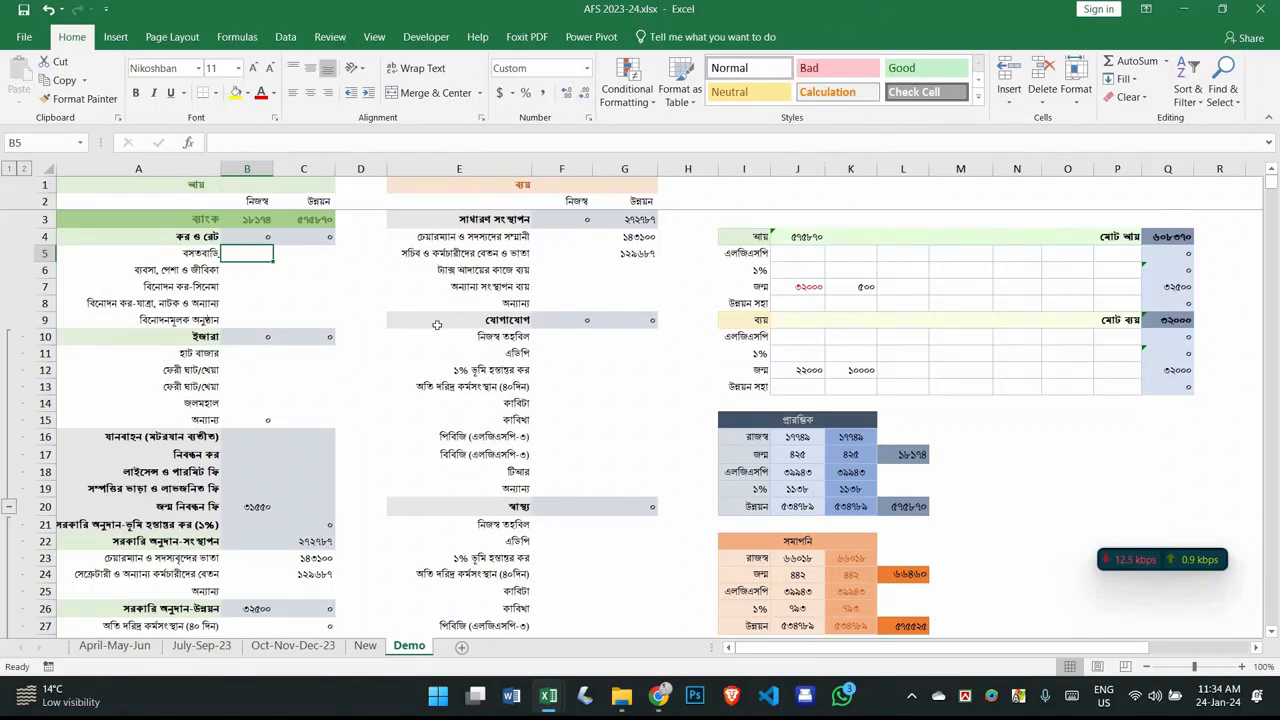
left_click_drag(190, 201, 340, 580)
left_click_drag(406, 188, 620, 618)
scroll(443, 363, "up", 3)
left_click(467, 355)
scroll(475, 380, "down", 6)
scroll(471, 377, "up", 6)
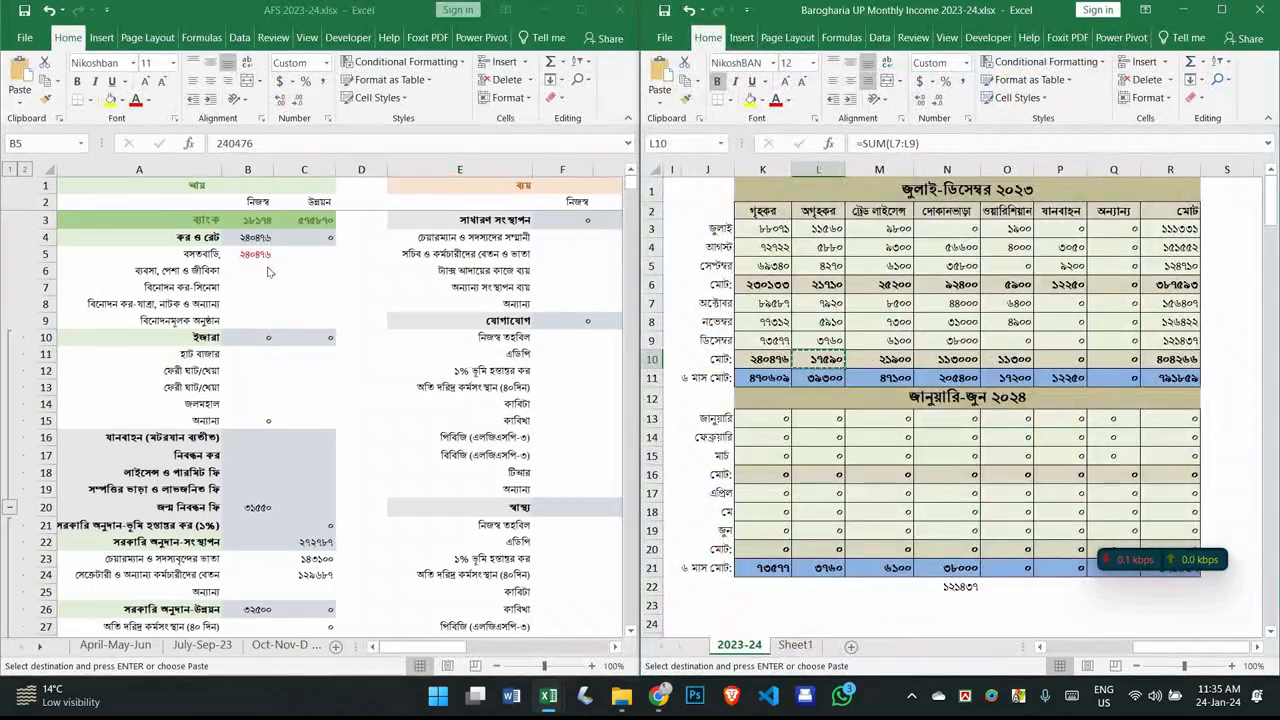
Step: Paste the copied অগৃহকর total, 17590, as a value into B6 for ব্যবসা, পেশা ও জীবিকা
left_click(264, 270)
right_click(264, 270)
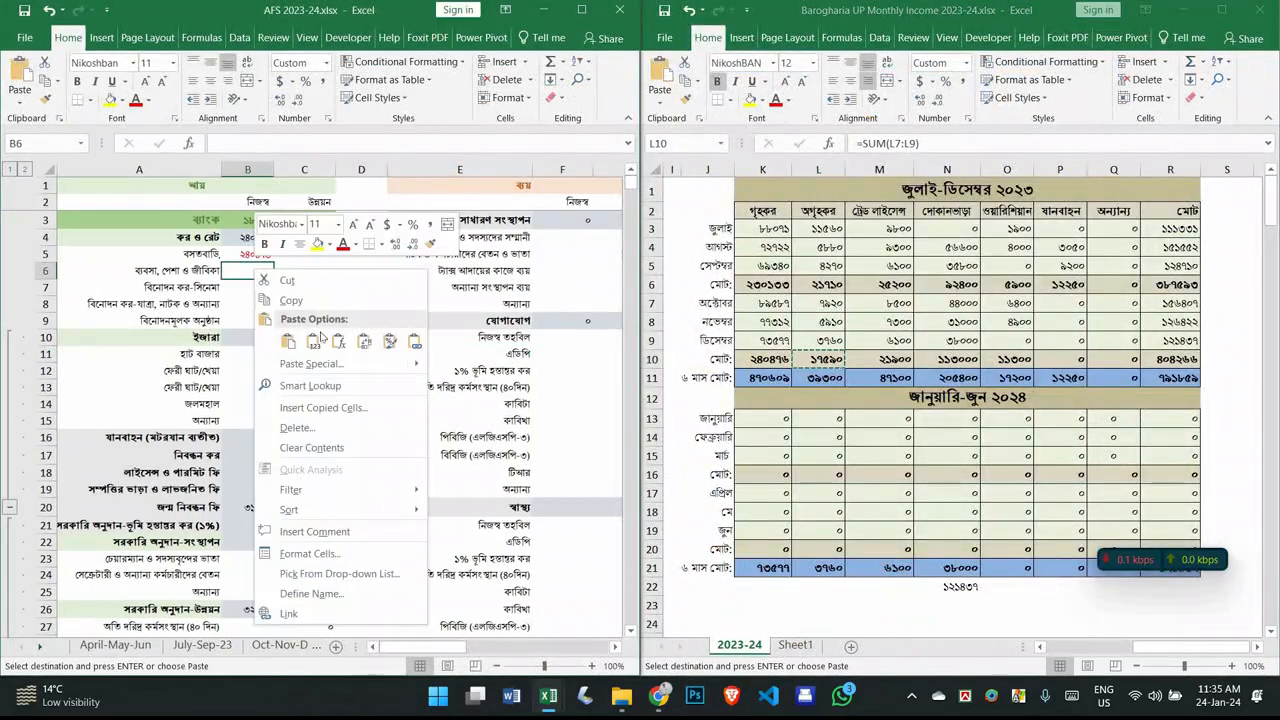
left_click(314, 340)
Step: Copy the ট্রেড লাইসেন্স total 21900 from M10 of the monthly income workbook into B18 (লাইসেন্স ও পারমিট ফি) as a value
left_click(880, 361)
key("ctrl+c")
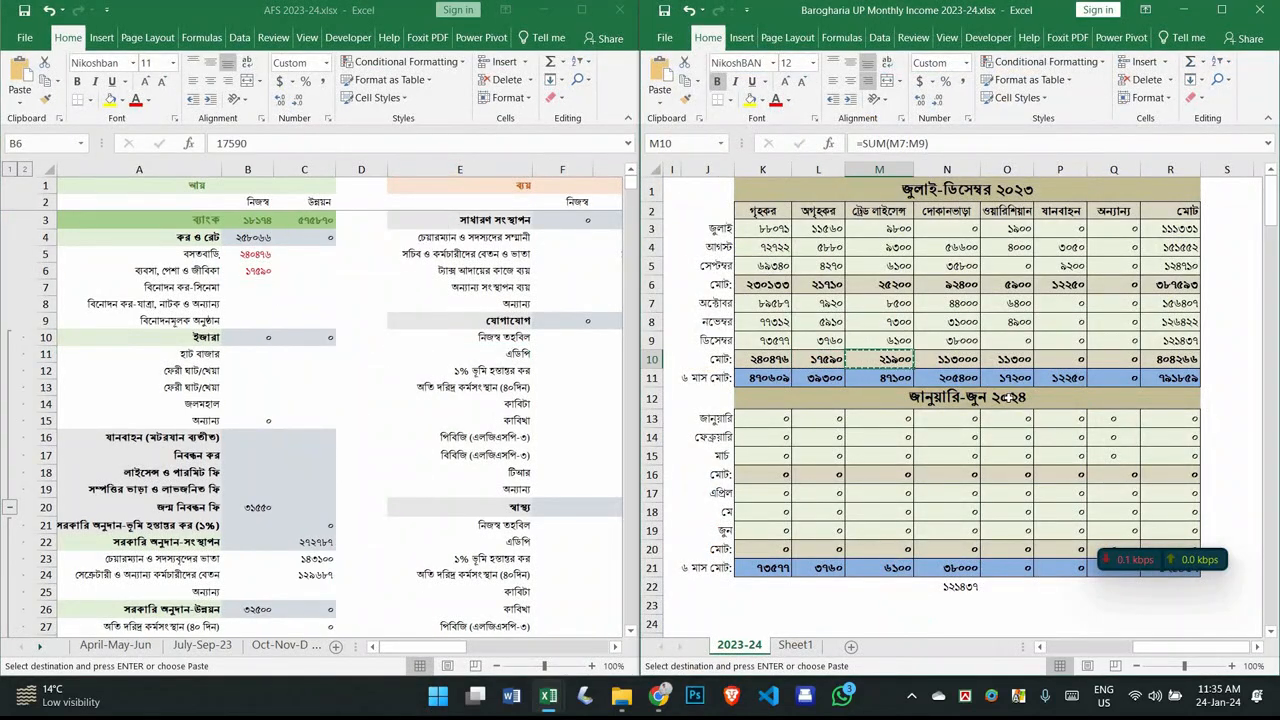
left_click(245, 473)
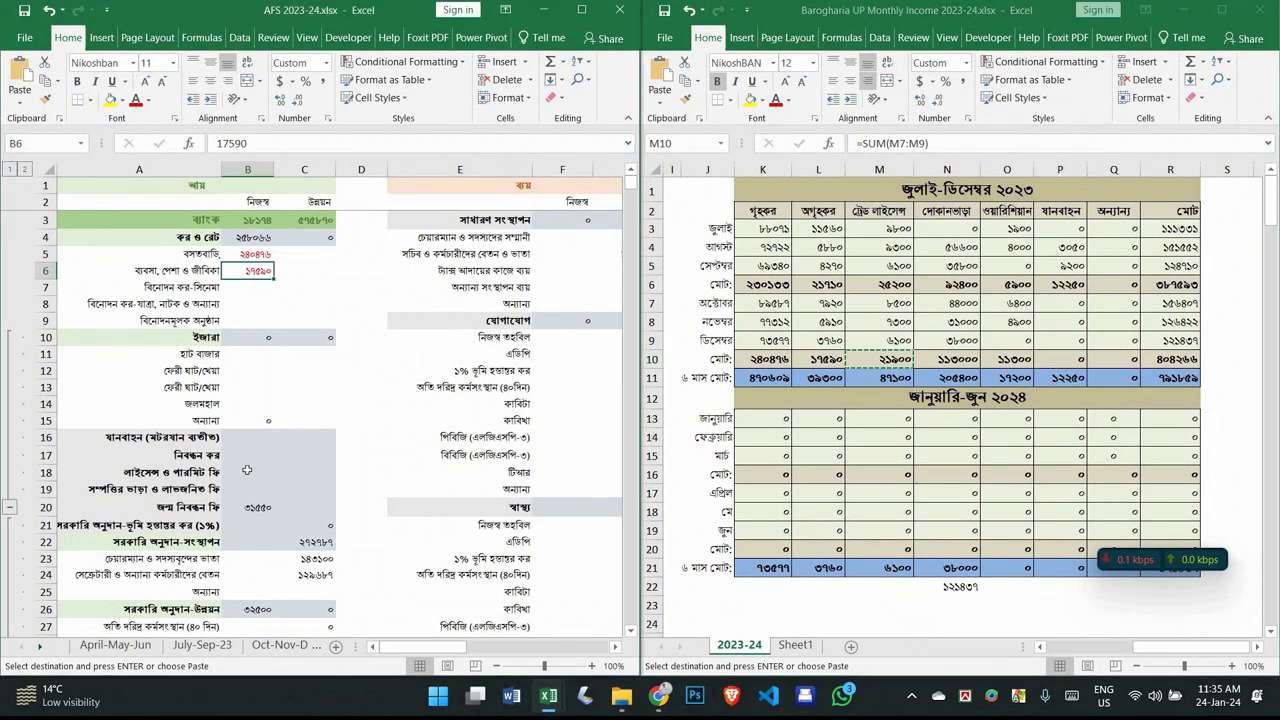
right_click(245, 473)
left_click(307, 184)
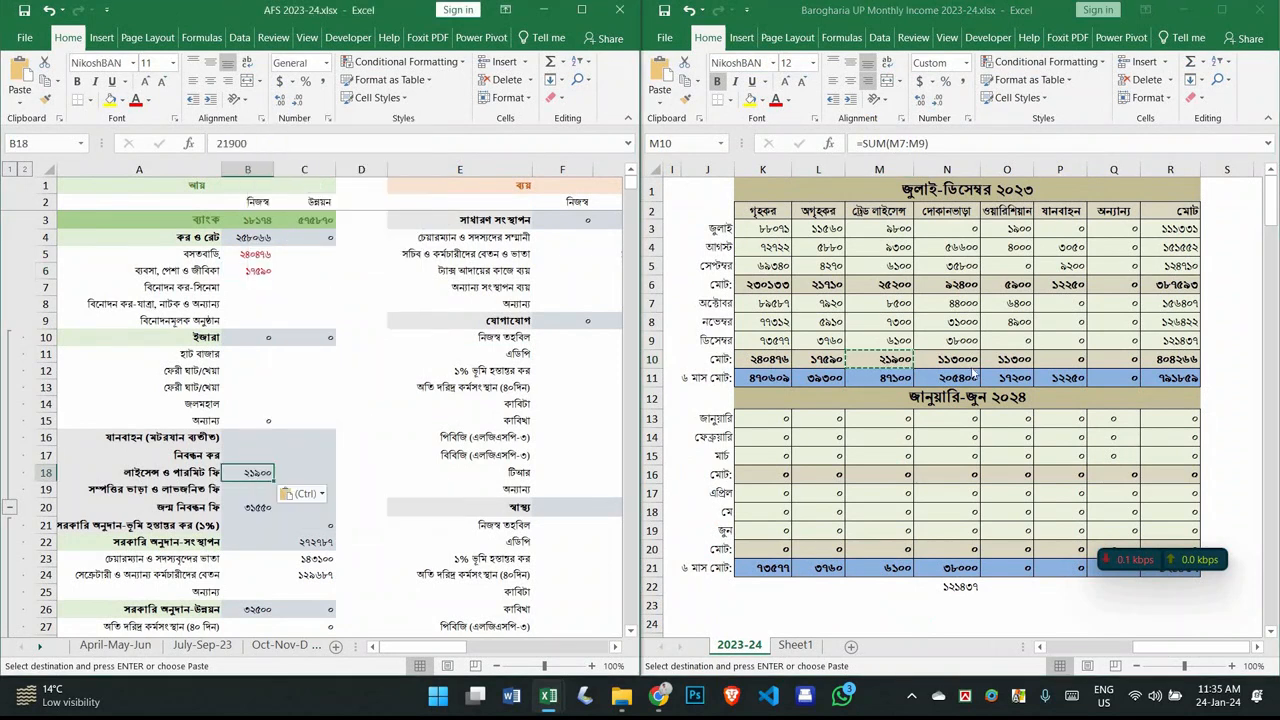
Step: Copy the দোকানভাড়া total 113000 from N10 of the monthly income workbook into B19 of the AFS sheet as a value
left_click(946, 360)
key("ctrl+c")
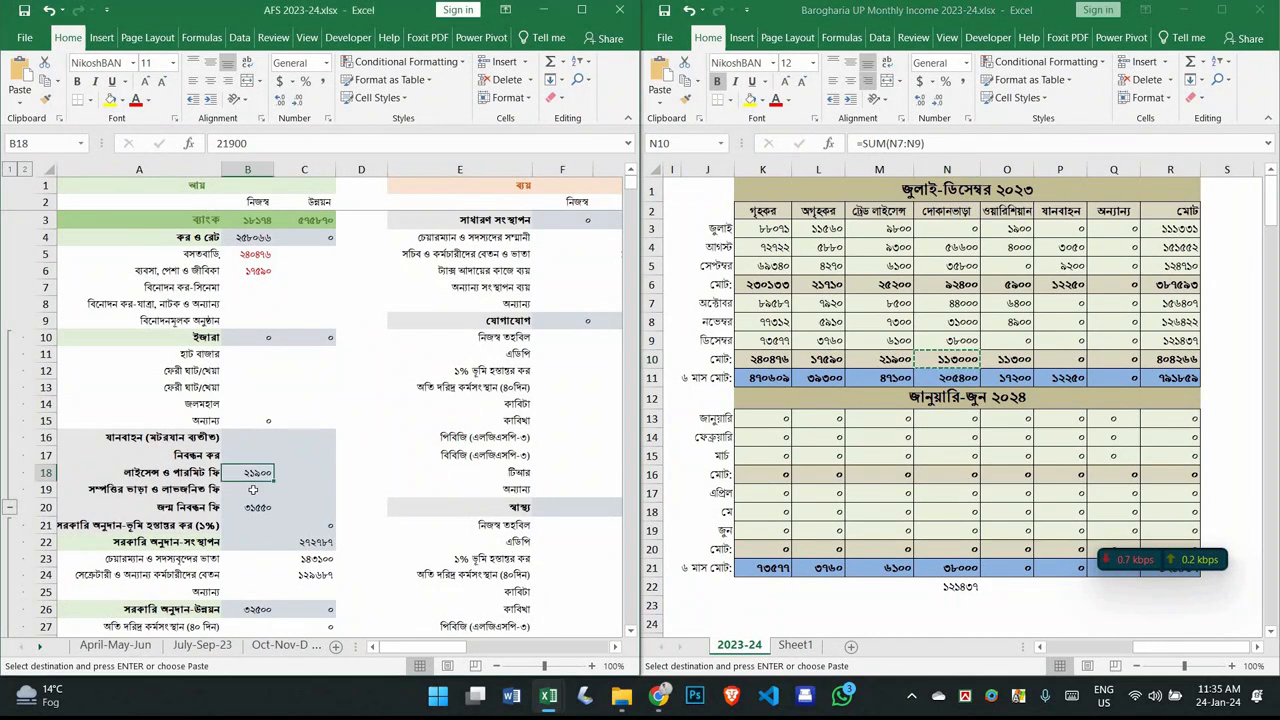
right_click(250, 489)
left_click(314, 207)
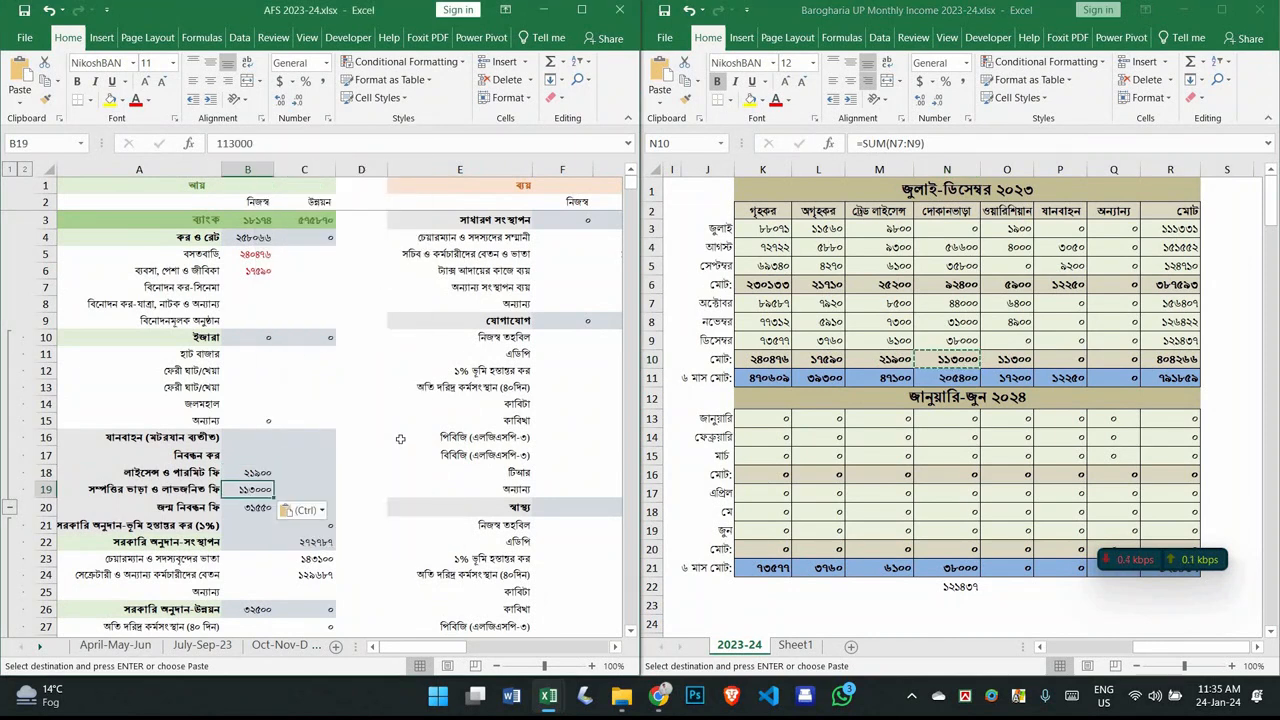
Step: Copy the ওয়ারিশিয়ান total 11300 from O10 of the monthly income workbook into B17 (নিবন্ধন কর) as a value
left_click(1020, 362)
key("ctrl+c")
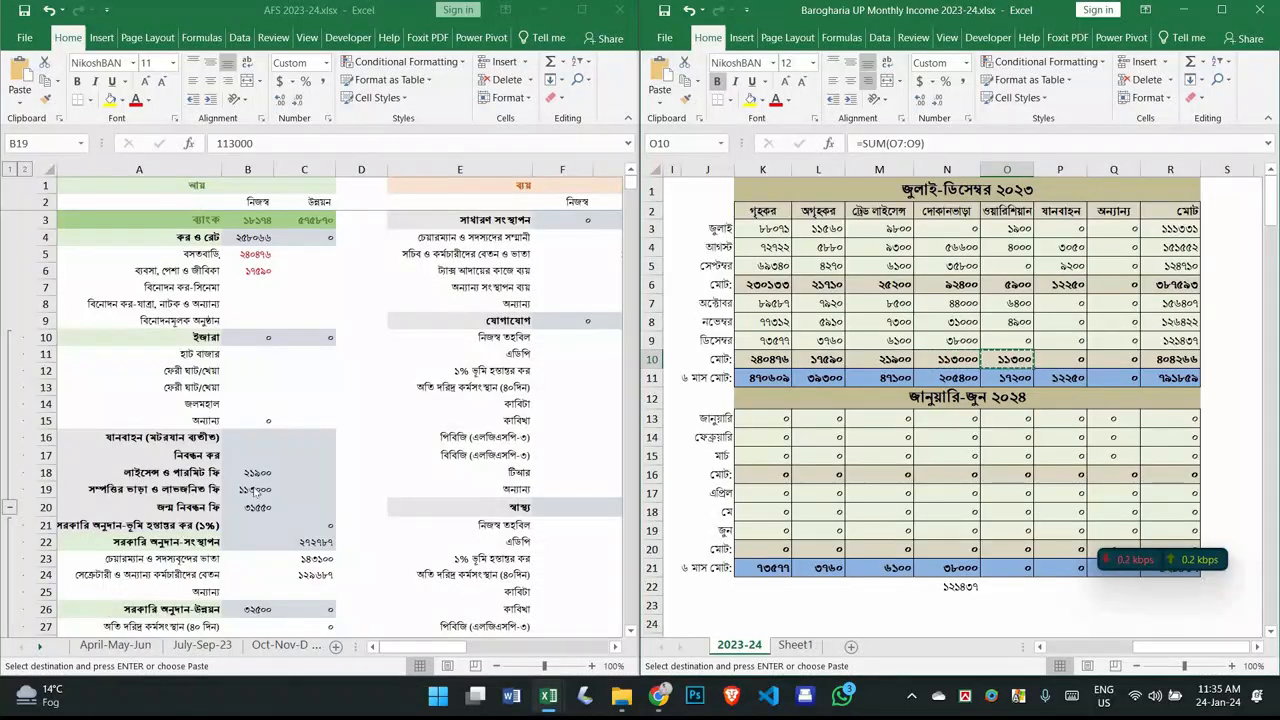
left_click(256, 454)
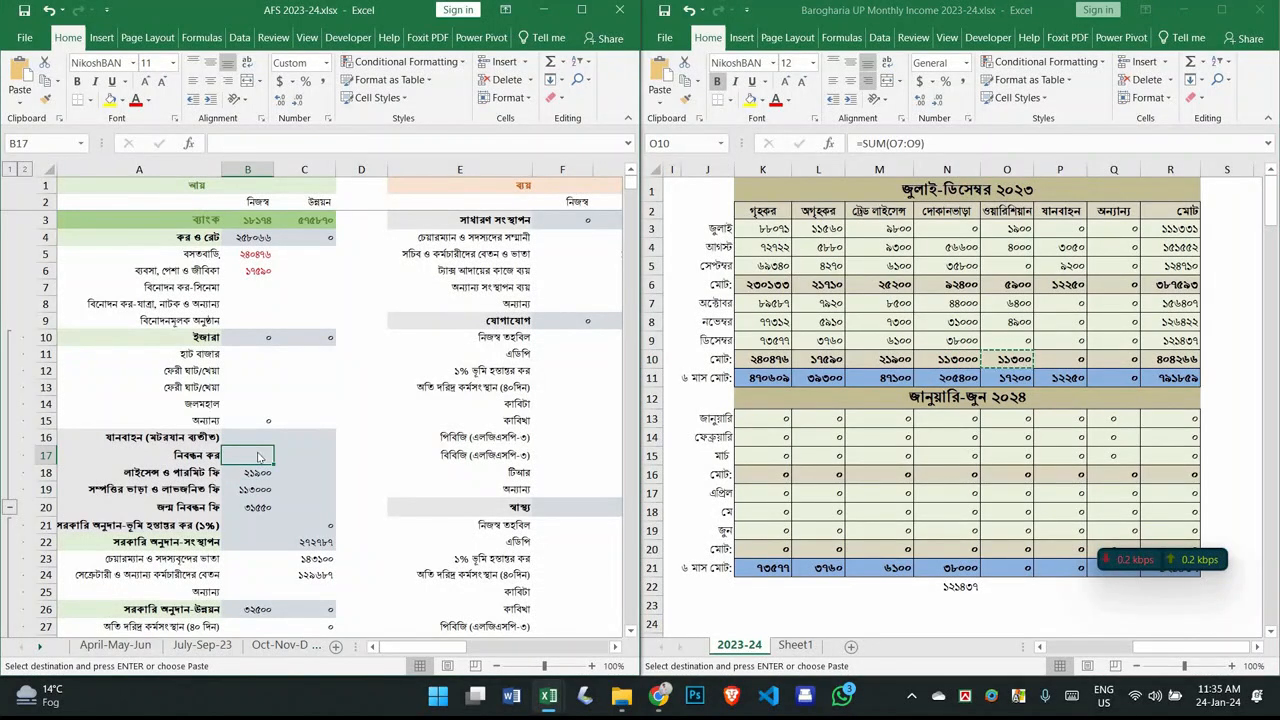
right_click(258, 457)
left_click(317, 169)
left_click(1107, 385)
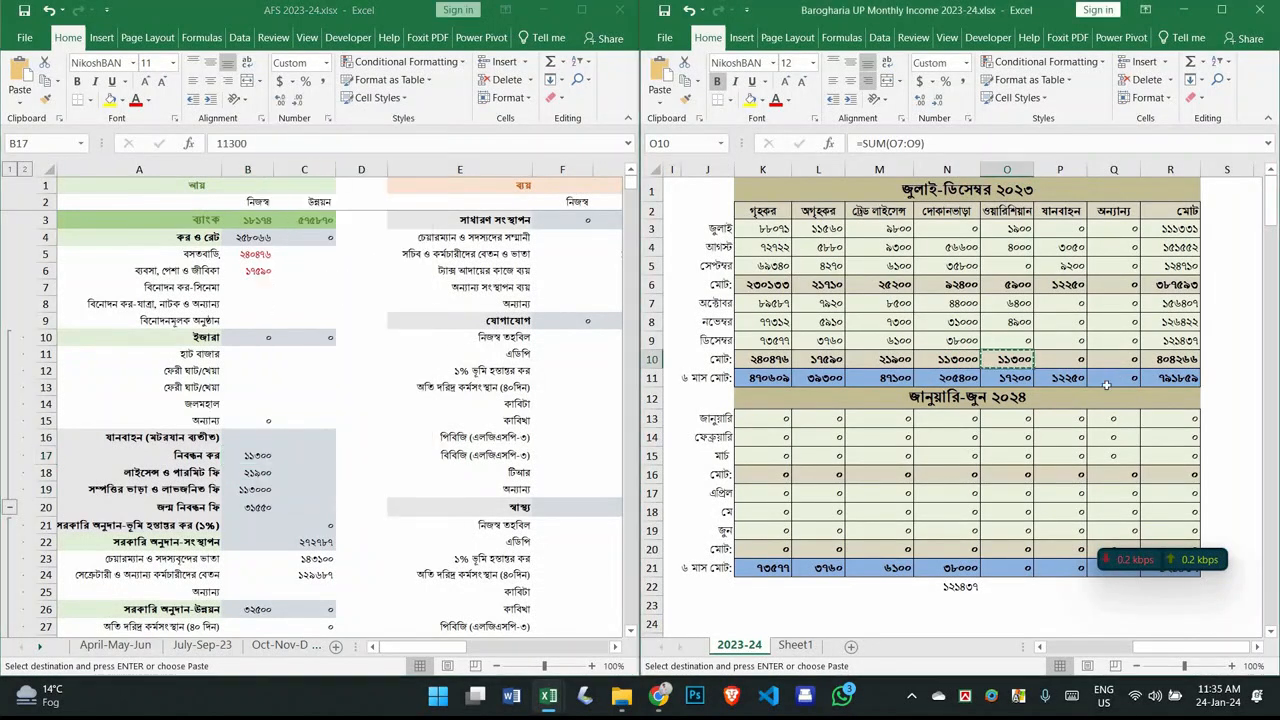
left_click(352, 454)
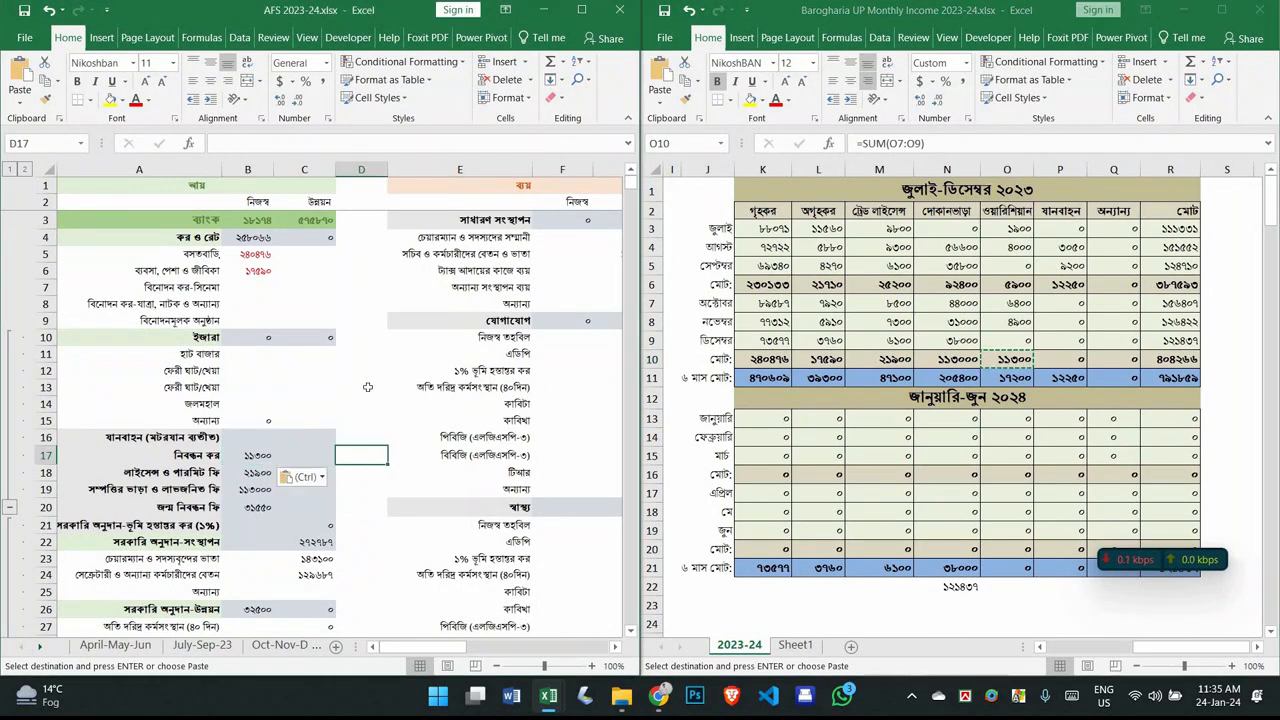
Step: Examine the জন্ম নিবন্ধন ফি entry in B20 with its source total in N29, and the সরকারি অনুদান-সংস্থাপন amounts in rows 23 and 24
scroll(340, 430, "down", 1)
left_click(255, 453)
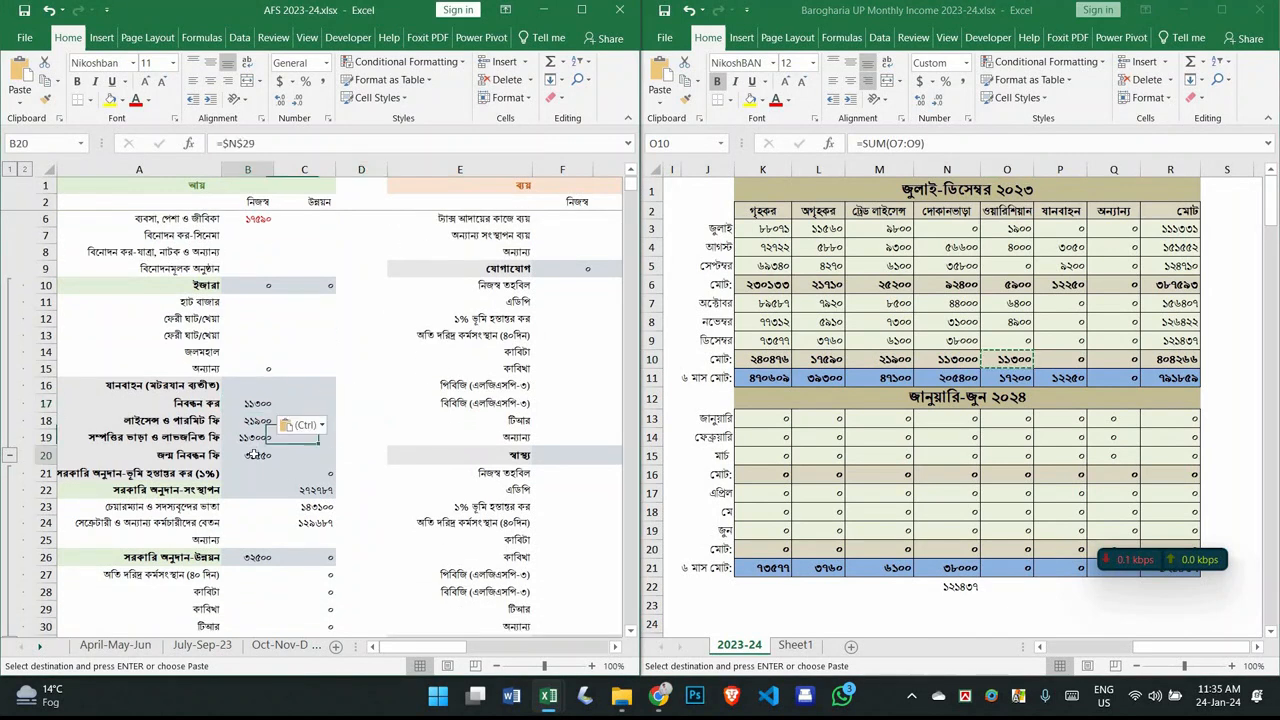
left_click(583, 10)
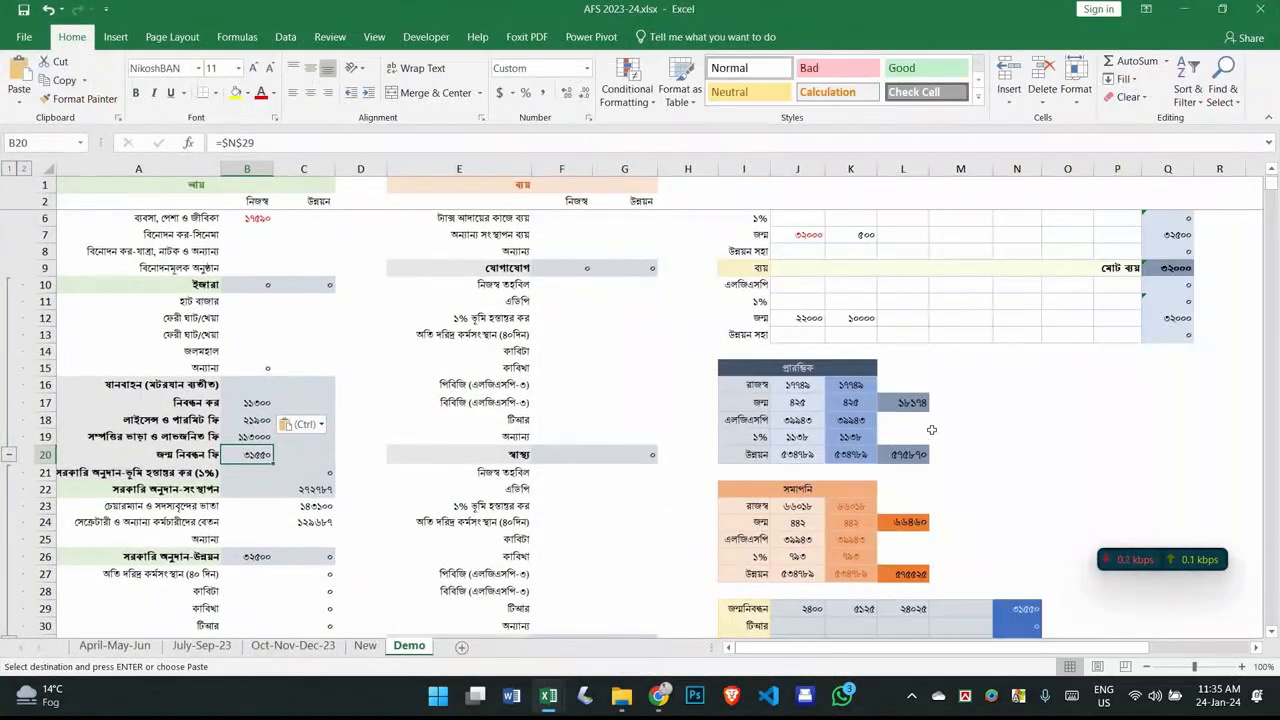
scroll(931, 430, "down", 2)
left_click(1015, 508)
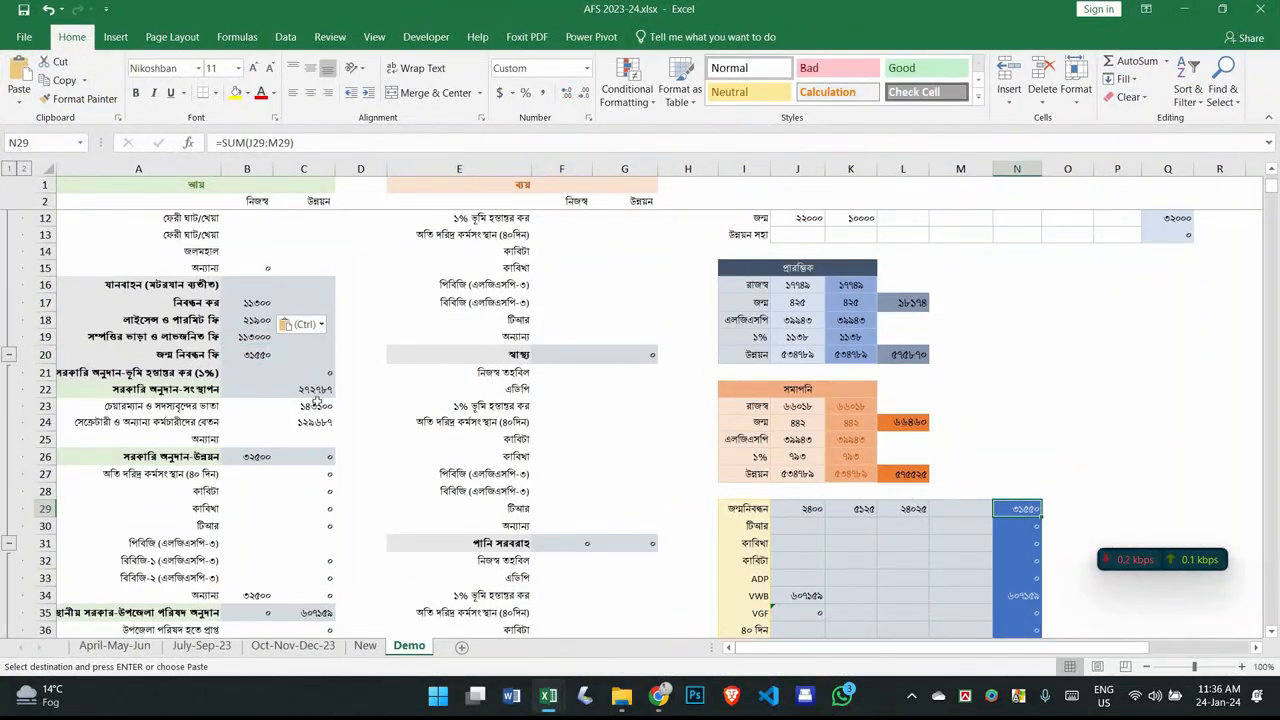
scroll(272, 352, "up", 2)
scroll(290, 400, "down", 1)
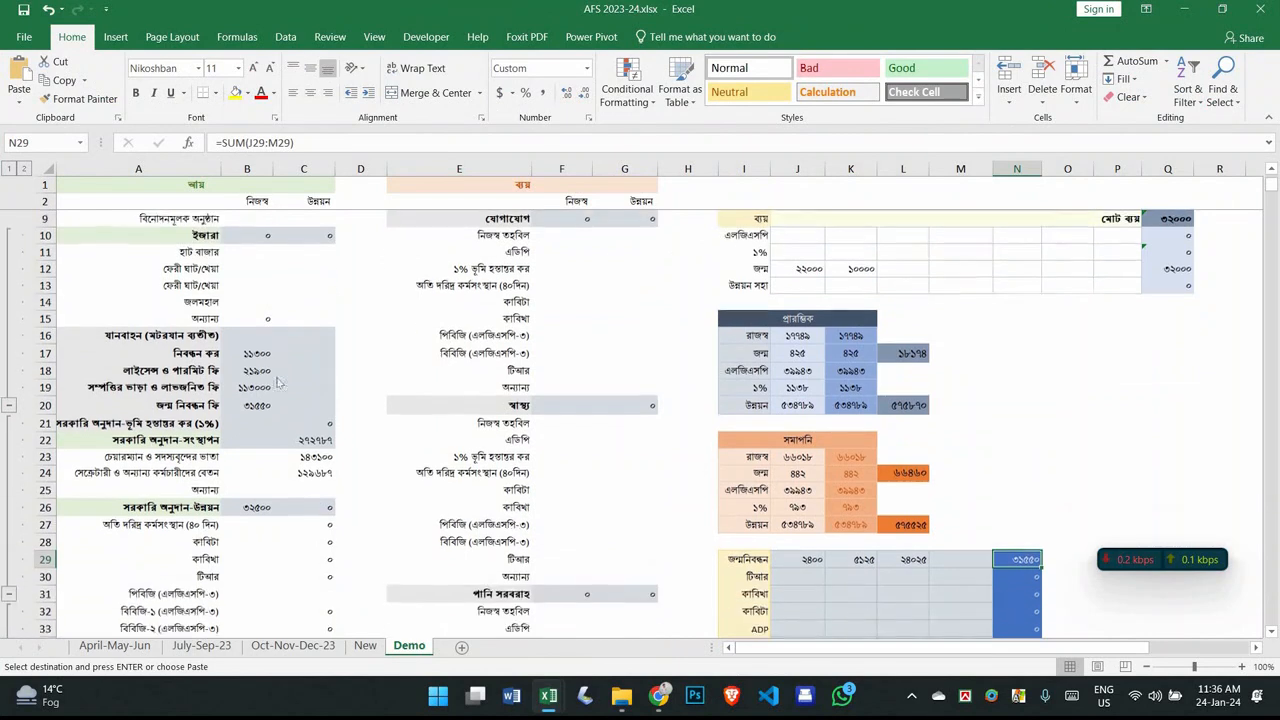
left_click(318, 455)
left_click(318, 472)
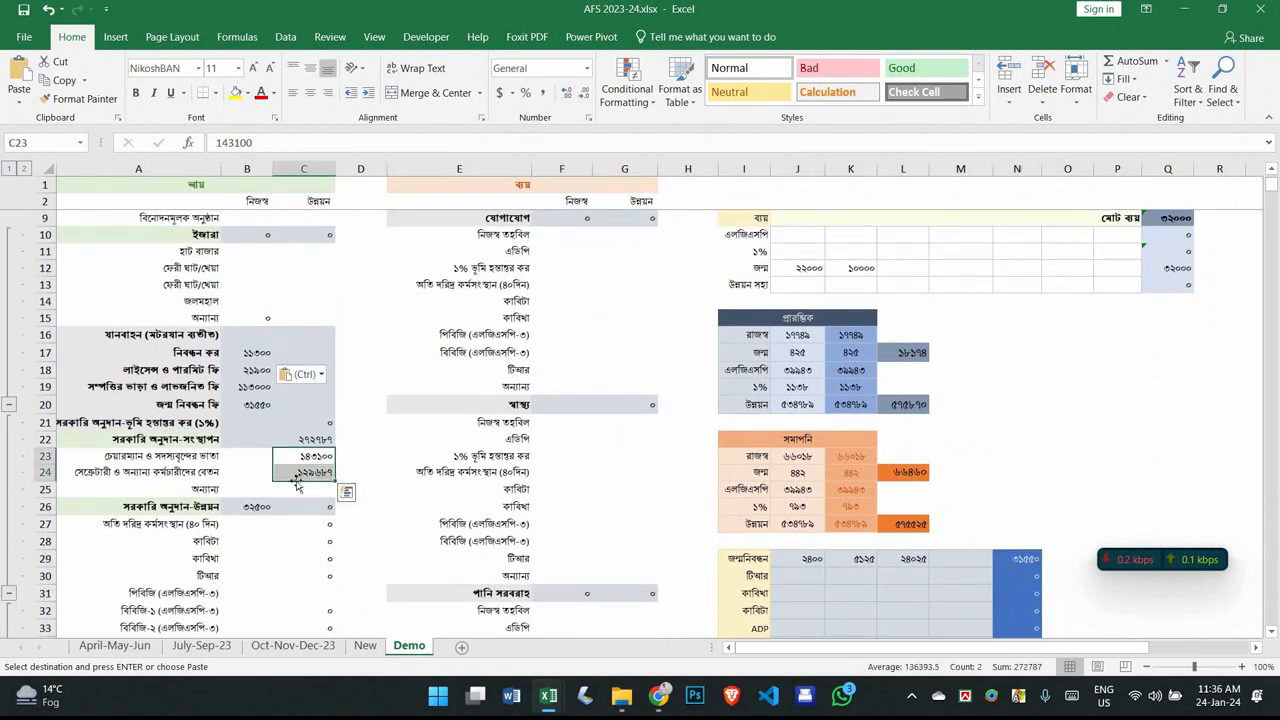
left_click(200, 472)
left_click_drag(215, 472, 321, 484)
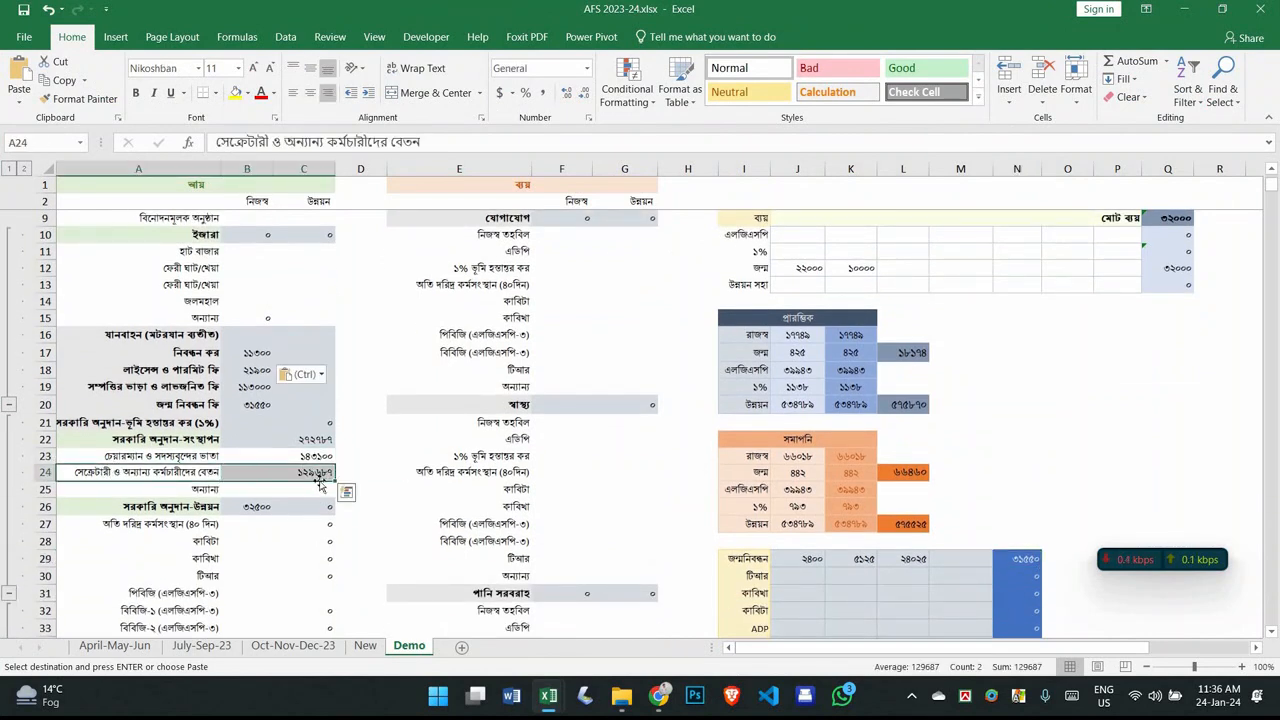
left_click_drag(200, 455, 318, 456)
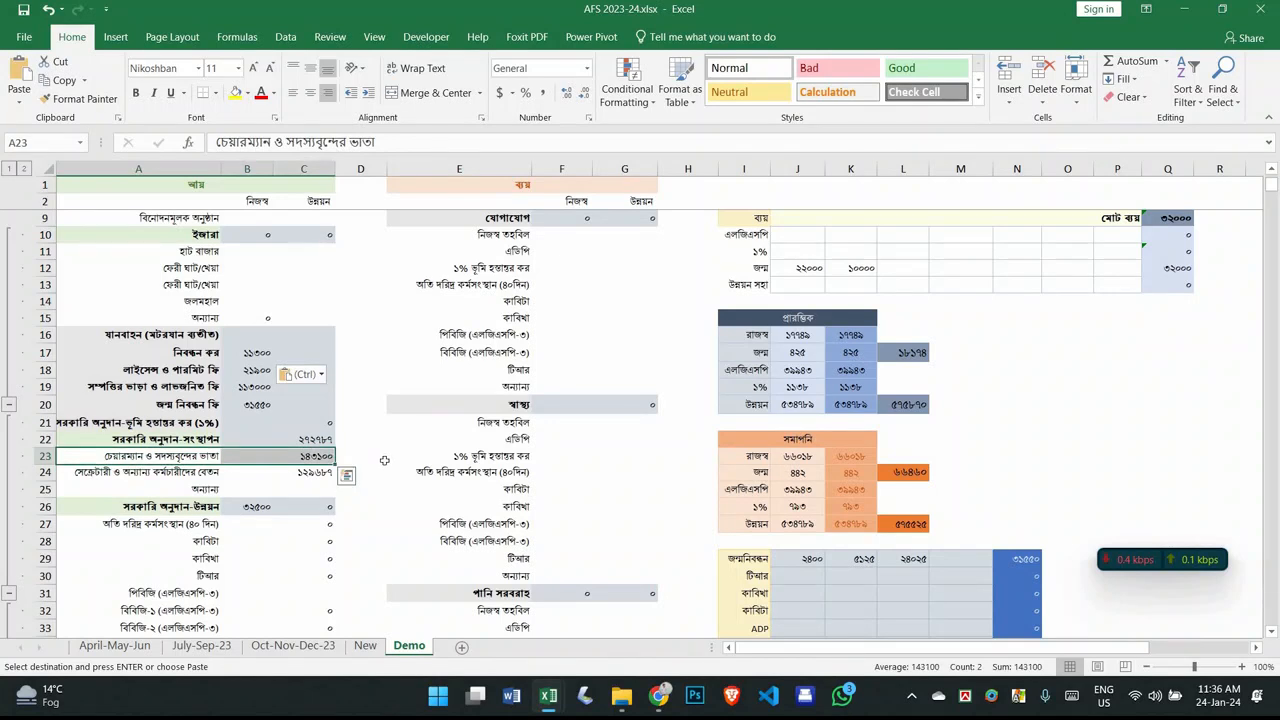
Step: Examine the অন্যান্য grant in B34 against its জন্ম source row 7, the remaining income rows, and the ব্যয় section
scroll(384, 460, "down", 4)
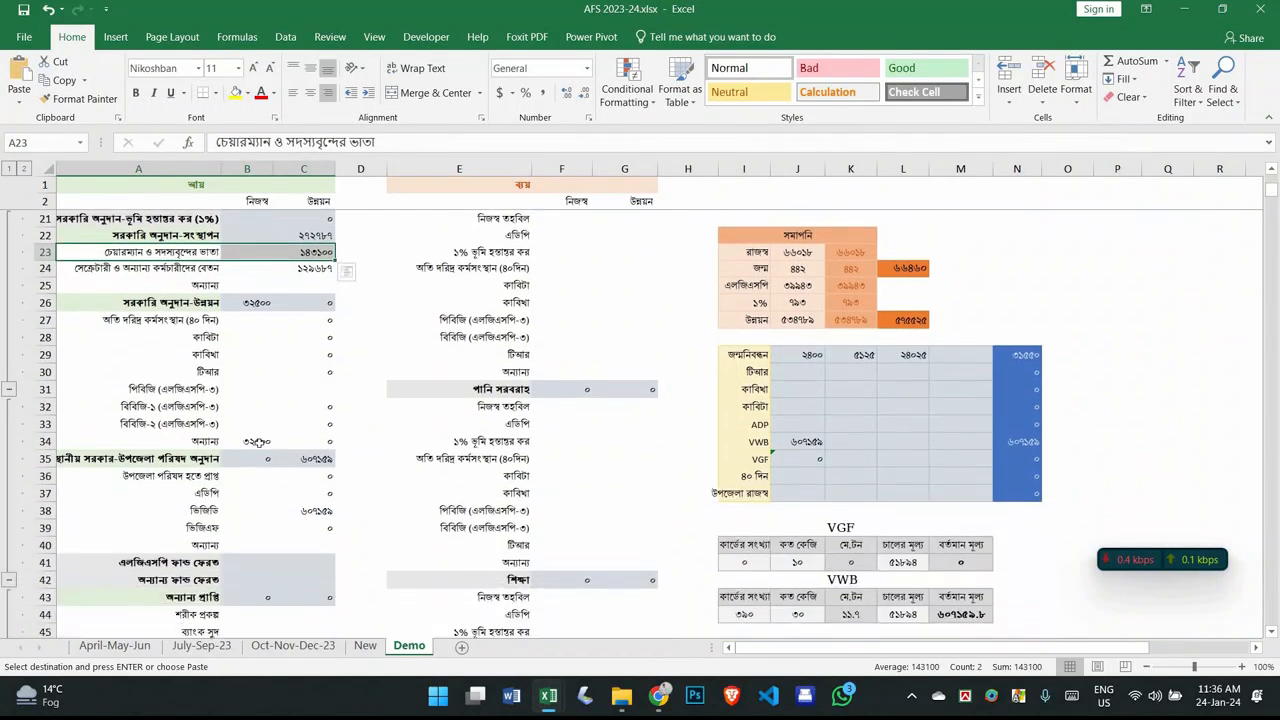
left_click(258, 443)
key("ctrl+v")
scroll(990, 281, "up", 7)
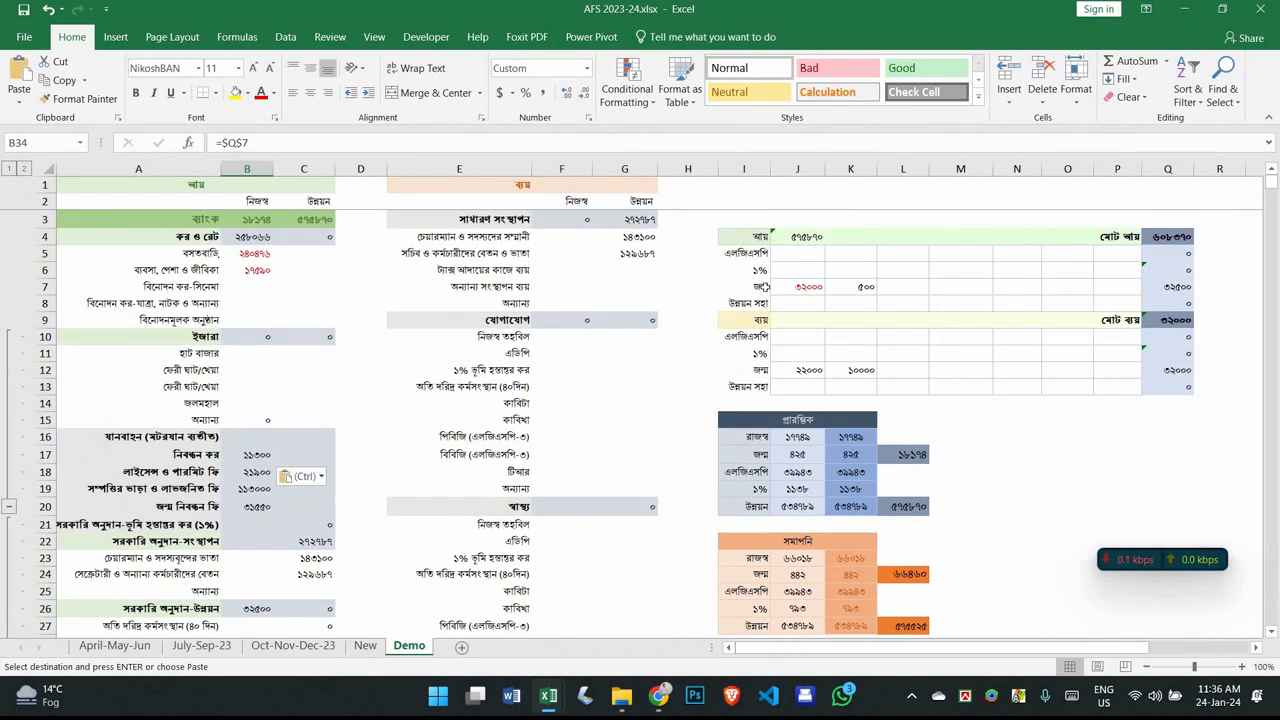
left_click_drag(763, 286, 1168, 287)
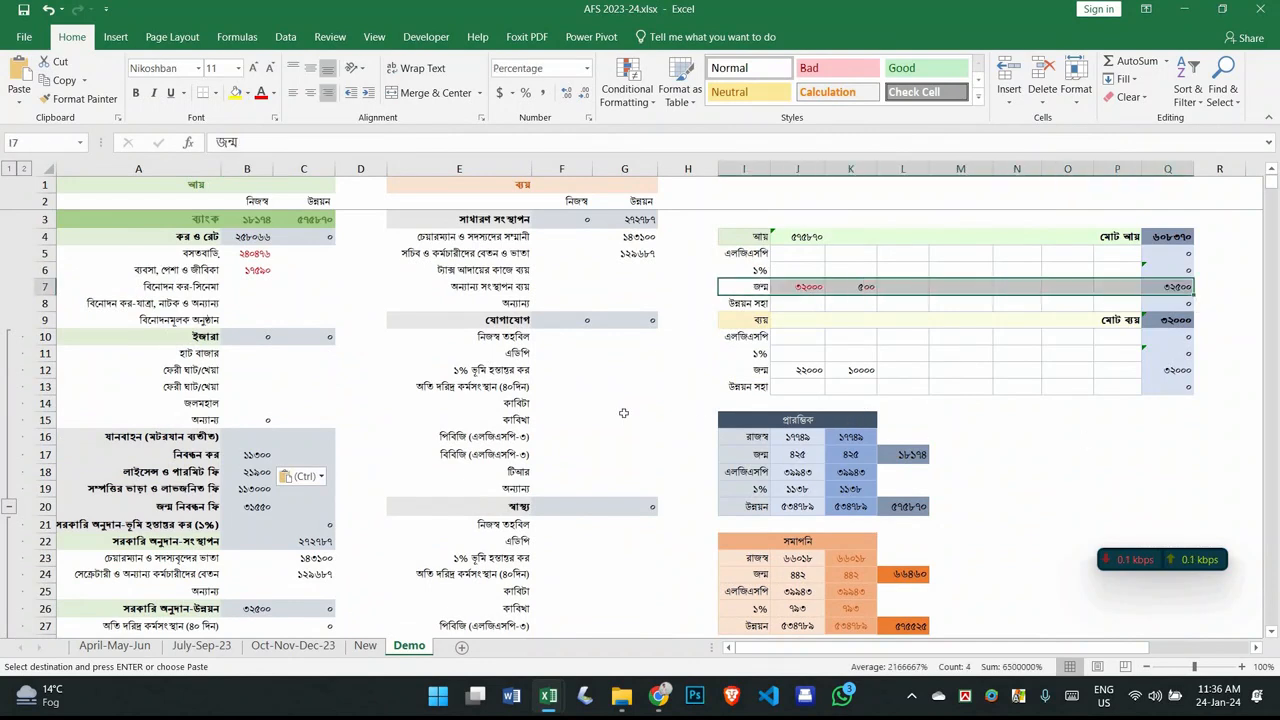
scroll(623, 413, "down", 6)
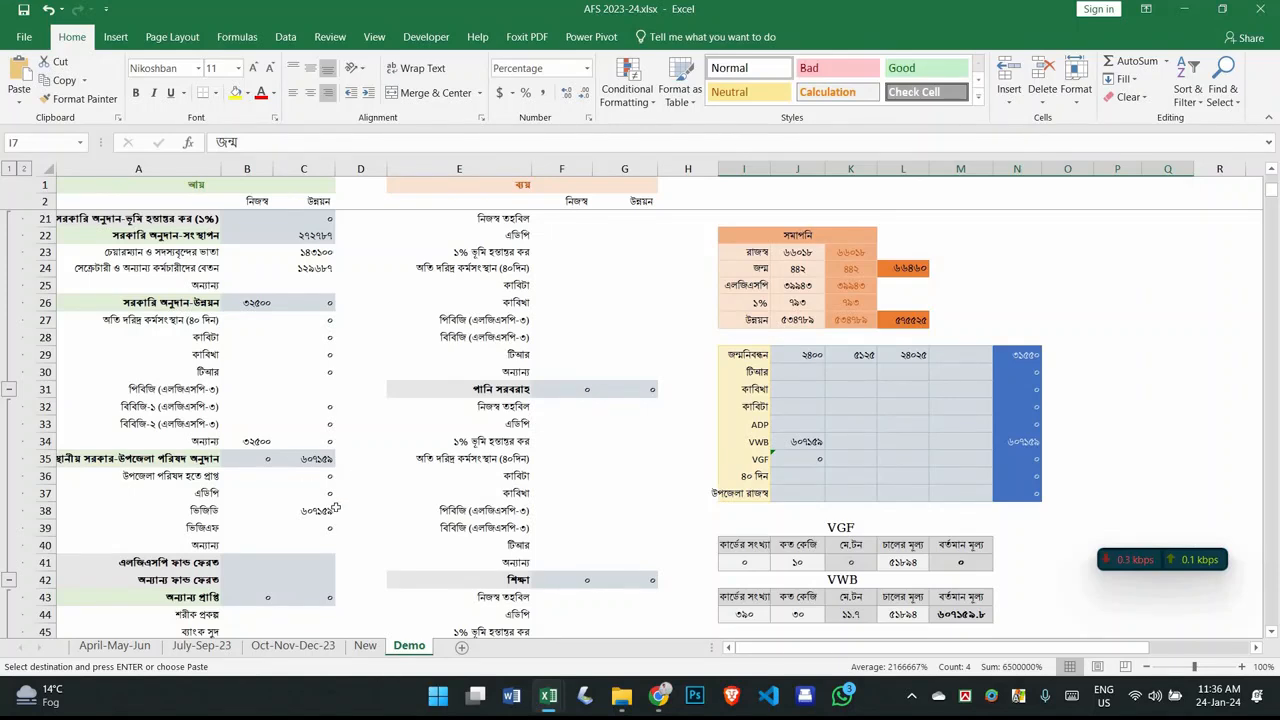
scroll(337, 508, "down", 4)
scroll(323, 505, "up", 10)
left_click_drag(454, 187, 628, 170)
left_click(675, 283)
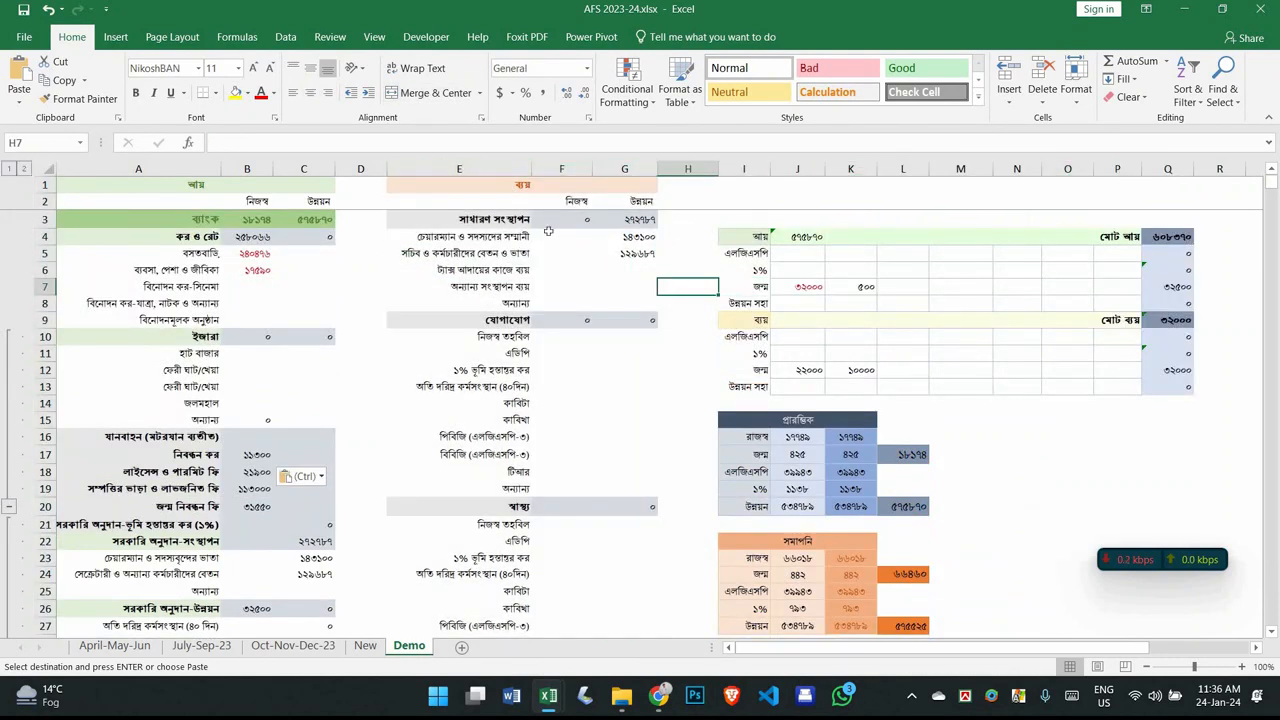
Step: Place the Barogharia UP Monthly Exp. 2023-24 workbook beside the AFS workbook and bring the AFS ব্যয় columns into view
left_click(1186, 9)
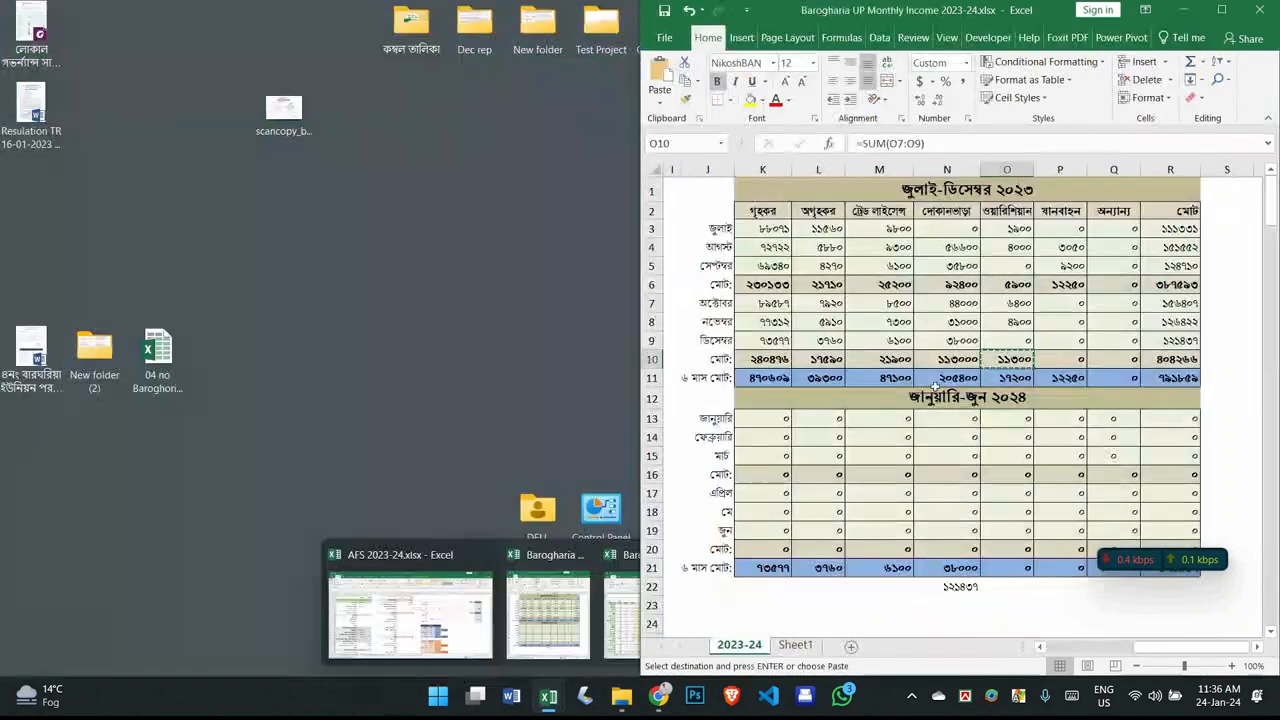
left_click(1188, 11)
left_click(672, 617)
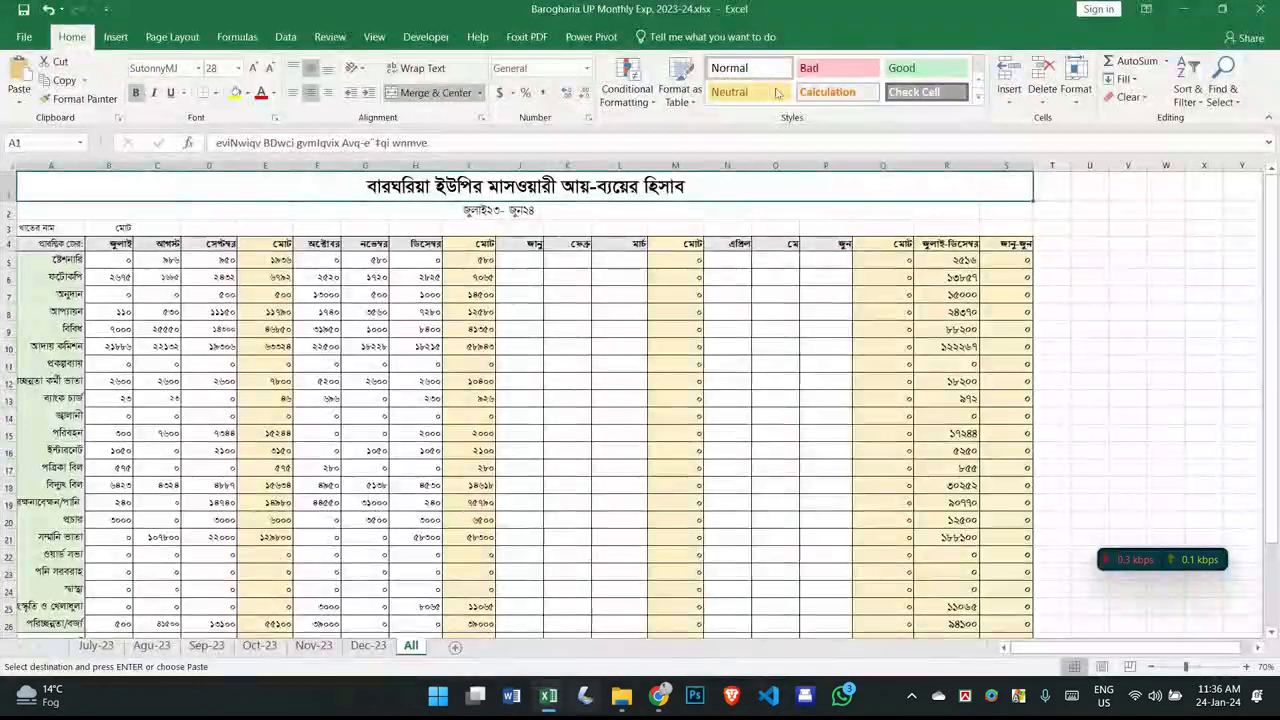
left_click_drag(694, 10, 1278, 178)
left_click(435, 246)
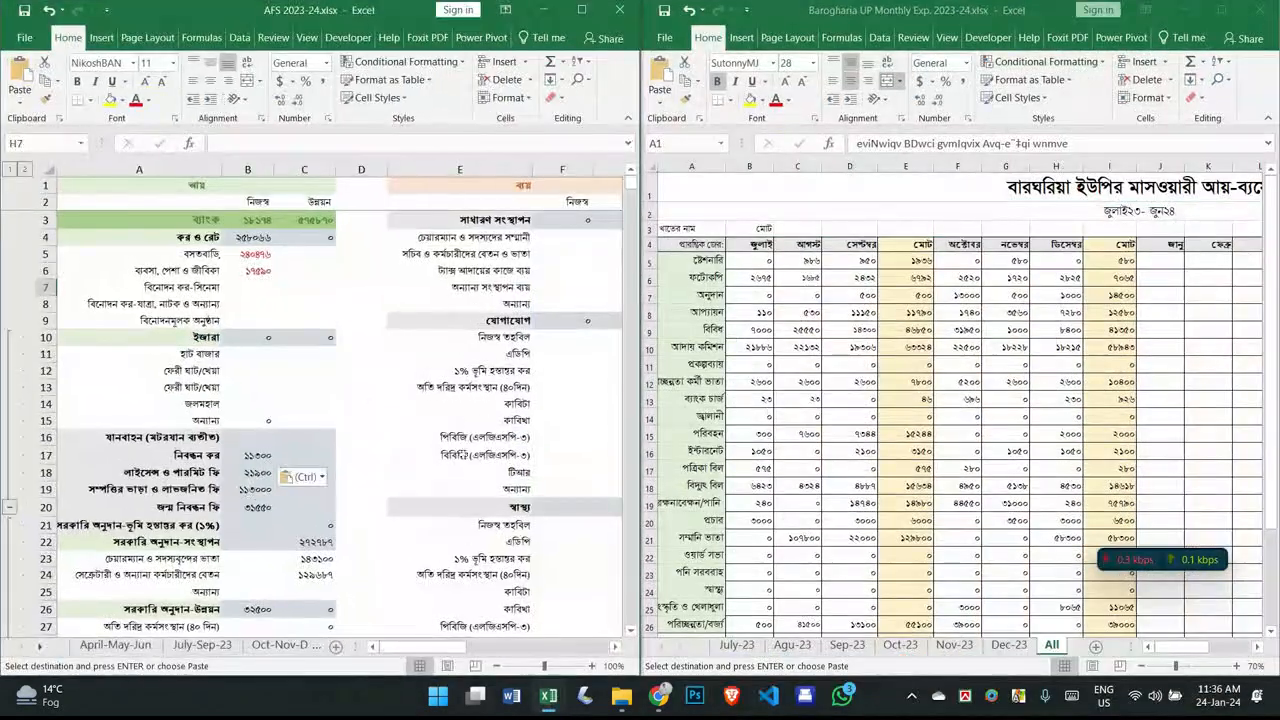
scroll(459, 652, "right", 3)
left_click(385, 434)
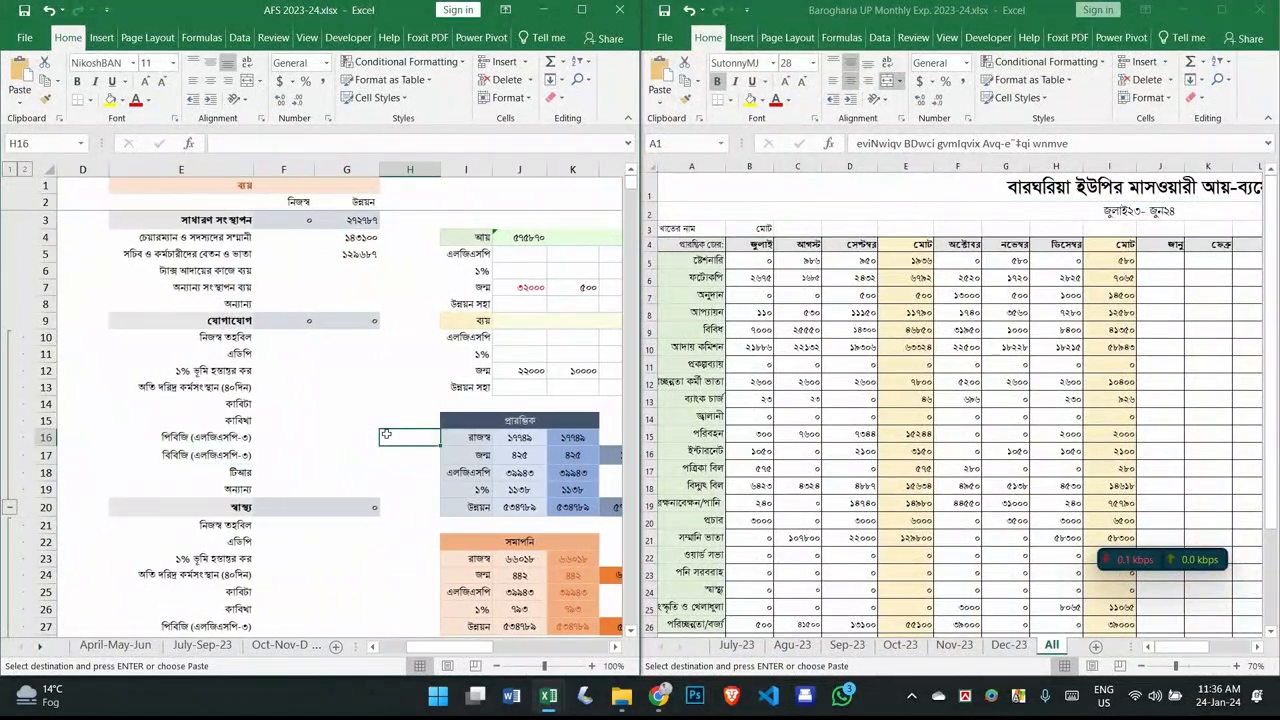
Step: Hide columns B to E, July through the first-quarter total, on the expenditure workbook's All sheet
left_click(752, 295)
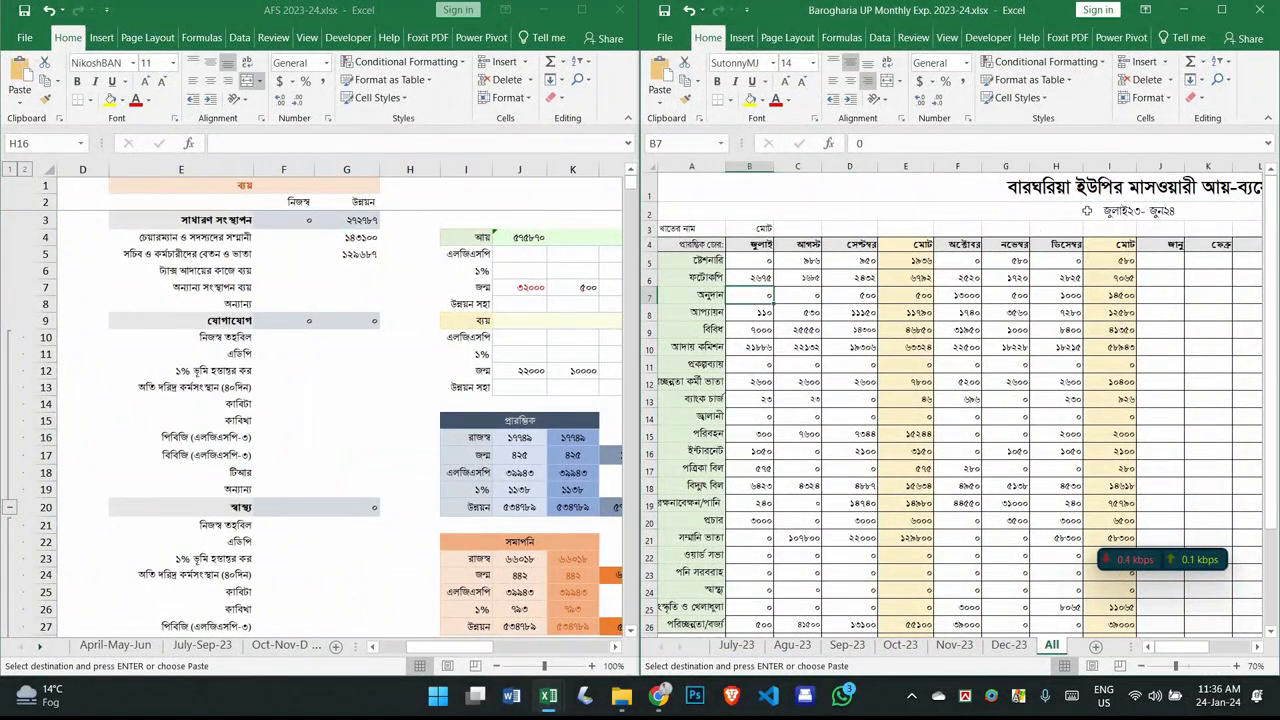
left_click_drag(905, 166, 749, 166)
right_click(760, 166)
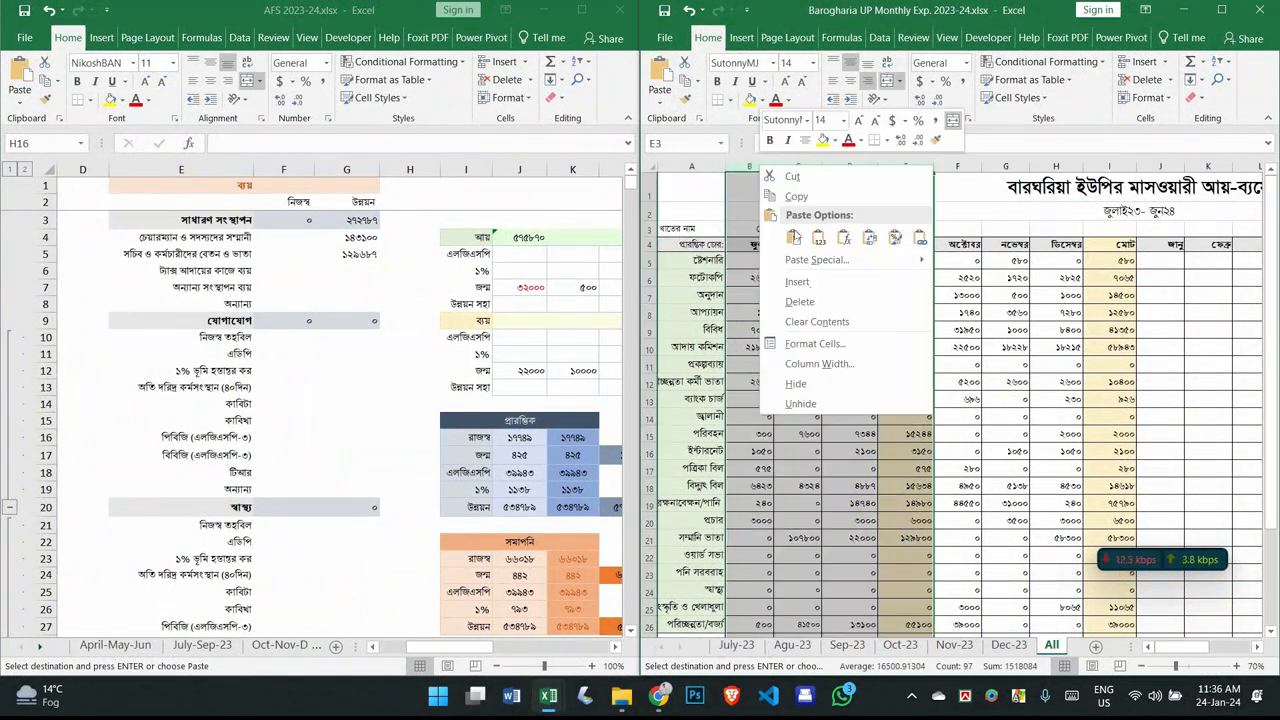
left_click(796, 384)
Step: Copy the ষ্টেশনারি total 580 from I5 of the expenditure workbook into F100 (মনিহারী) as a value and colour the source red
left_click(913, 261)
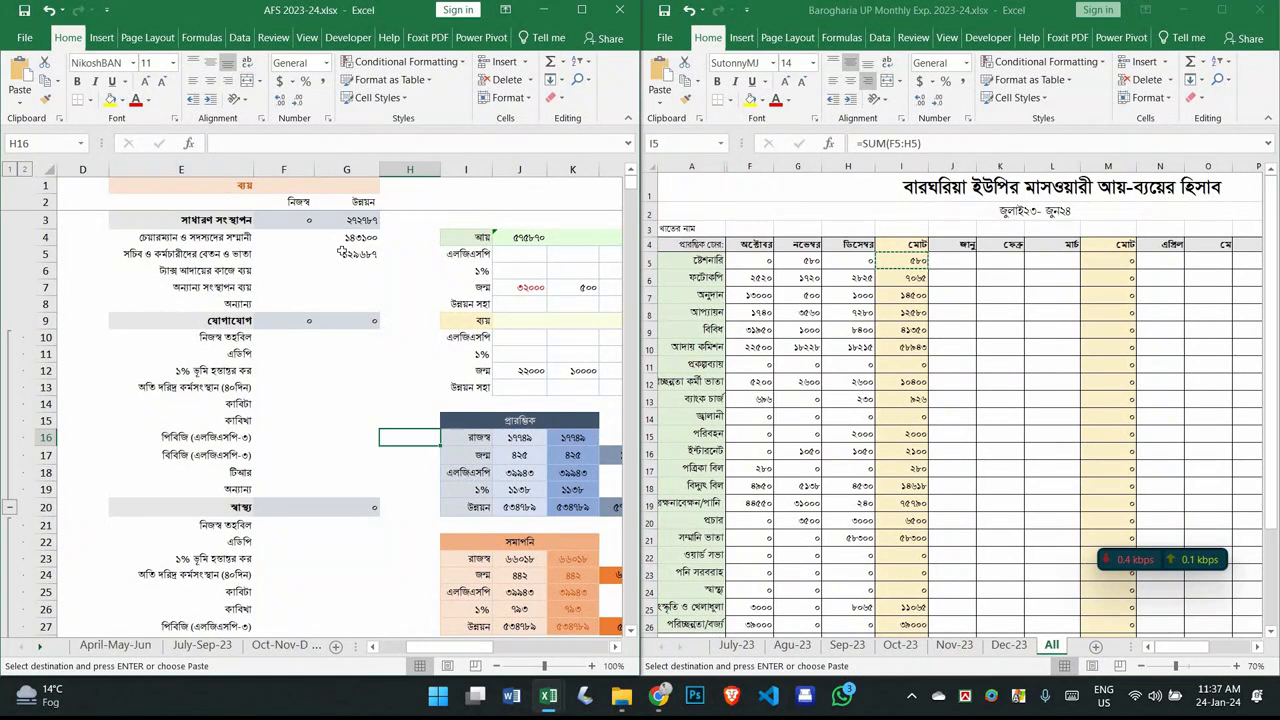
scroll(345, 330, "down", 20)
scroll(352, 386, "up", 1)
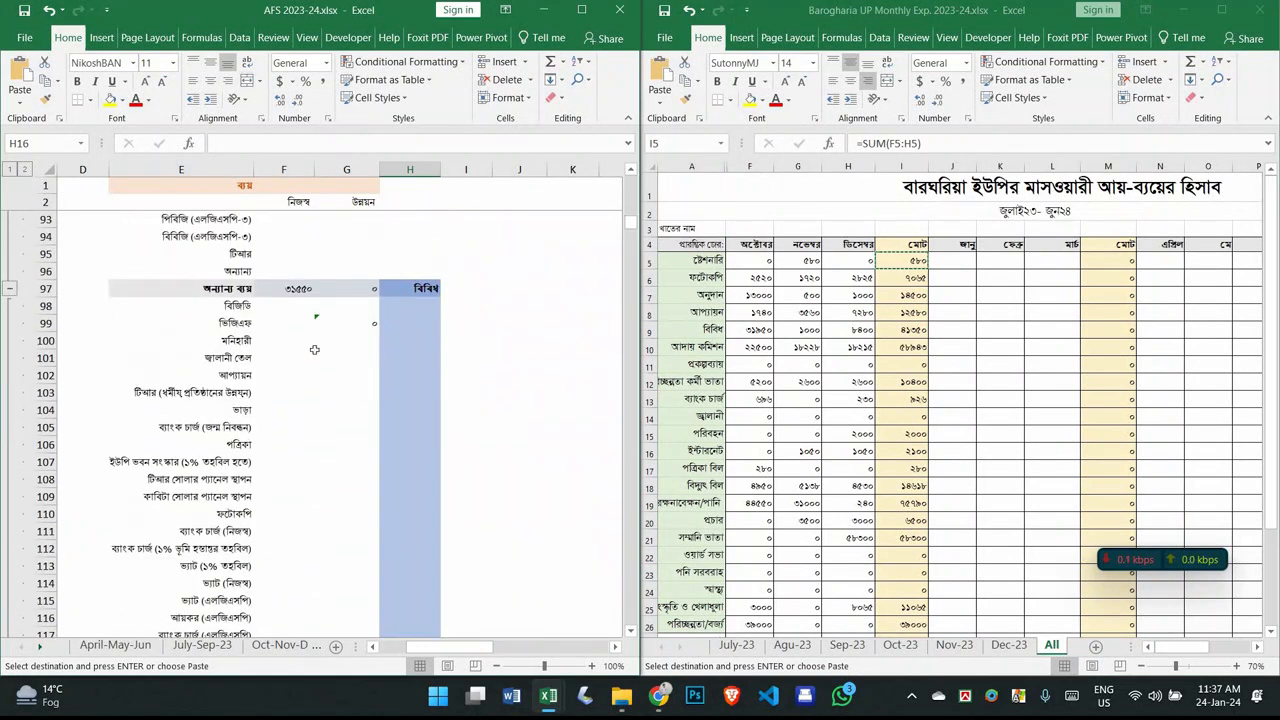
left_click(286, 341)
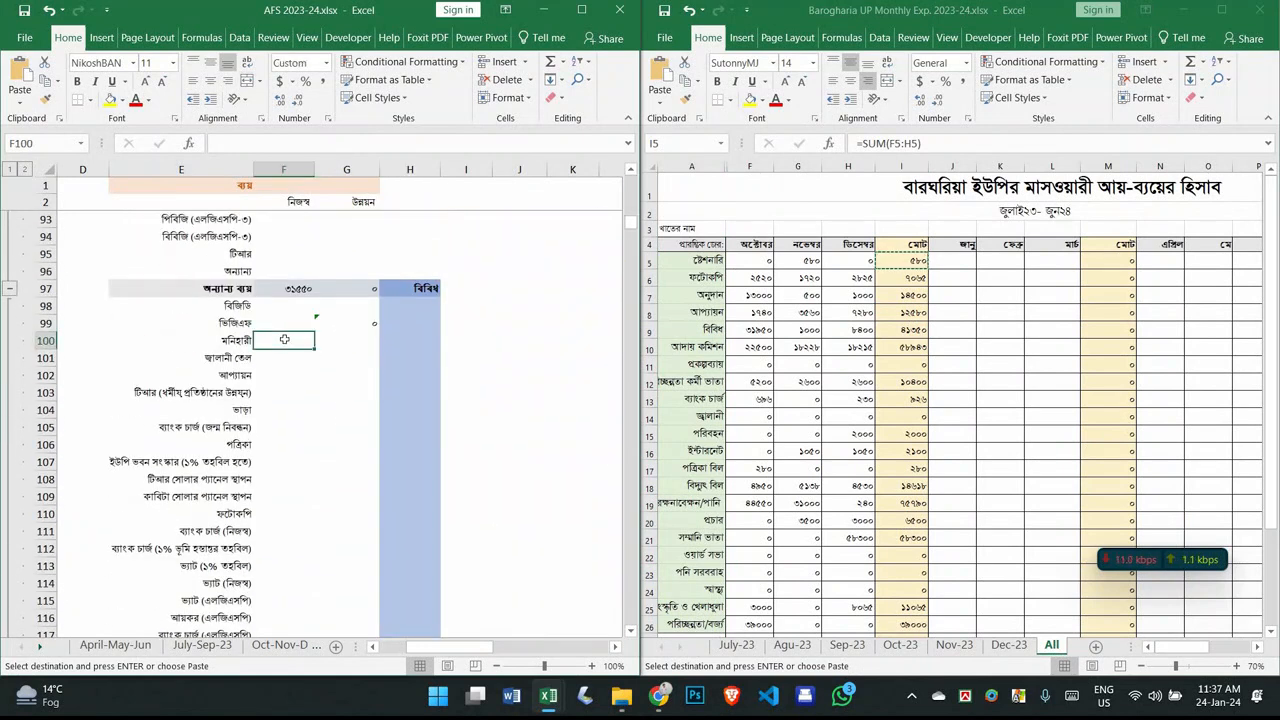
right_click(286, 341)
left_click(344, 382)
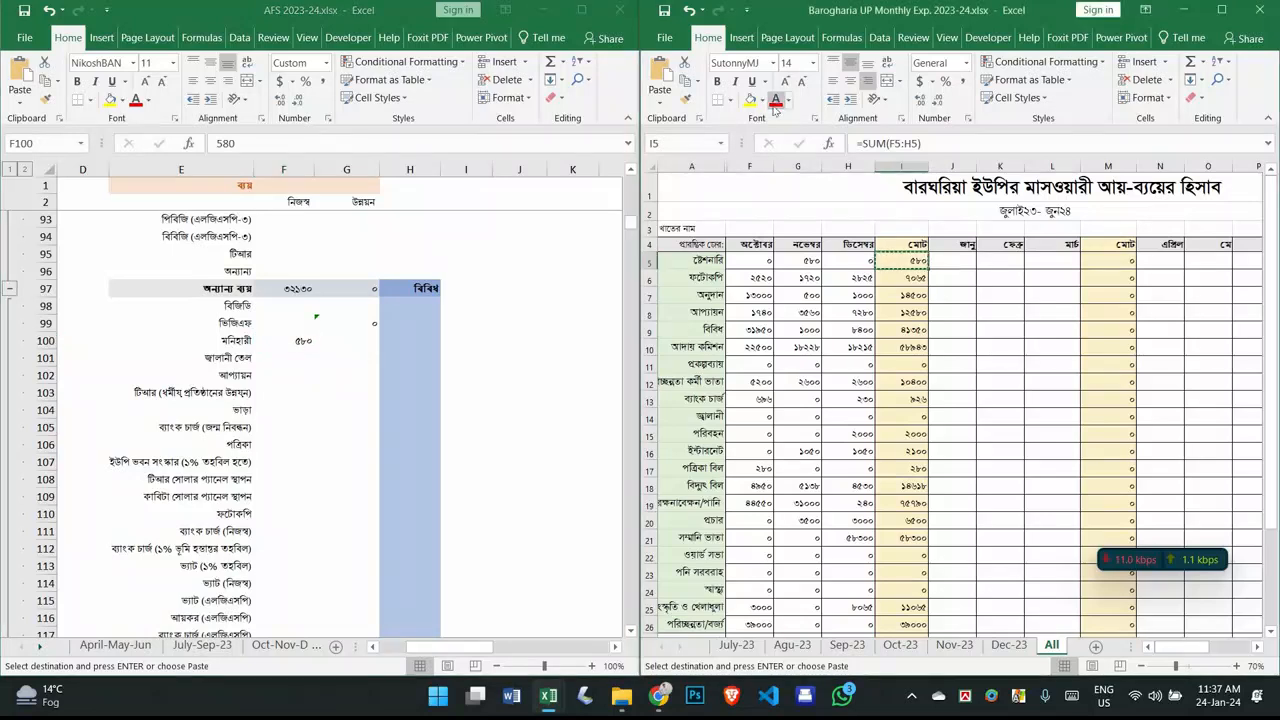
Step: Copy the ফটোকপি total 7065 from I6 into F110 of the AFS sheet as a value and colour the source red
left_click(915, 279)
key("ctrl+c")
left_click(308, 425)
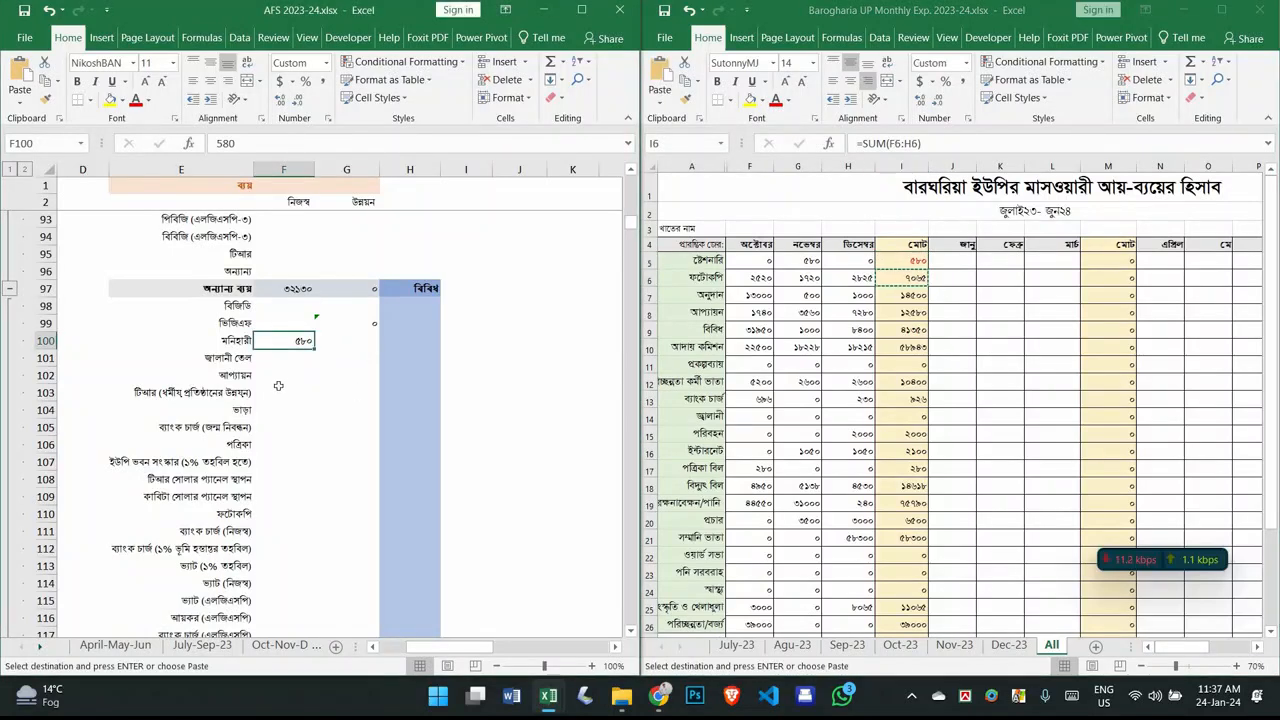
left_click(268, 512)
right_click(268, 512)
left_click(326, 137)
left_click(779, 104)
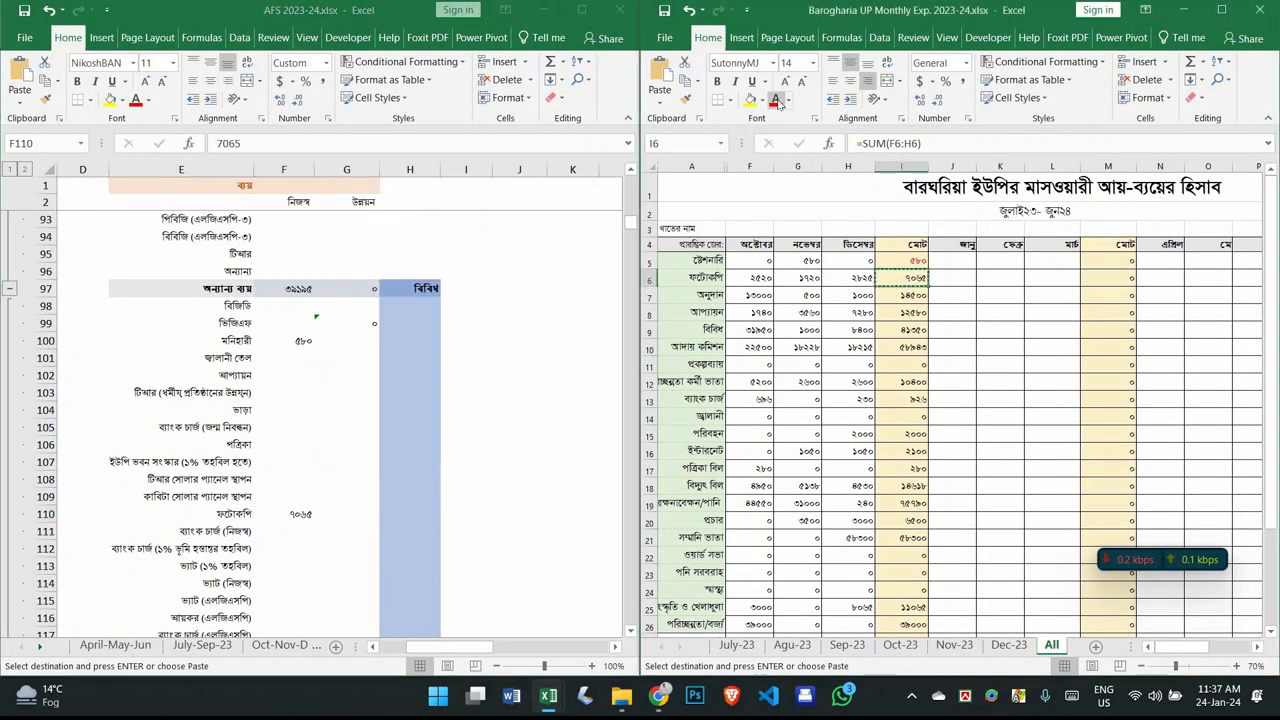
left_click(779, 104)
Step: Copy the অনুদান total 14500 from I7 of the expenditure workbook into H99 of the AFS বিবিধ column as a value
key("Down")
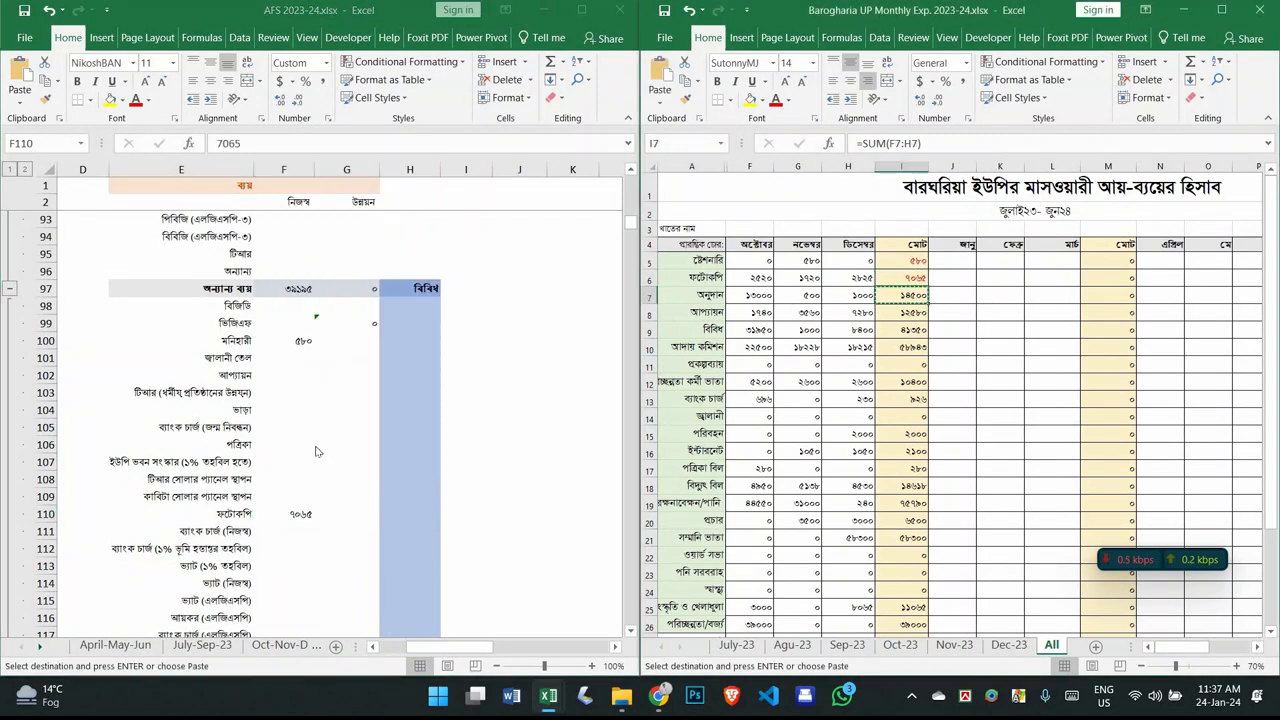
left_click(410, 317)
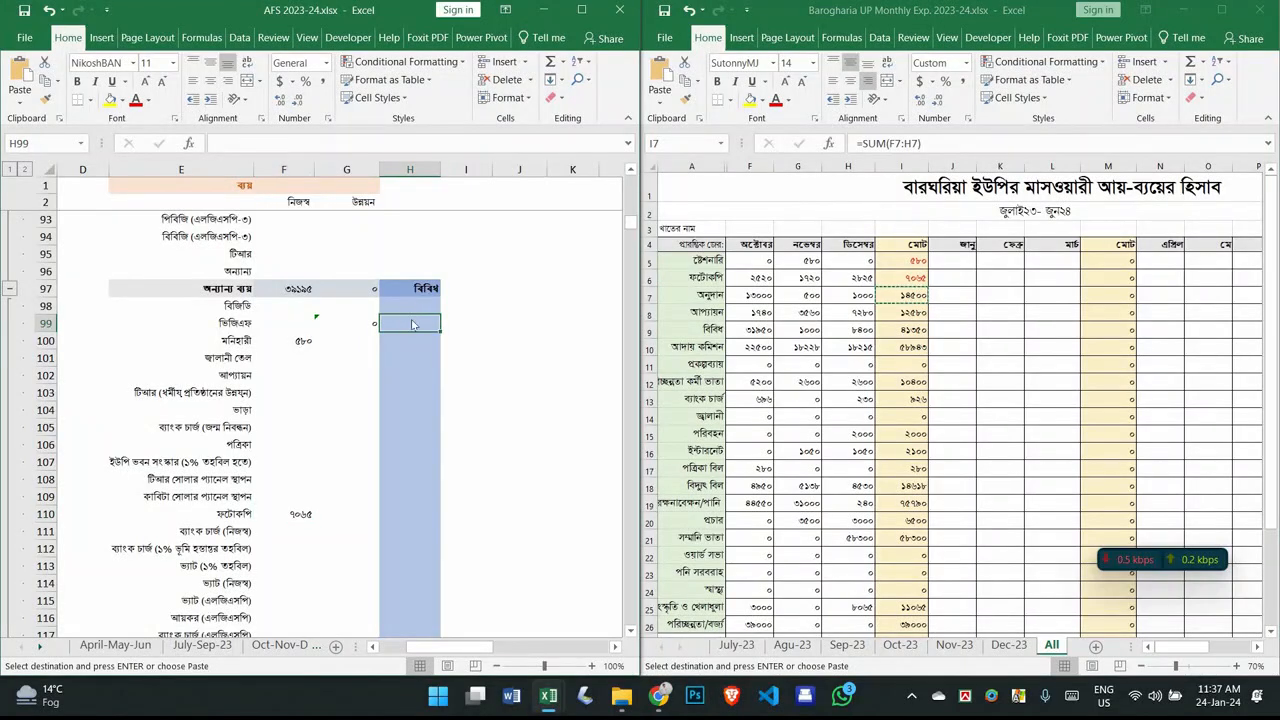
right_click(410, 323)
left_click(432, 400)
key("Up")
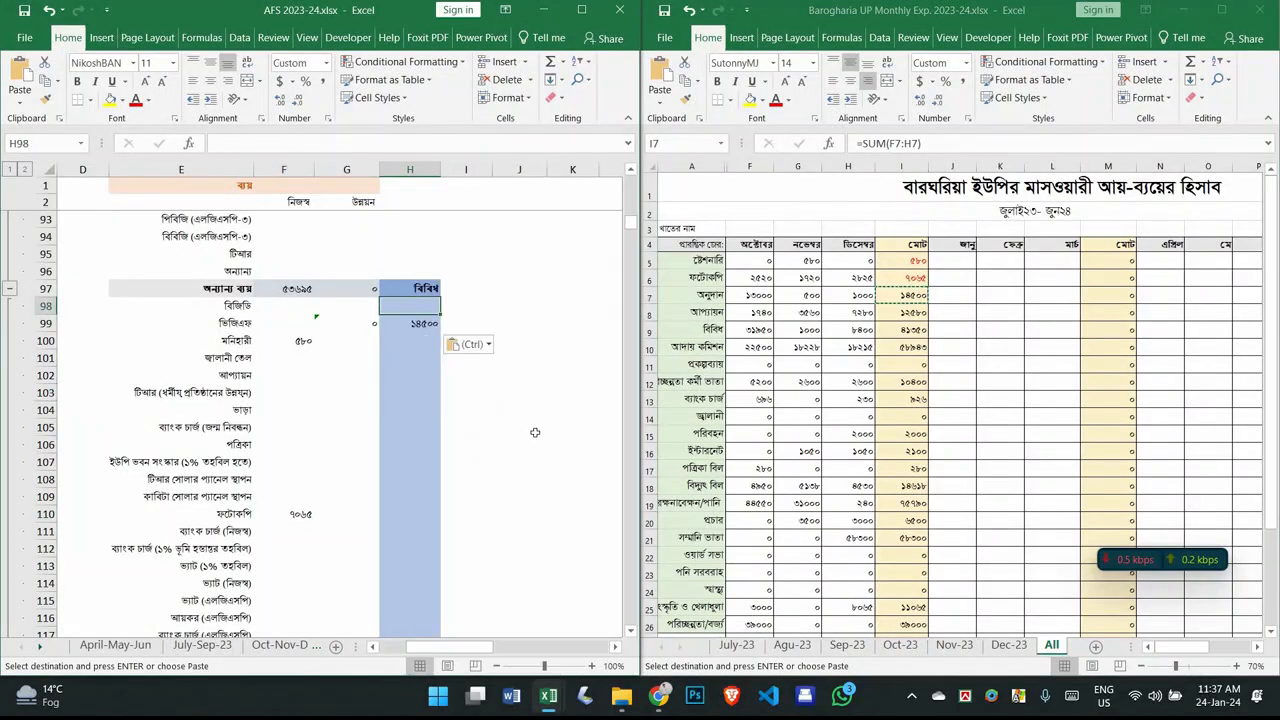
Step: Copy the জন্ম expenditure total 32000 from Q12 of the Demo sheet into H98 of the বিবিধ column as a value
key("super+Up")
scroll(646, 403, "up", 20)
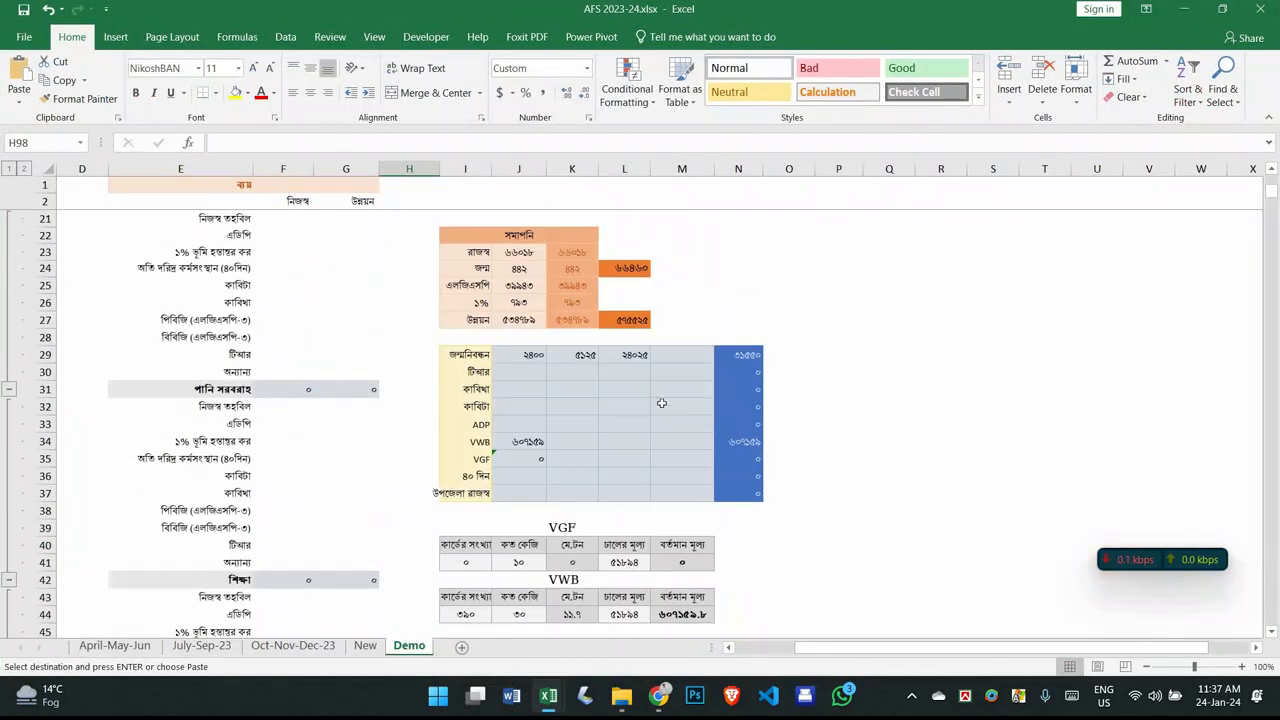
scroll(661, 403, "up", 6)
left_click(903, 371)
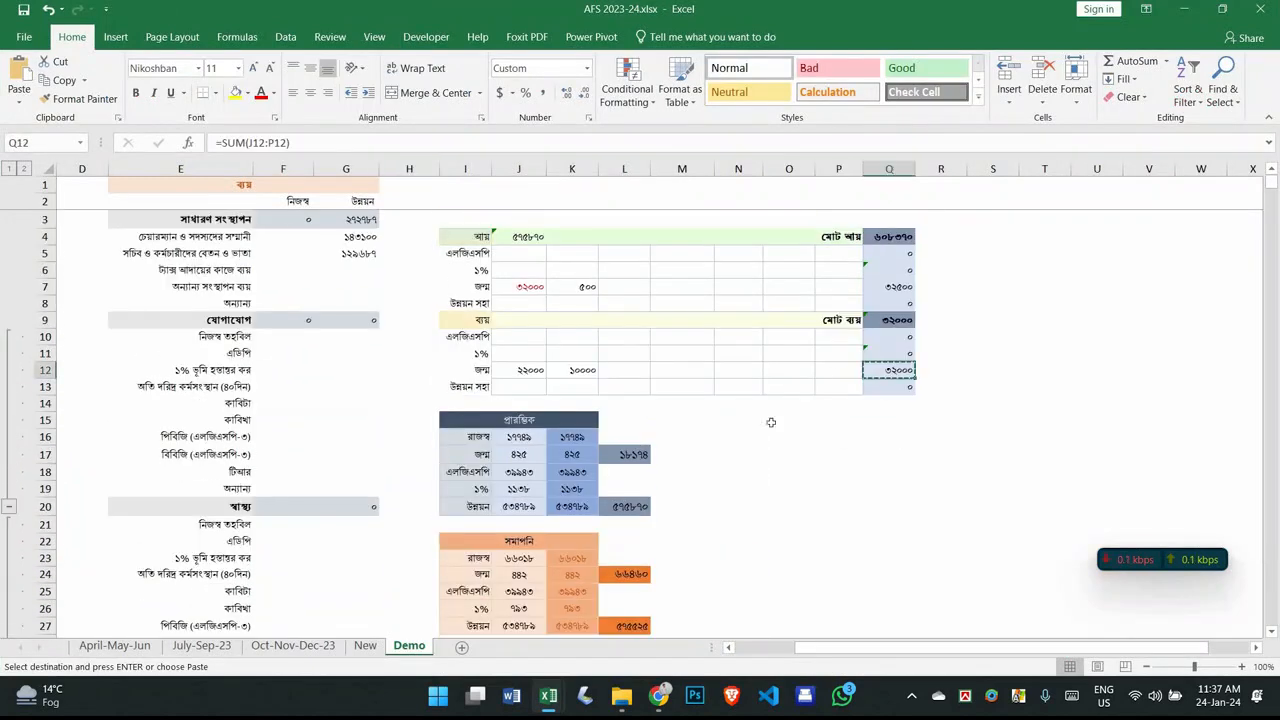
scroll(571, 423, "down", 20)
scroll(445, 294, "up", 1)
right_click(427, 304)
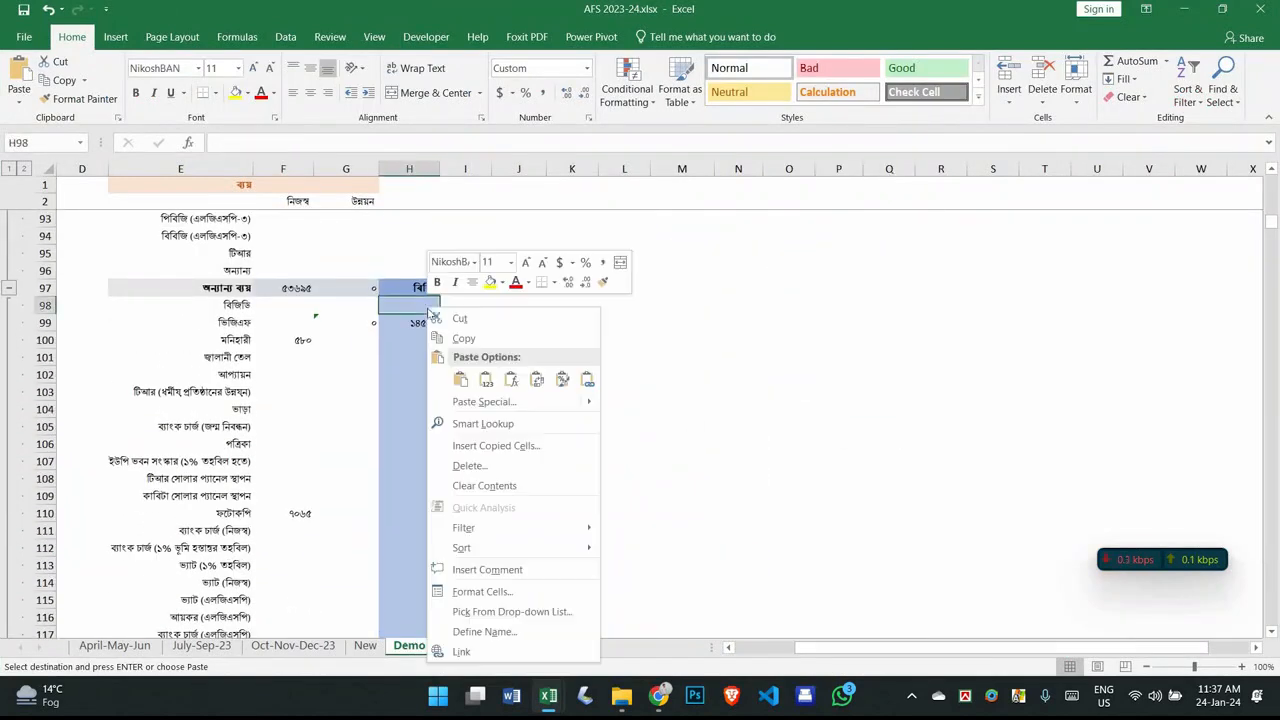
left_click(486, 378)
left_click(575, 376)
left_click(1222, 9)
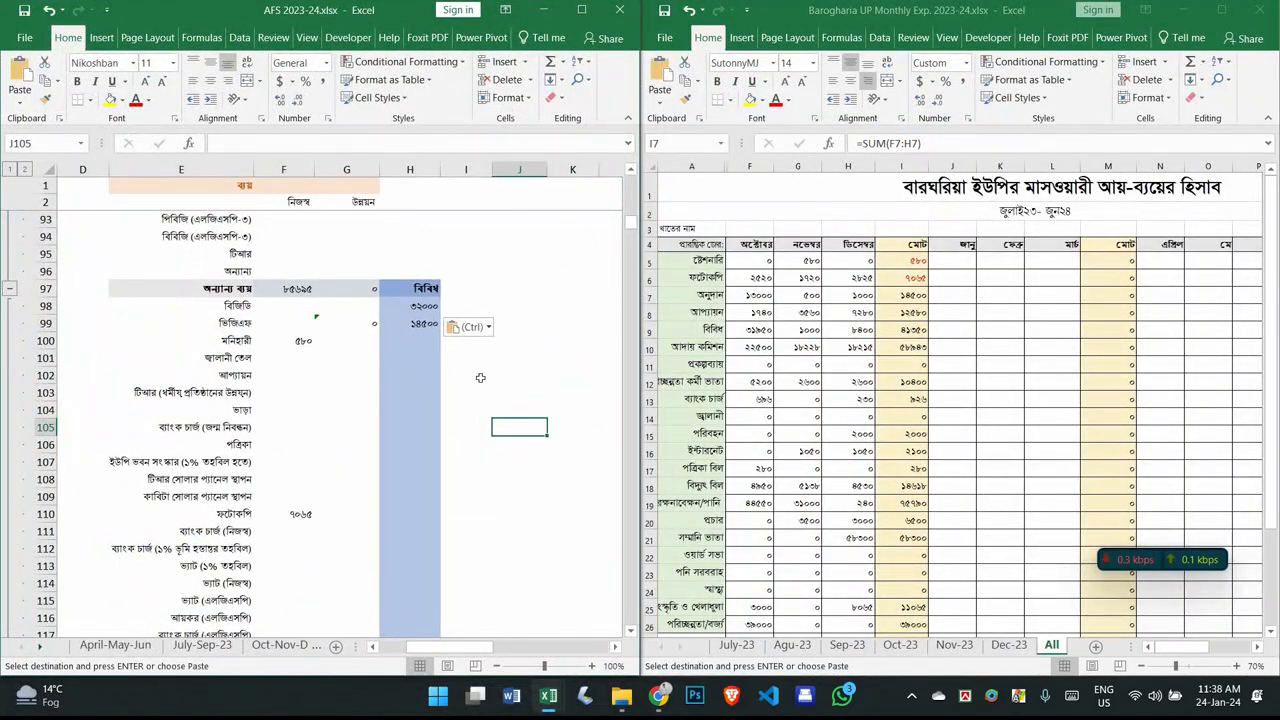
Step: Check the বিবিধ expenditure in row 118 against the amounts entered in column H
left_click(405, 341)
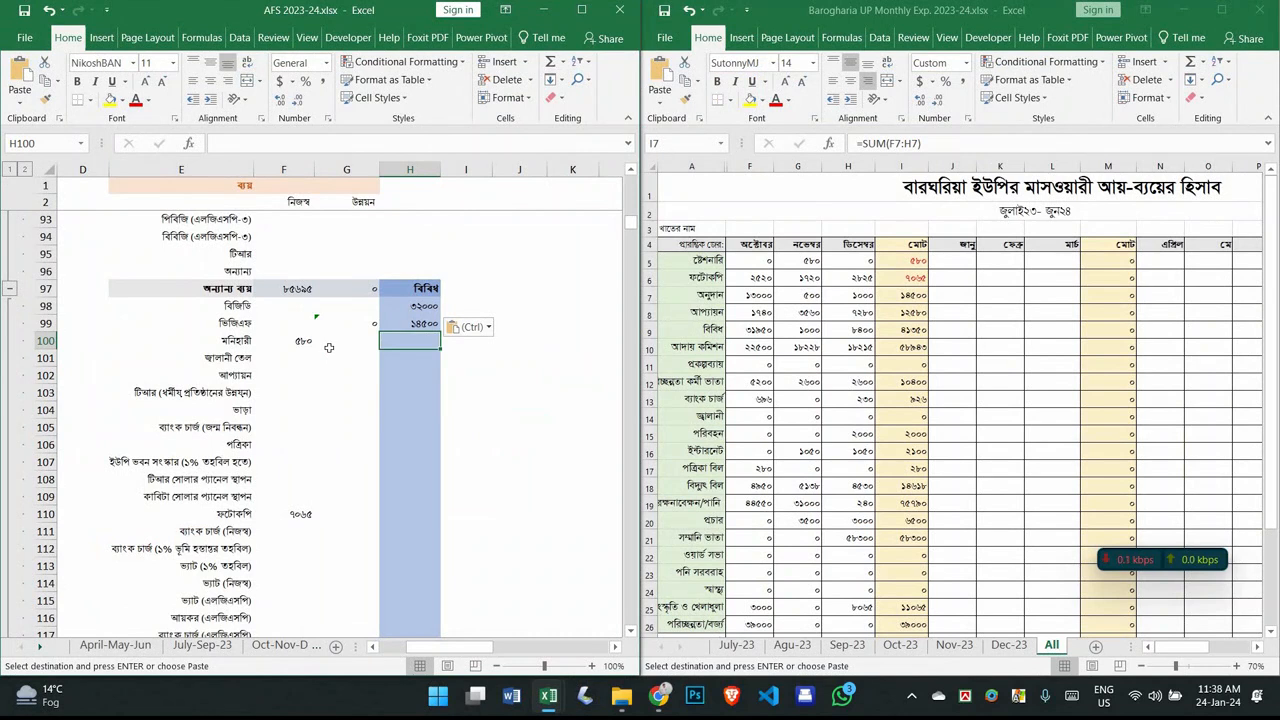
scroll(284, 580, "down", 2)
left_click_drag(237, 550, 290, 549)
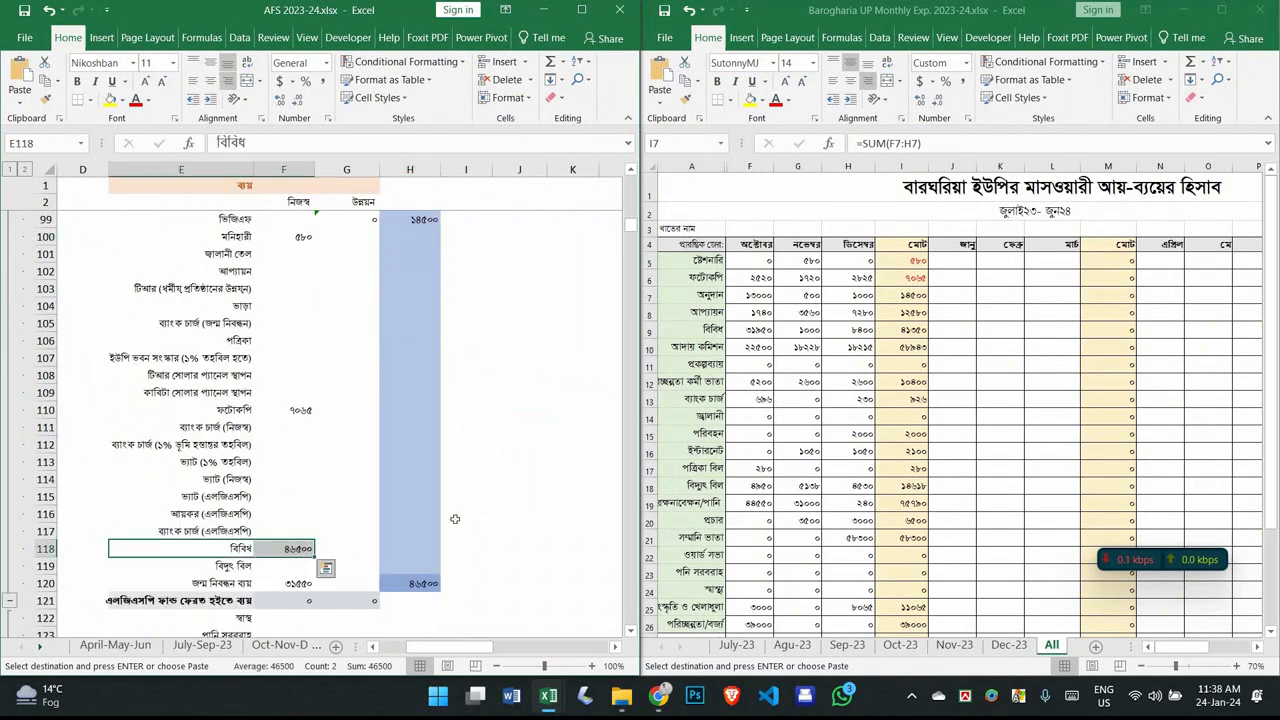
scroll(452, 440, "up", 1)
left_click(416, 391)
left_click(305, 290)
Step: Copy the আপ্যায়ন total 12580 from I8 into F102 of the AFS sheet as a value, colouring the I7 and I8 sources red
left_click(914, 298)
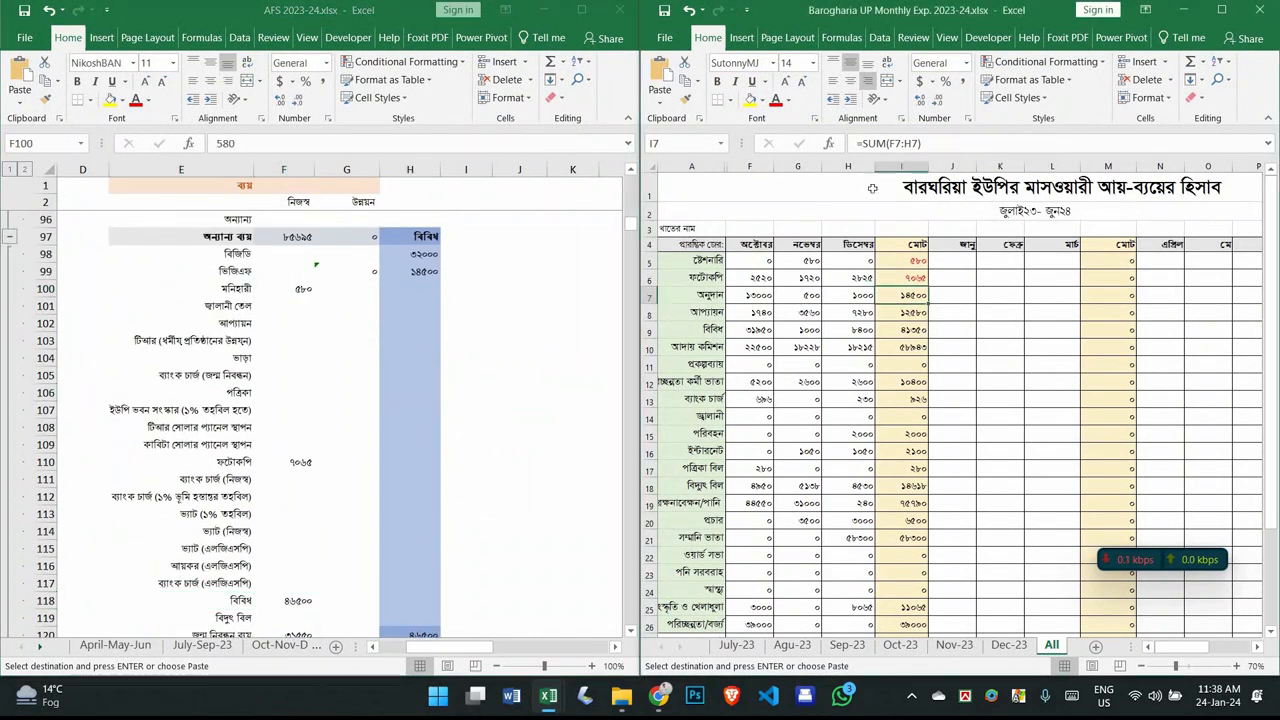
left_click(777, 101)
key("Down")
key("ctrl+c")
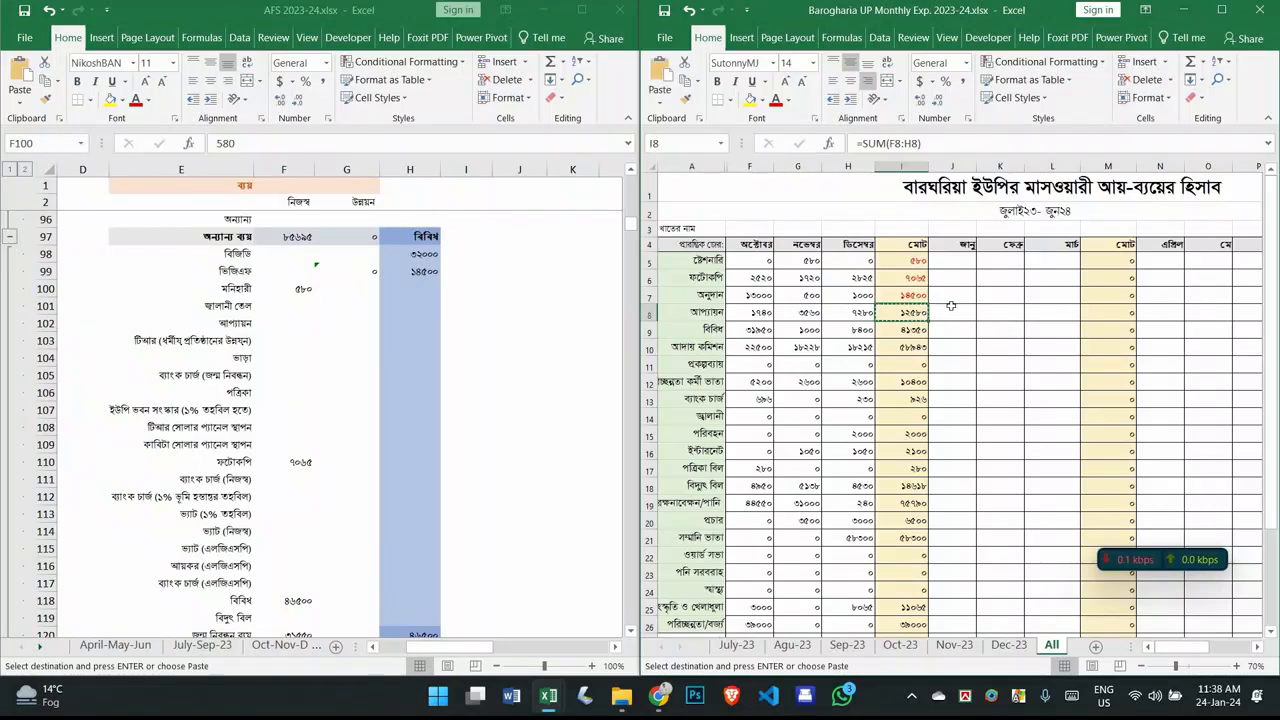
left_click(300, 323)
right_click(300, 323)
left_click(340, 389)
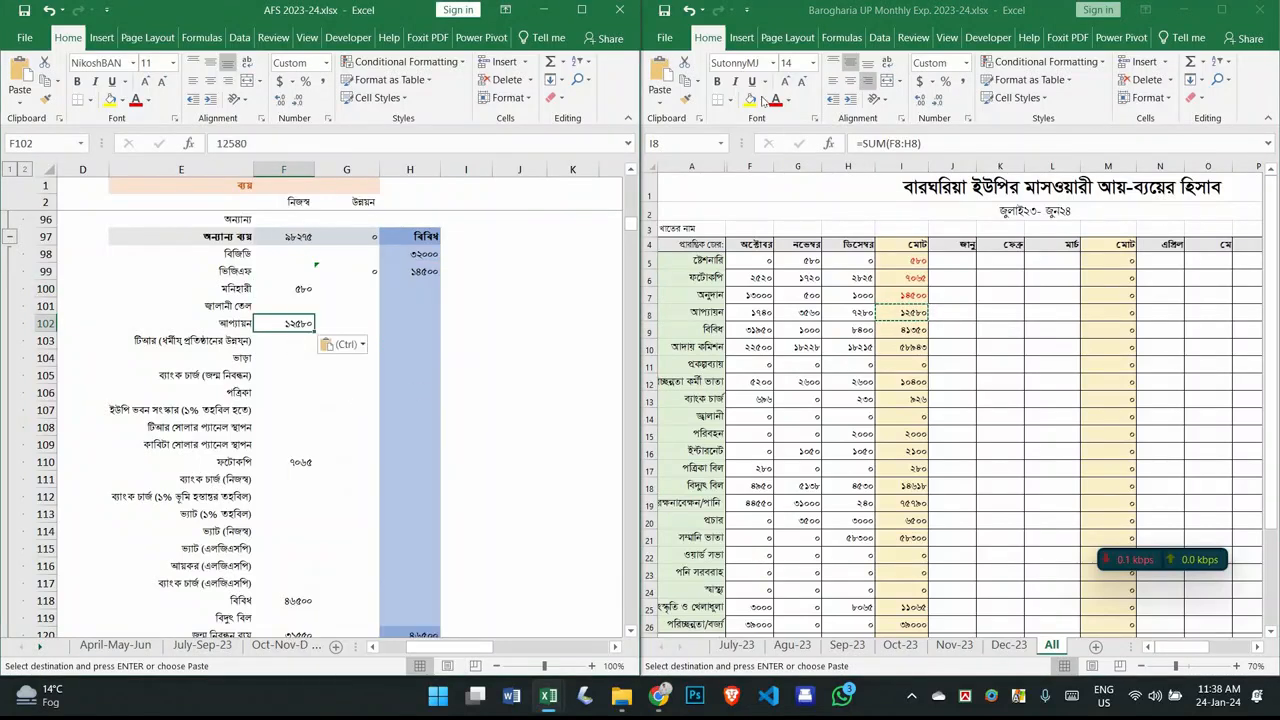
left_click(775, 103)
Step: Copy the বিবিধ total 41350 from I9 into H100 of the AFS বিবিধ column as a value and colour the source red
left_click(909, 328)
key("ctrl+c")
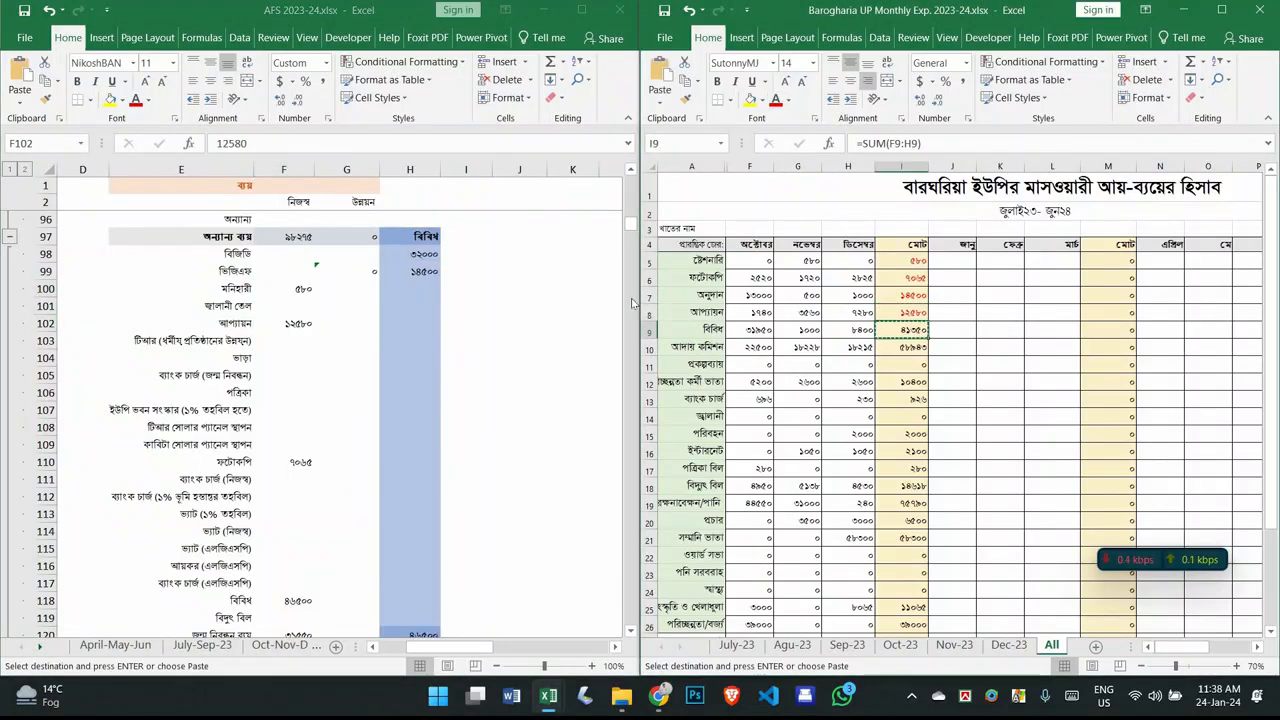
left_click(420, 284)
left_click(420, 288)
right_click(420, 288)
left_click(470, 355)
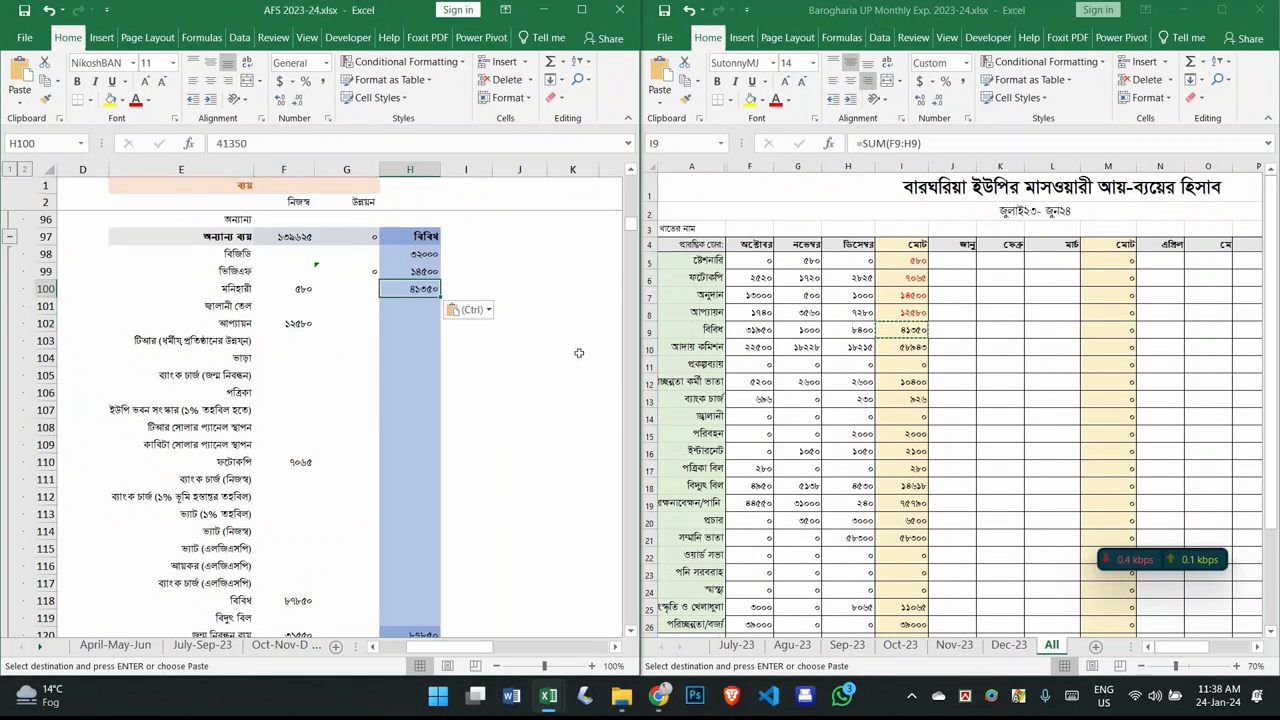
left_click(775, 103)
Step: Copy the আদায় কমিশন total 58943 from I10 into F6 of the AFS sheet as a value and colour the source red
left_click(903, 346)
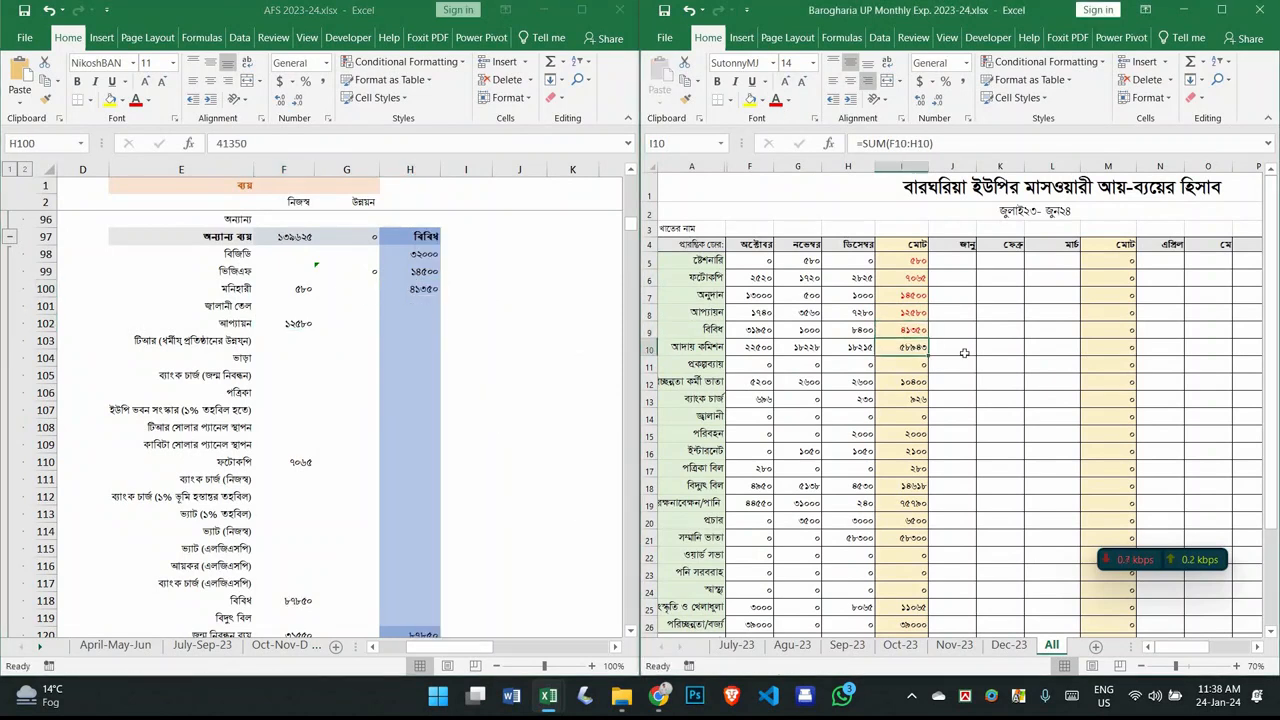
key("ctrl+c")
scroll(470, 330, "up", 20)
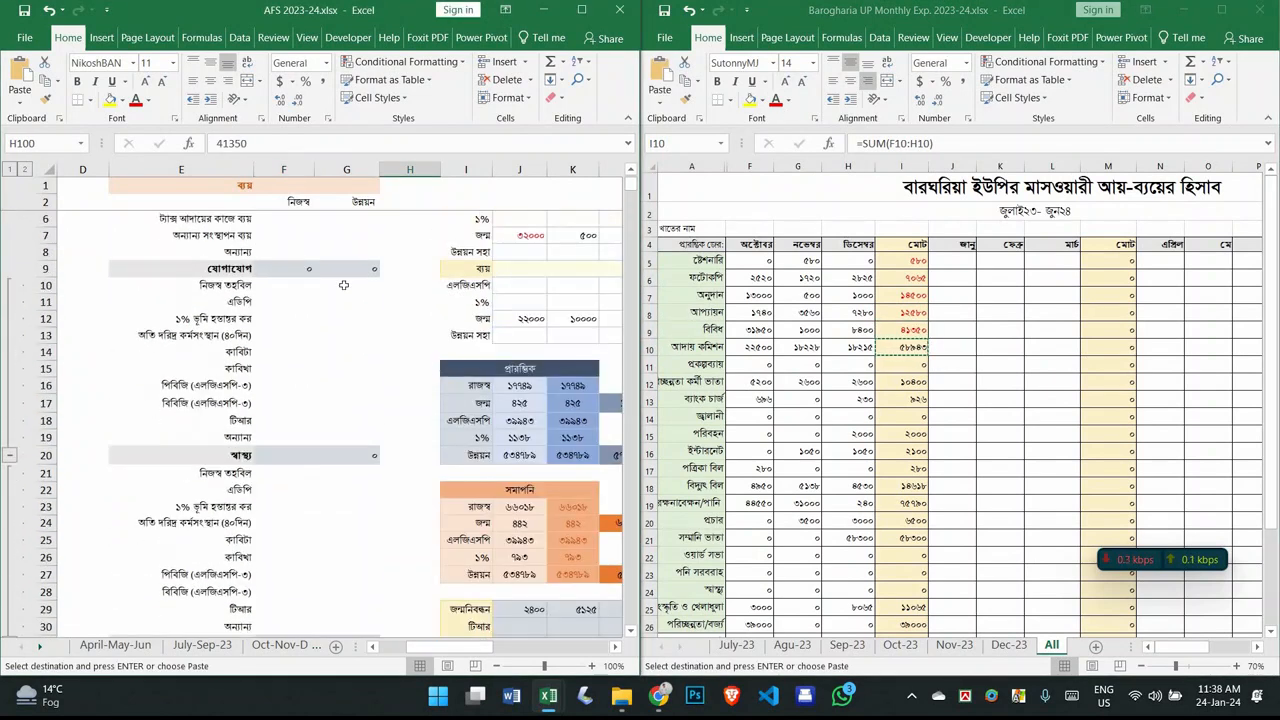
left_click(273, 268)
right_click(273, 268)
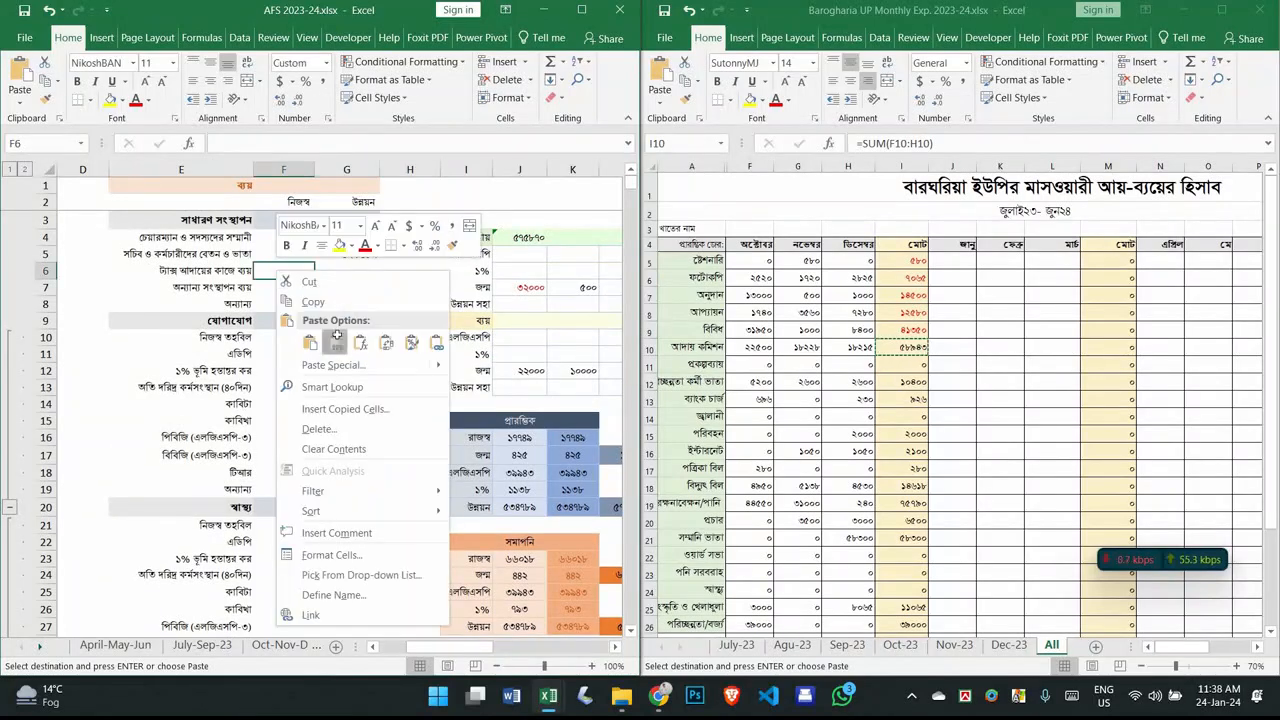
left_click(334, 340)
left_click(778, 105)
Step: Copy the পরিচ্ছন্নতা কর্মী ভাতা total 10400 from I12 into F7 of the AFS sheet as a value and colour the source red
left_click(900, 381)
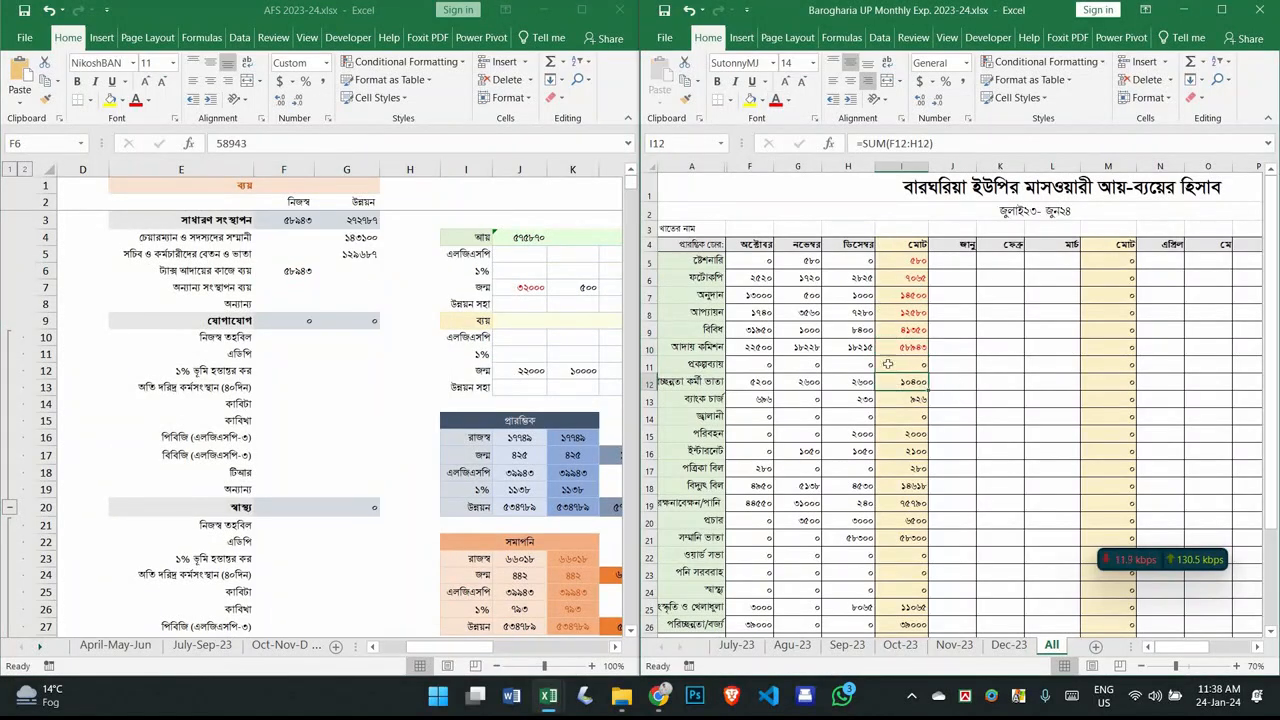
key("ctrl+c")
left_click(286, 288)
right_click(286, 288)
left_click(345, 355)
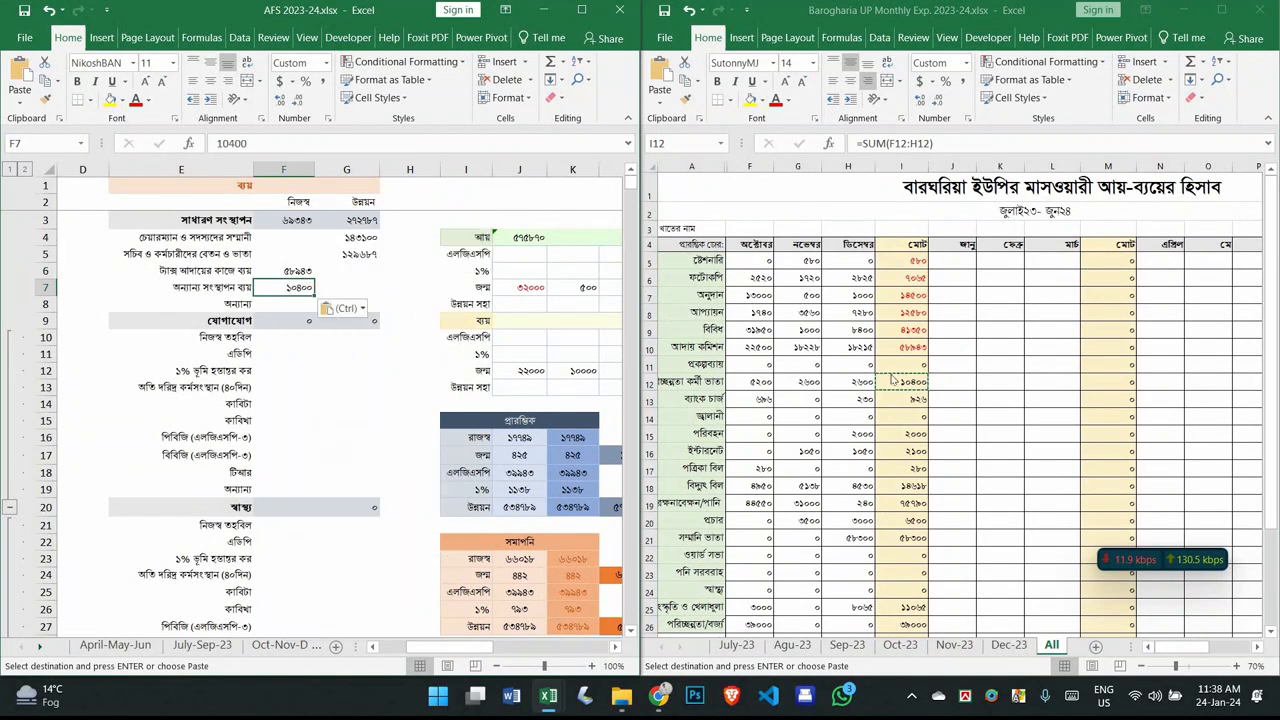
left_click(920, 355)
Step: Copy the ব্যাংক চার্জ total 926 from I13 into the ব্যাংক চার্জ (নিজস্ব) cell F111 of the AFS sheet as a value
scroll(920, 355, "down", 2)
left_click(905, 285)
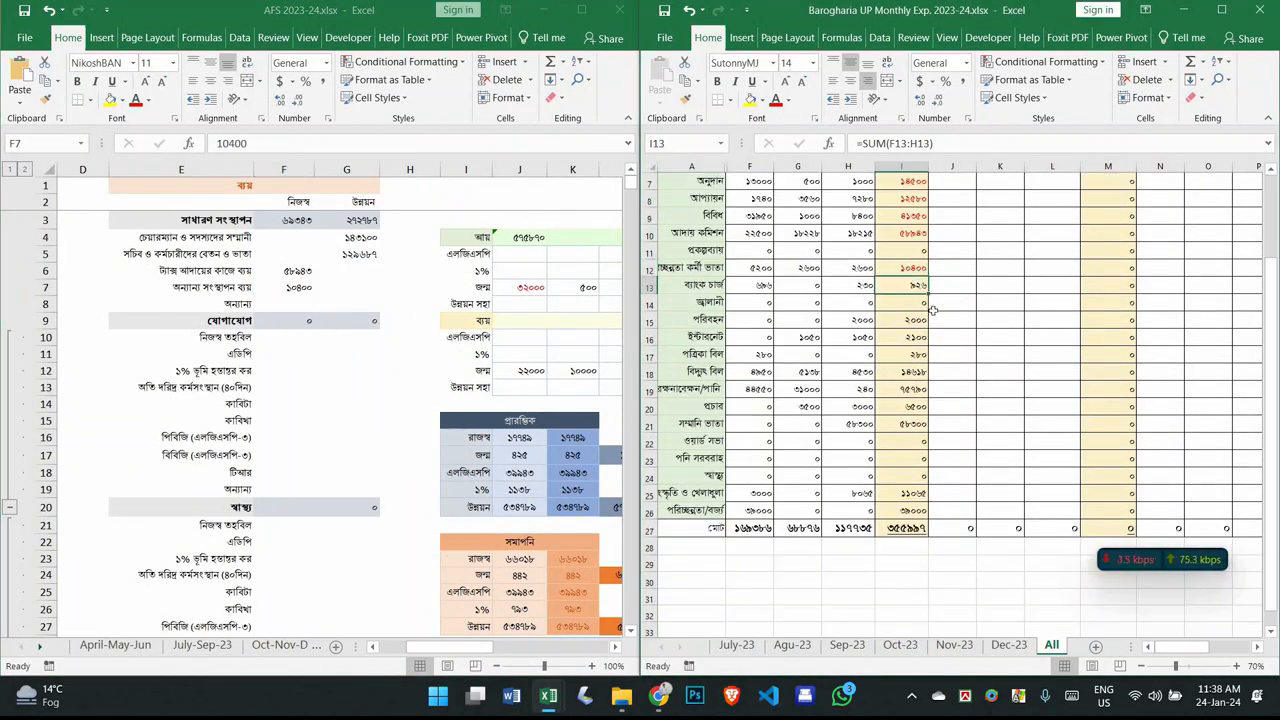
key("ctrl+c")
scroll(396, 395, "down", 5)
scroll(396, 395, "up", 5)
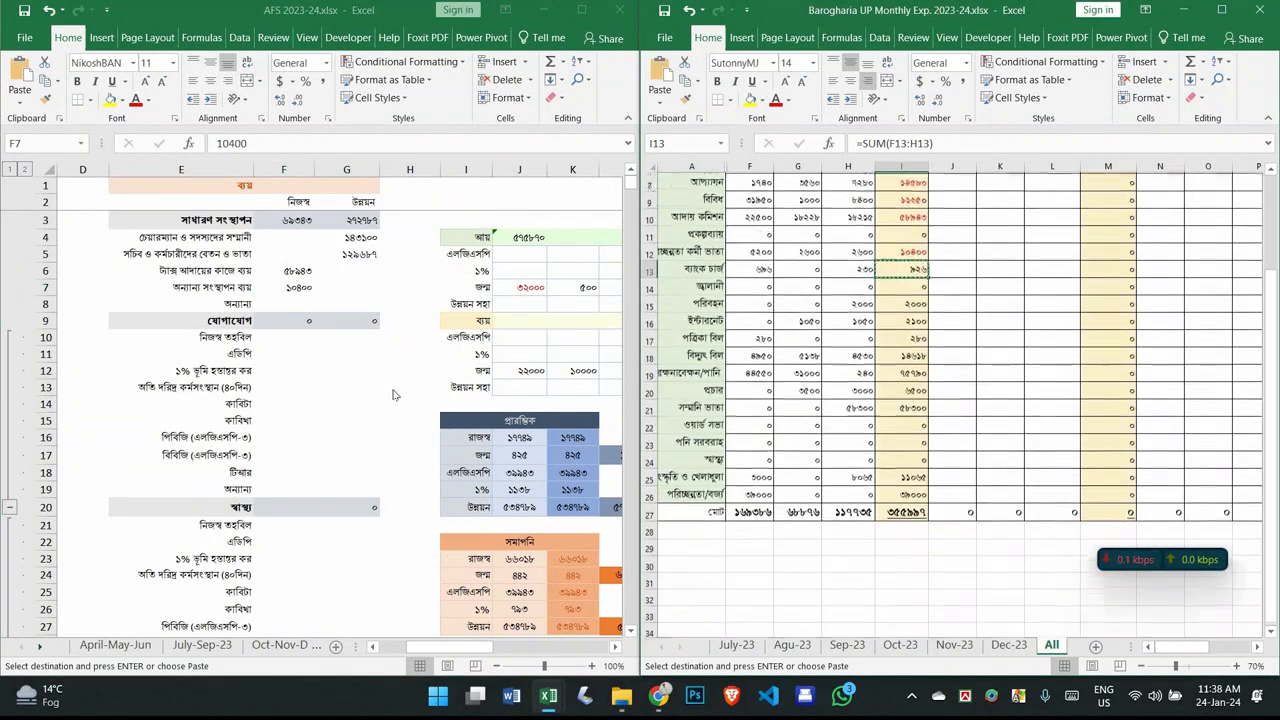
left_click(380, 420)
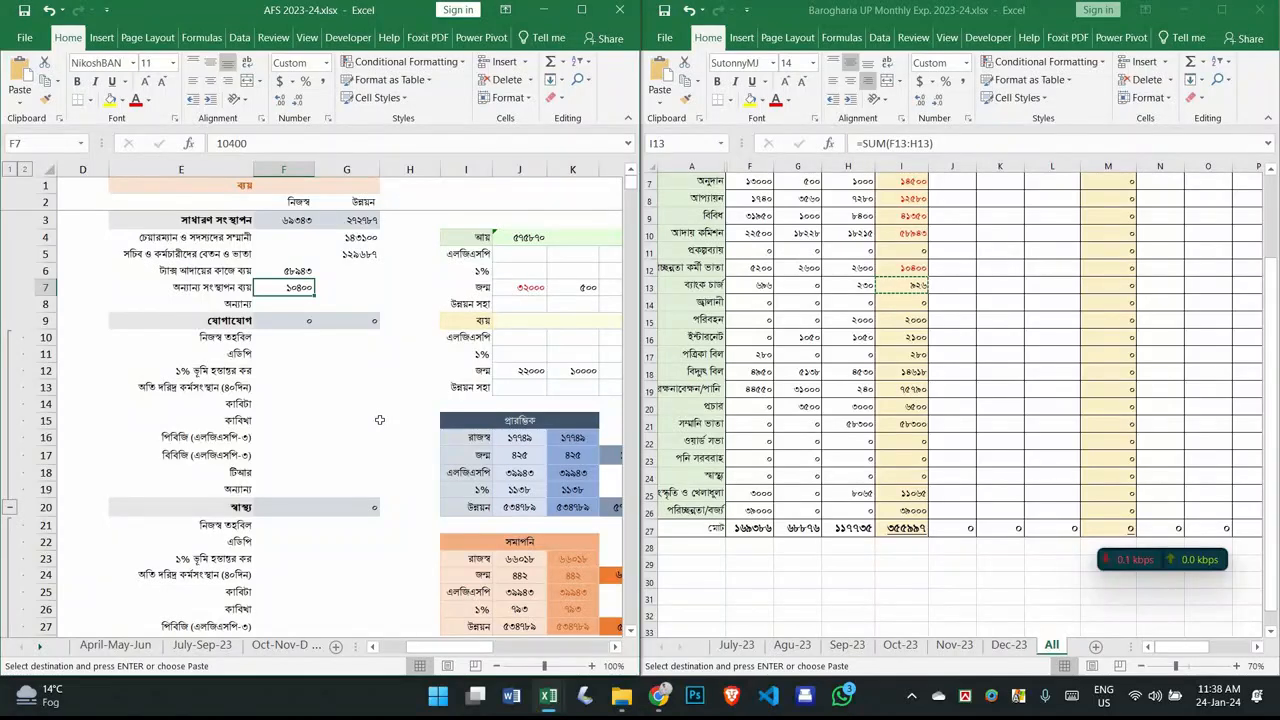
scroll(380, 420, "down", 20)
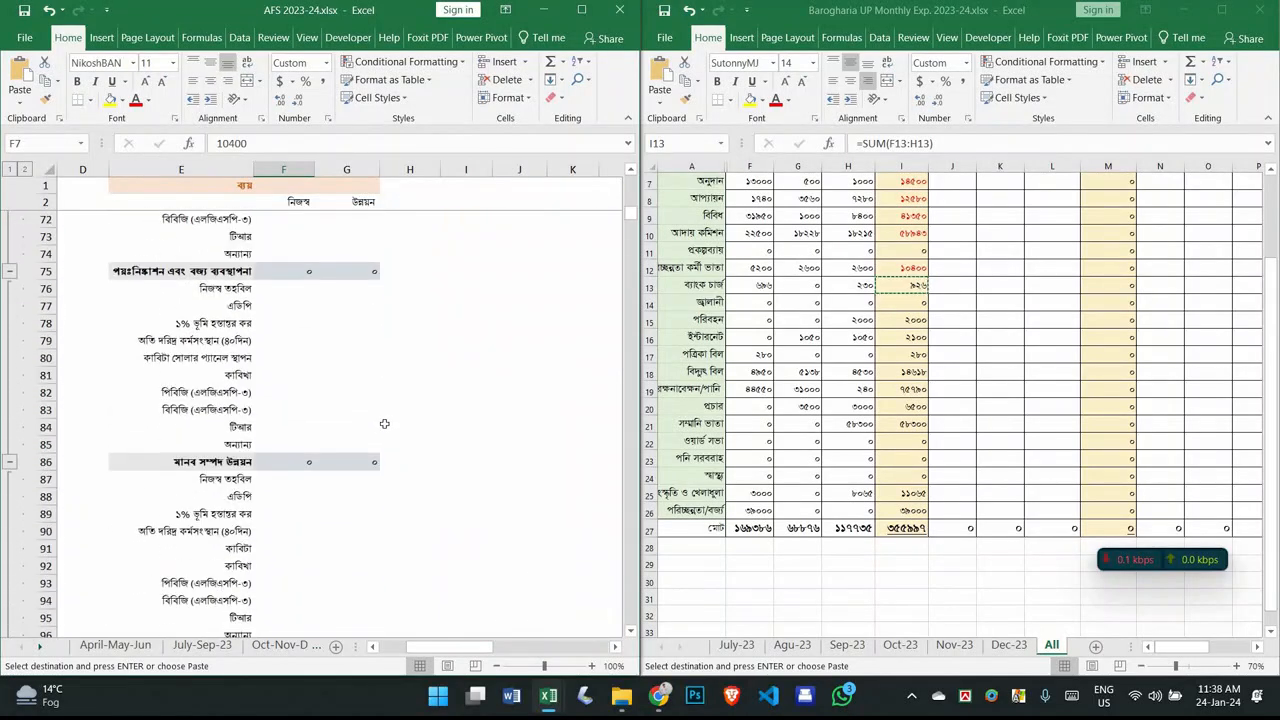
scroll(384, 424, "down", 9)
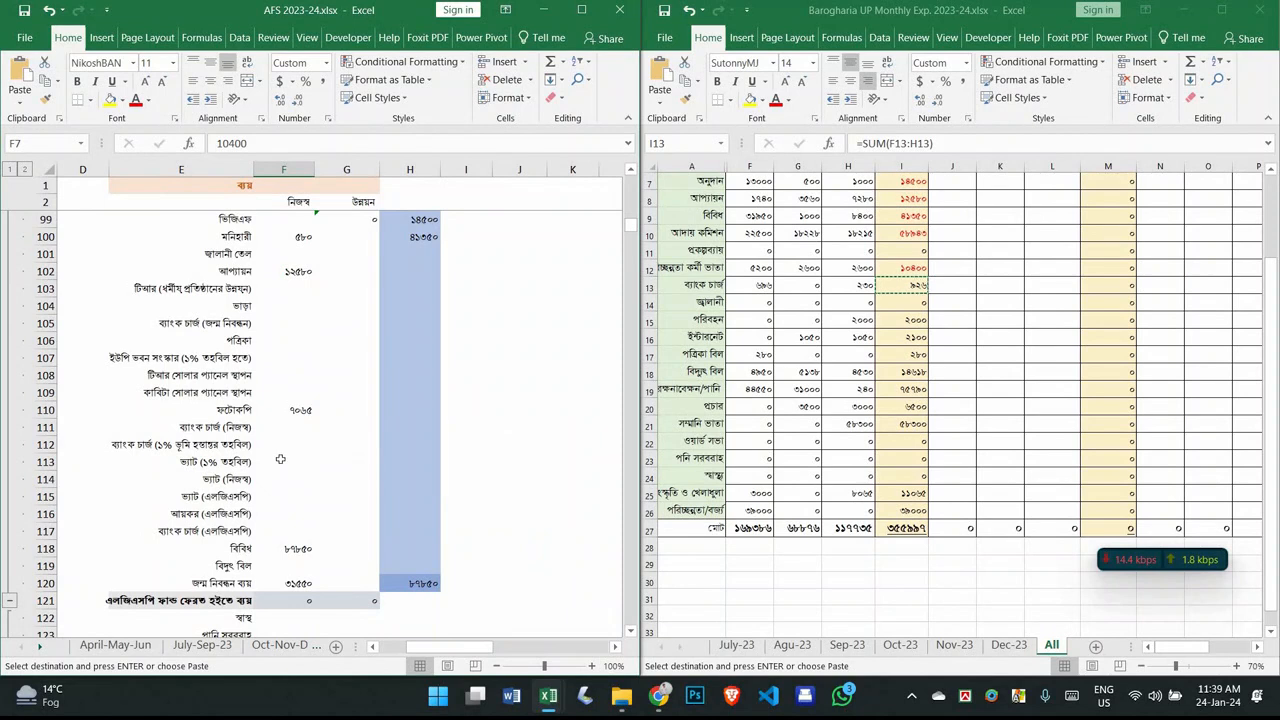
scroll(294, 360, "down", 1)
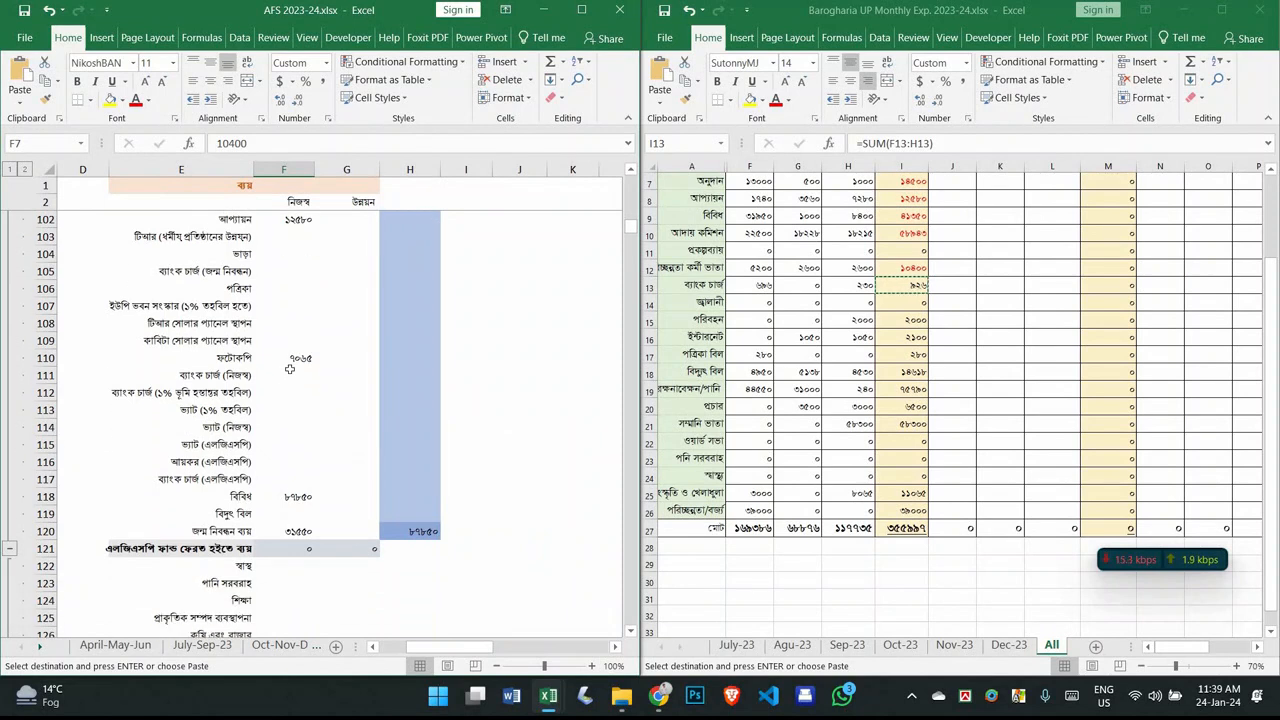
scroll(289, 366, "up", 2)
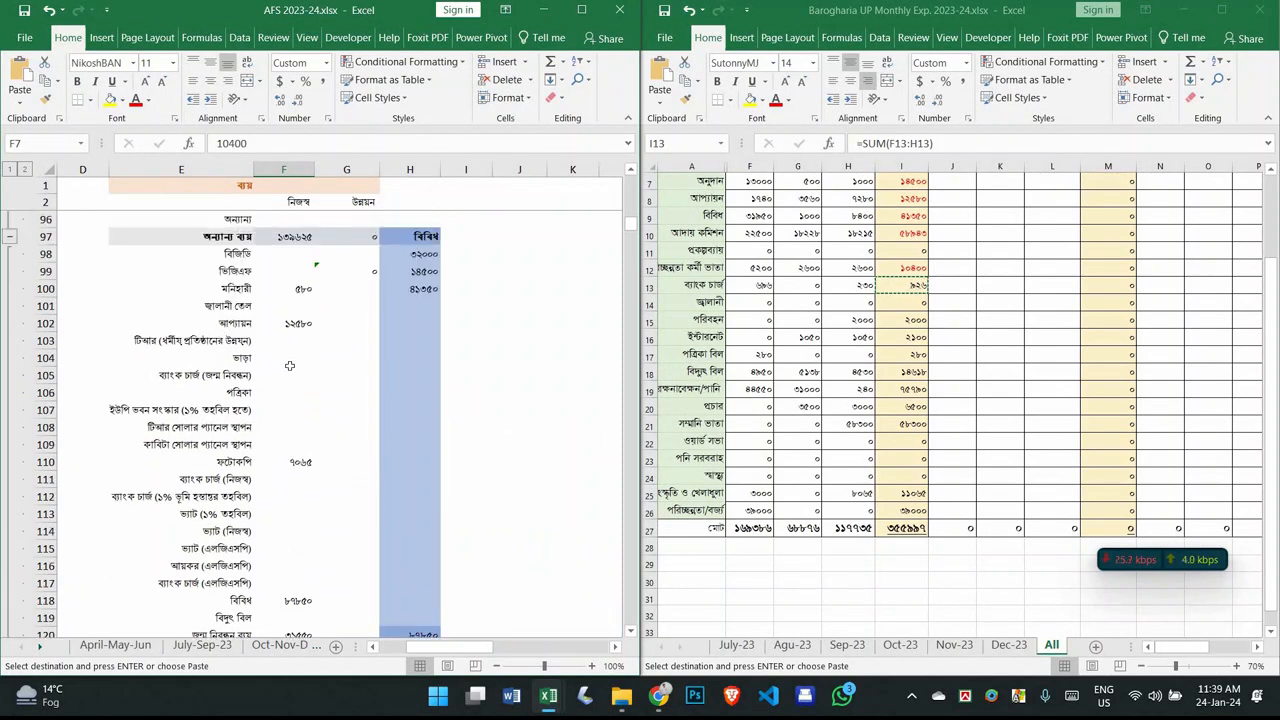
right_click(290, 479)
left_click(358, 200)
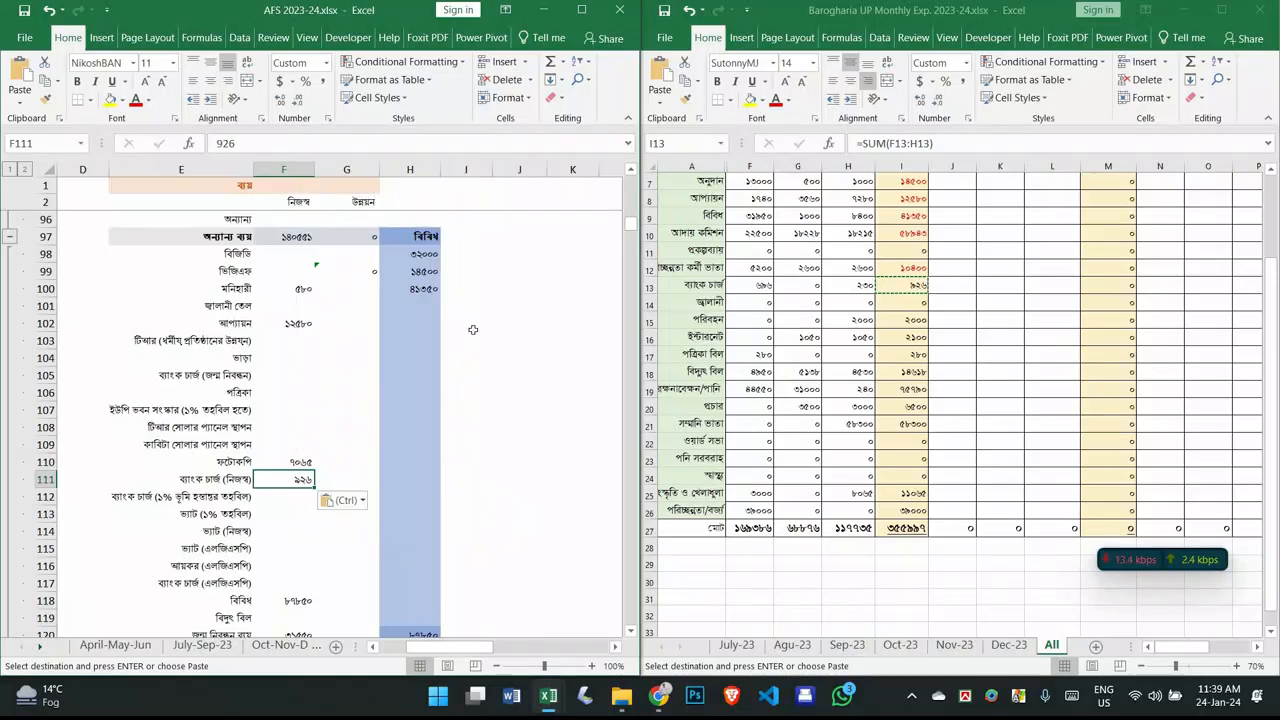
Step: Copy the পরিবহন total 2000 from I15 into the ভাড়া cell F104 of the AFS sheet as a value
left_click(918, 320)
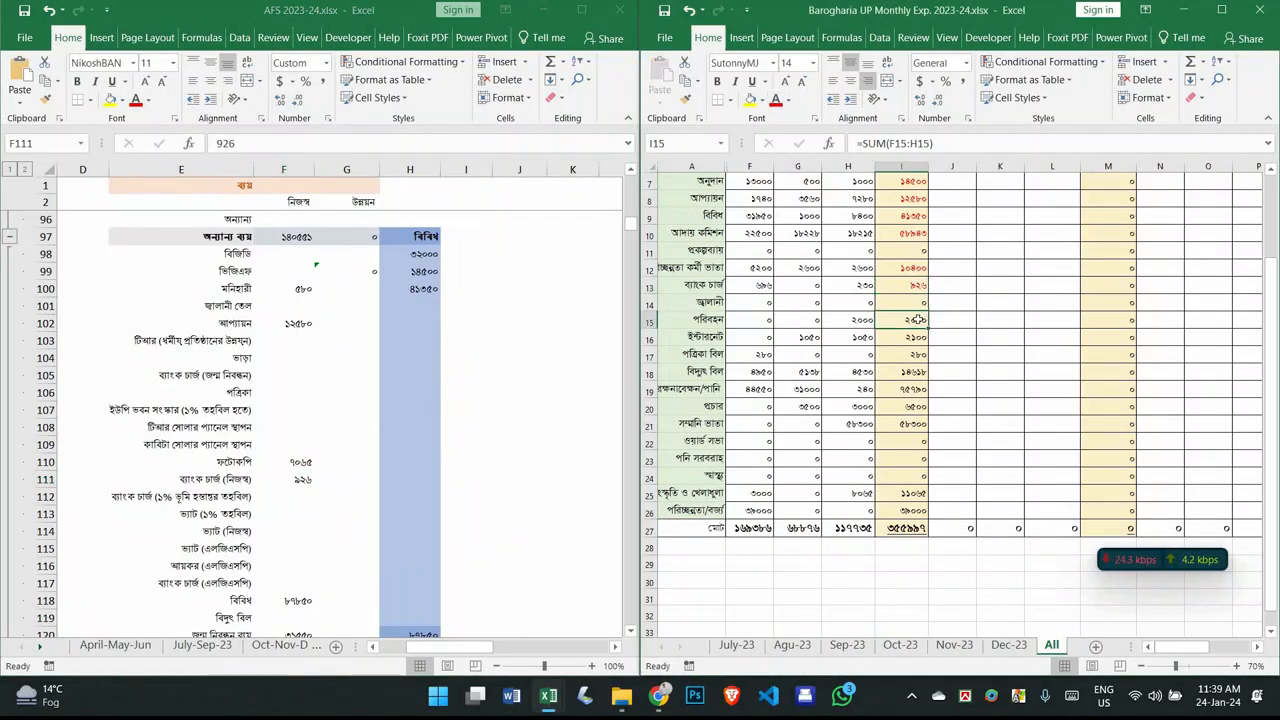
key("ctrl+c")
left_click(525, 405)
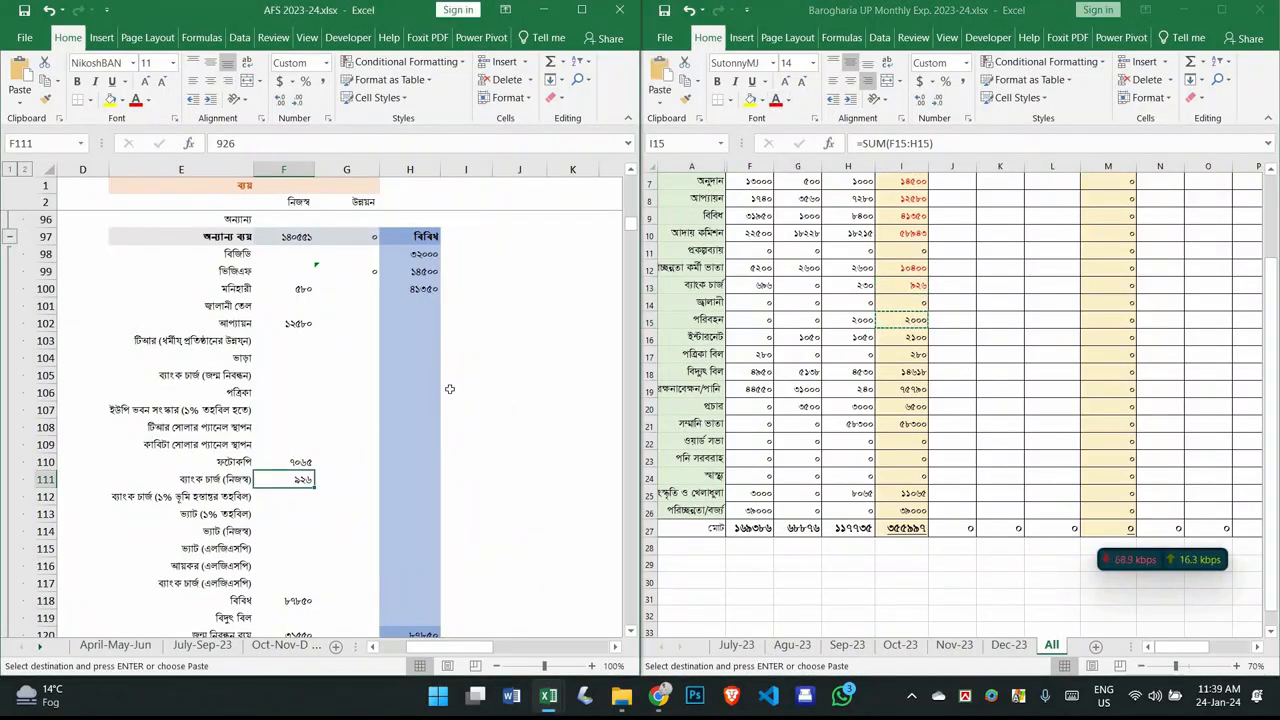
right_click(297, 353)
left_click(345, 74)
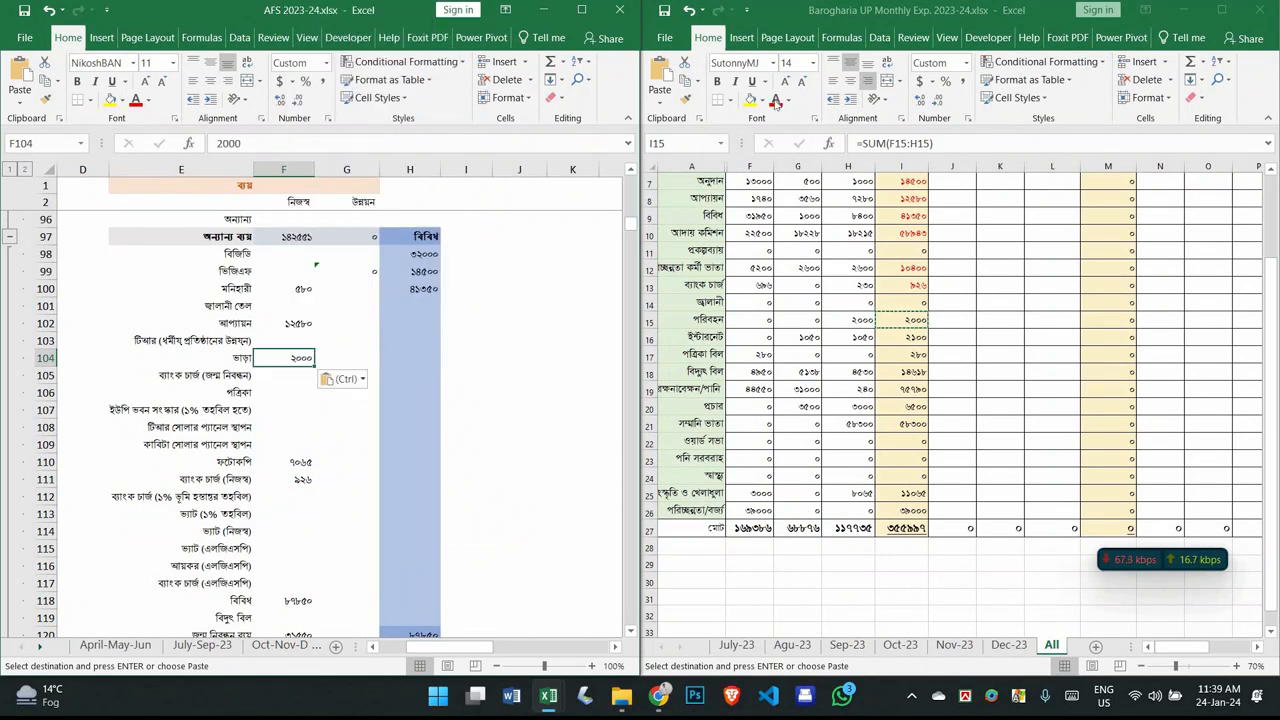
Step: Copy the ইন্টারনেট total 2100 from I16 into H101 of the AFS বিবিধ column as a value
left_click(890, 338)
left_click(921, 339)
key("ctrl+c")
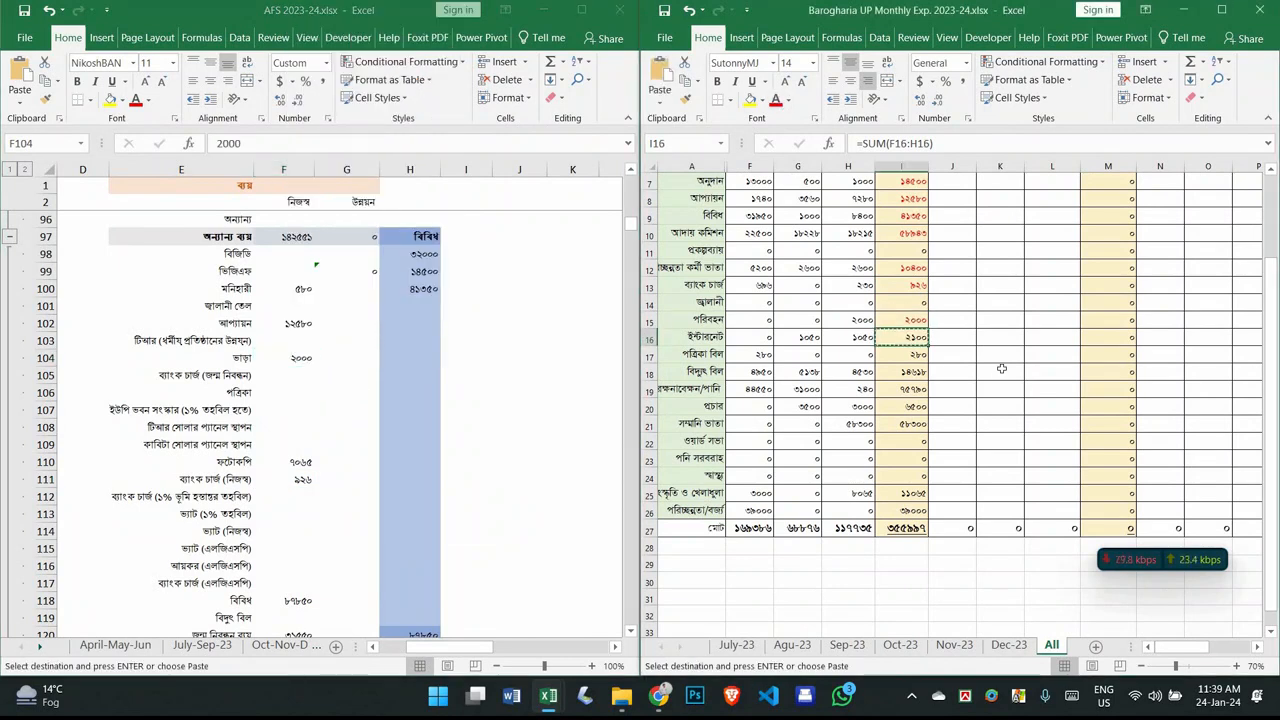
right_click(431, 304)
left_click(452, 330)
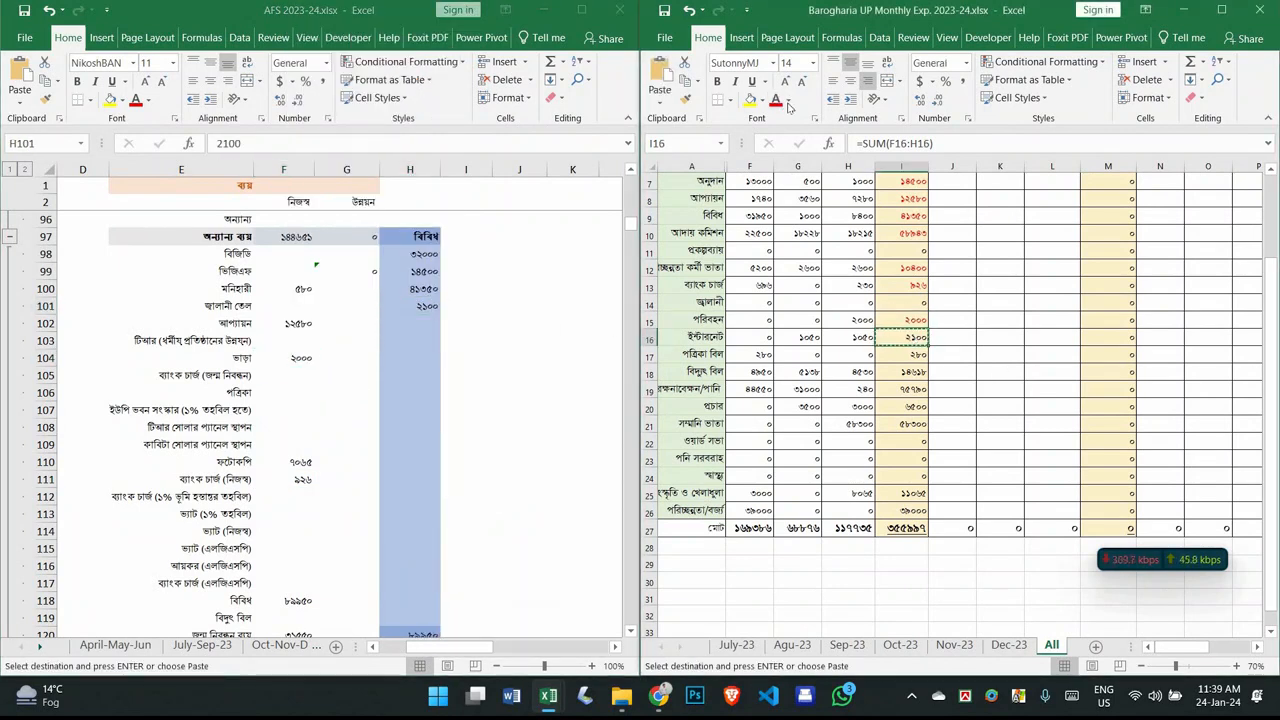
Step: Copy the পত্রিকা বিল total 280 from I17 into the পত্রিকা cell F106 of the AFS sheet as a value
left_click(912, 354)
key("ctrl+c")
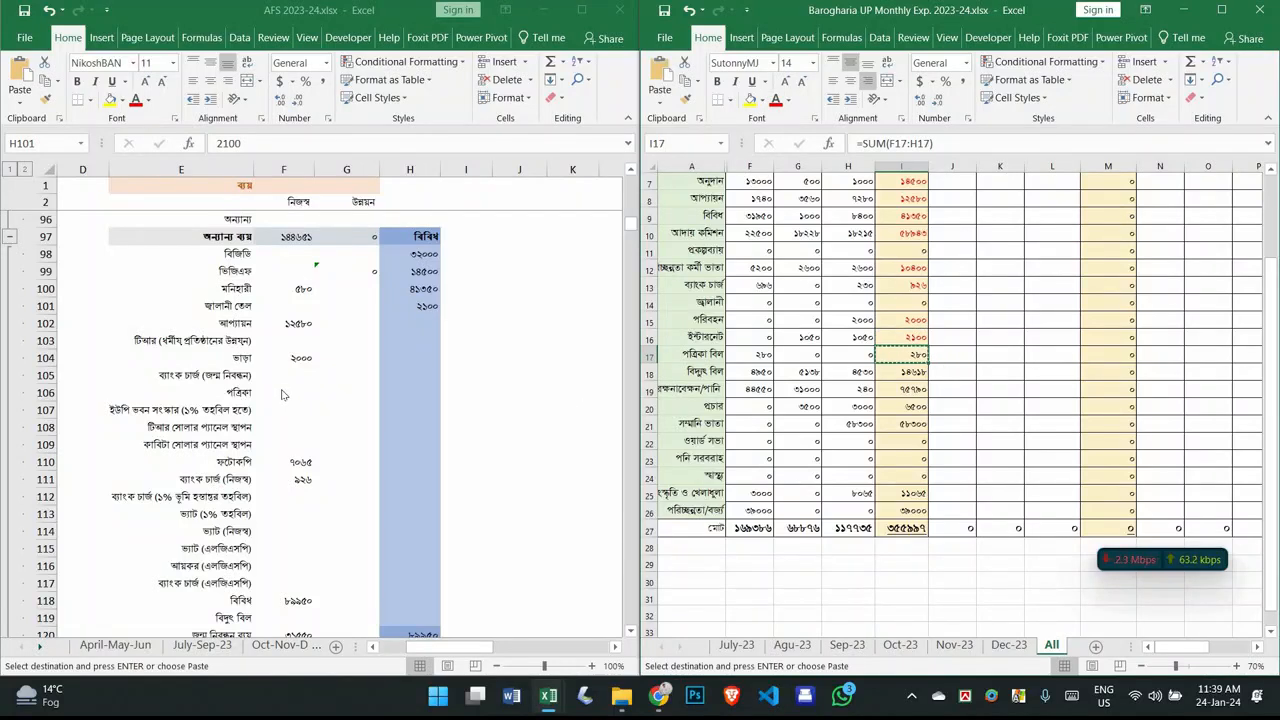
right_click(293, 395)
left_click(354, 105)
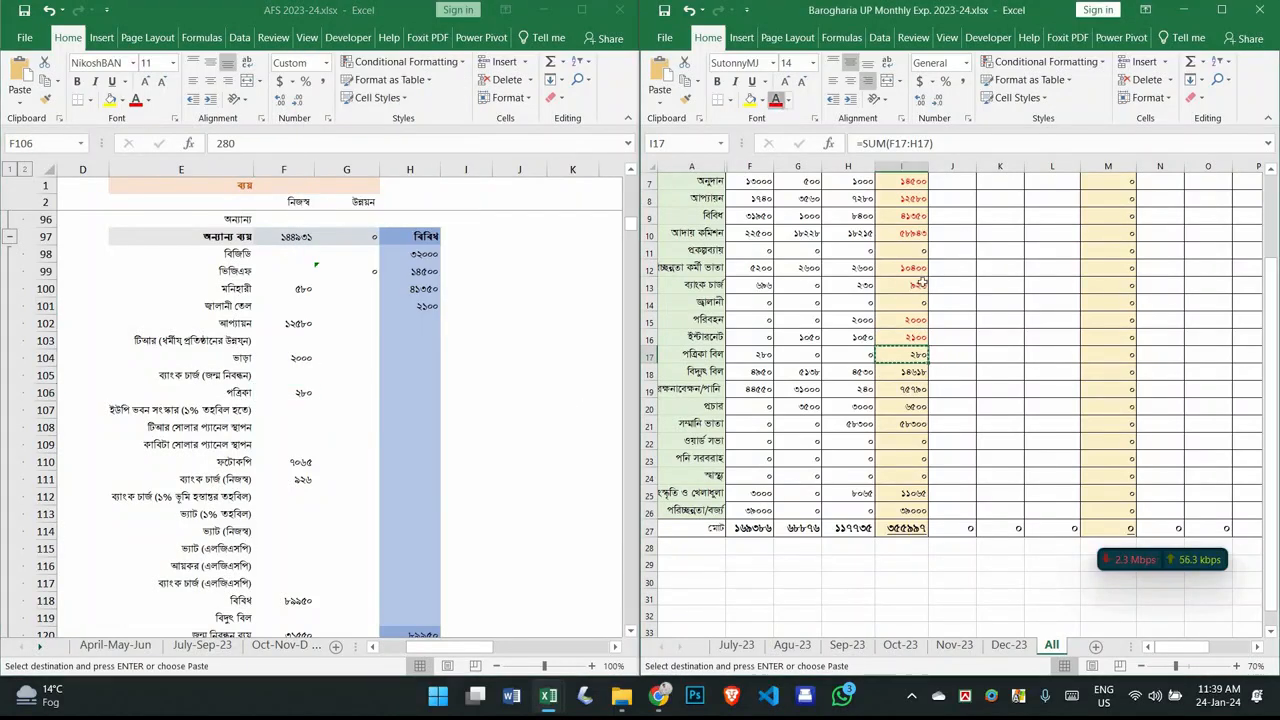
Step: Copy the বিদ্যুৎ বিল total 14618 from I18 into F119 of the AFS sheet as a value
left_click(912, 372)
key("ctrl+c")
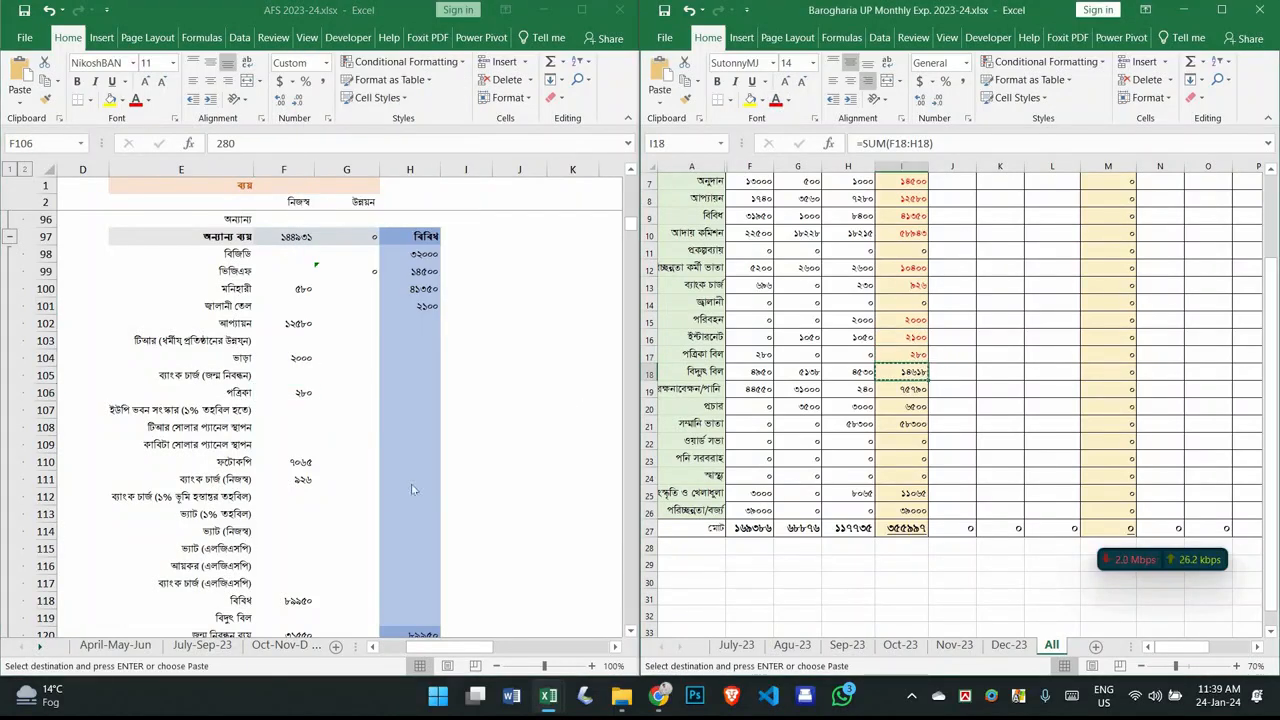
left_click(295, 617)
right_click(295, 617)
left_click(357, 330)
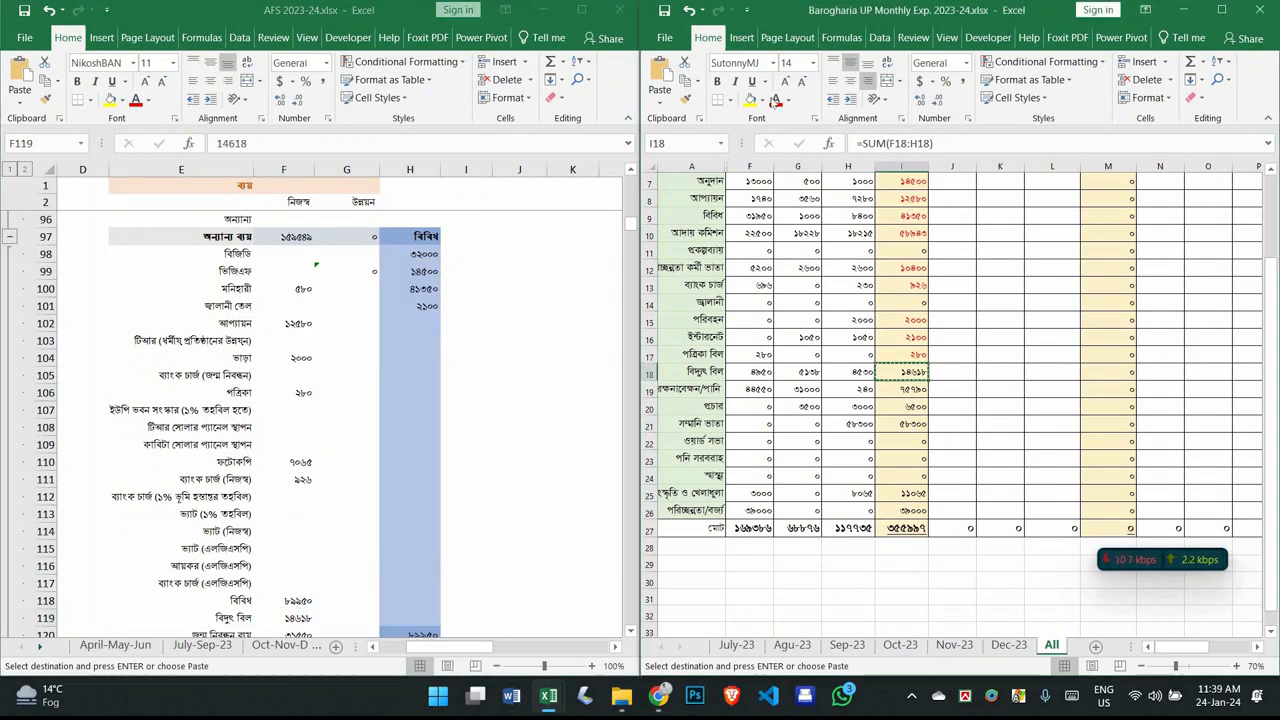
Step: Copy the রক্ষনাবেক্ষণ/পানি total 75790 from I19 and look for a matching expenditure row in the AFS sheet
left_click(902, 389)
key("ctrl+c")
left_click(421, 313)
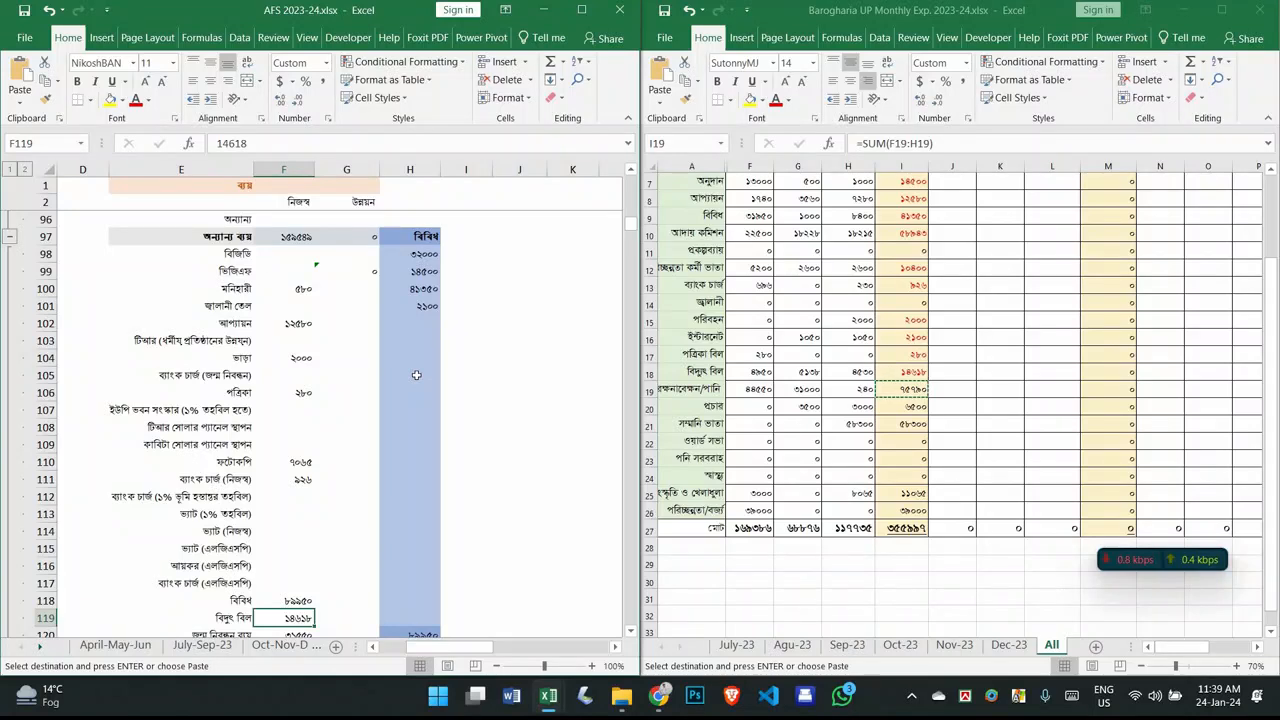
scroll(449, 394, "up", 15)
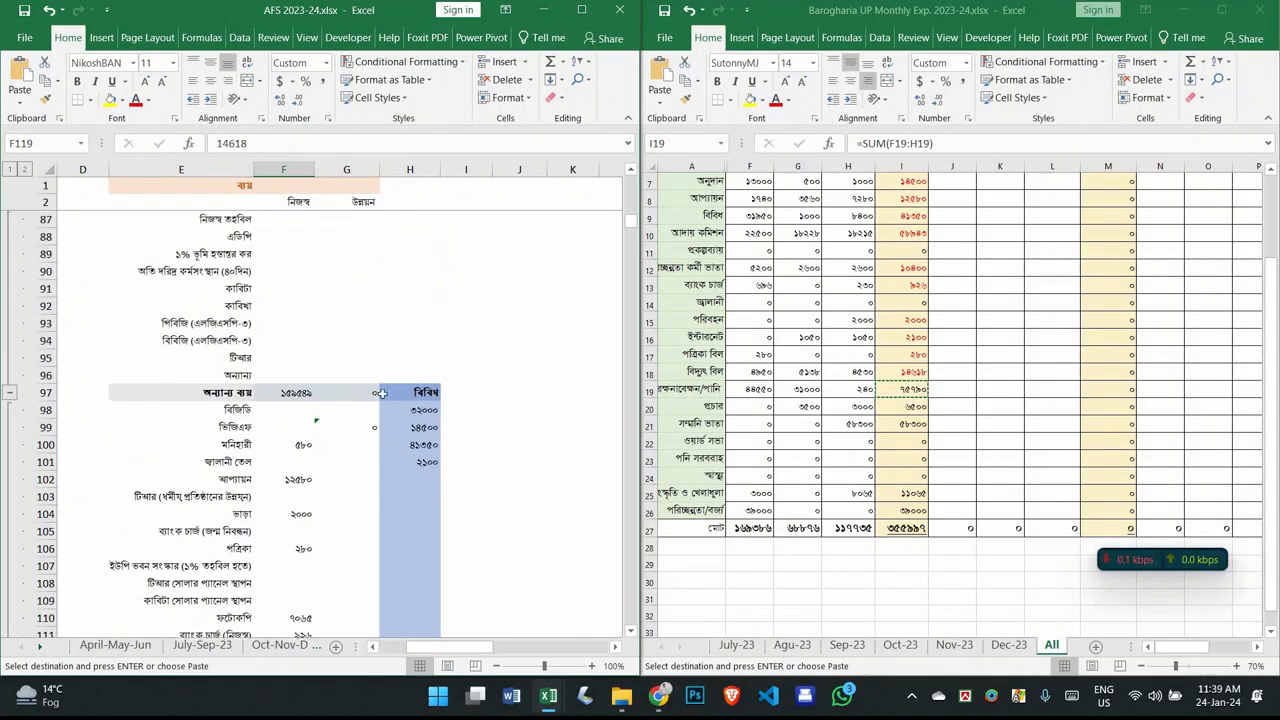
Step: Return to the All sheet of the monthly expenditure workbook and select the রক্ষনাবেক্ষণ/পানি total in I19
key("alt+Tab")
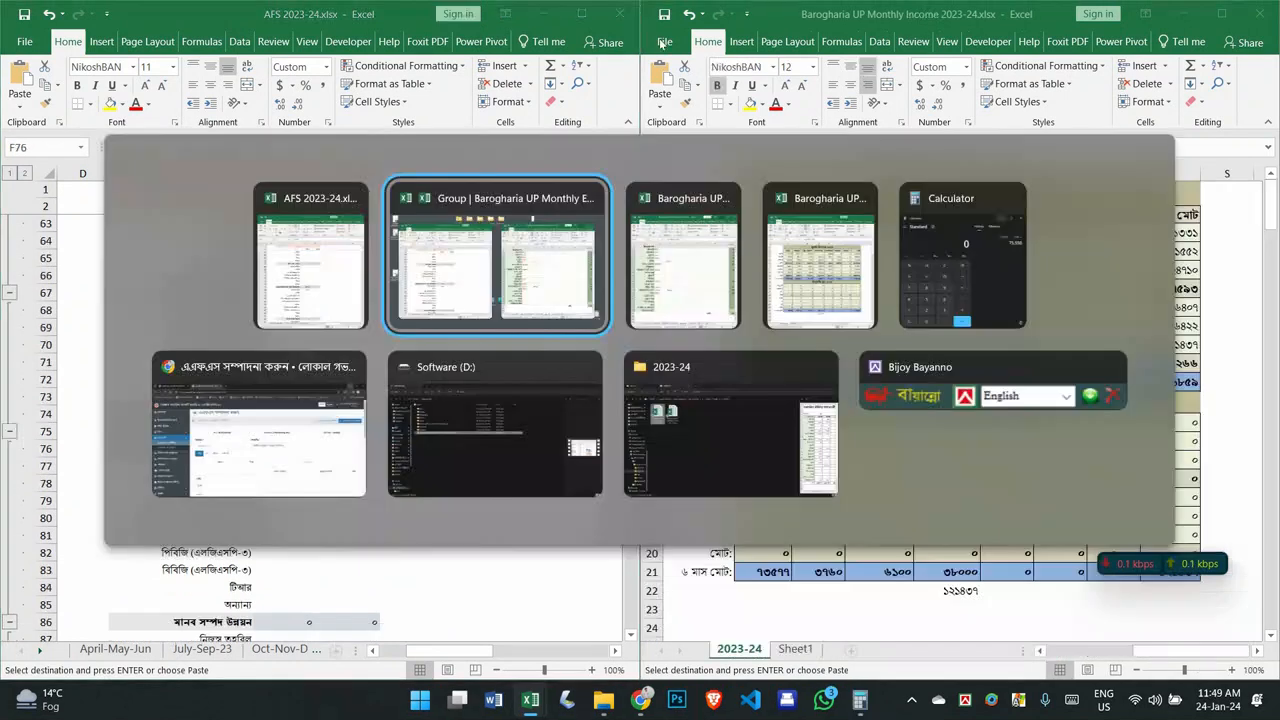
key("alt+Tab")
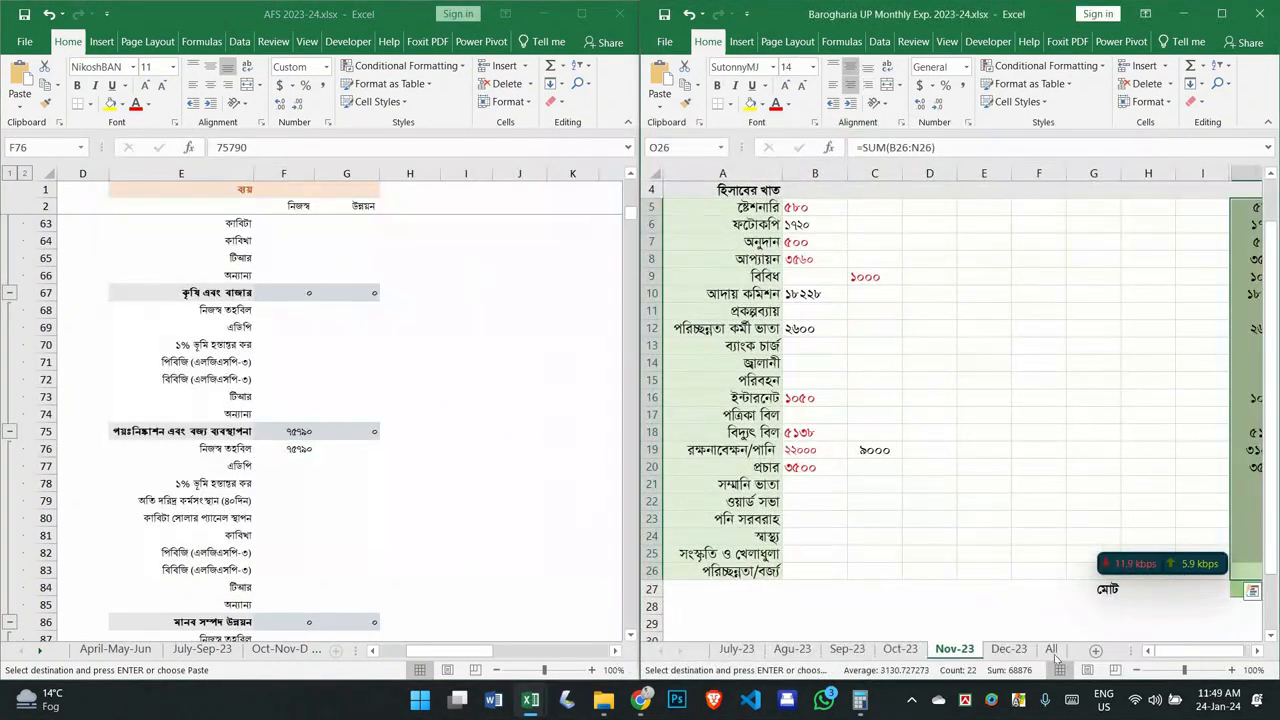
left_click(1051, 649)
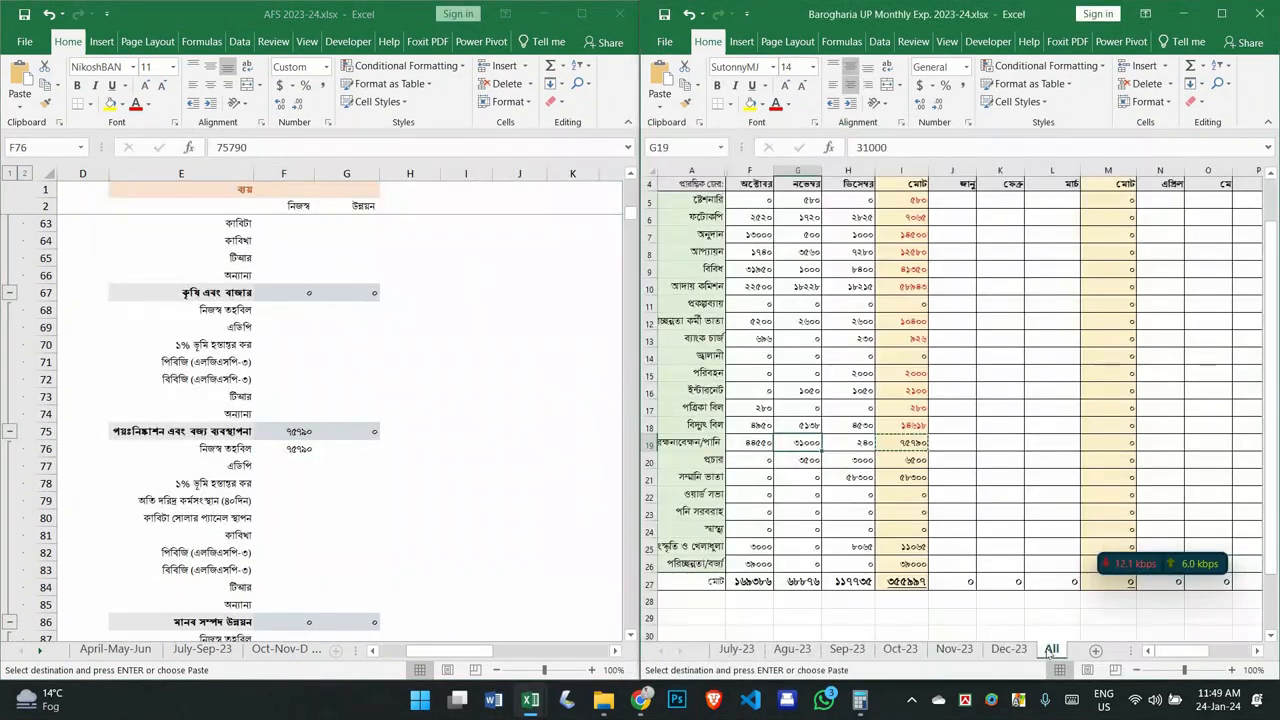
left_click(916, 445)
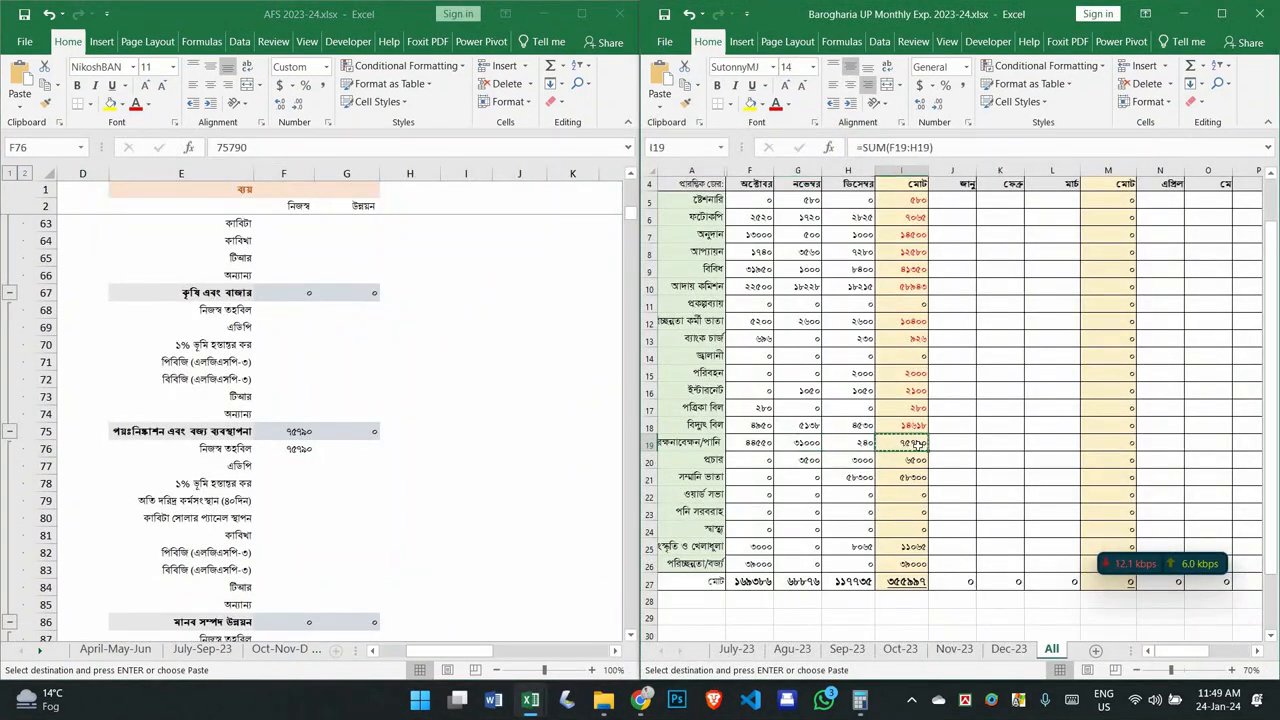
Step: Clear the নিজস্ব তহবিল amount in F76 of the AFS sheet, under পয়ঃনিষ্কাশন এবং বর্জ্য ব্যবস্থাপনা
left_click(285, 449)
key("Delete")
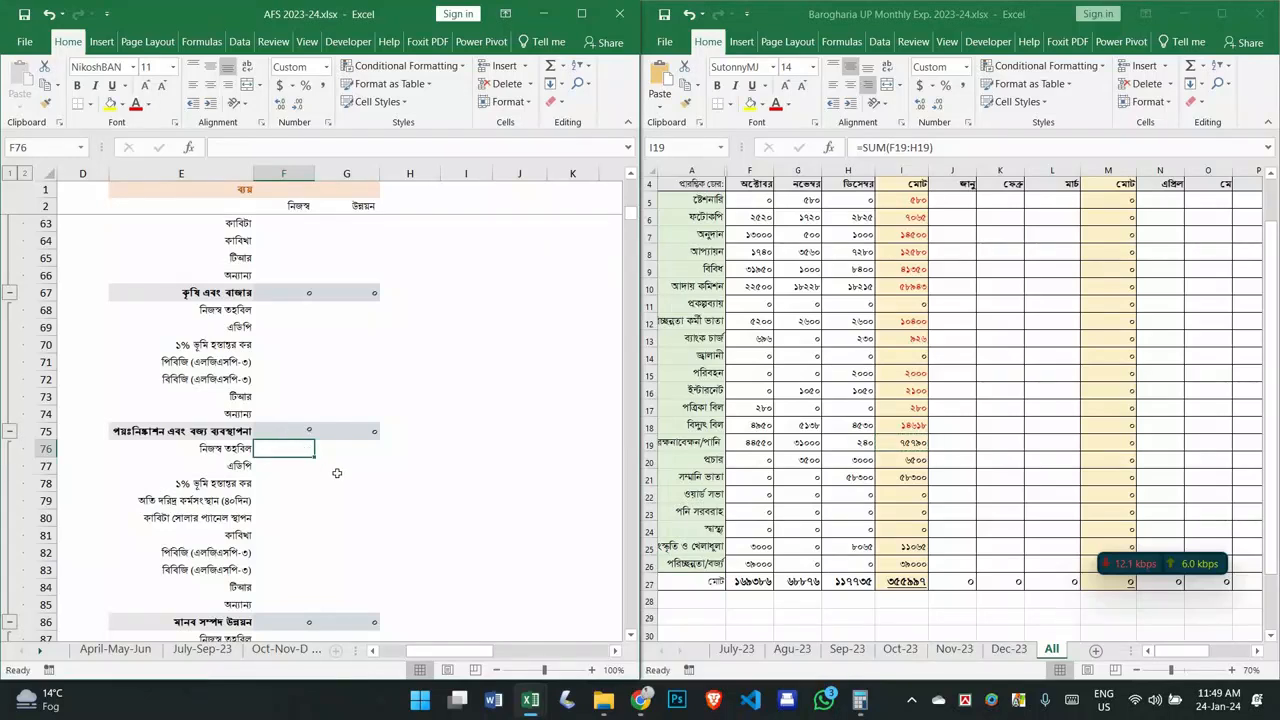
scroll(337, 473, "down", 7)
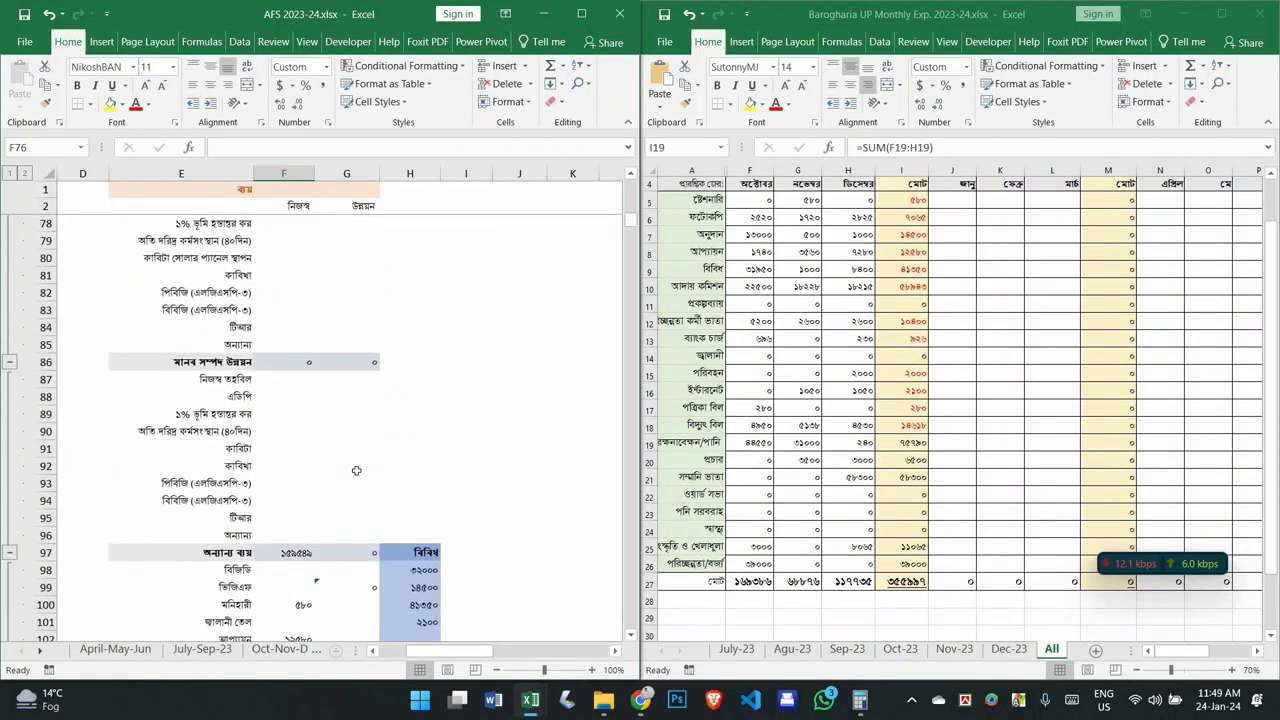
Step: Look through the AFS sheet's expenditure sections for a row that suits the রক্ষনাবেক্ষণ/পানি total
scroll(354, 470, "down", 6)
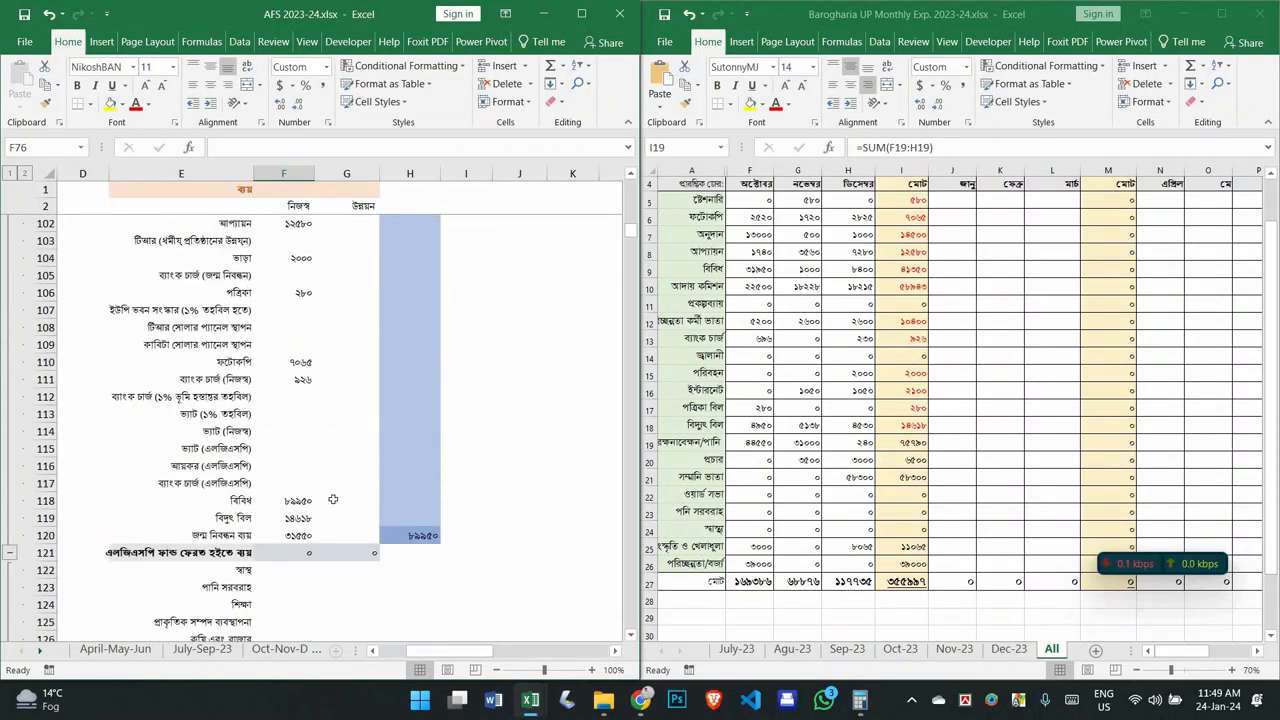
scroll(292, 534, "down", 3)
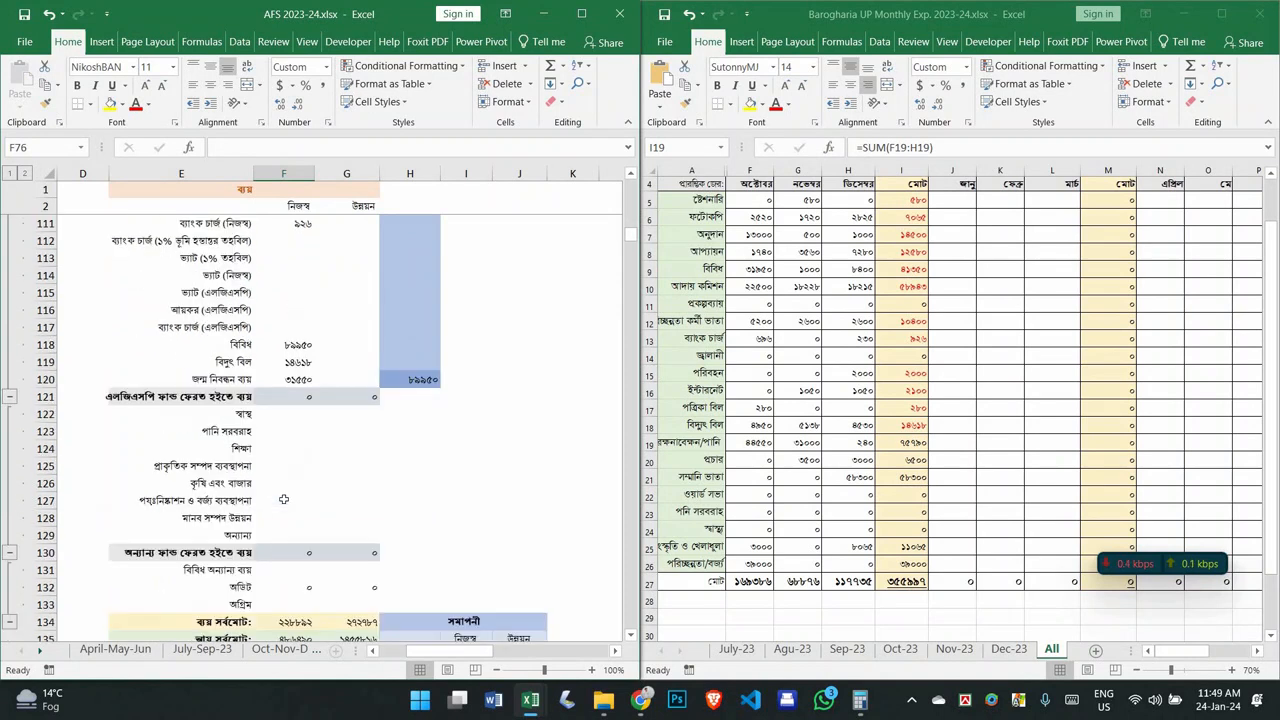
scroll(284, 498, "up", 11)
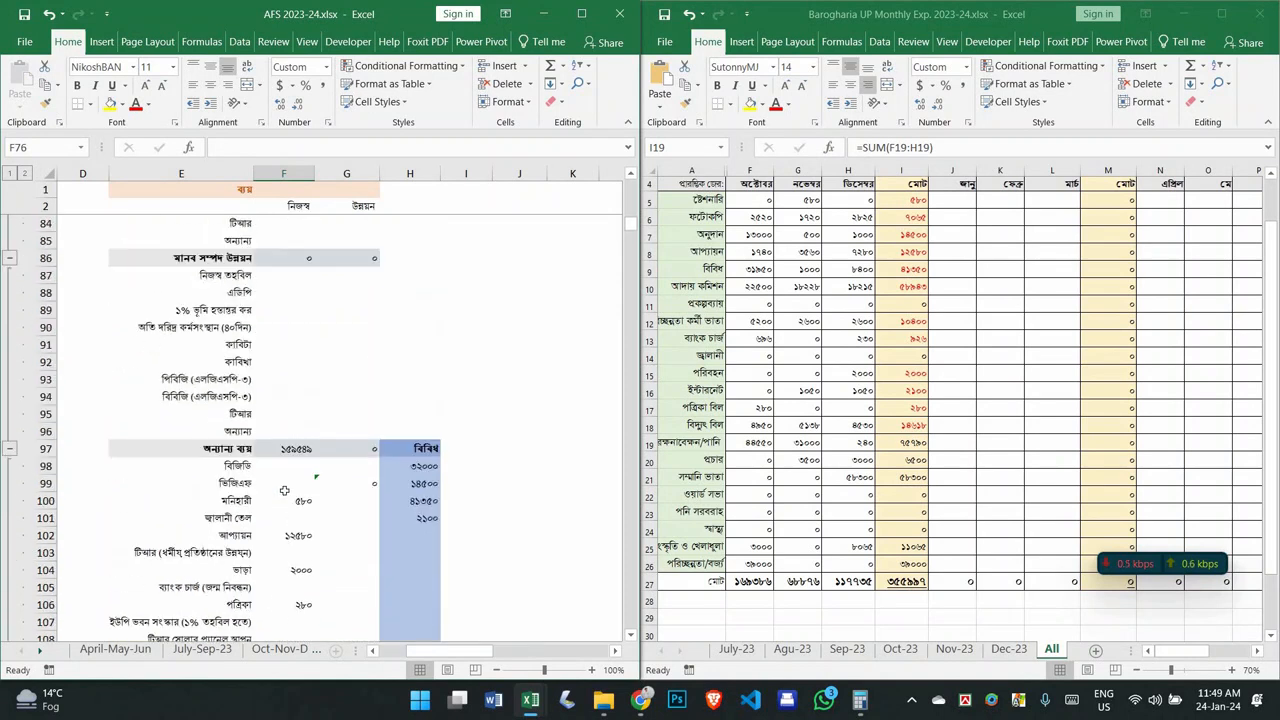
scroll(287, 485, "up", 3)
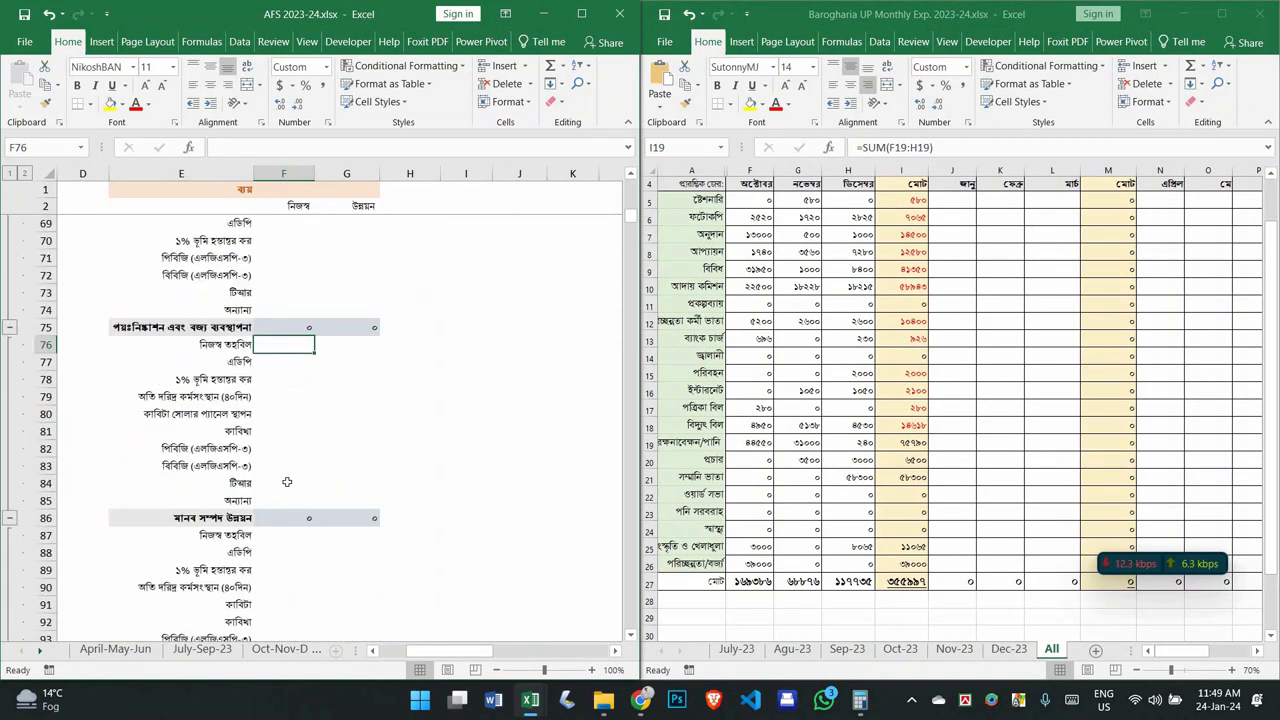
scroll(287, 482, "up", 10)
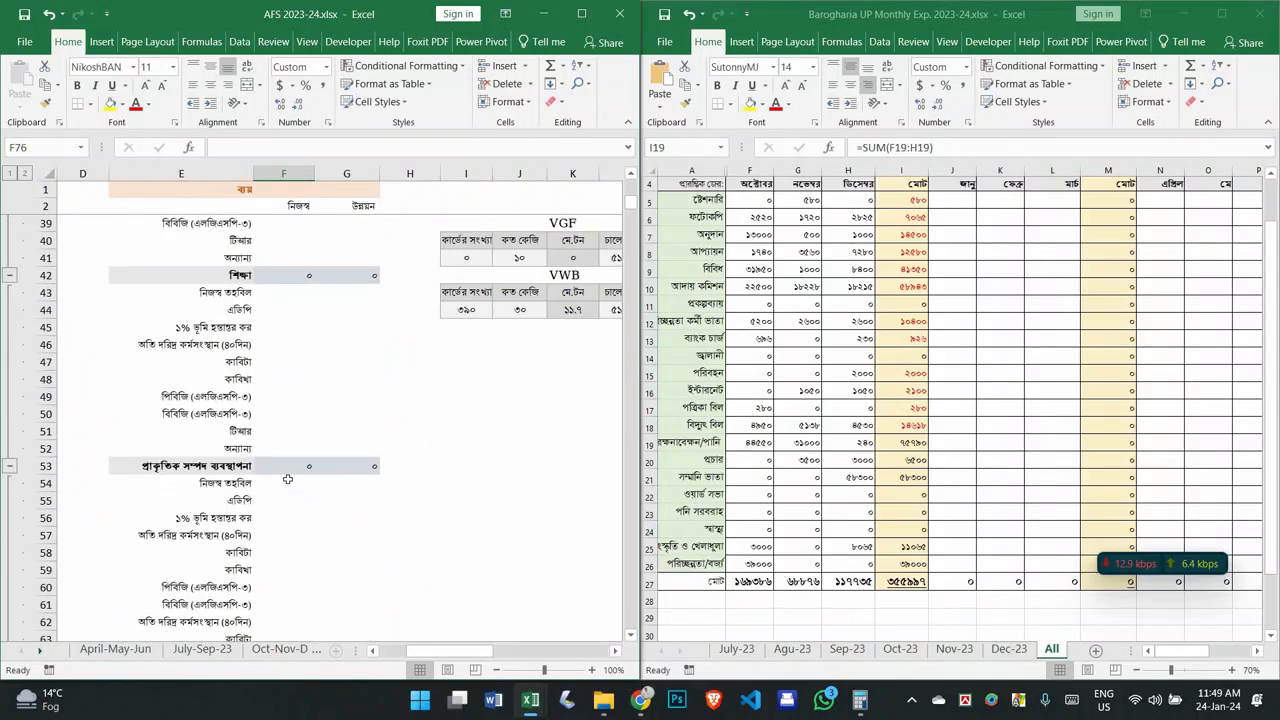
scroll(287, 480, "up", 8)
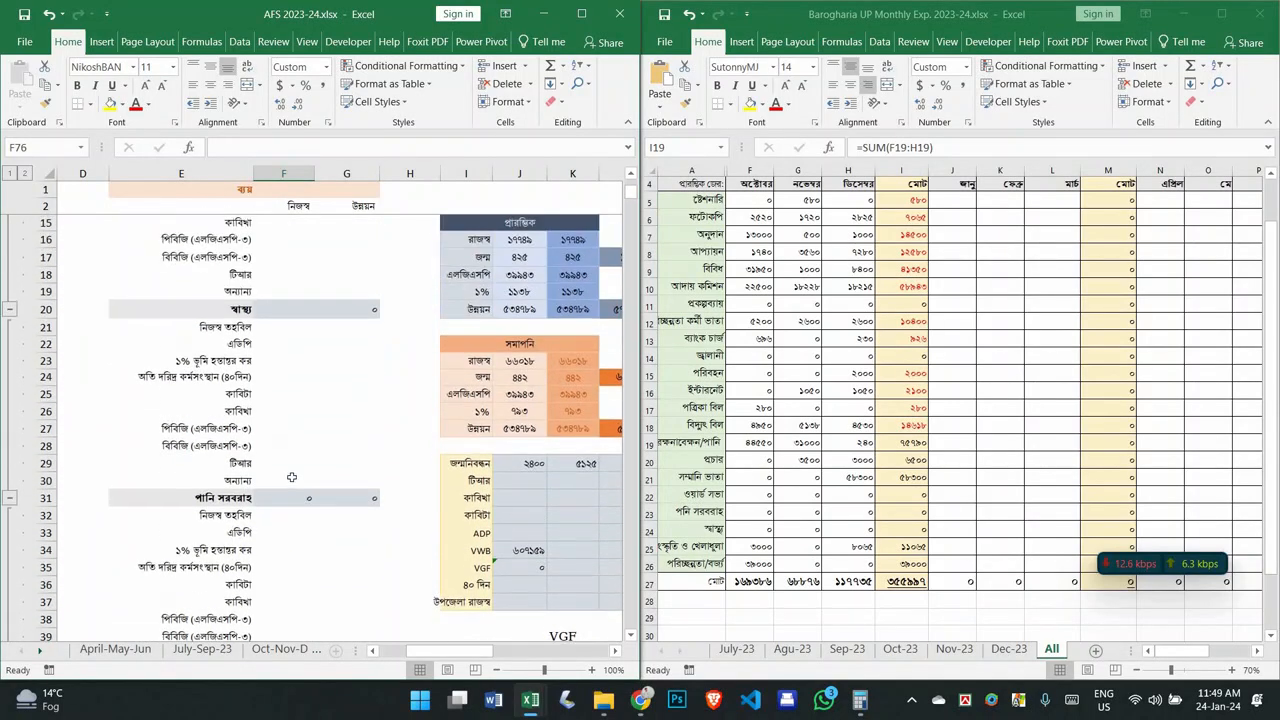
scroll(291, 477, "up", 4)
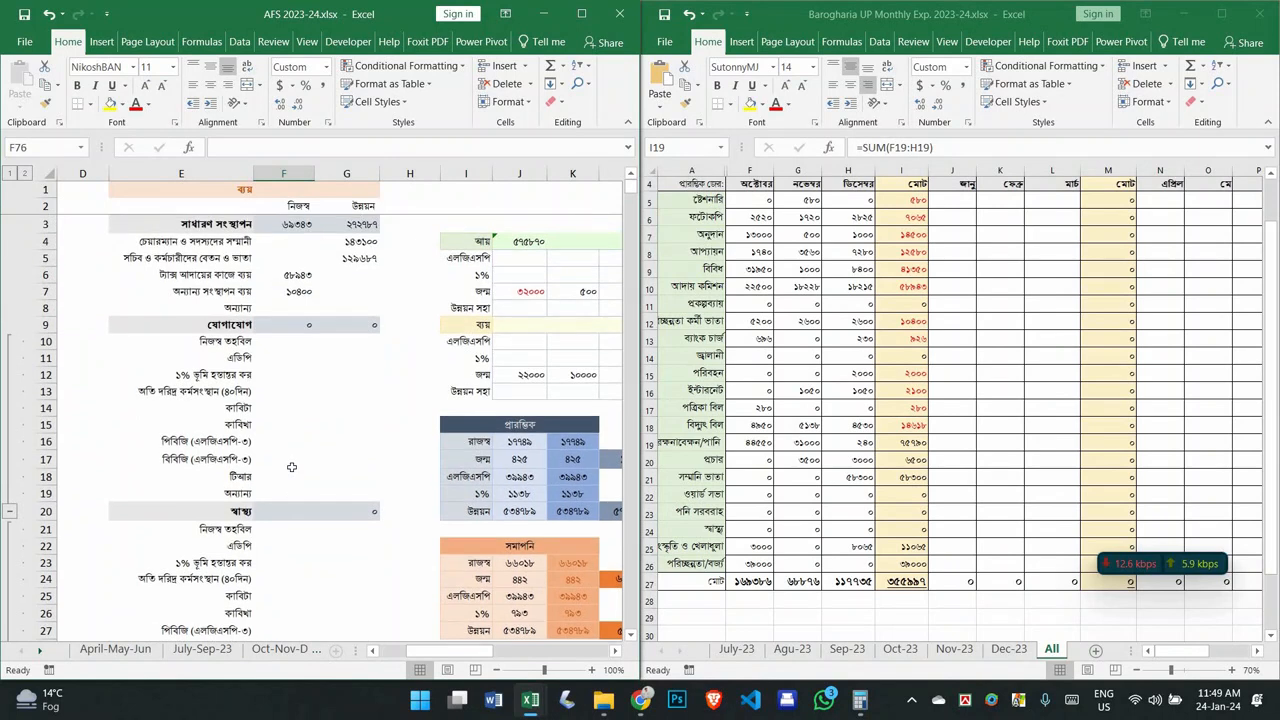
Step: Copy the রক্ষনাবেক্ষণ/পানি total 75790 from I19 into F10 under যোগাযোগ as a value, and colour I19 red
right_click(289, 344)
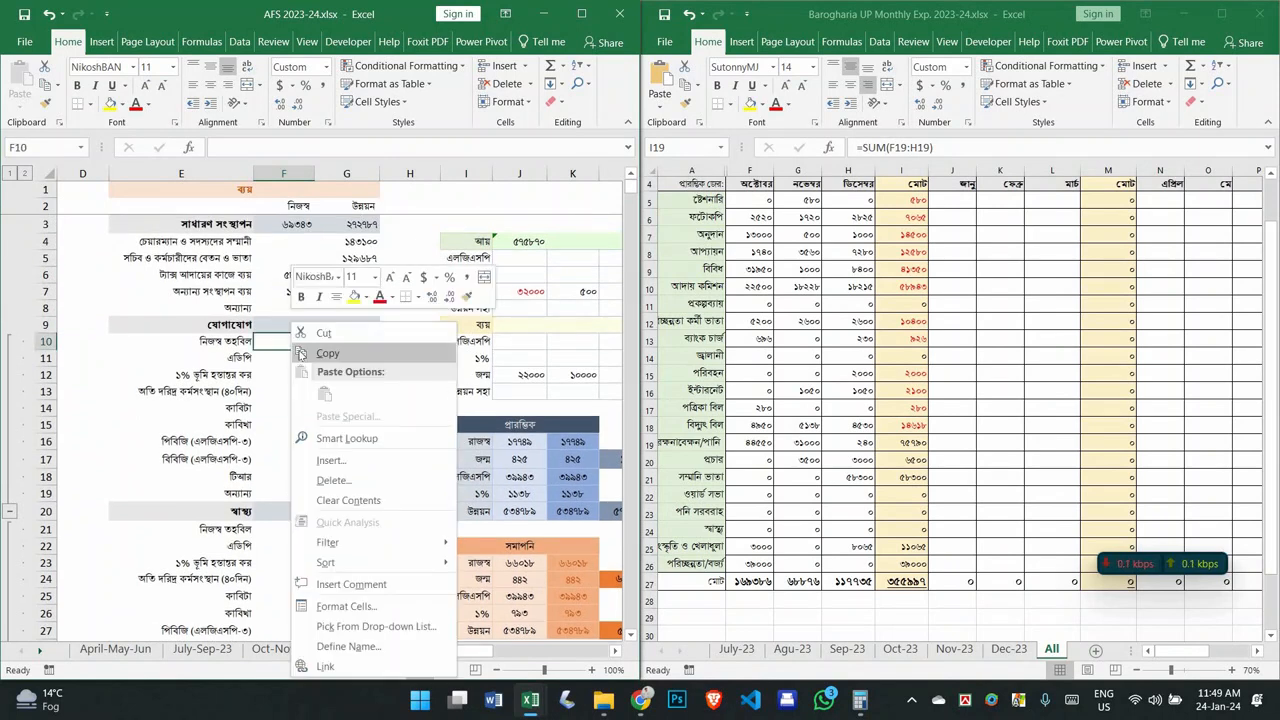
left_click(942, 425)
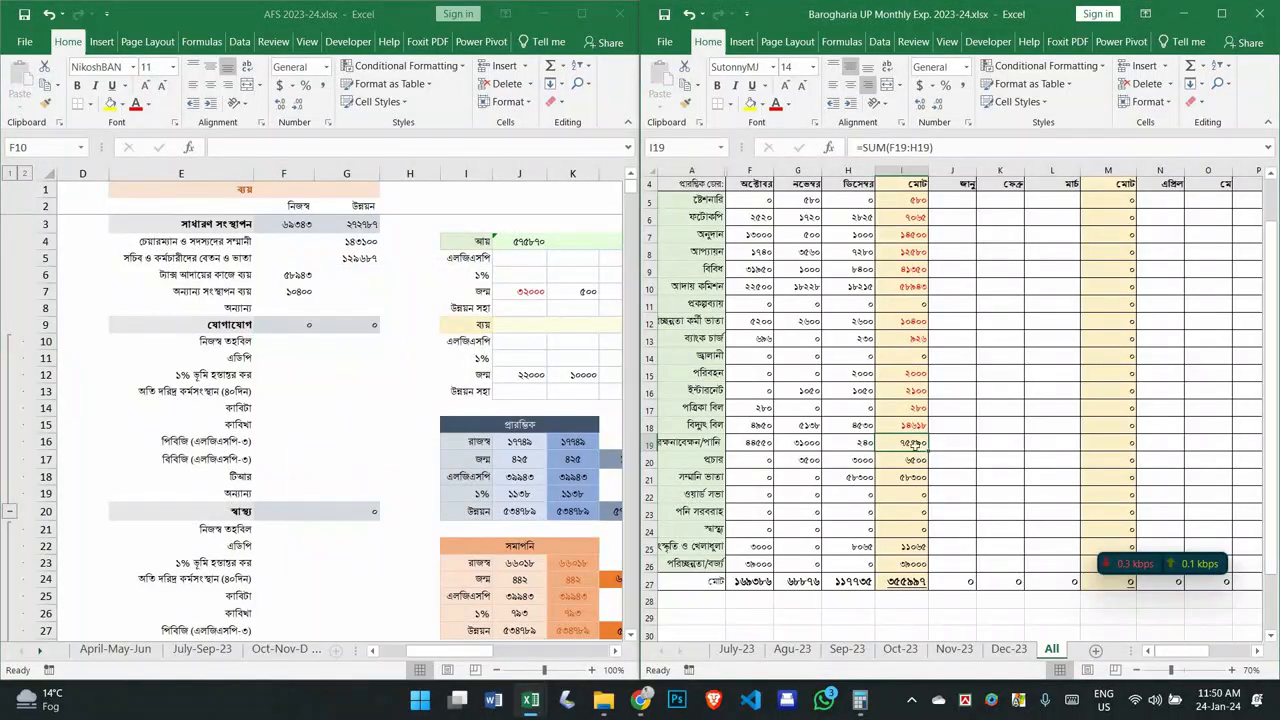
left_click_drag(861, 405, 857, 396)
left_click(922, 442)
key("ctrl+c")
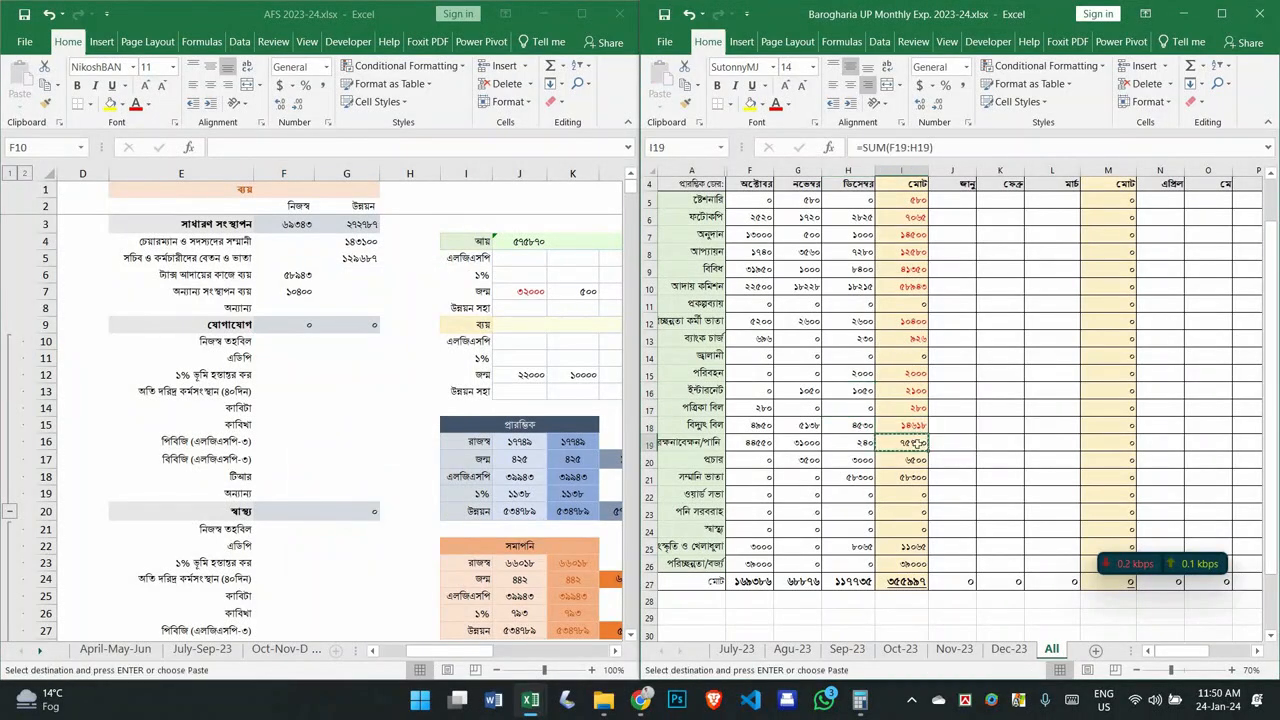
left_click(283, 340)
right_click(283, 340)
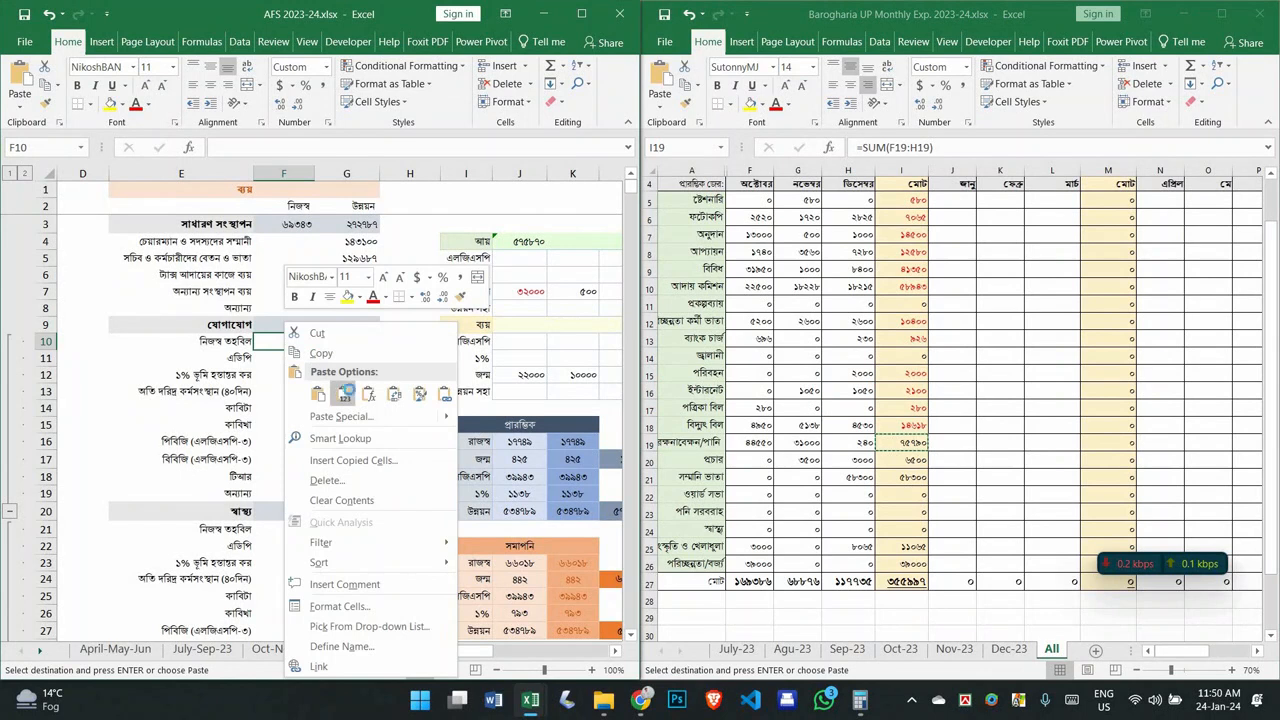
left_click(342, 393)
left_click(350, 408)
key("Escape")
left_click(908, 442)
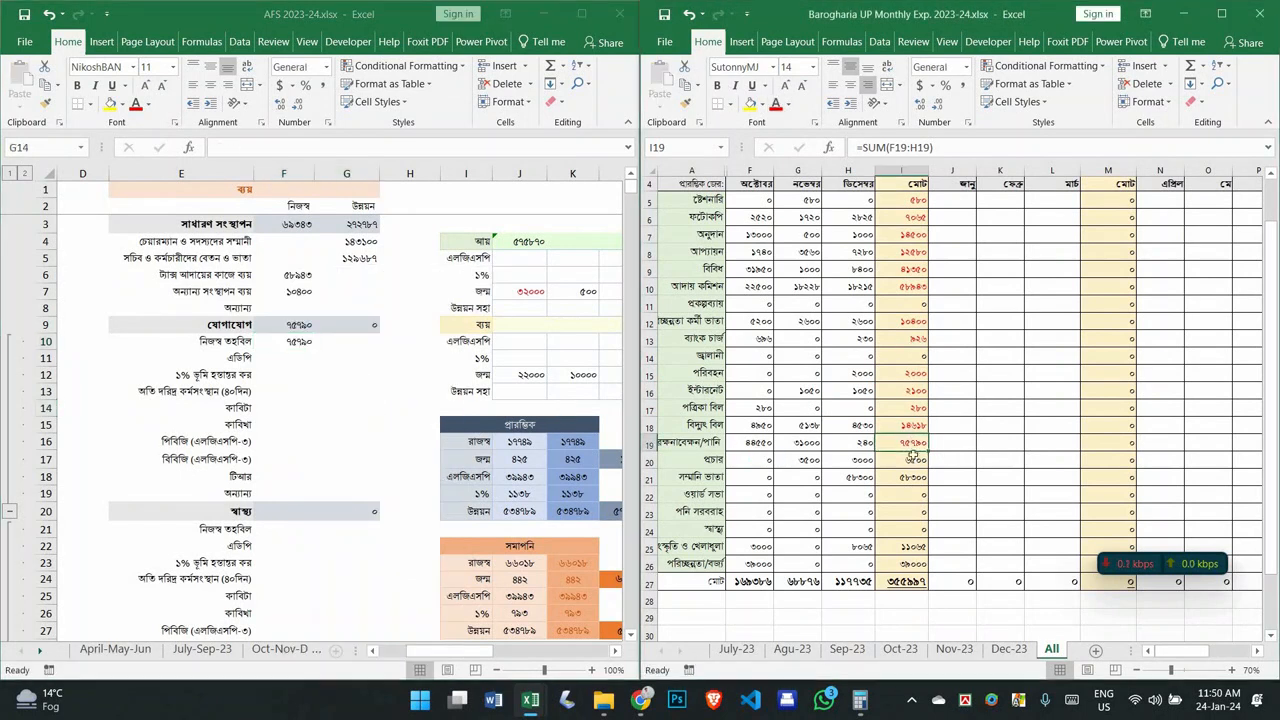
Step: Copy the প্রচার total 6500 from I20 and look for a matching expenditure row in the AFS sheet
left_click(910, 460)
key("ctrl+c")
scroll(1040, 481, "down", 5)
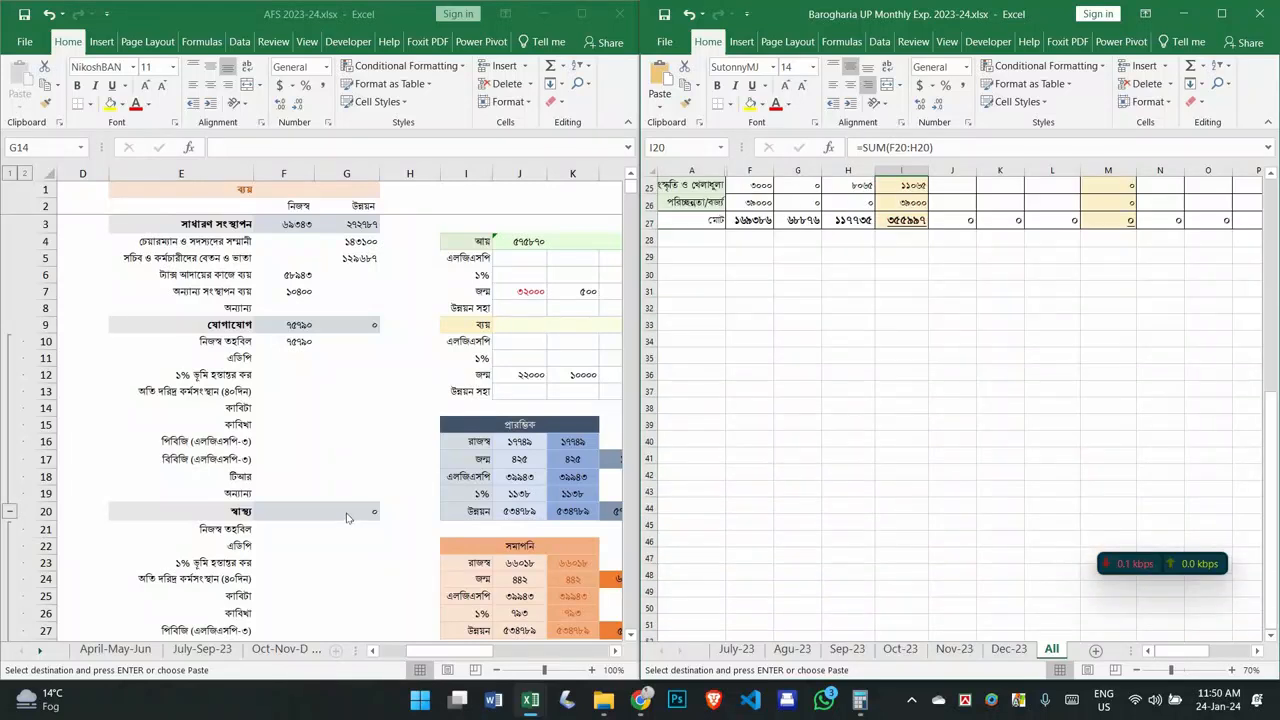
scroll(1040, 481, "up", 5)
scroll(308, 468, "down", 20)
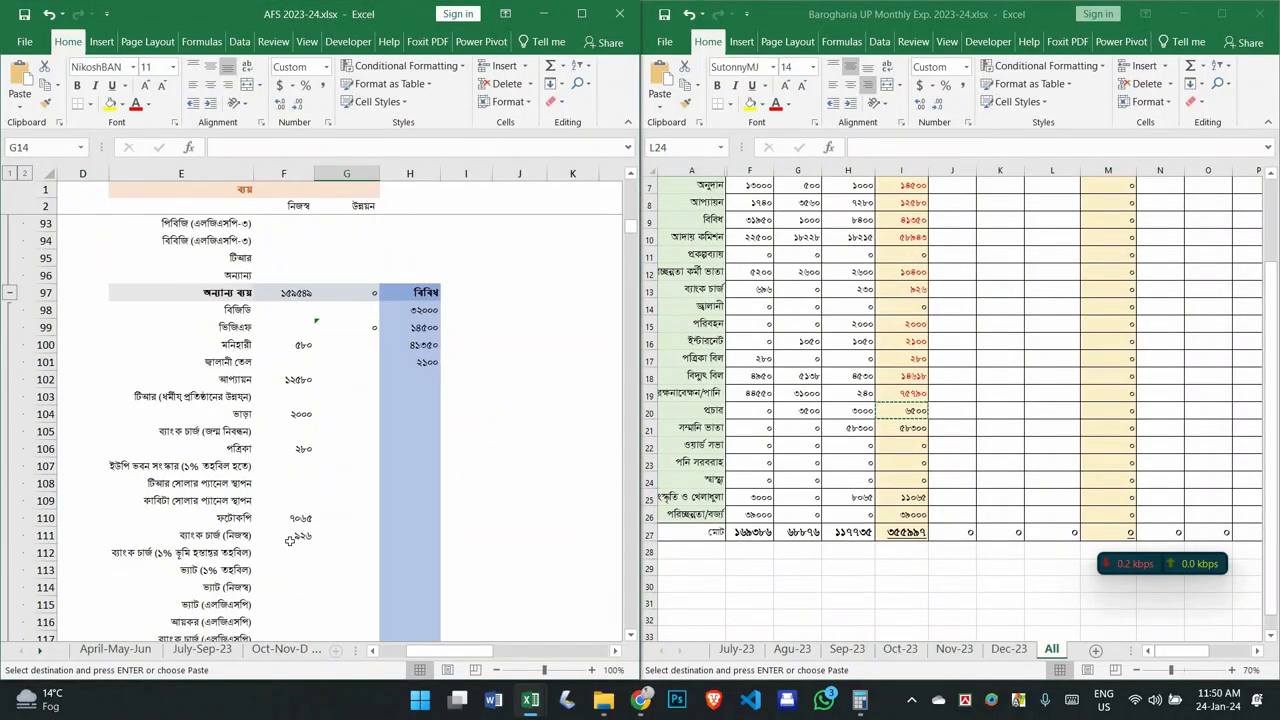
scroll(289, 540, "down", 2)
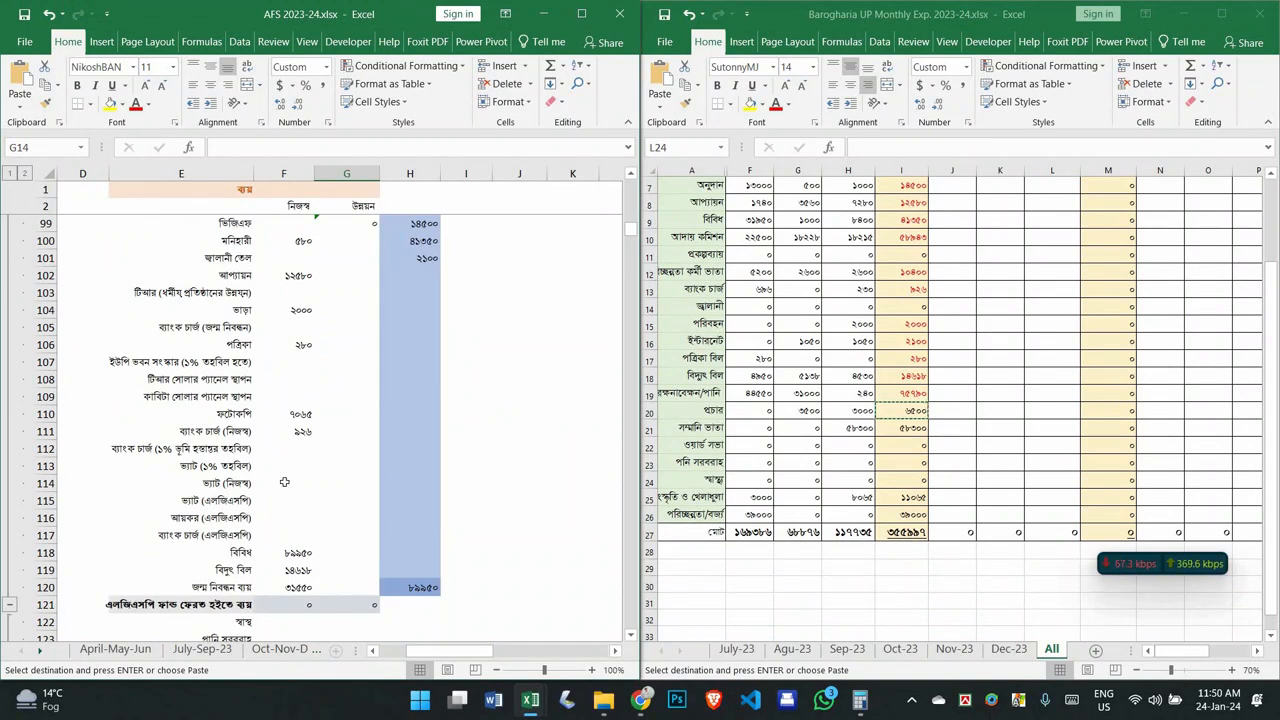
scroll(518, 492, "up", 3)
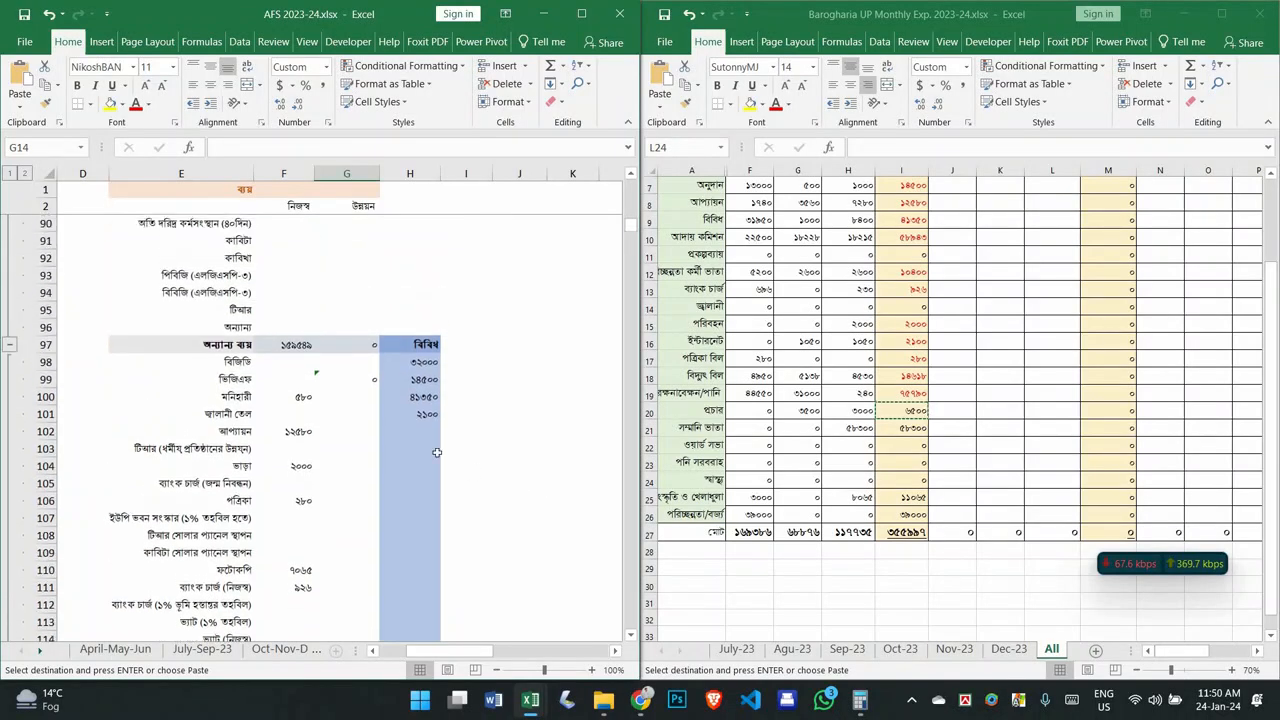
scroll(284, 478, "down", 1)
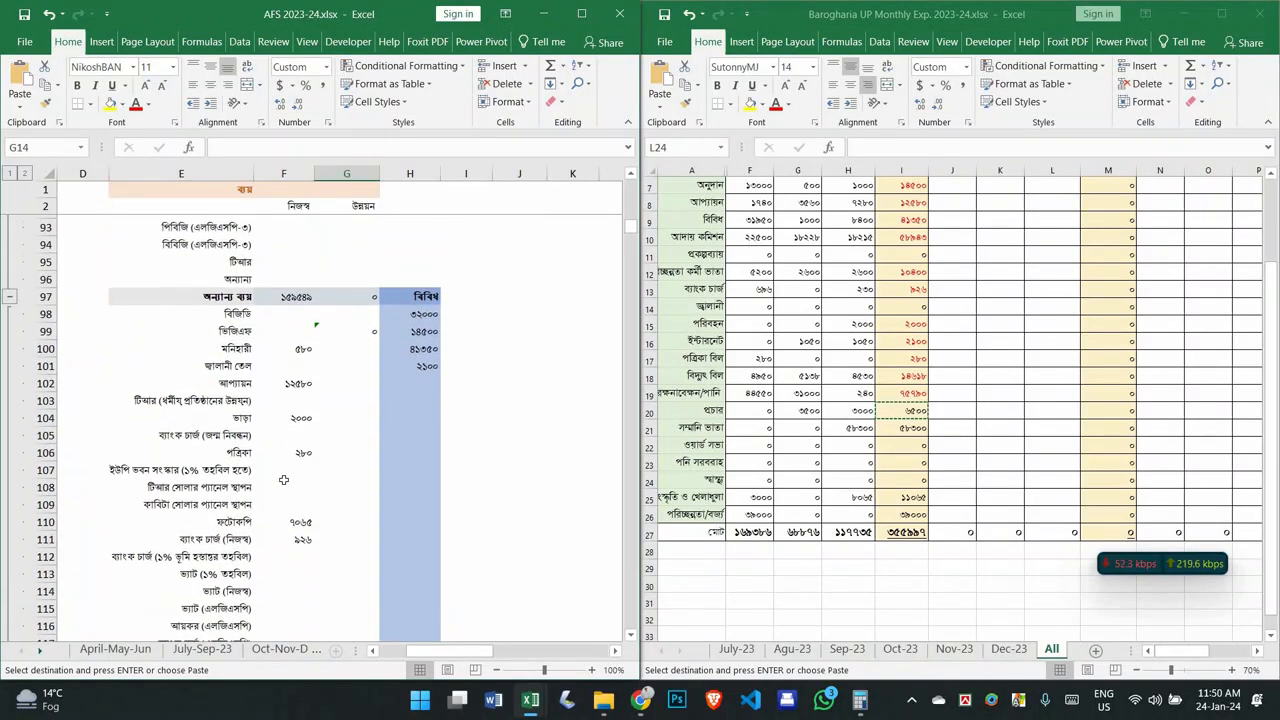
scroll(286, 473, "down", 1)
scroll(280, 511, "down", 1)
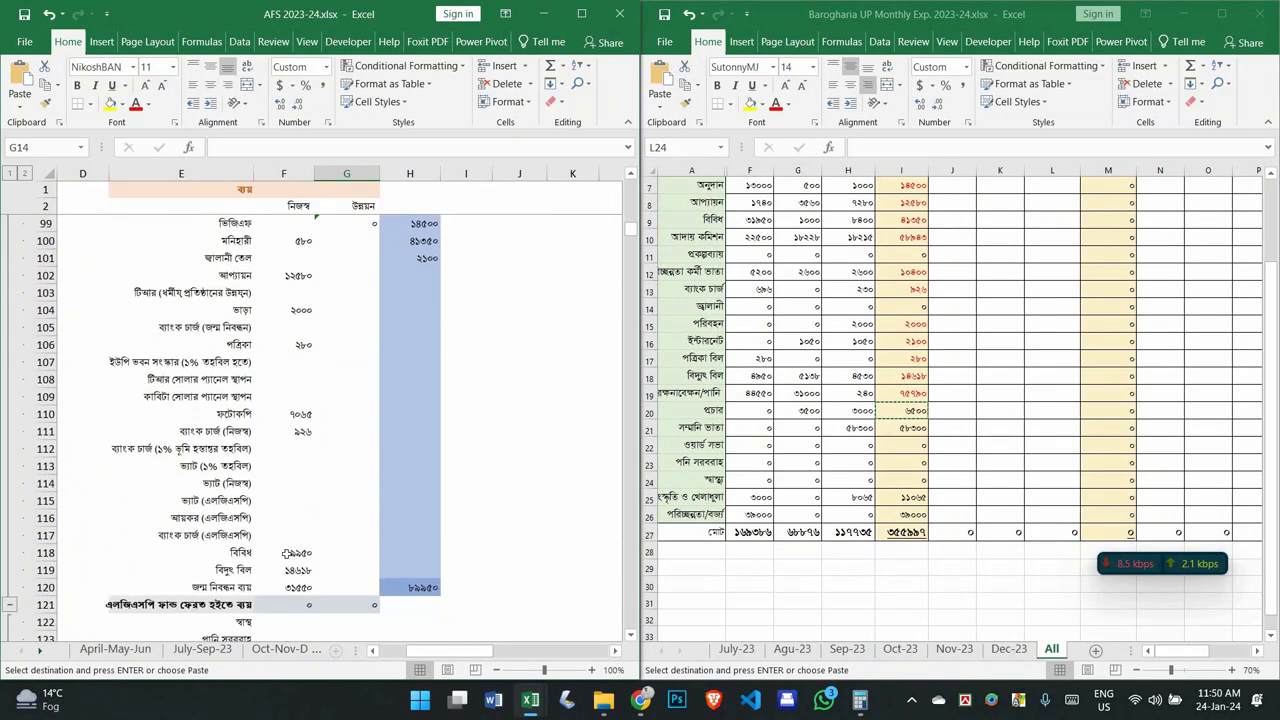
Step: Paste the প্রচার total 6500 as a value into H102 of the বিবিধ list and colour its source cell I20 red
right_click(433, 275)
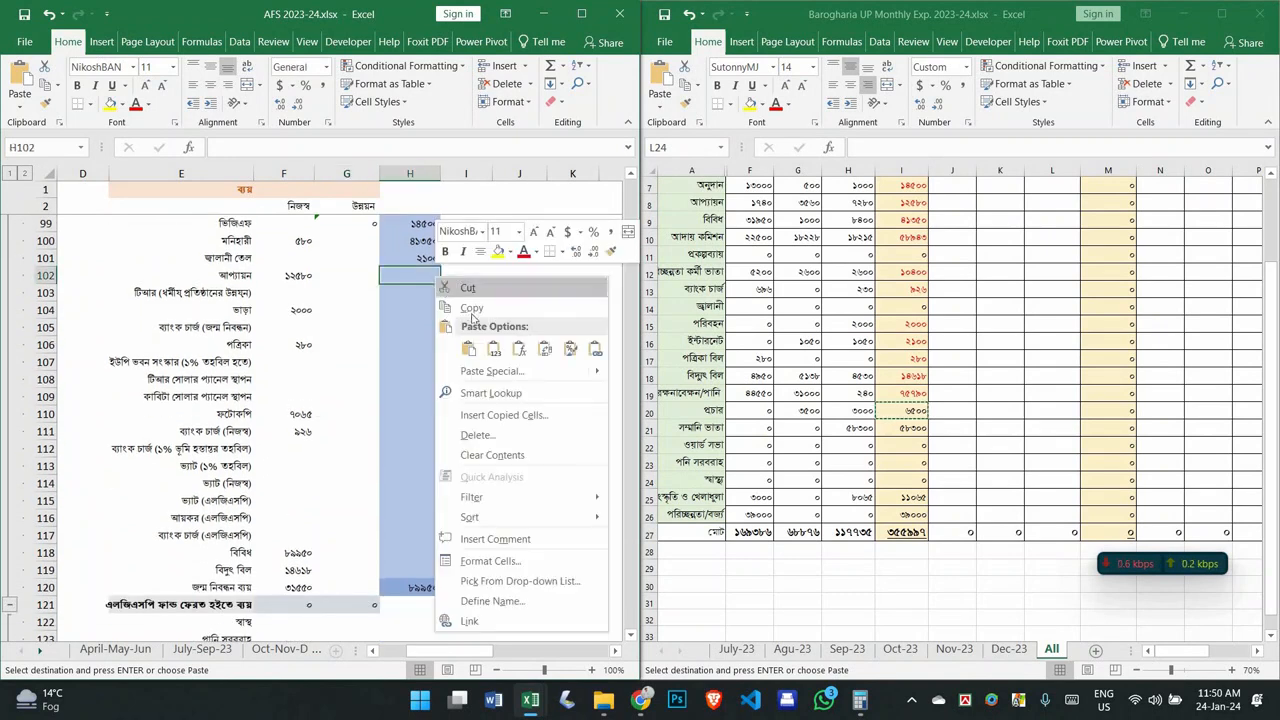
left_click(499, 342)
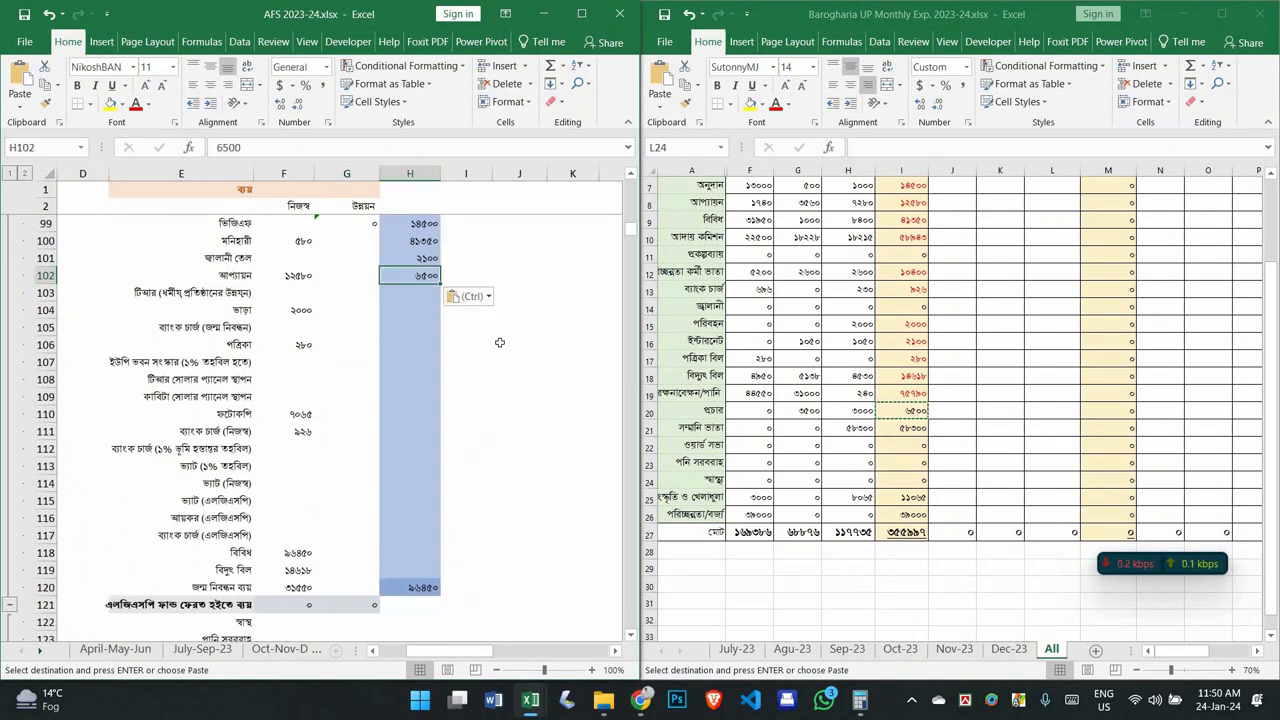
left_click(436, 333)
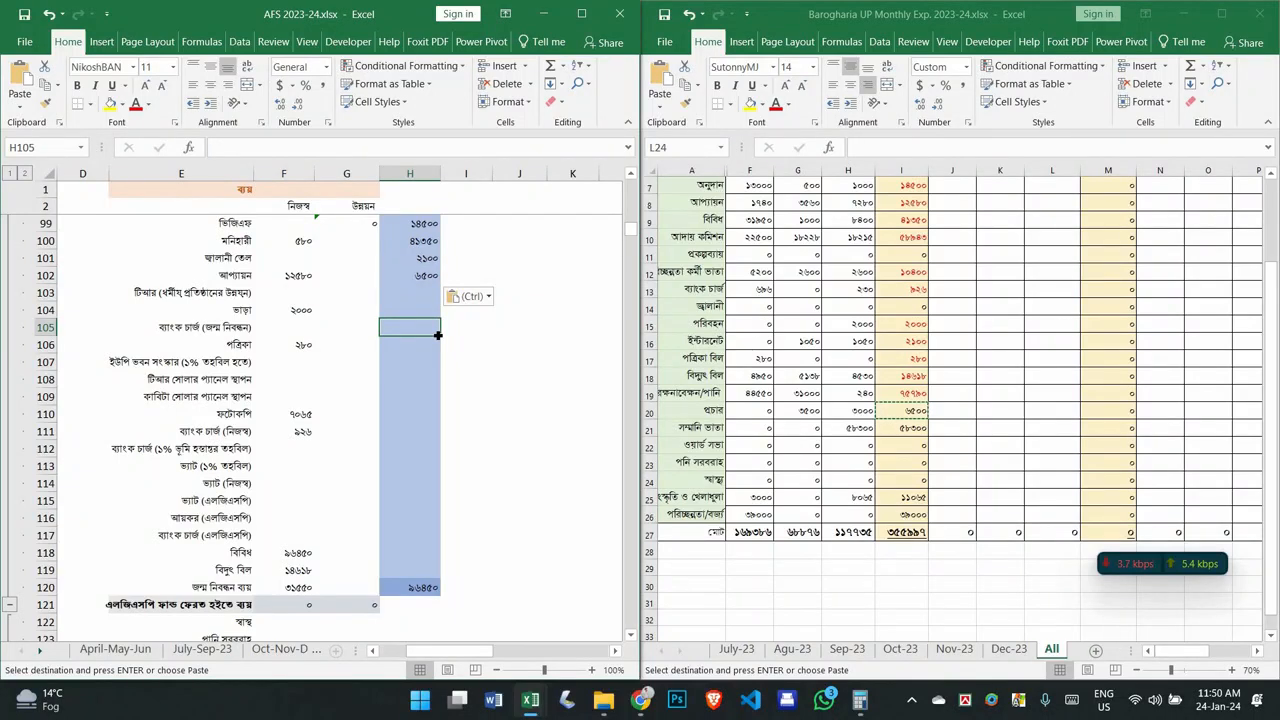
scroll(437, 335, "up", 2)
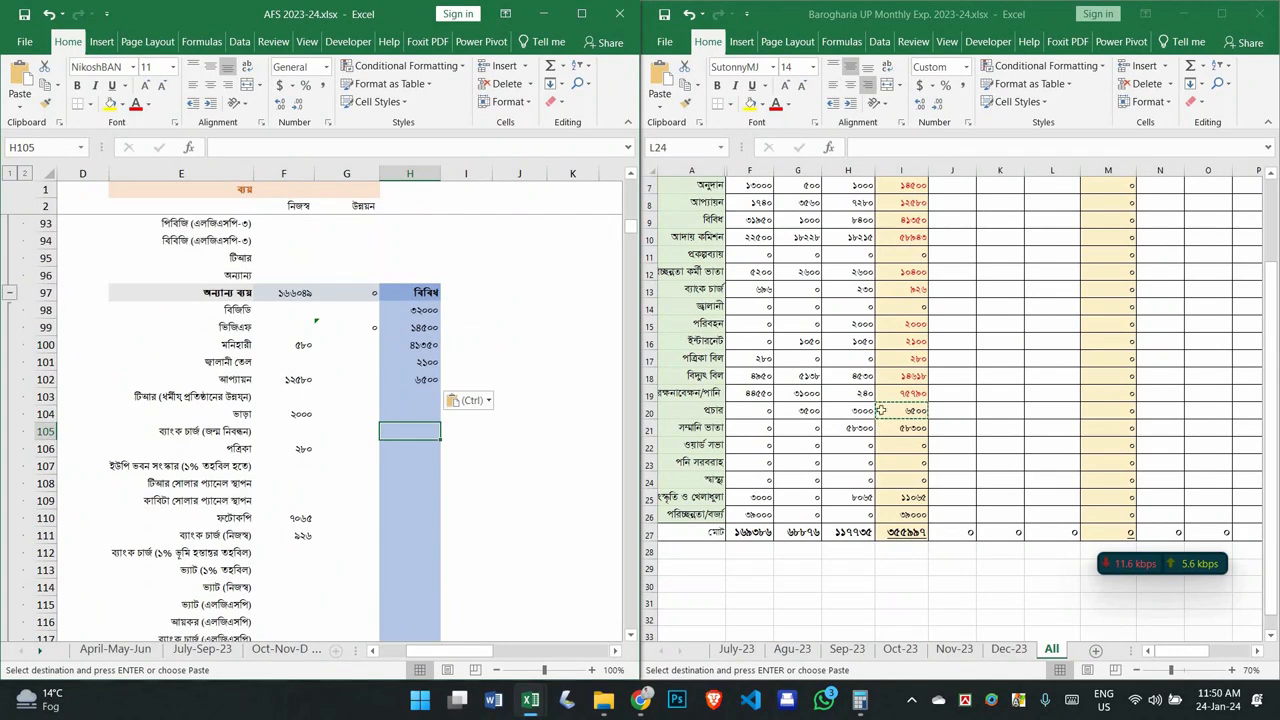
left_click(890, 410)
left_click(890, 410)
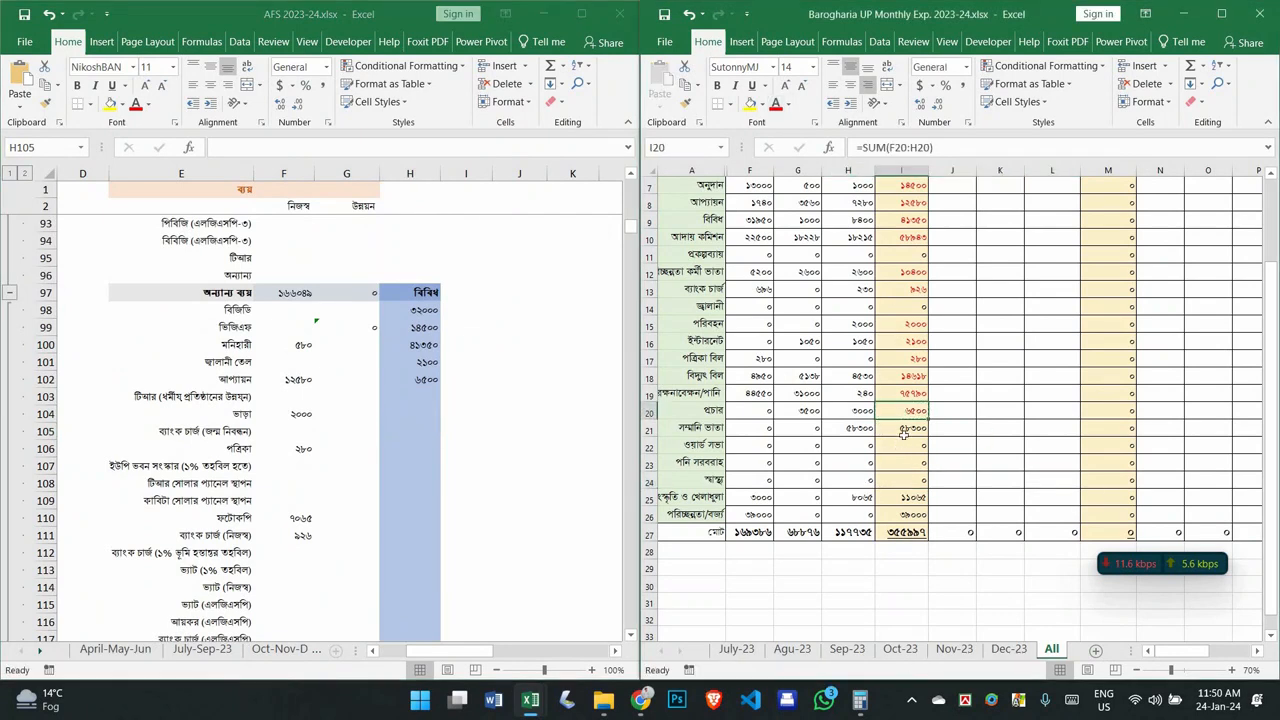
Step: Copy the সম্মানি ভাতা total 58300 from I21 into F4 of the AFS sheet as a value
key("Return")
key("ctrl+c")
scroll(497, 406, "up", 3)
left_click(490, 407)
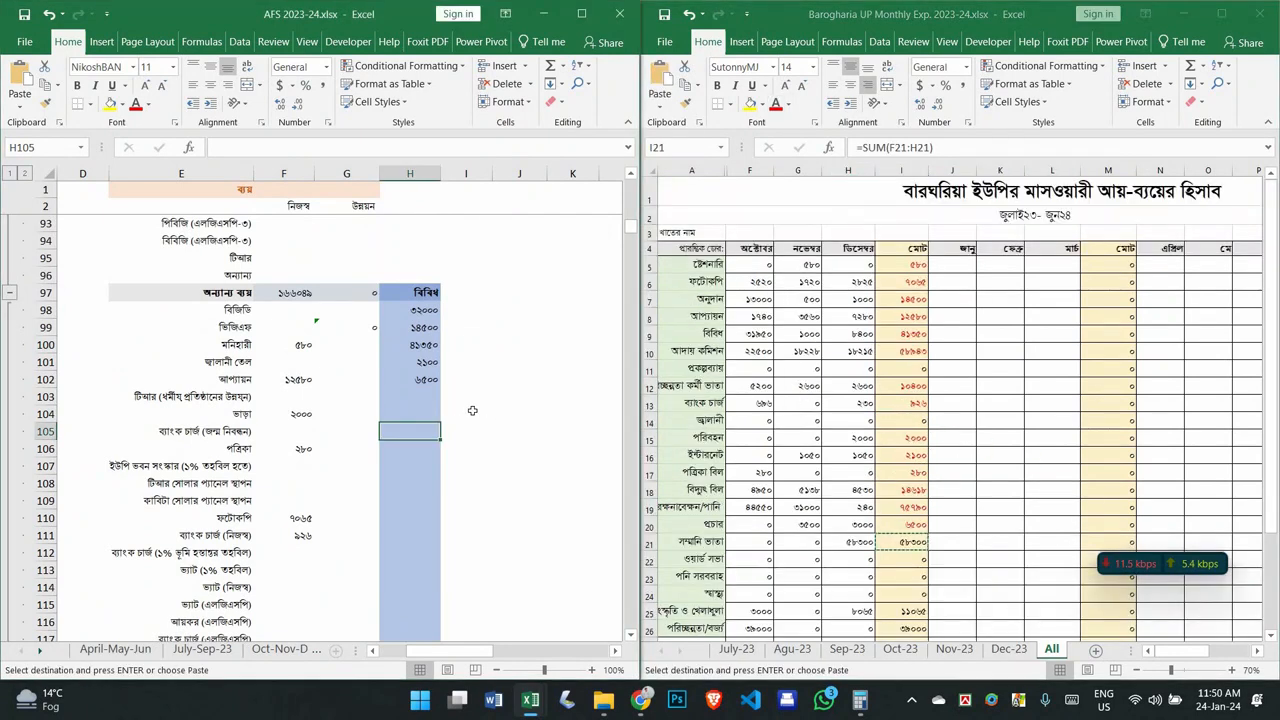
scroll(436, 390, "up", 13)
scroll(433, 388, "up", 18)
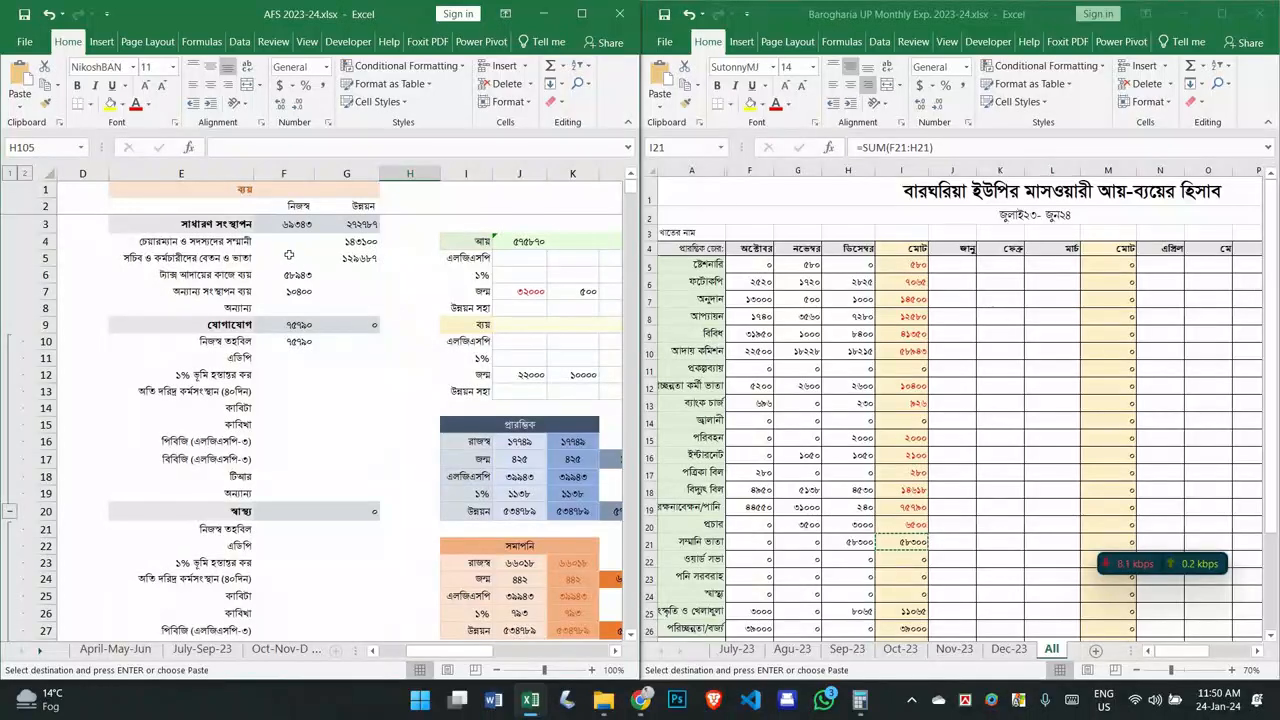
right_click(286, 242)
left_click(346, 314)
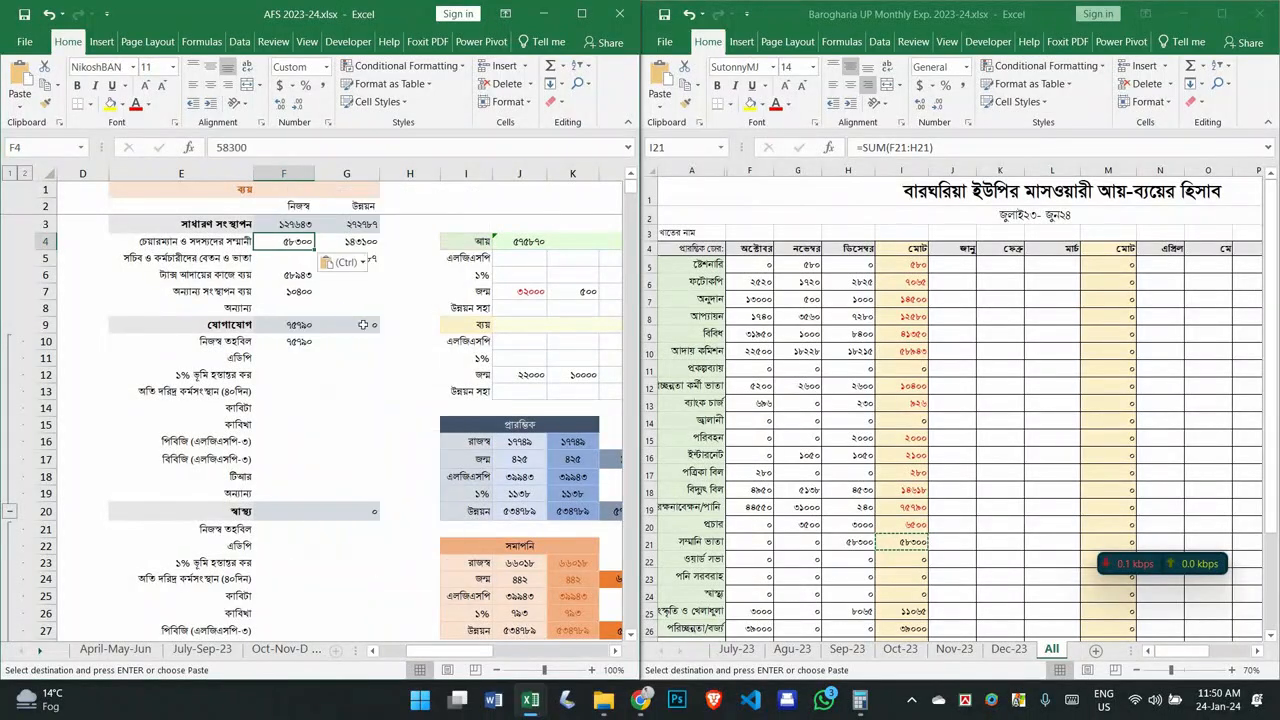
left_click(370, 328)
Step: Colour the সম্মানি ভাতা total in I21 of the All sheet red
scroll(378, 360, "down", 4)
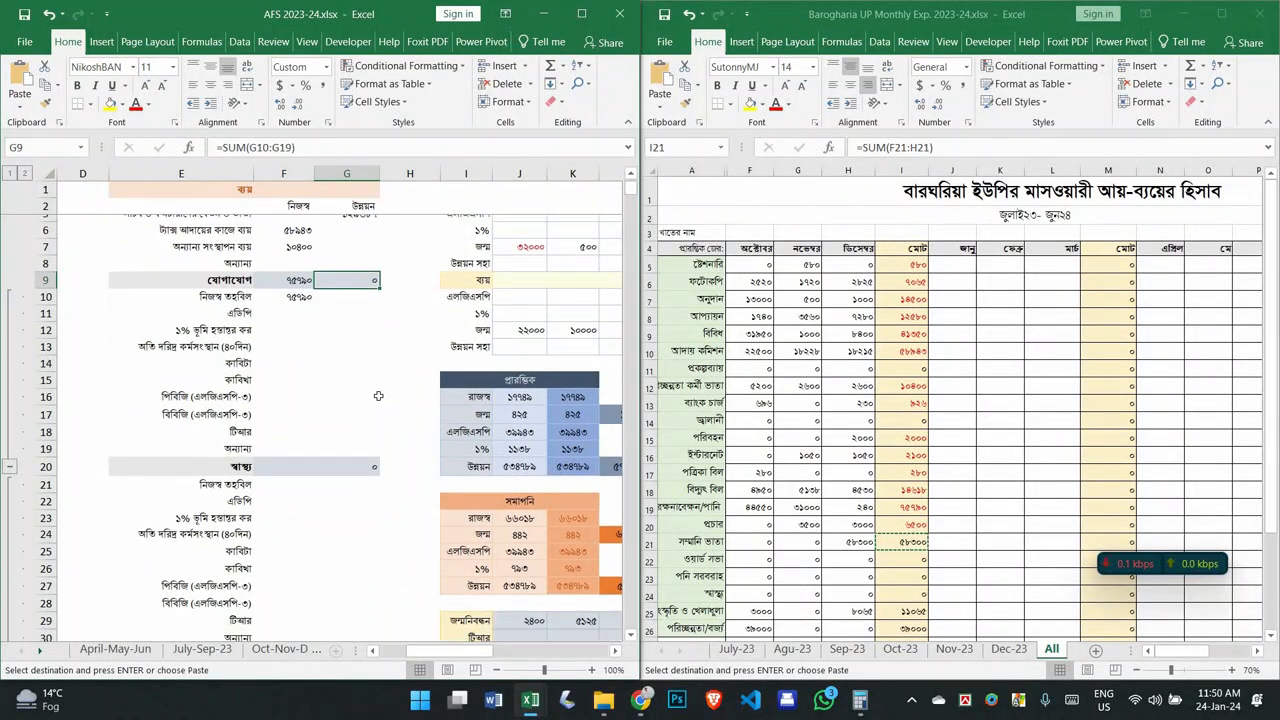
scroll(381, 394, "down", 1)
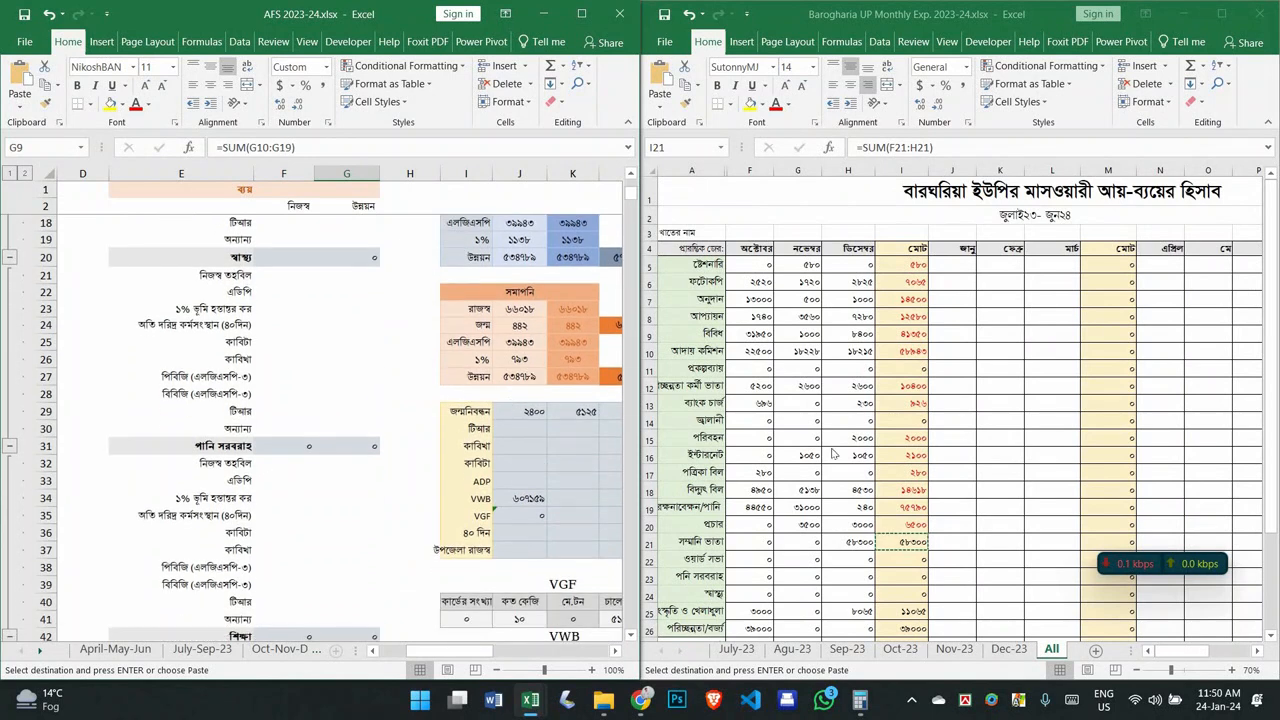
left_click(785, 152)
key("Escape")
Step: Copy the সংস্কৃতি ও খেলাধুলা total 11065 from I25 and look for a matching expenditure row in the AFS sheet
scroll(906, 452, "down", 4)
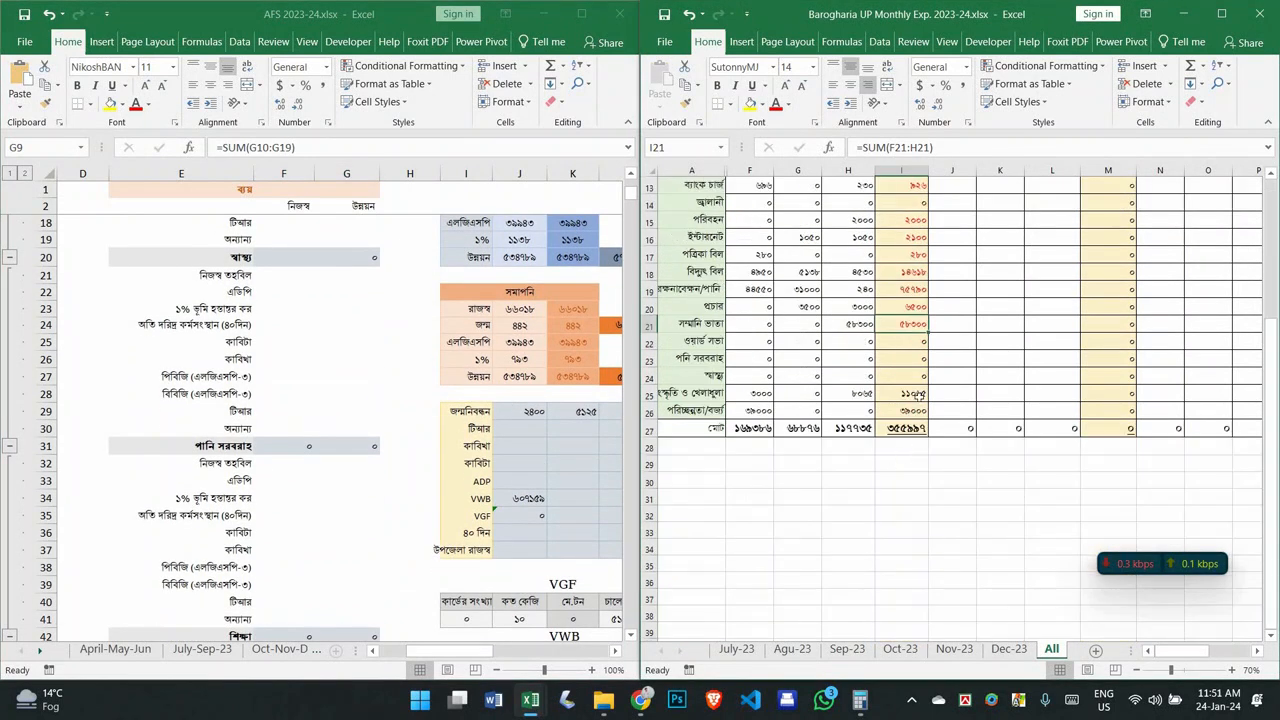
left_click(918, 395)
key("ctrl+c")
left_click_drag(941, 398, 945, 418)
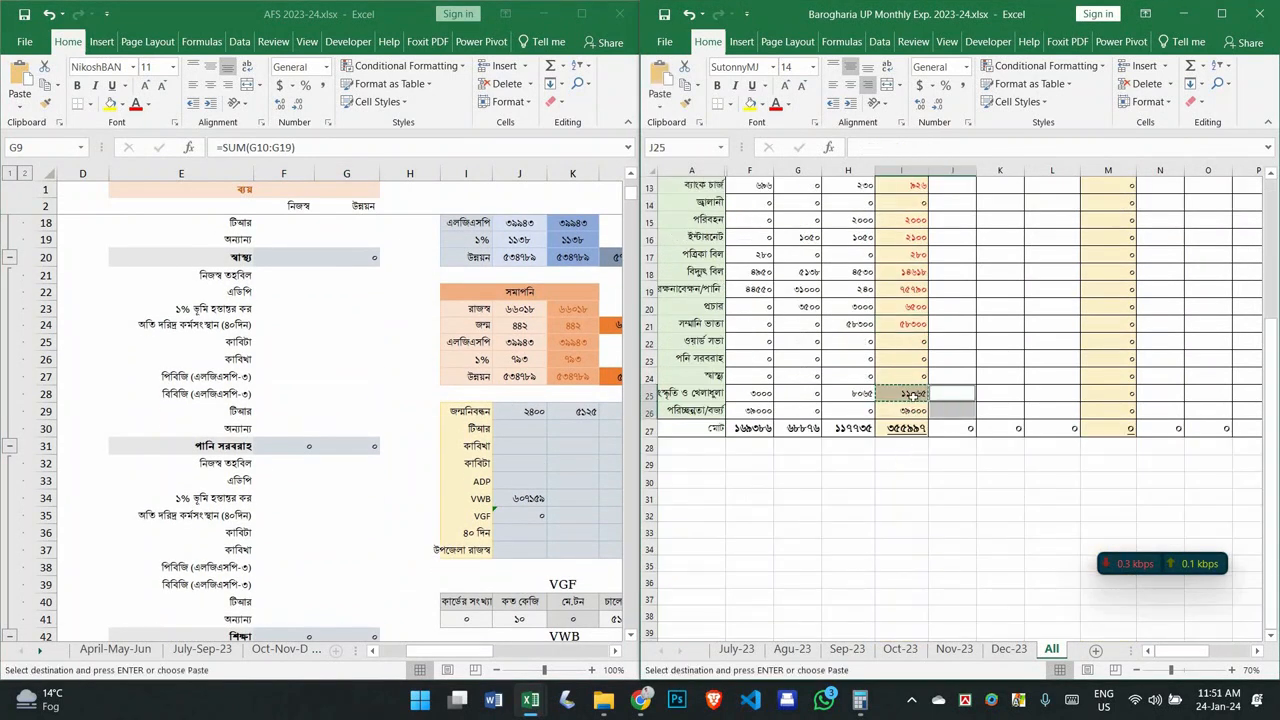
left_click(914, 396)
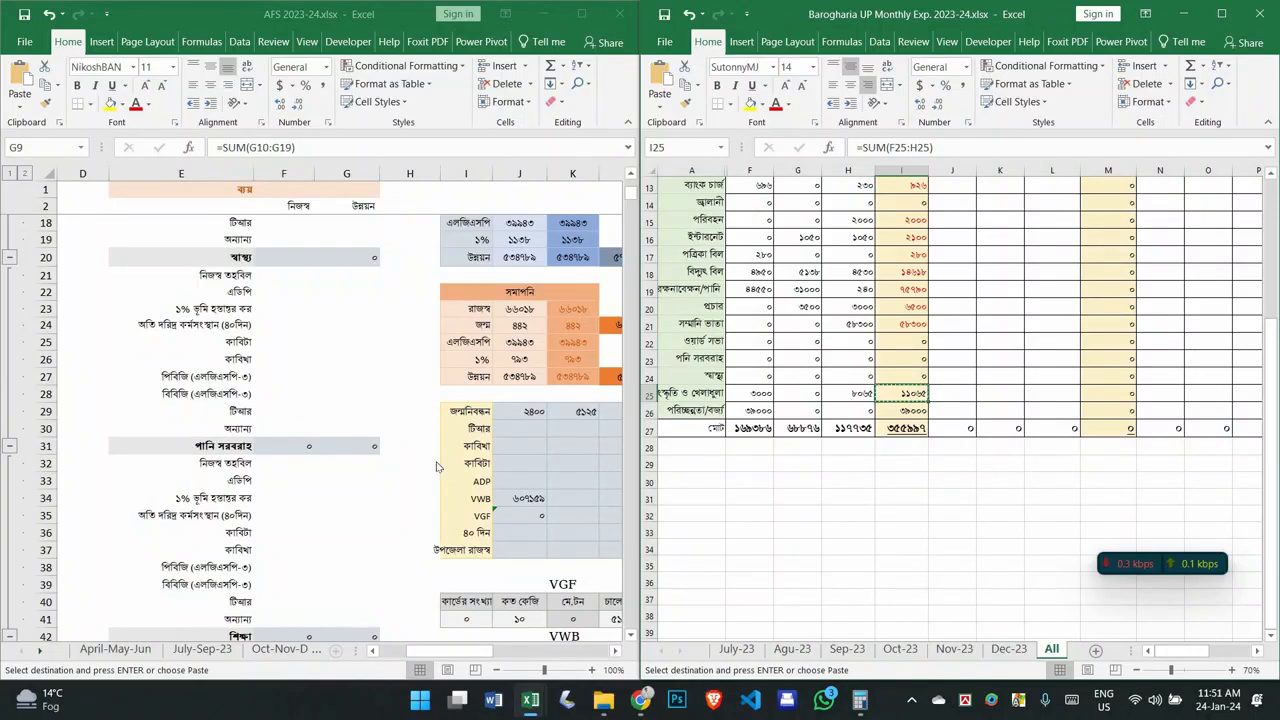
scroll(407, 456, "down", 8)
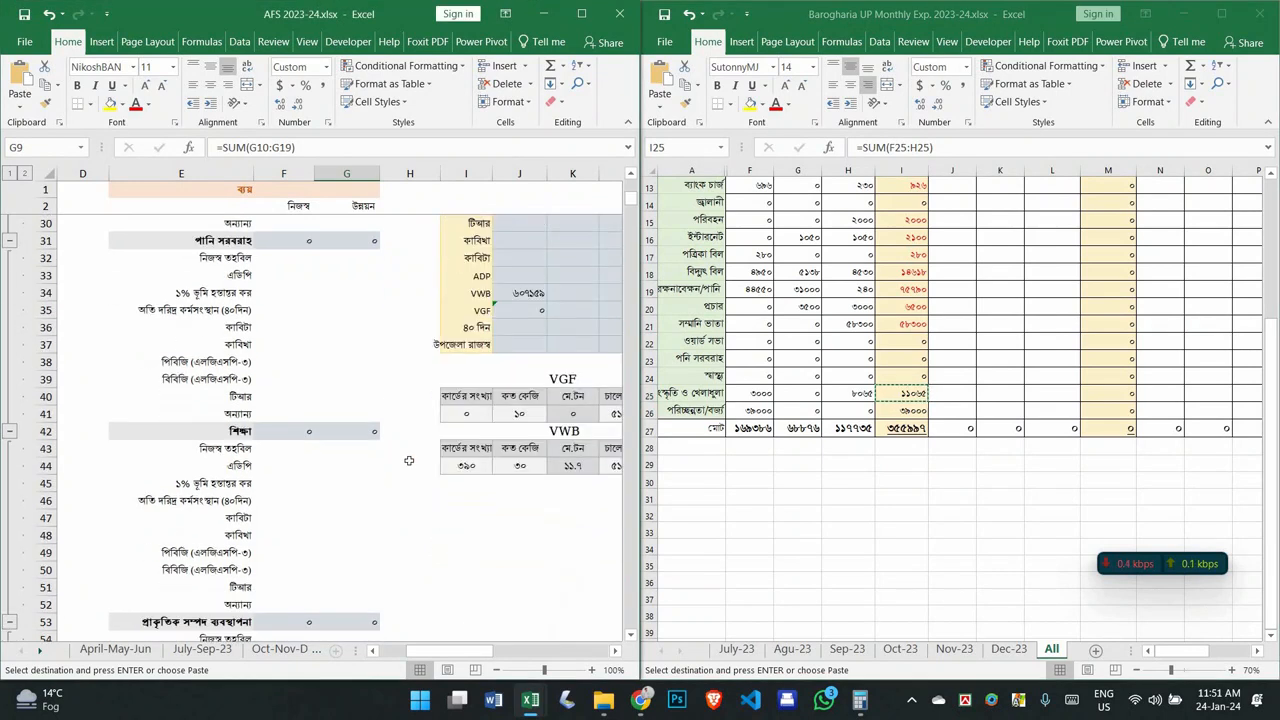
scroll(407, 456, "up", 13)
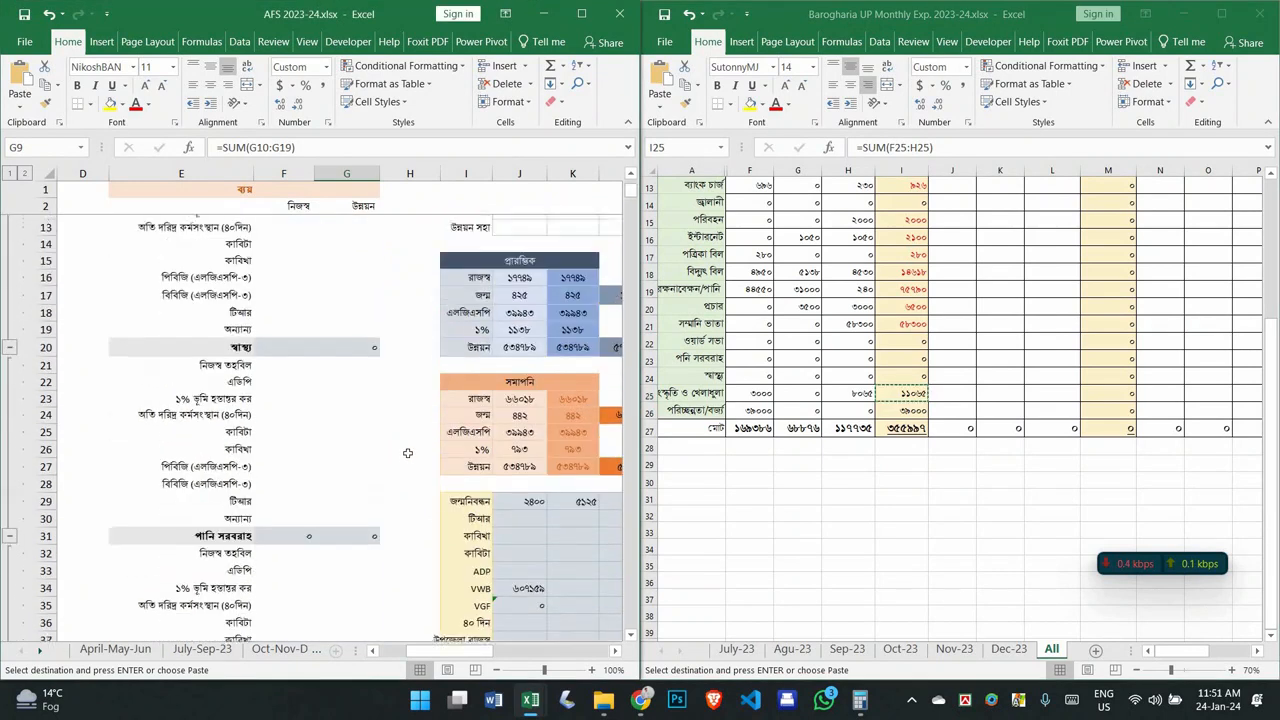
scroll(407, 453, "down", 8)
scroll(406, 452, "up", 6)
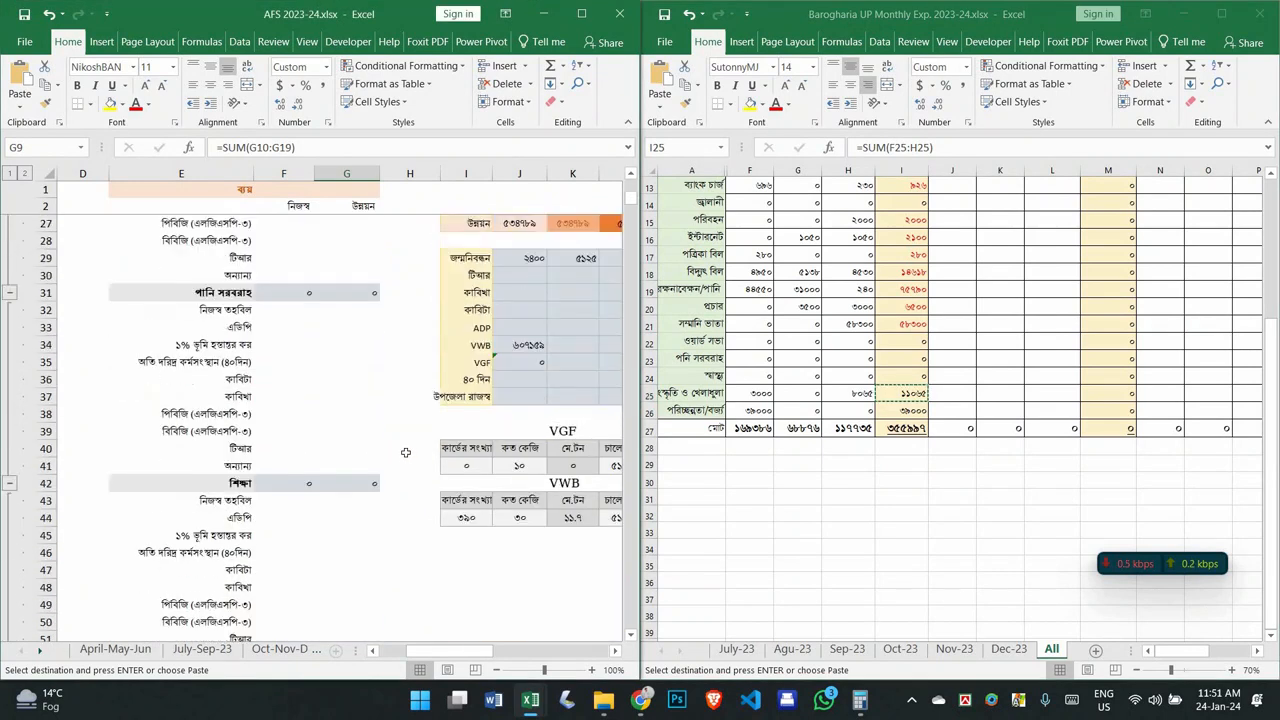
scroll(406, 453, "down", 18)
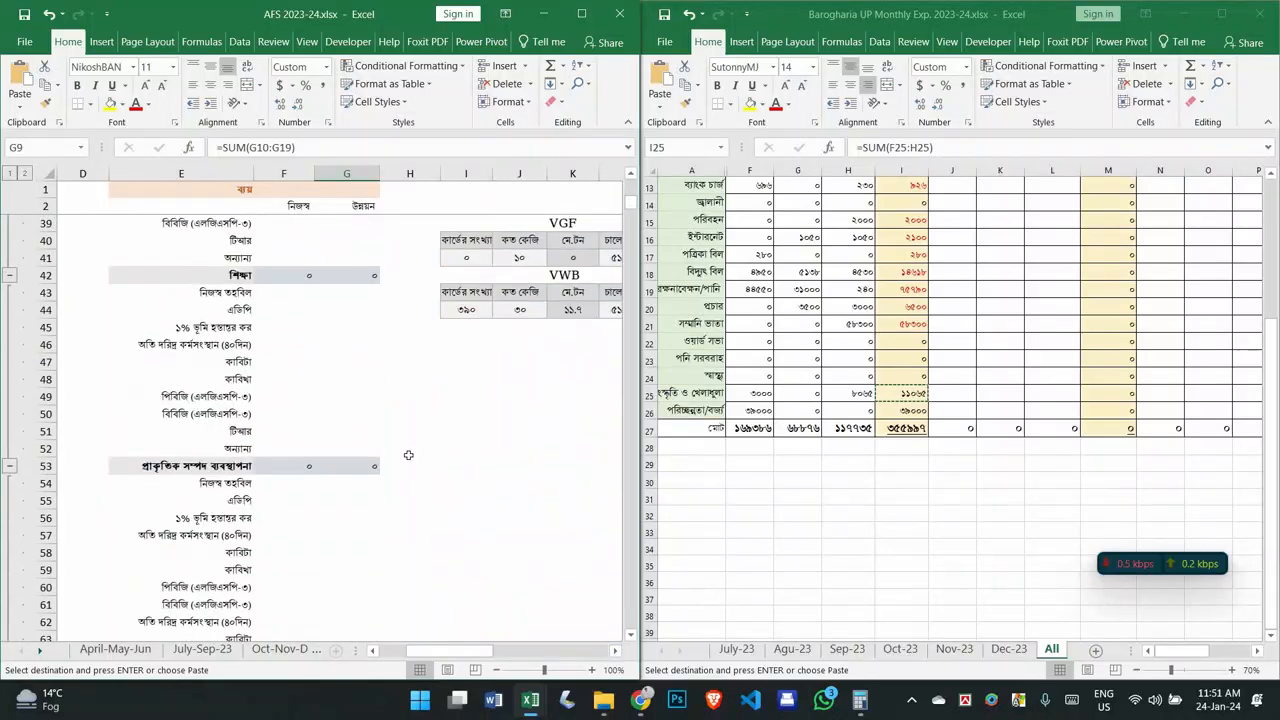
scroll(408, 455, "down", 9)
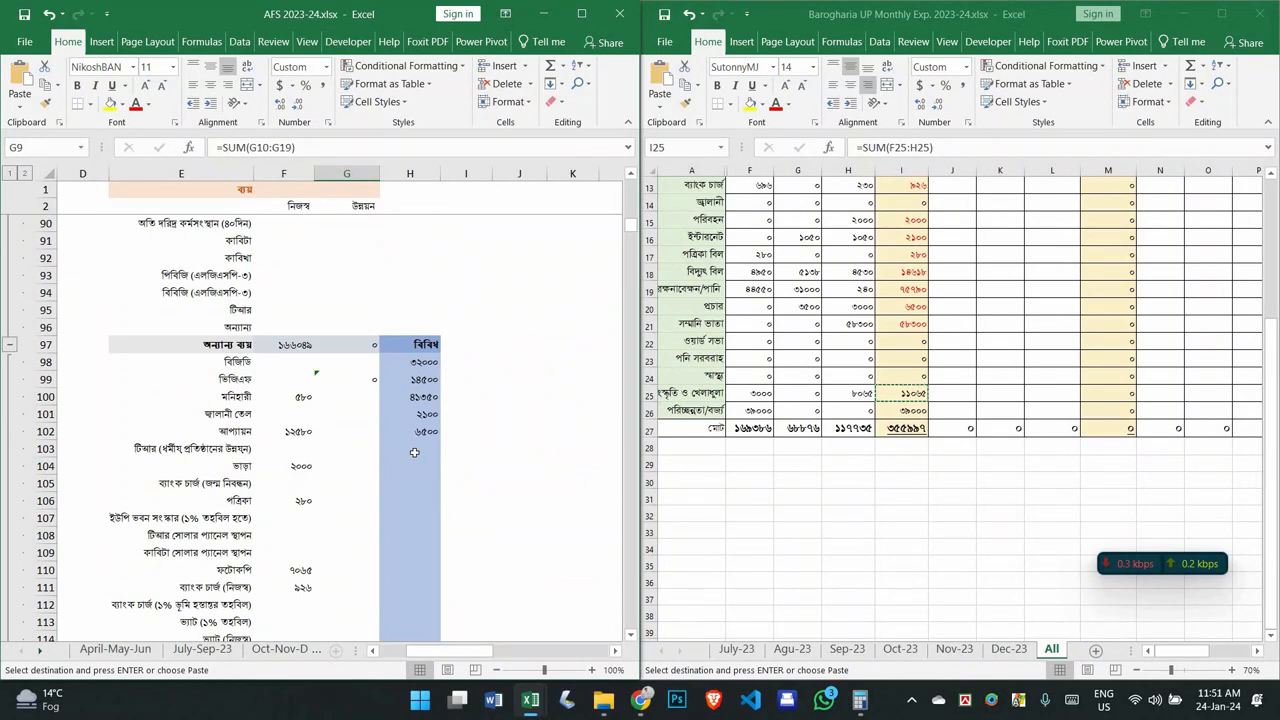
Step: Paste the সংস্কৃতি ও খেলাধুলা total 11065 as a value into H103 of the বিবিধ list and colour its source cell I25 red
right_click(414, 453)
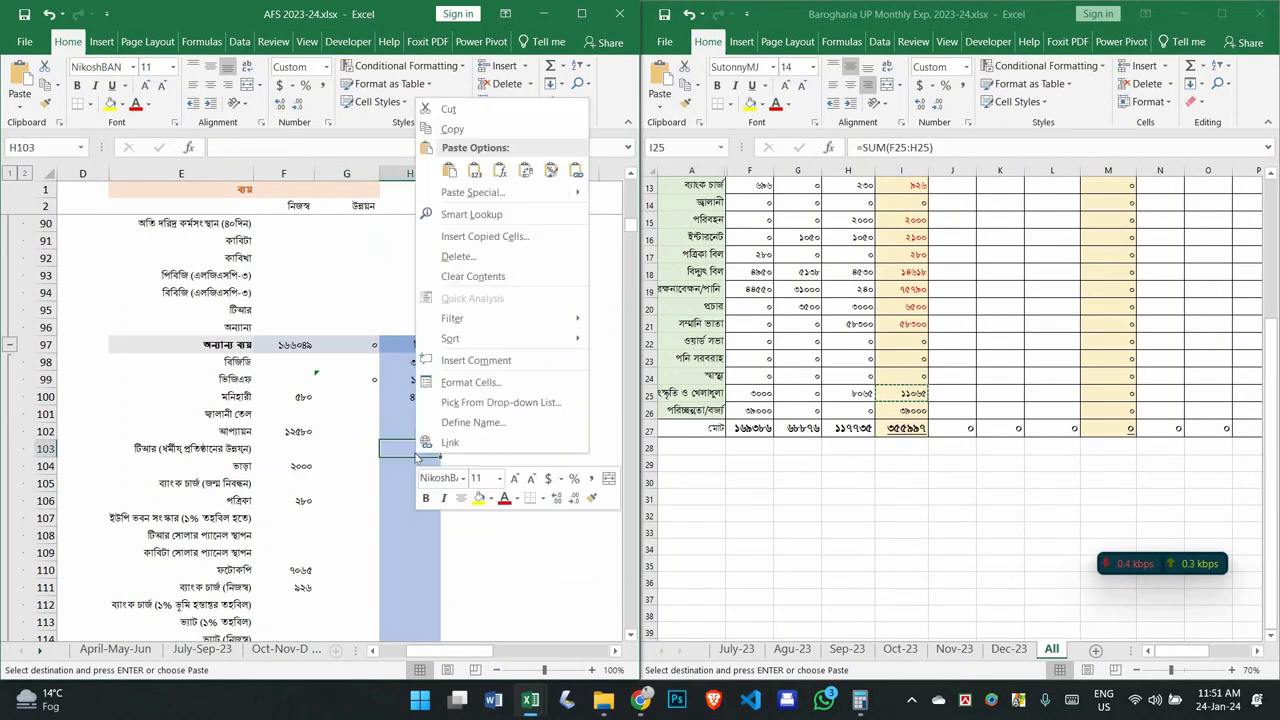
scroll(368, 487, "down", 3)
left_click(367, 482)
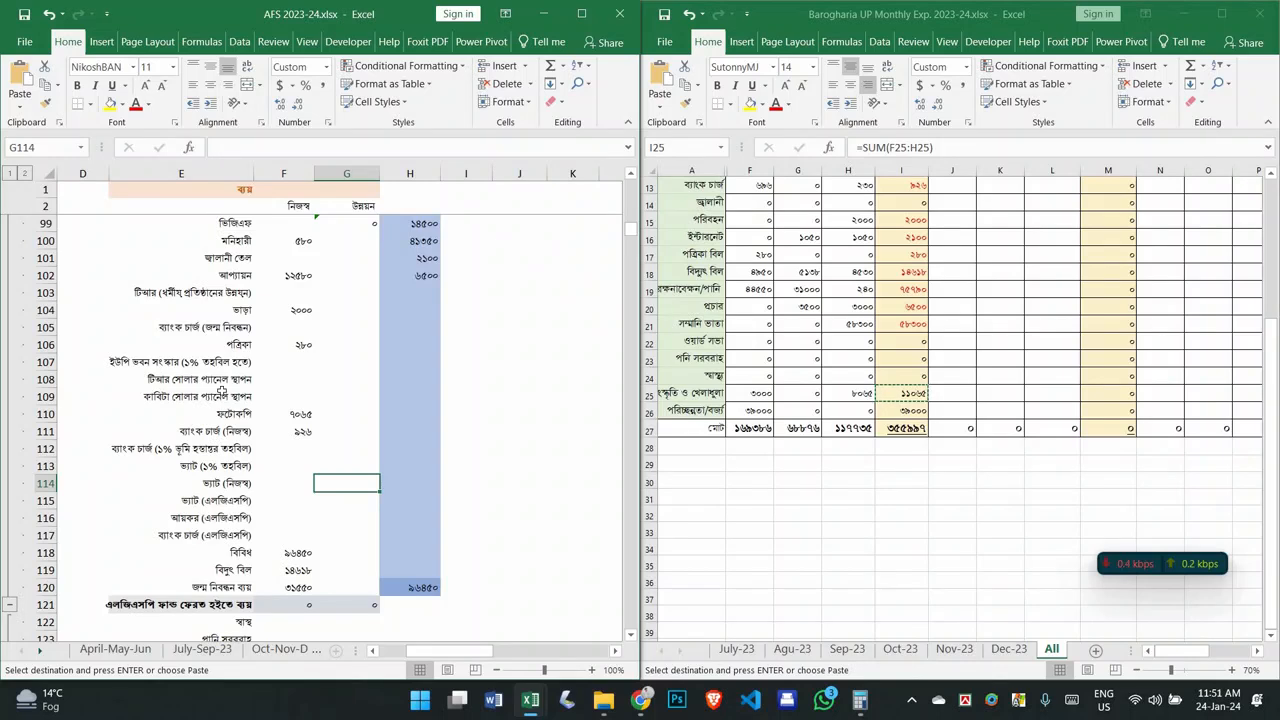
right_click(421, 296)
left_click(478, 362)
left_click(445, 341)
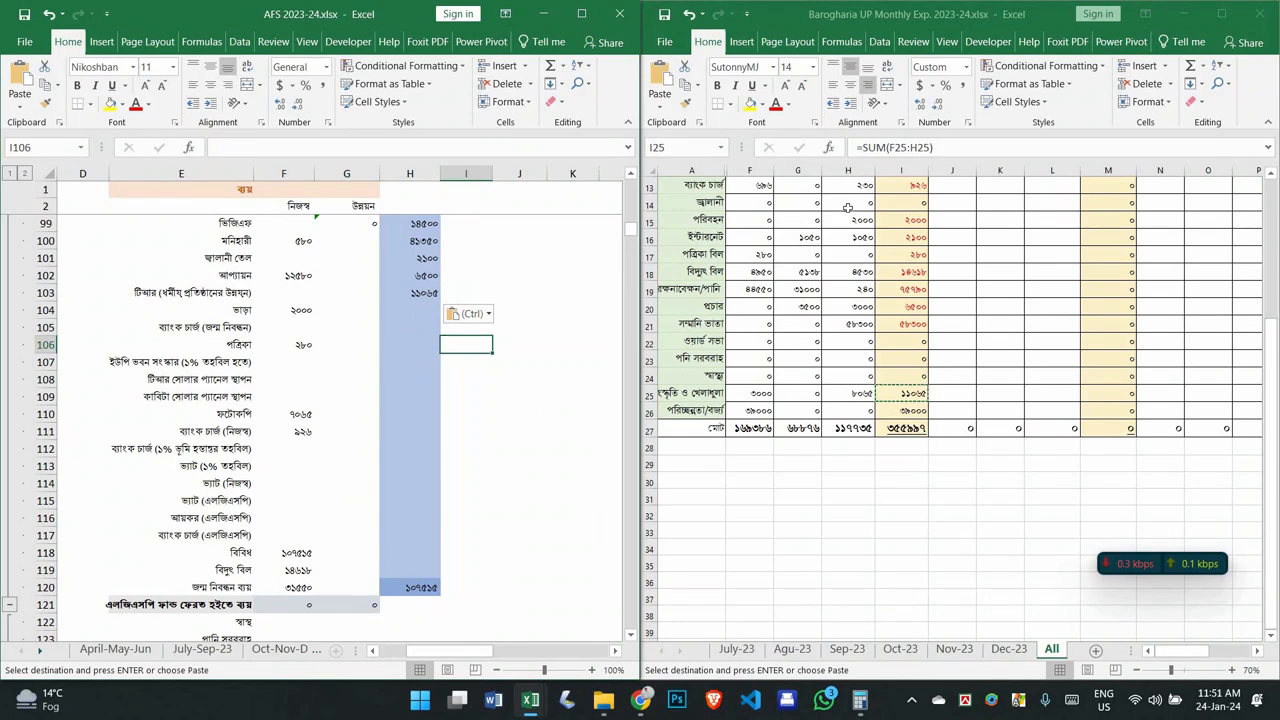
left_click(845, 200)
left_click(778, 105)
Step: Copy the পরিচ্ছন্নতা/বর্জ্য total 39000 from I26 into F76 of the AFS sheet, the own-fund row under পয়ঃনিষ্কাশন, as a value
left_click(907, 411)
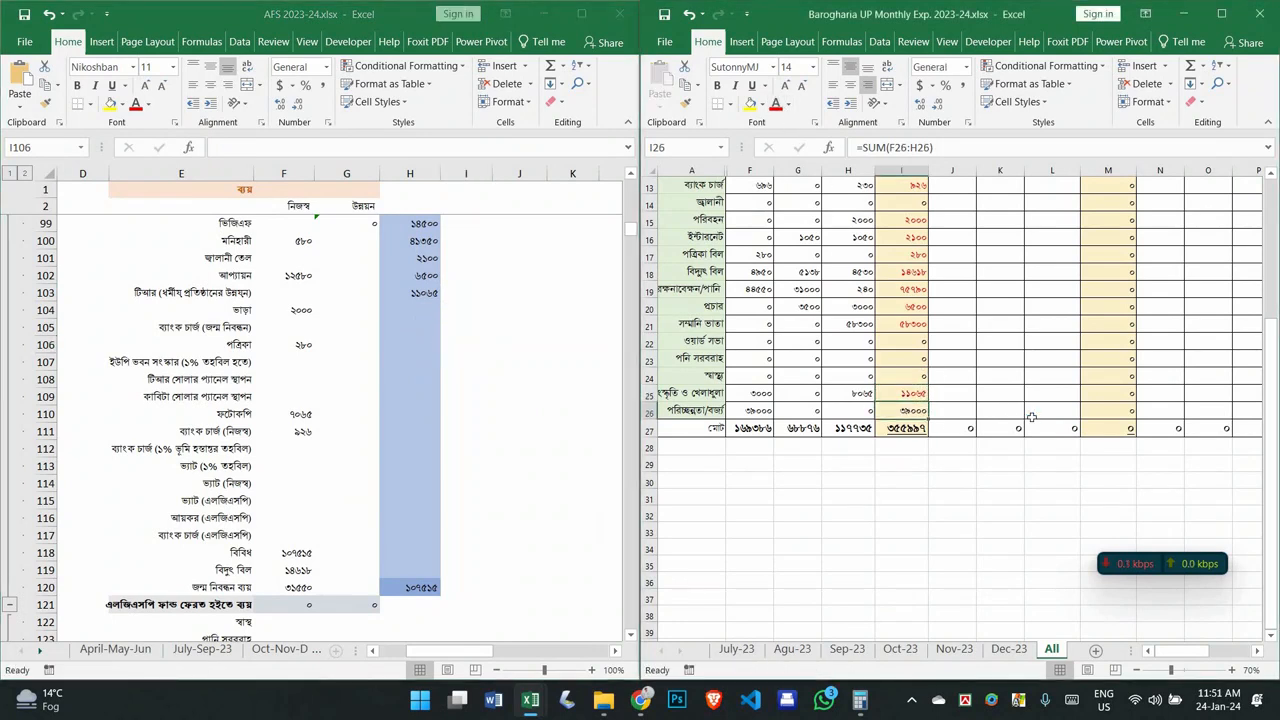
key("ctrl+c")
left_click(406, 439)
scroll(387, 443, "up", 7)
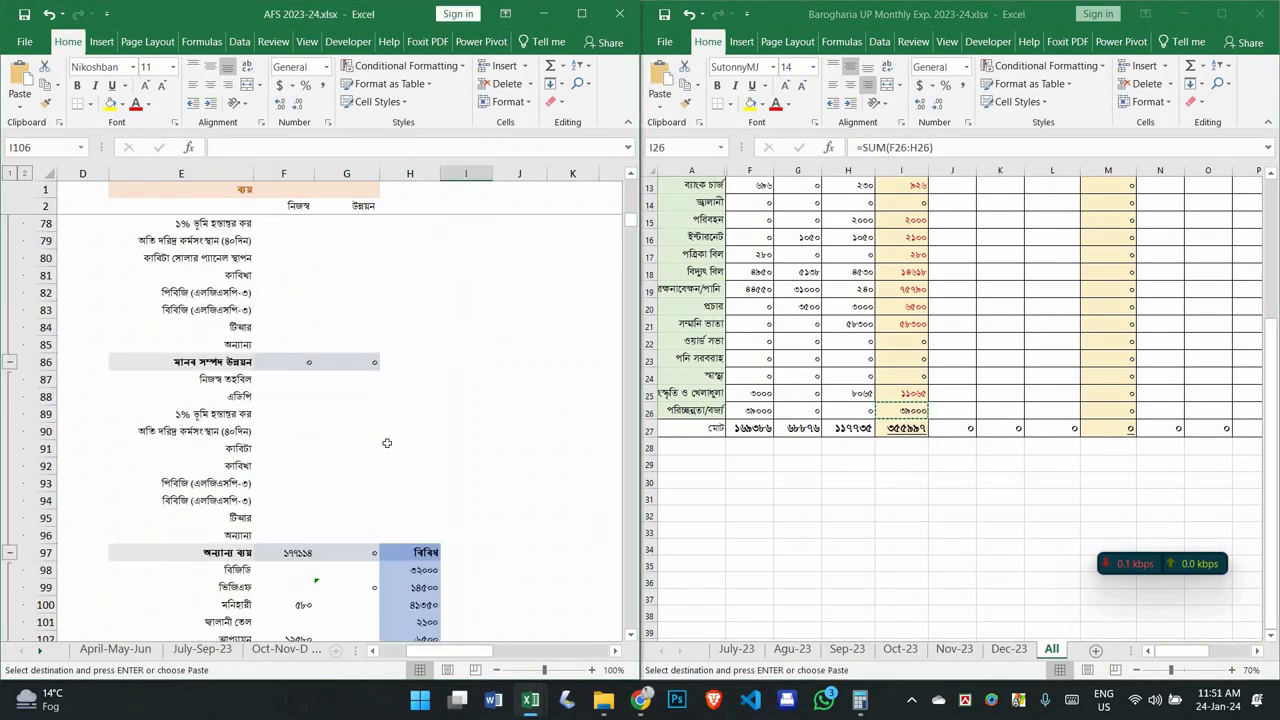
scroll(387, 443, "up", 3)
right_click(289, 339)
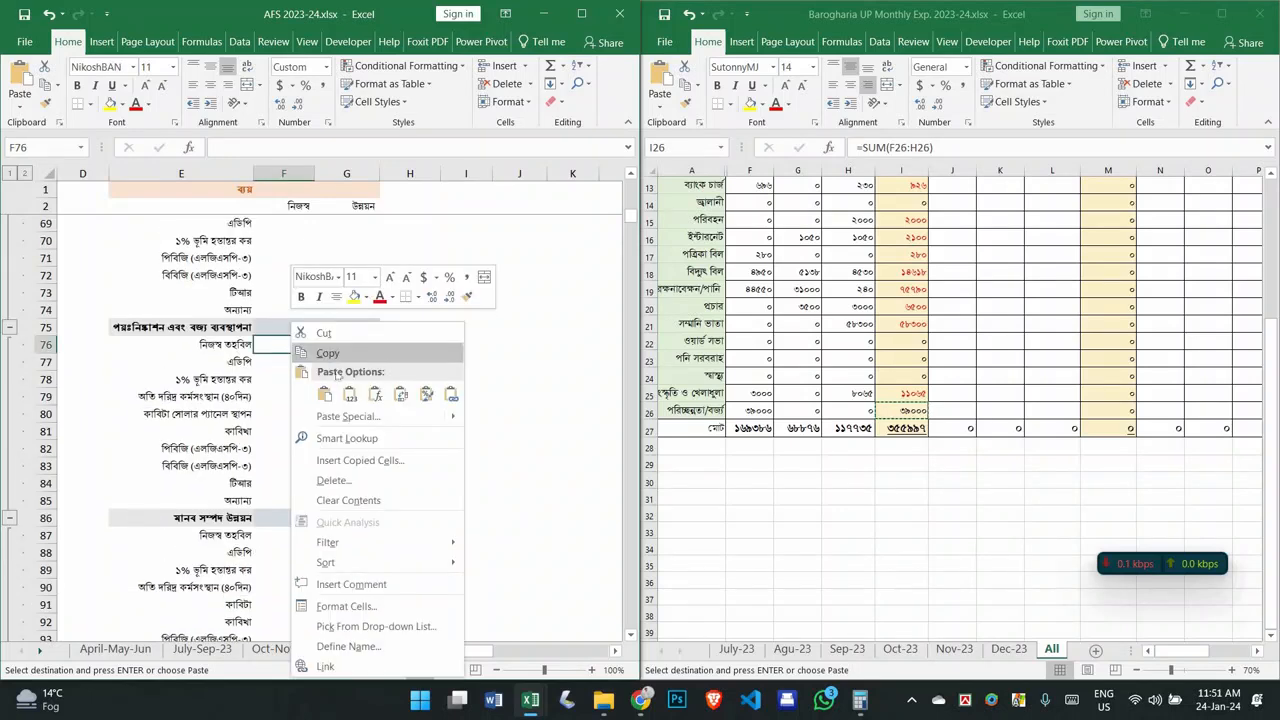
left_click(350, 394)
left_click(457, 414)
Step: Examine the total, closing balance and difference rows of the AFS sheet and review the expenditure entries above them
scroll(491, 400, "down", 13)
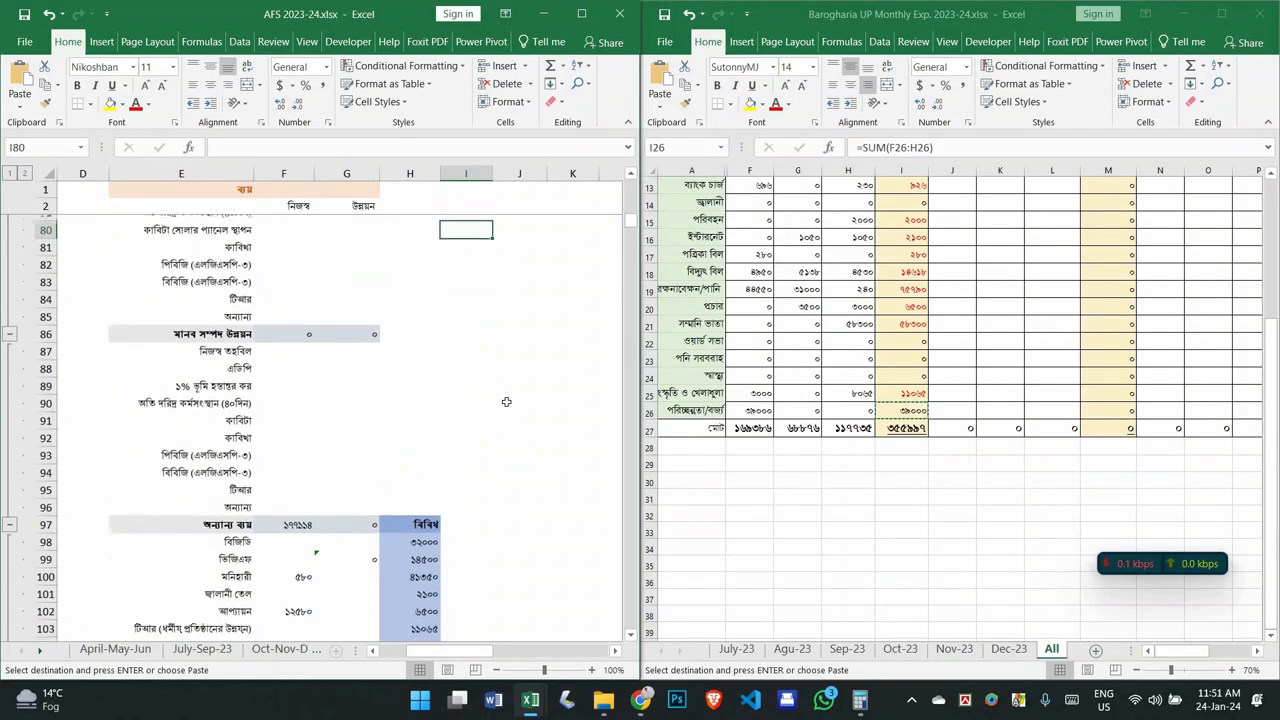
scroll(515, 400, "down", 1)
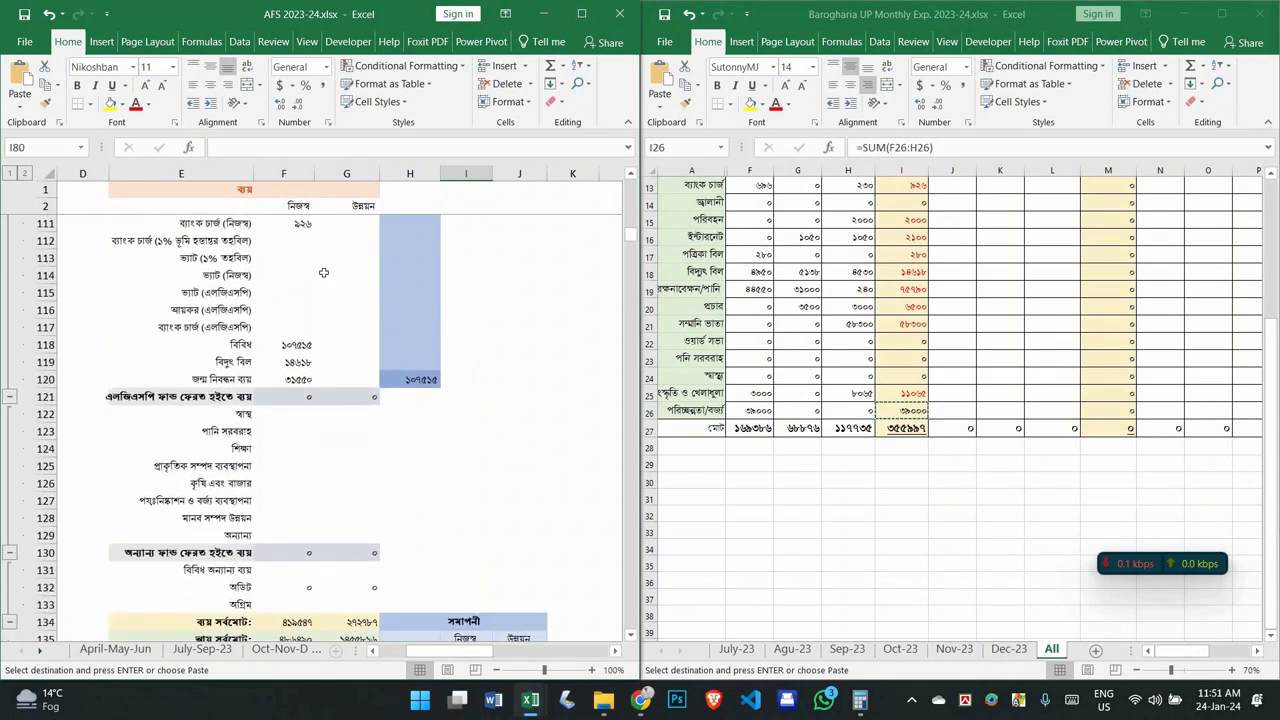
left_click(469, 396)
scroll(471, 397, "down", 6)
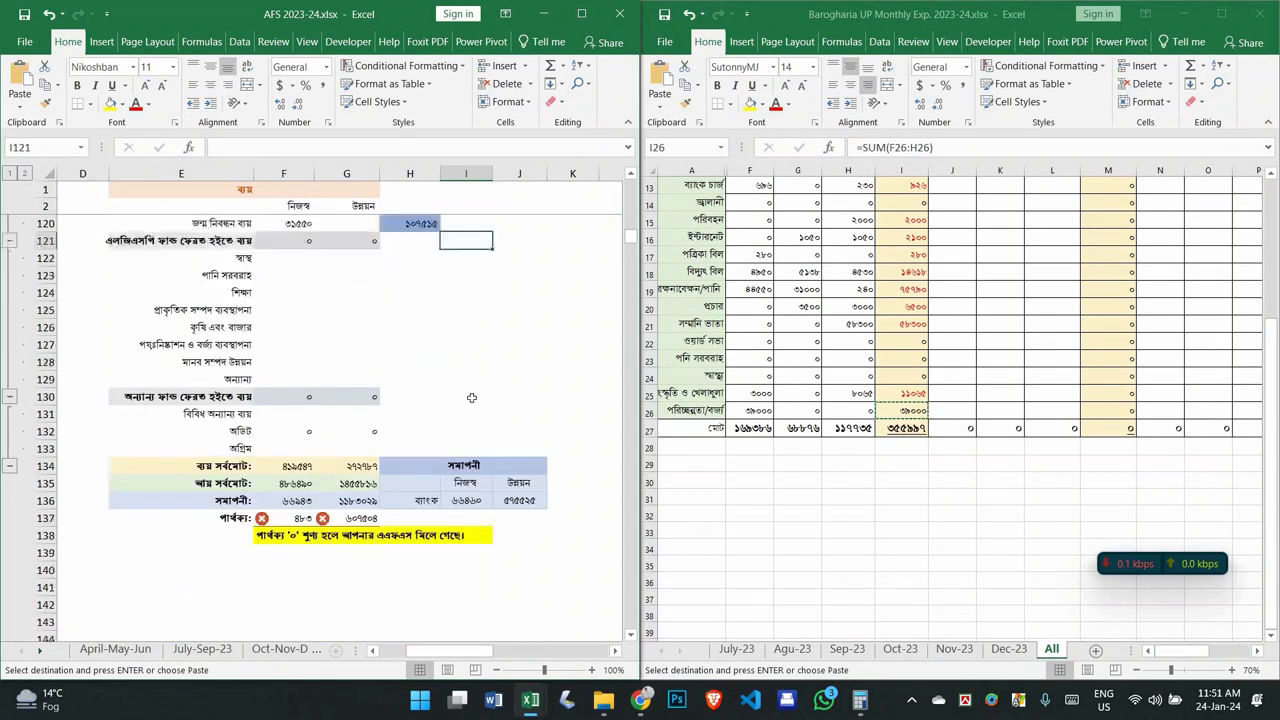
key("Escape")
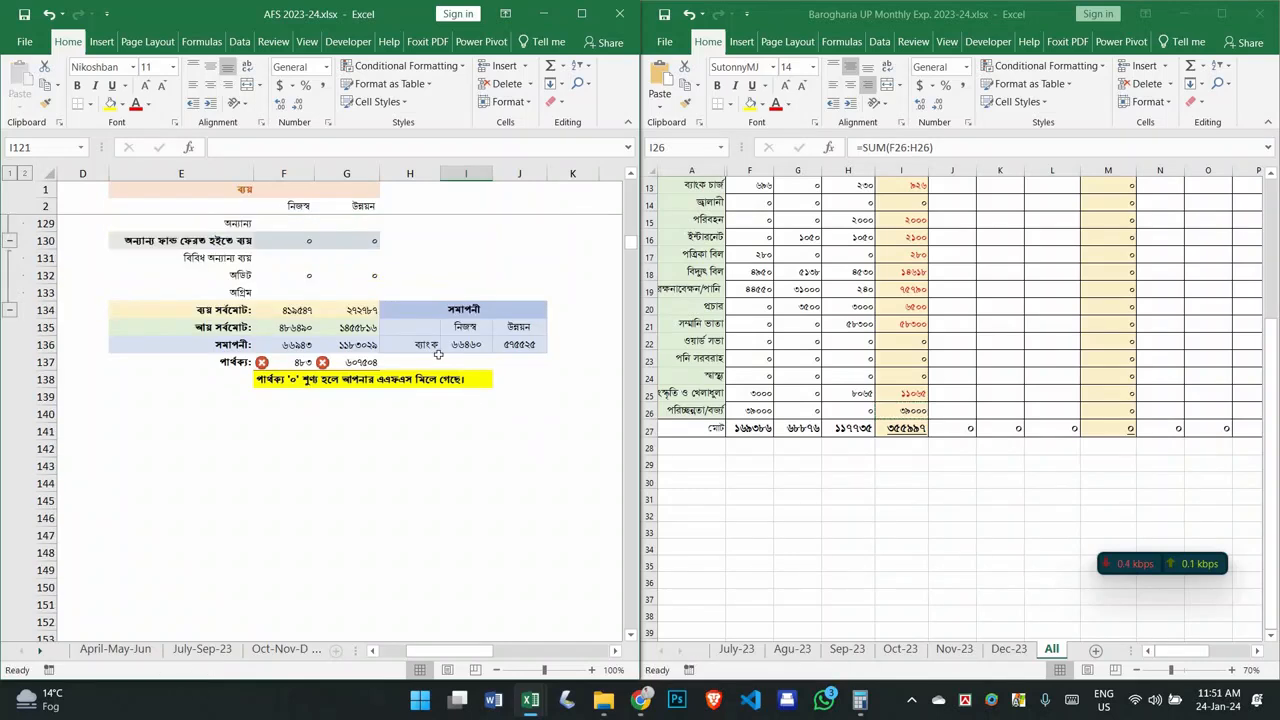
scroll(444, 416, "up", 2)
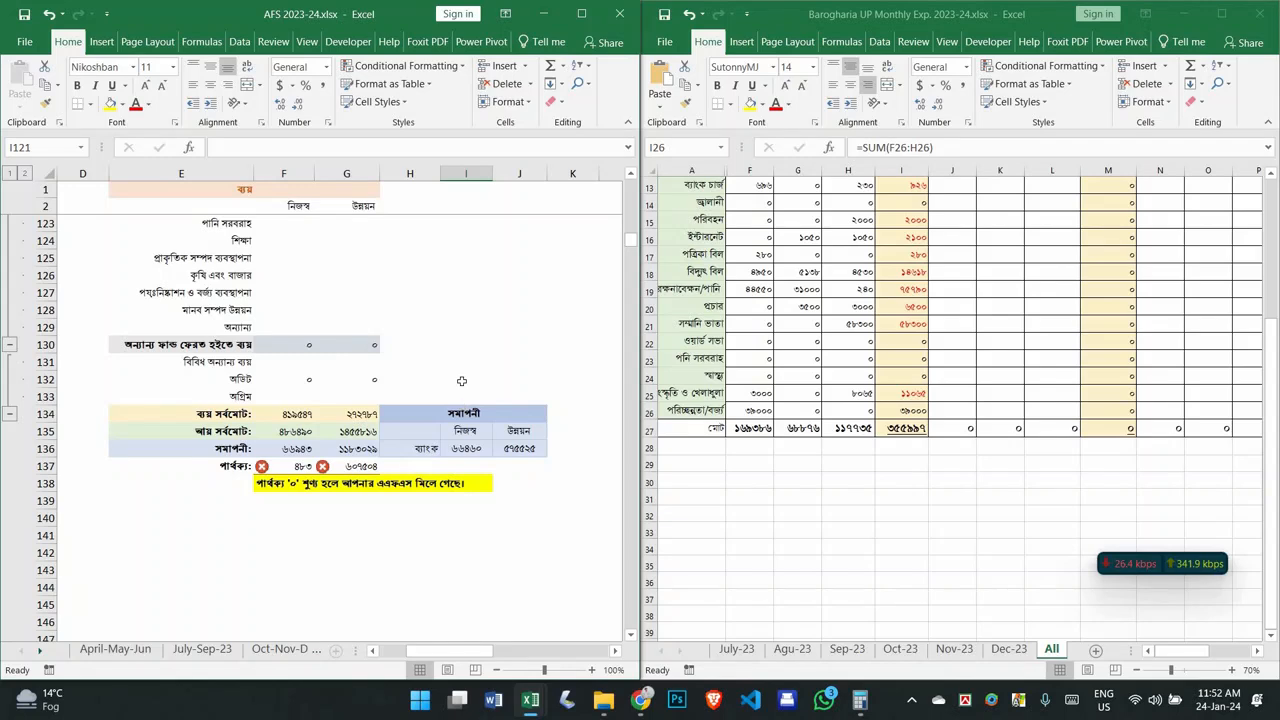
scroll(450, 428, "up", 2)
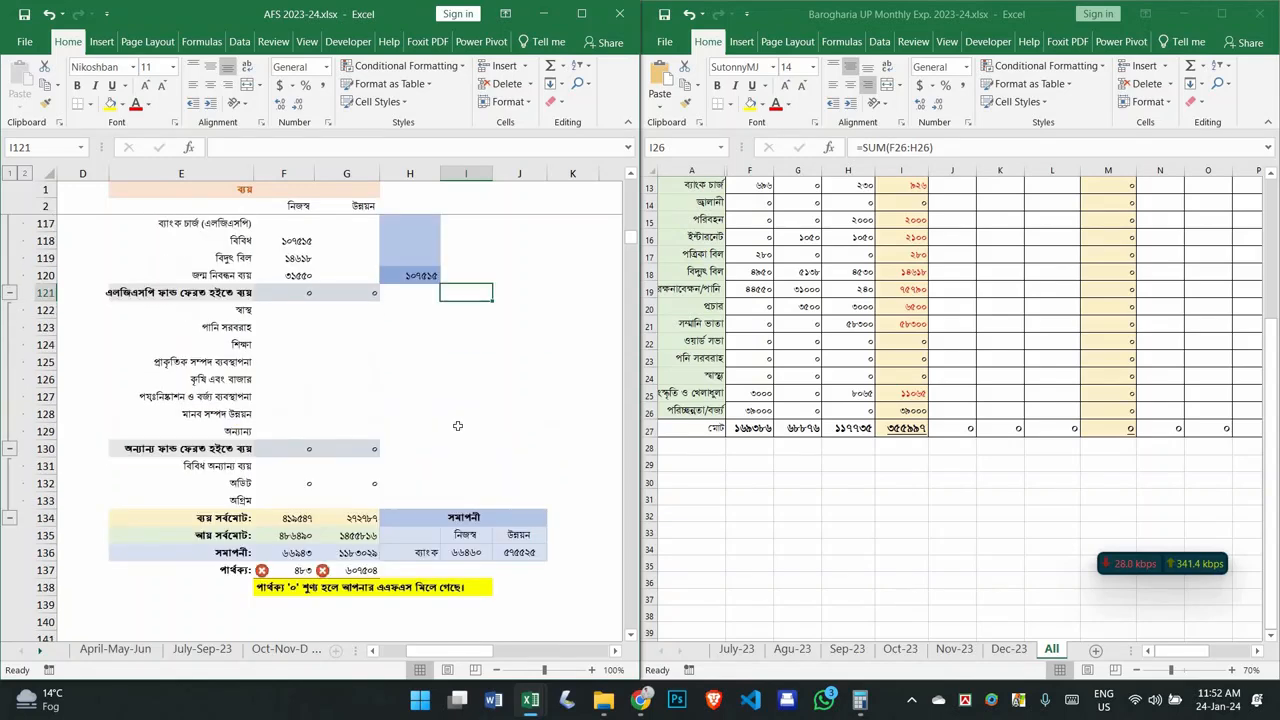
left_click(479, 430)
scroll(485, 425, "up", 8)
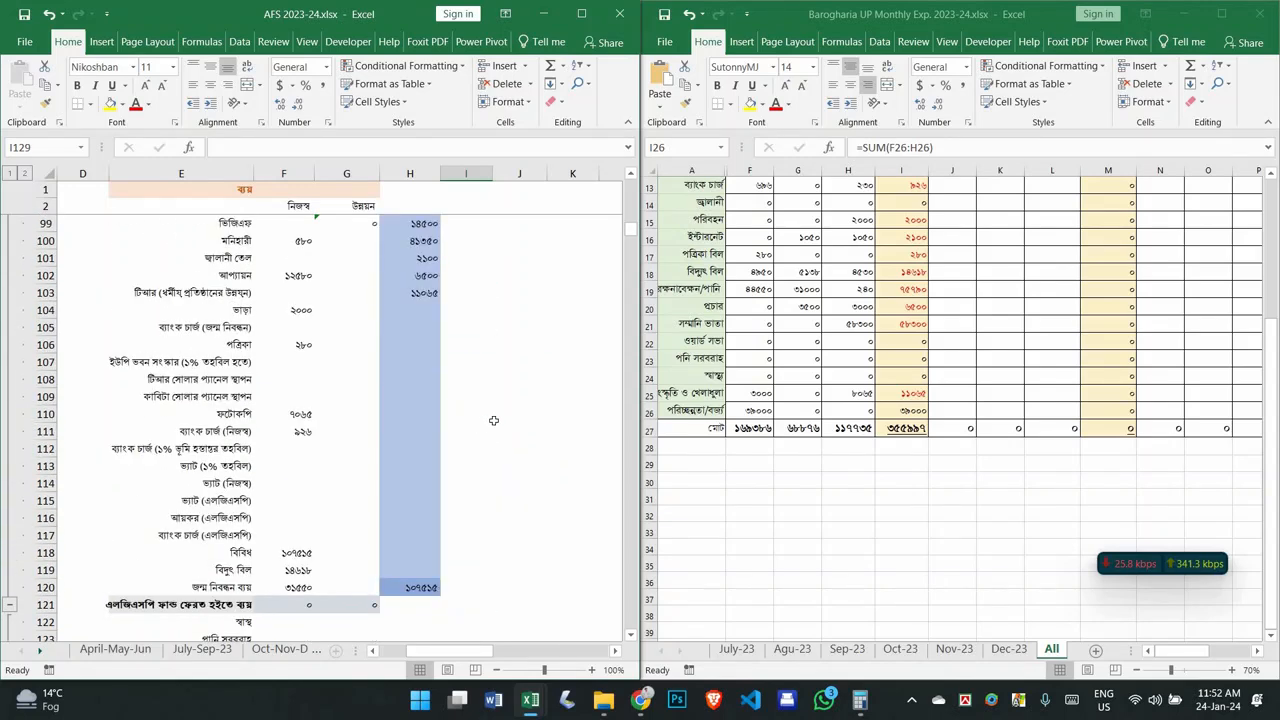
scroll(485, 430, "down", 15)
scroll(472, 473, "up", 2)
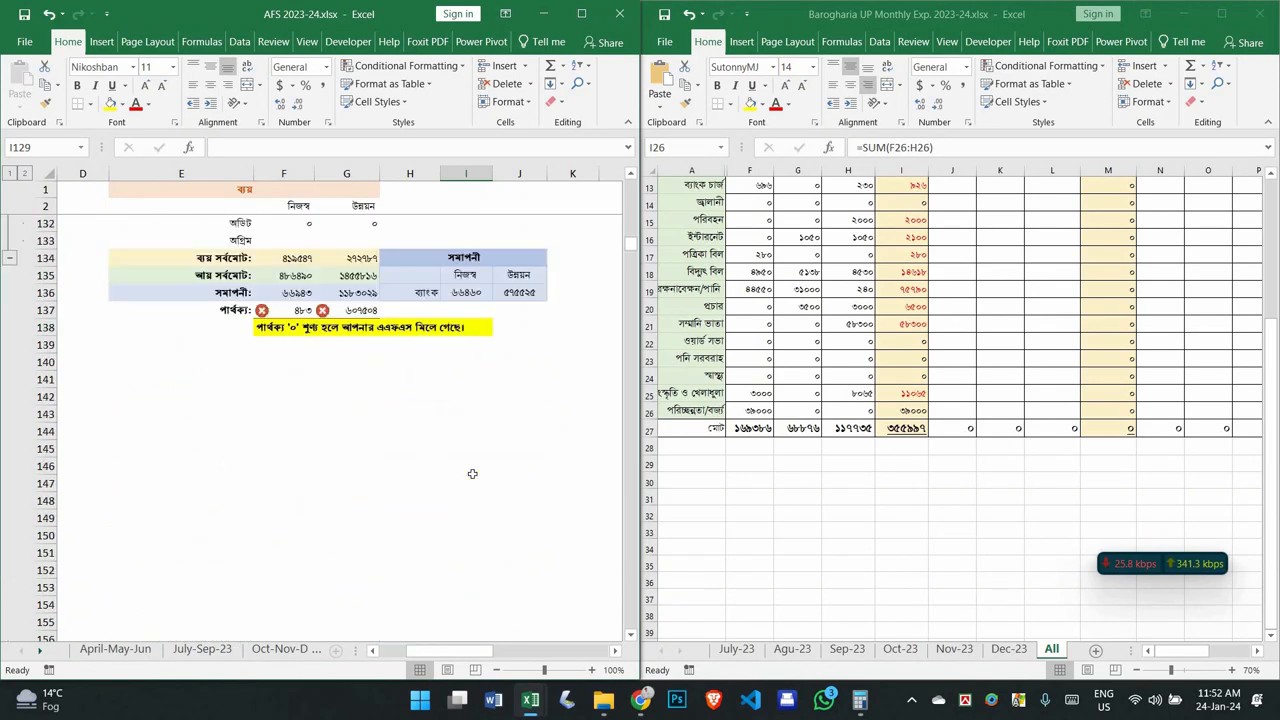
scroll(474, 478, "up", 13)
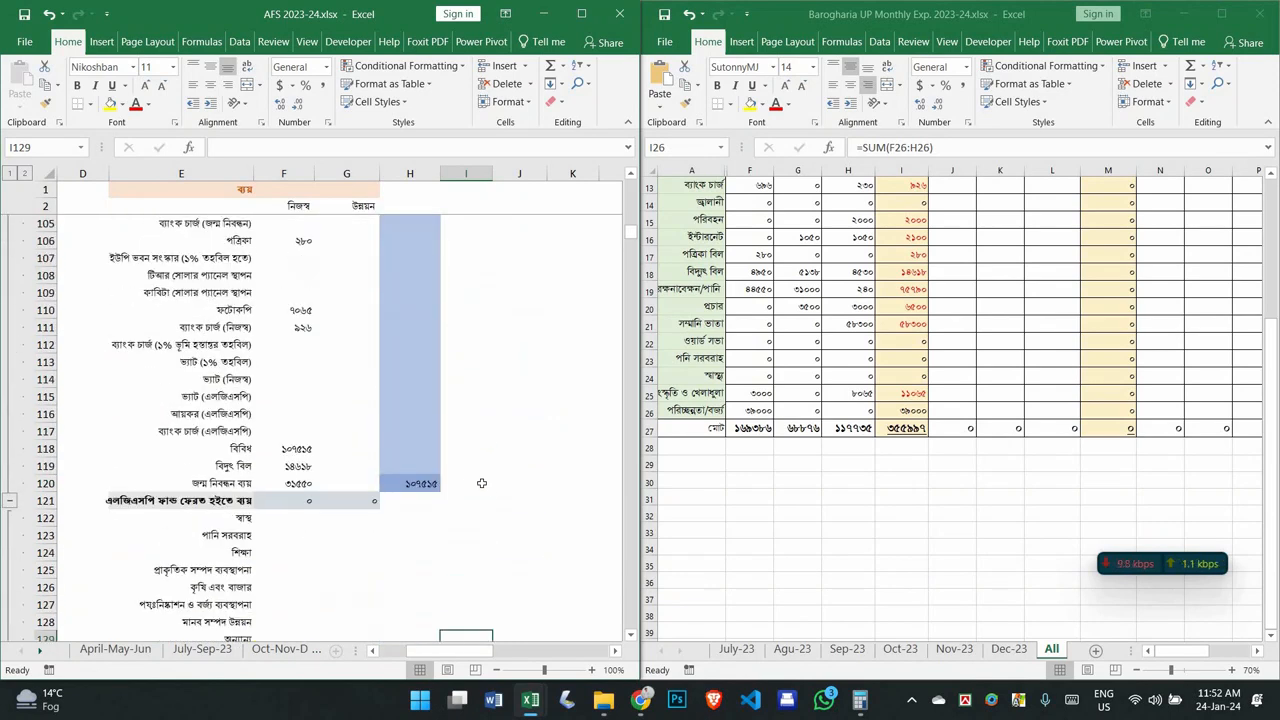
scroll(480, 487, "up", 2)
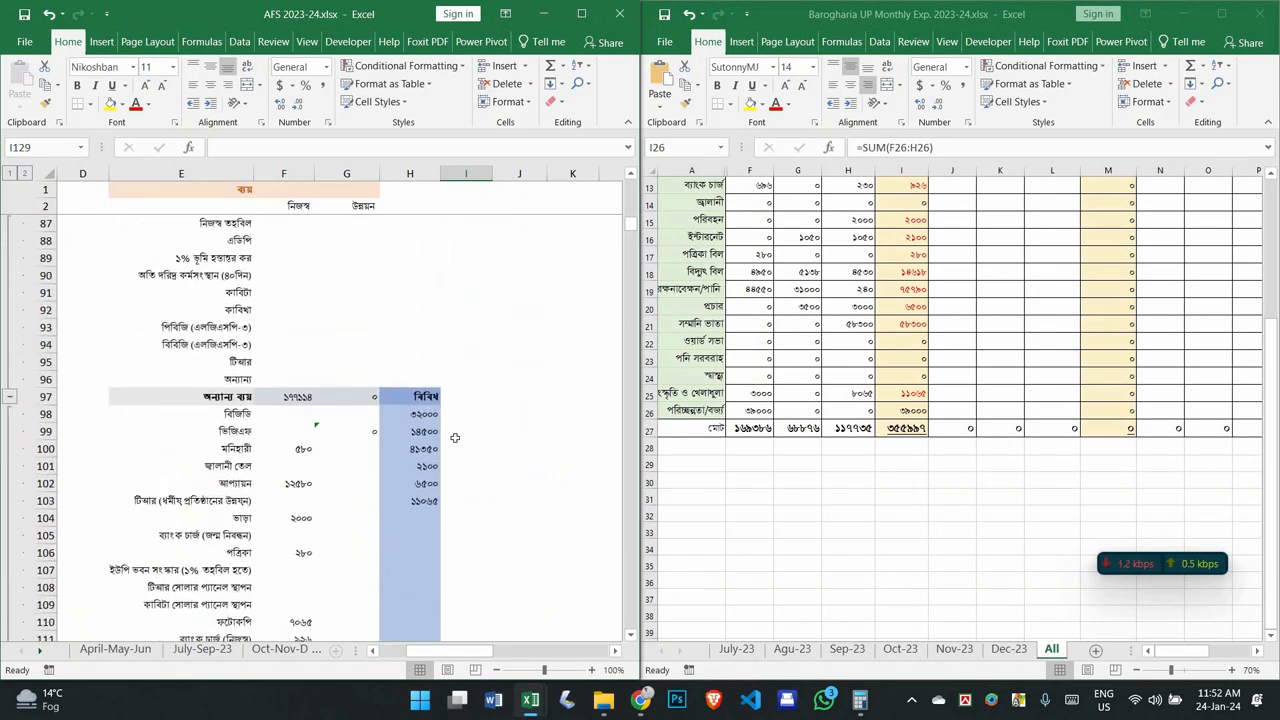
scroll(313, 396, "up", 10)
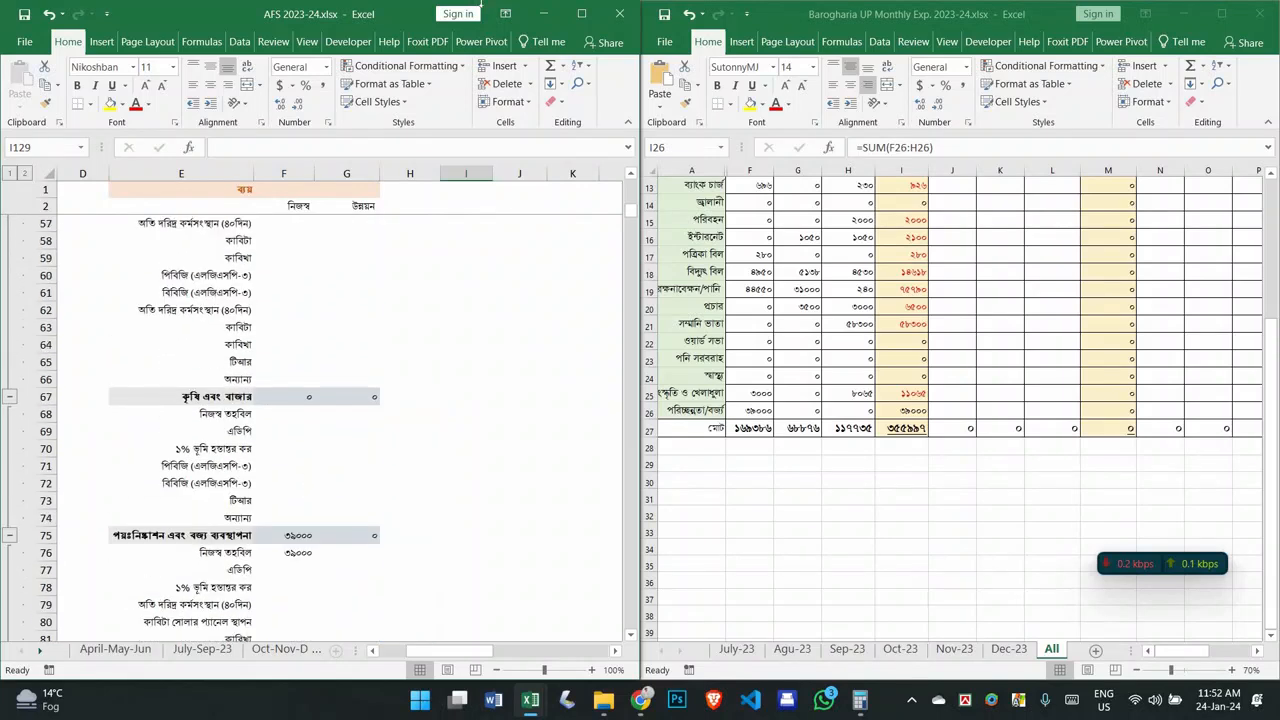
Step: Maximize the AFS workbook and copy the ভিজিডি development income 607159 from C38 for the বিজিডি expenditure row
key("super+Up")
scroll(364, 481, "down", 3)
left_click_drag(833, 652, 765, 652)
scroll(250, 472, "up", 7)
scroll(280, 425, "up", 5)
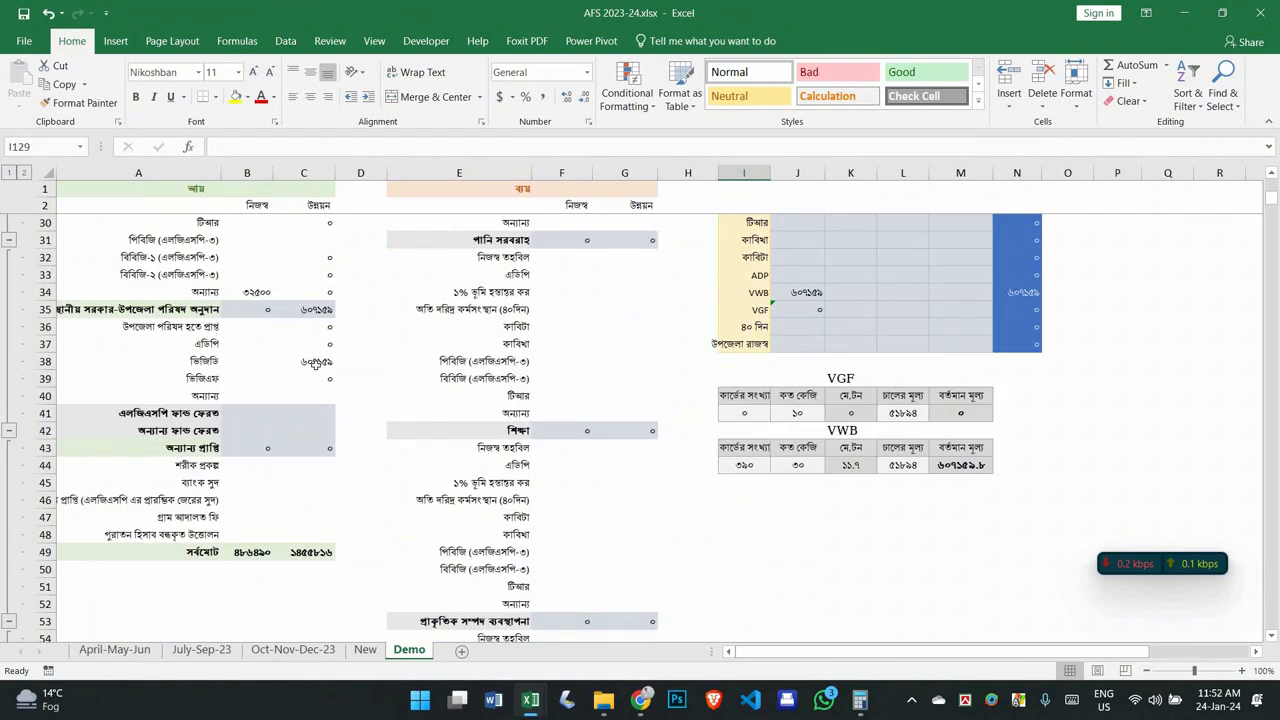
left_click(314, 363)
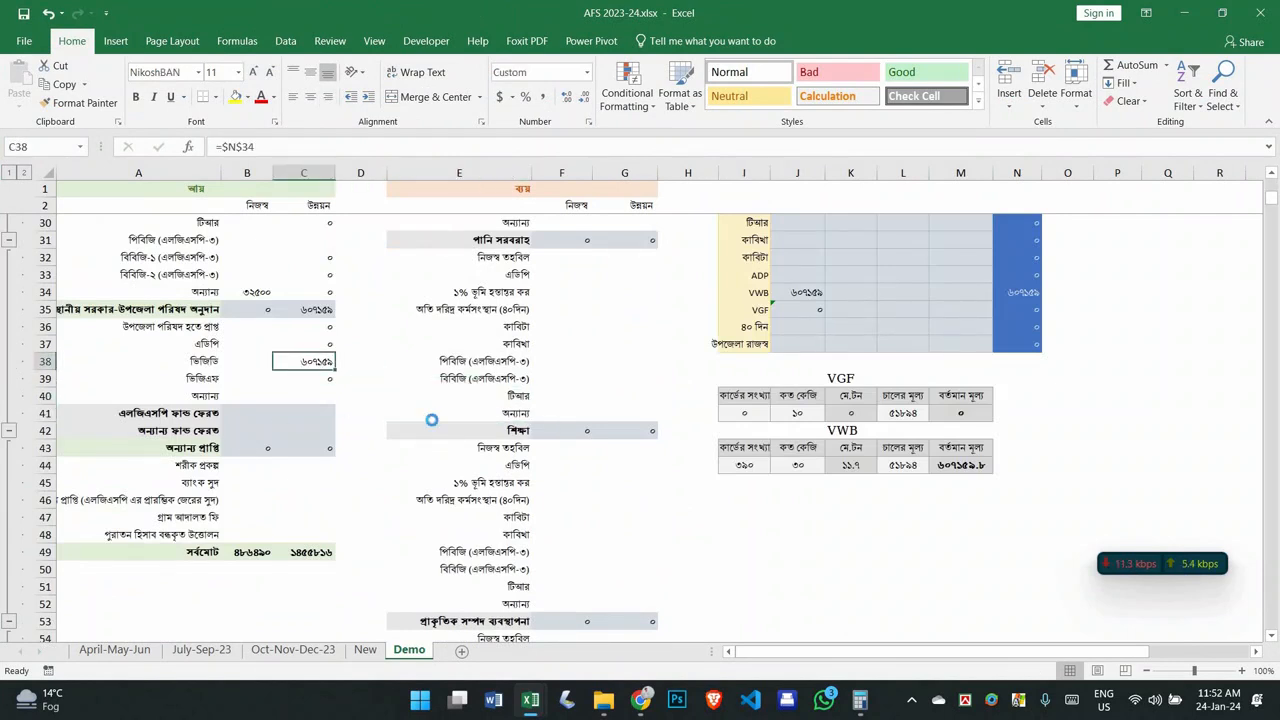
key("ctrl+c")
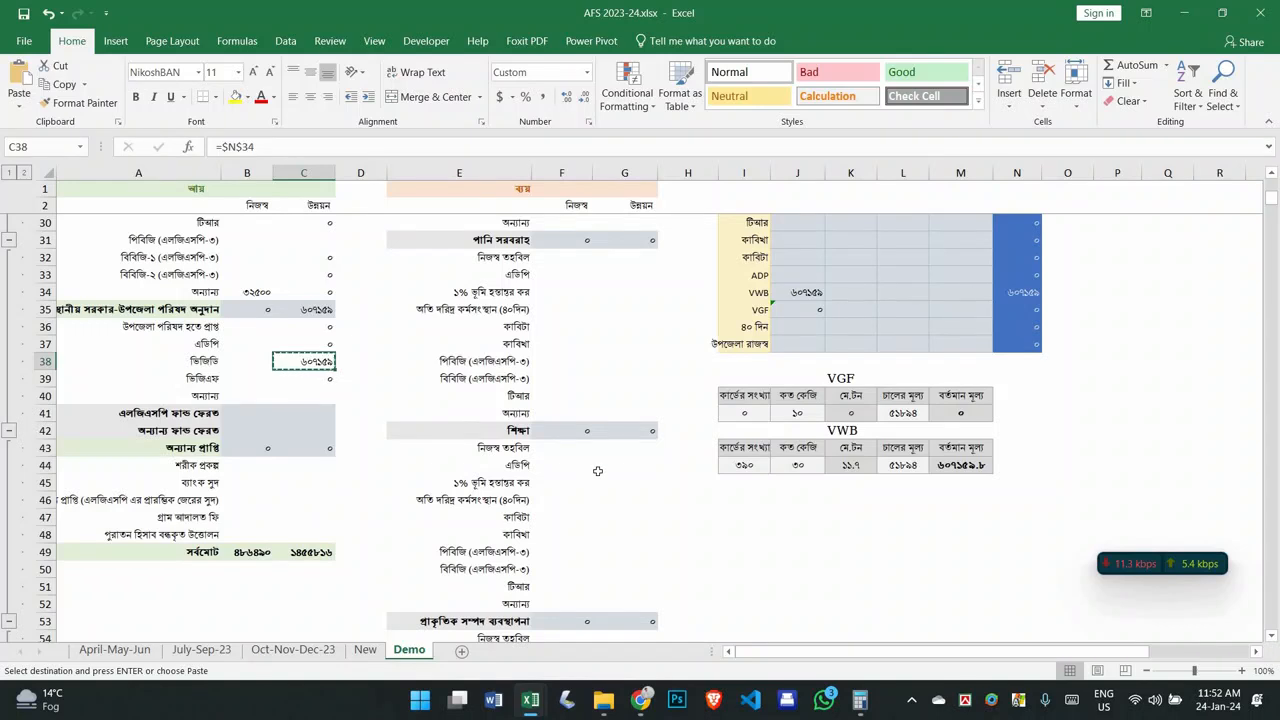
scroll(597, 471, "down", 7)
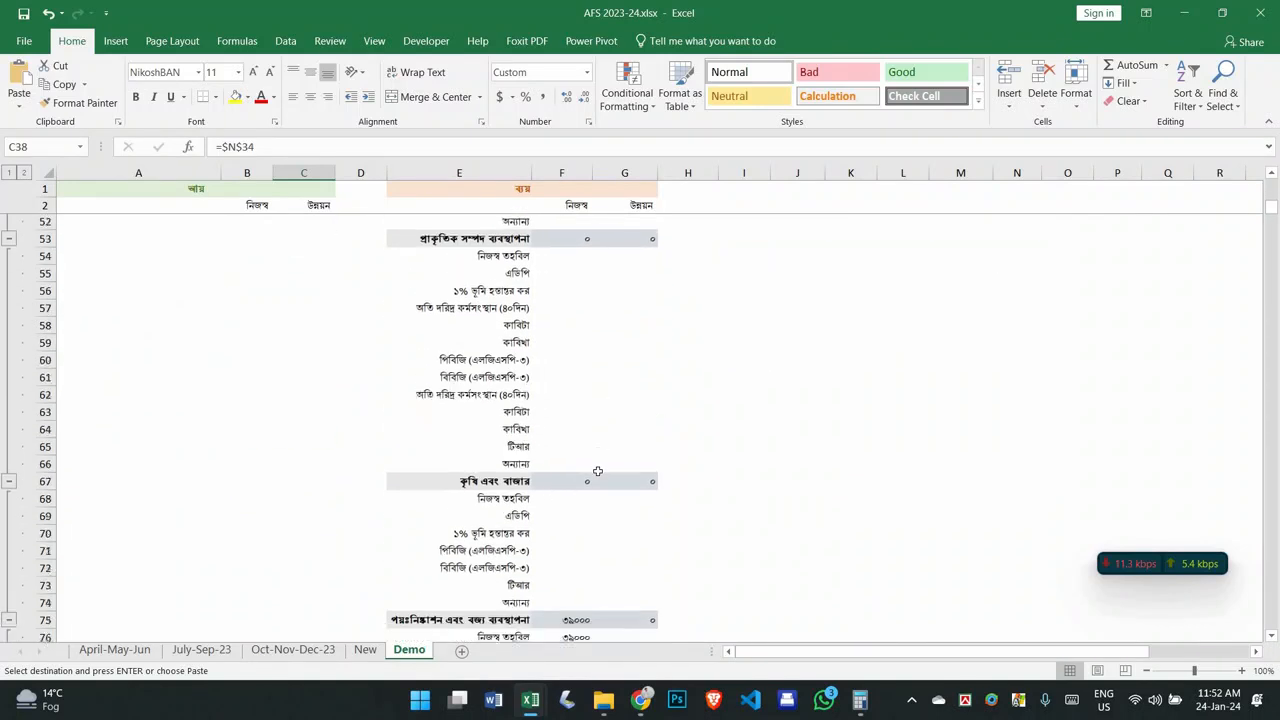
scroll(597, 471, "down", 12)
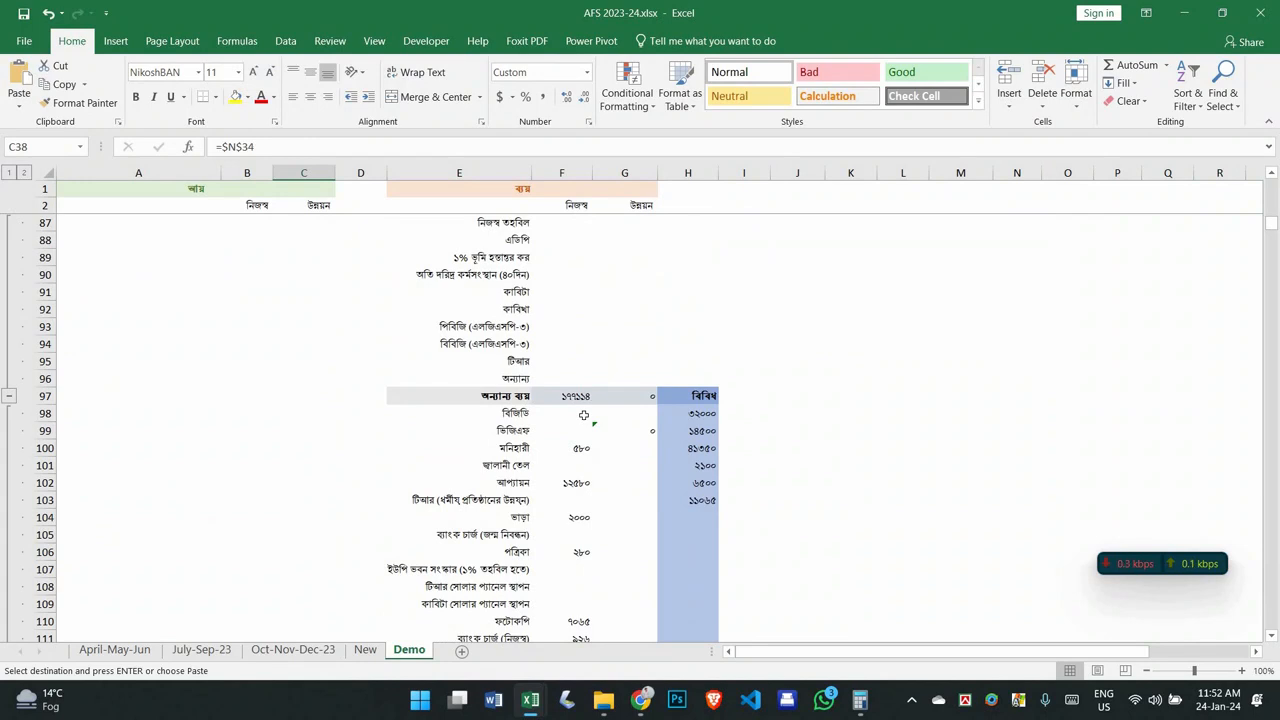
right_click(620, 418)
left_click(682, 136)
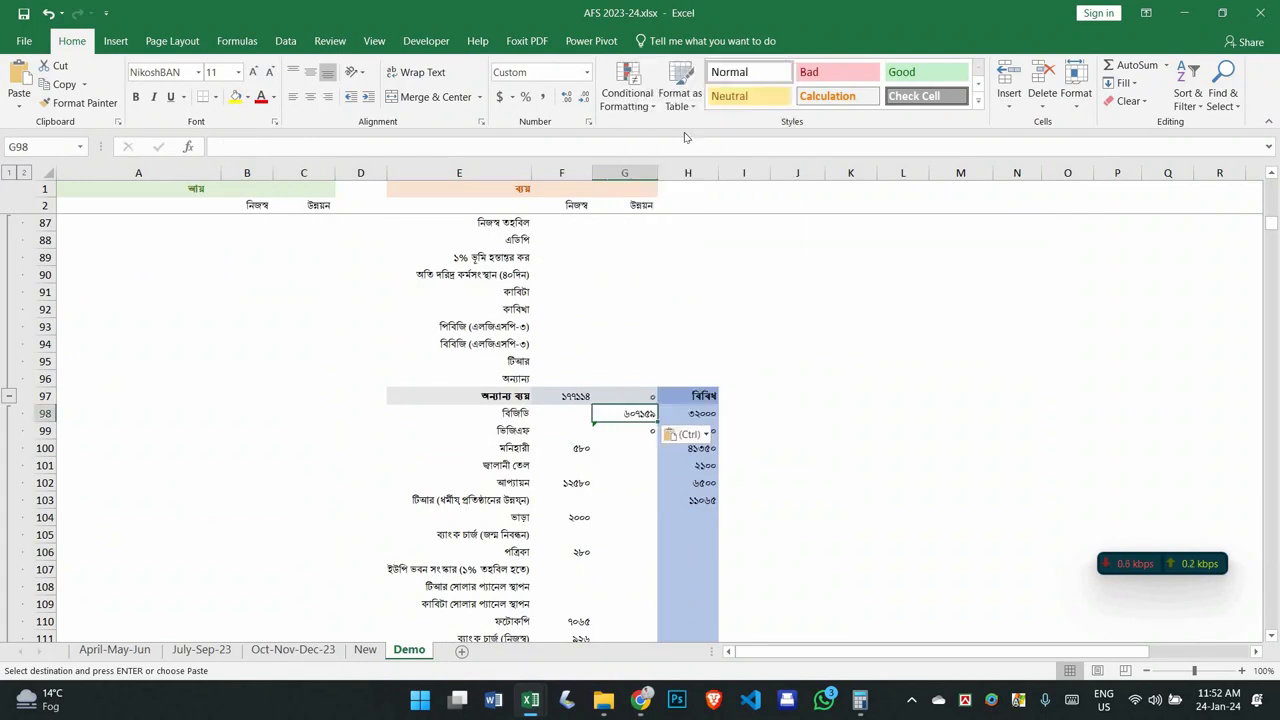
key("ctrl+z")
Step: Paste the copied ভিজিডি income as a link into G98, the development column of the বিজিডি expenditure row
right_click(639, 414)
left_click(803, 129)
left_click(899, 358)
key("Escape")
Step: Enter 345 in G112, the development column of the ব্যাংক চার্জ (১% ভূমি হস্তান্তর তহবিল) expenditure row
scroll(828, 534, "down", 13)
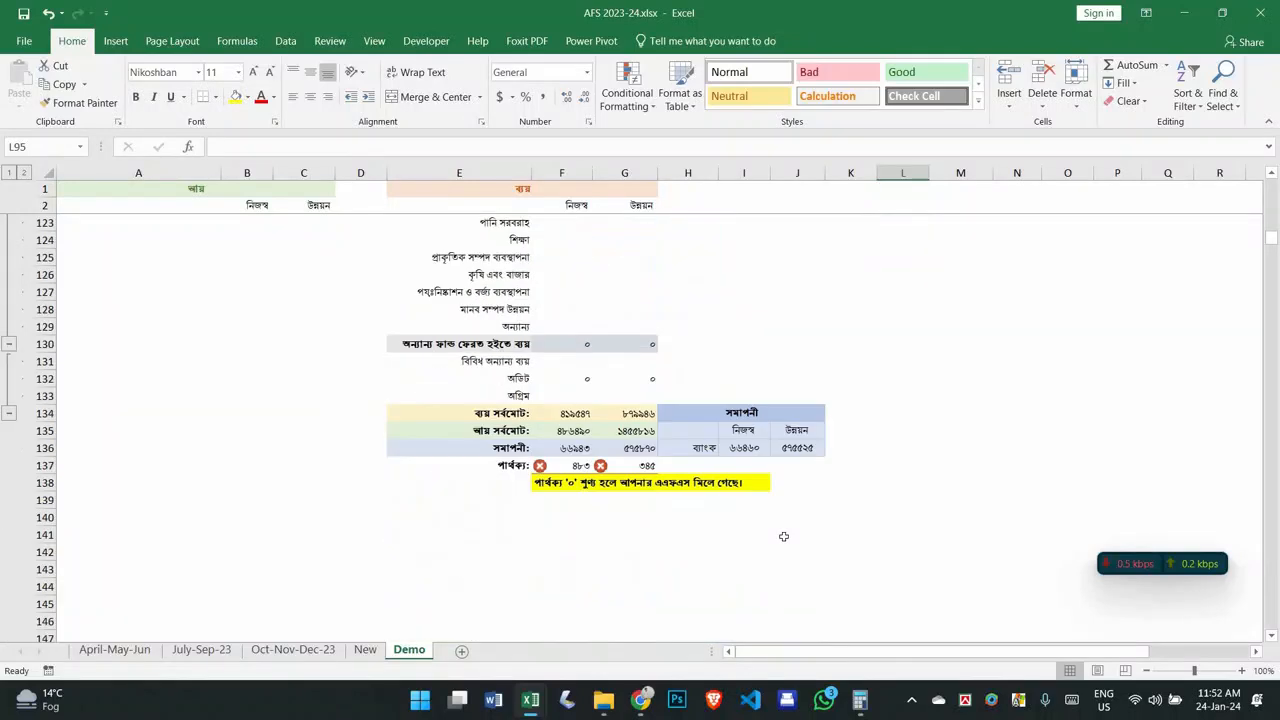
scroll(776, 536, "up", 2)
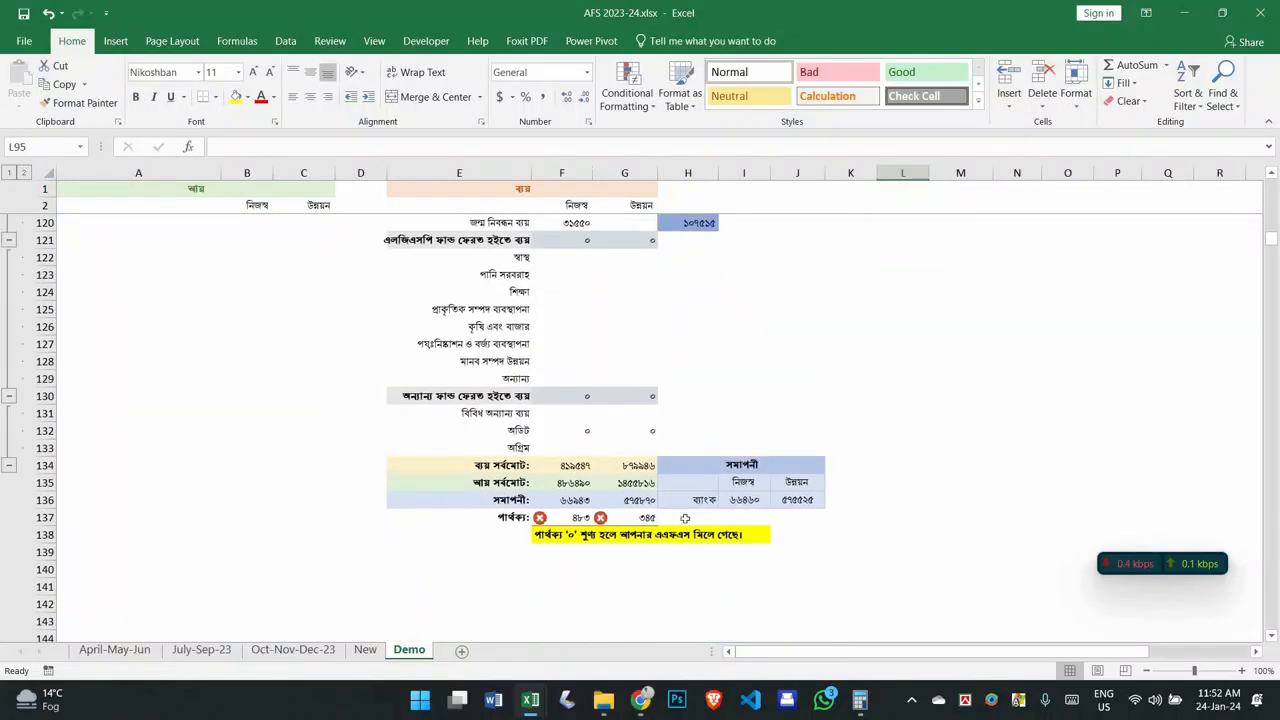
left_click(646, 518)
scroll(692, 492, "up", 3)
scroll(634, 480, "down", 1)
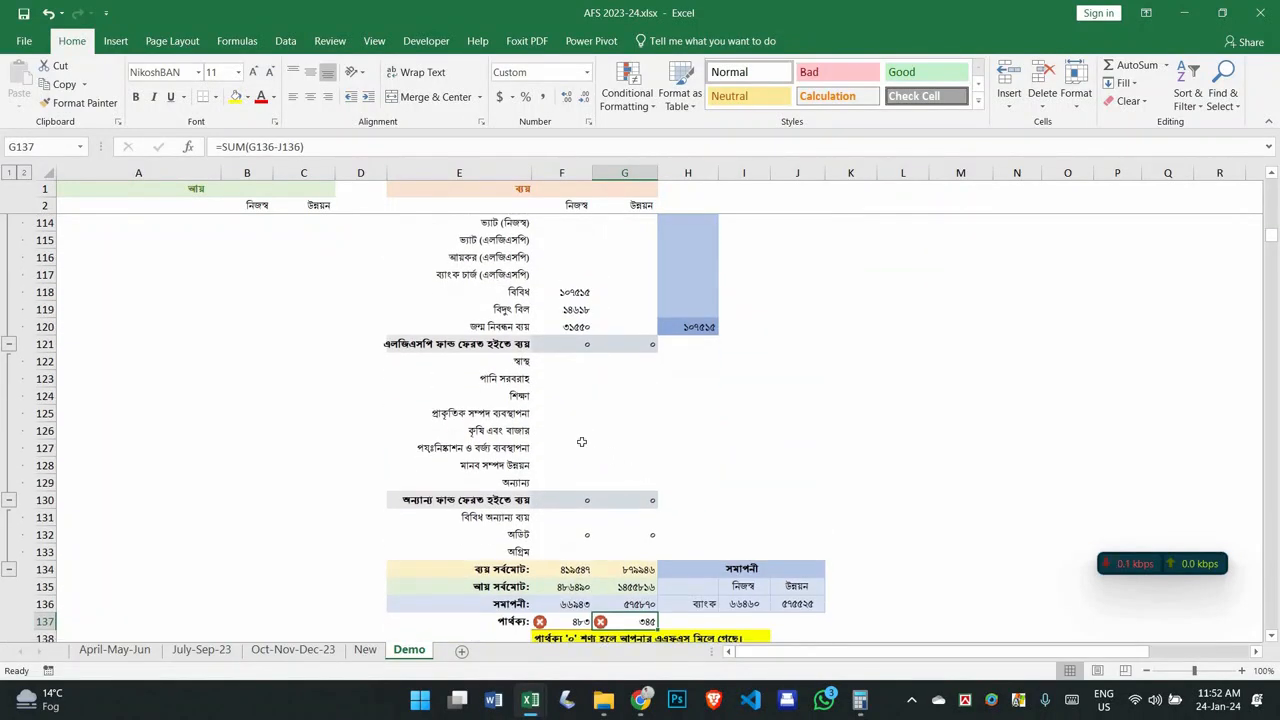
scroll(575, 420, "up", 3)
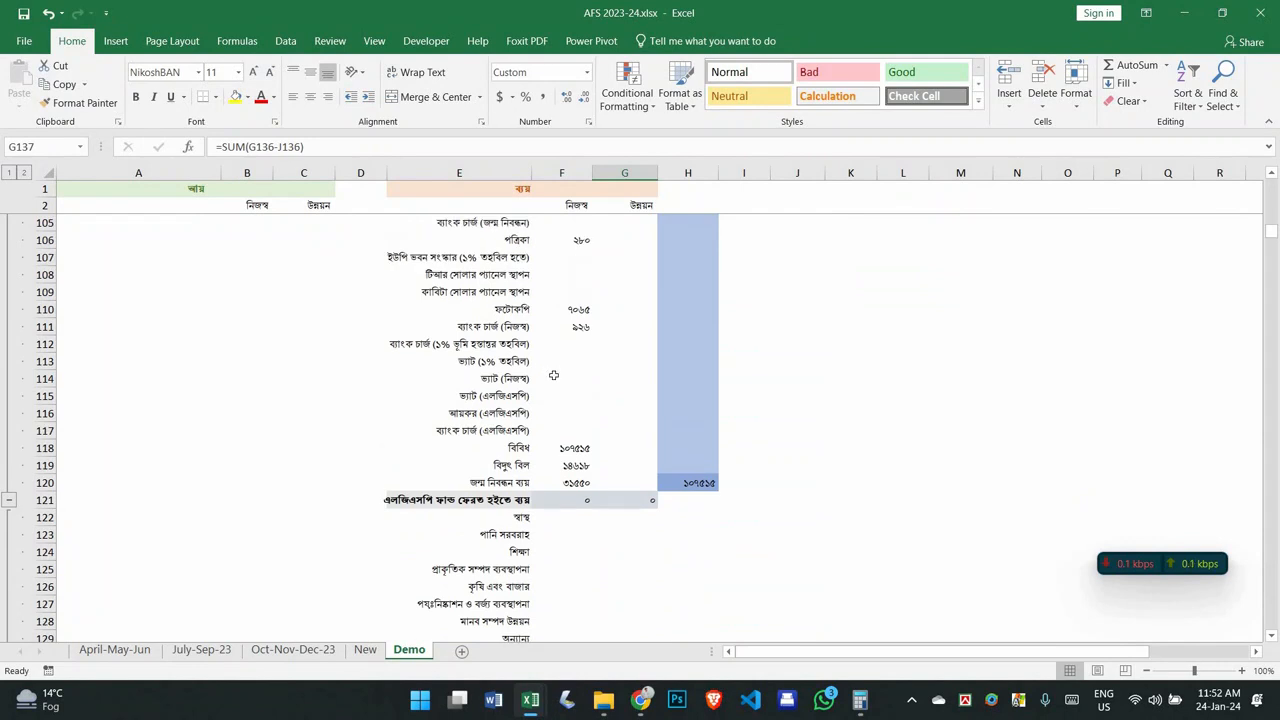
left_click(610, 345)
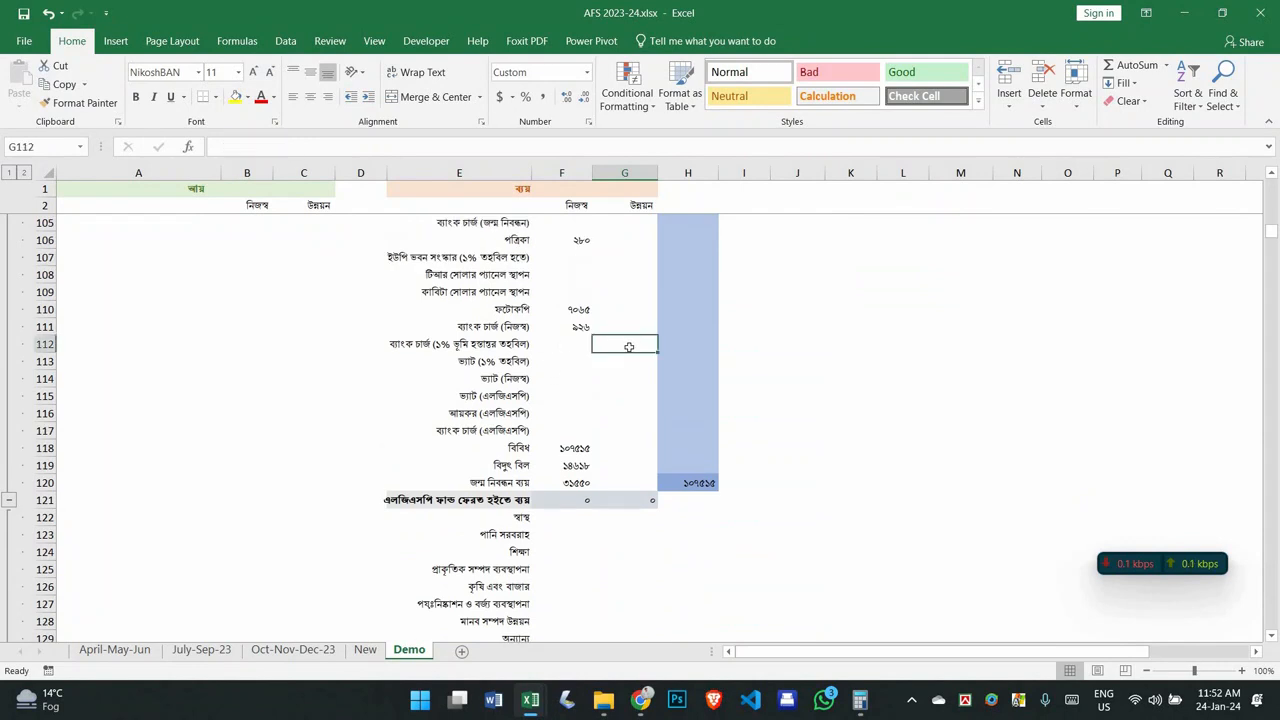
type("345")
key("Return")
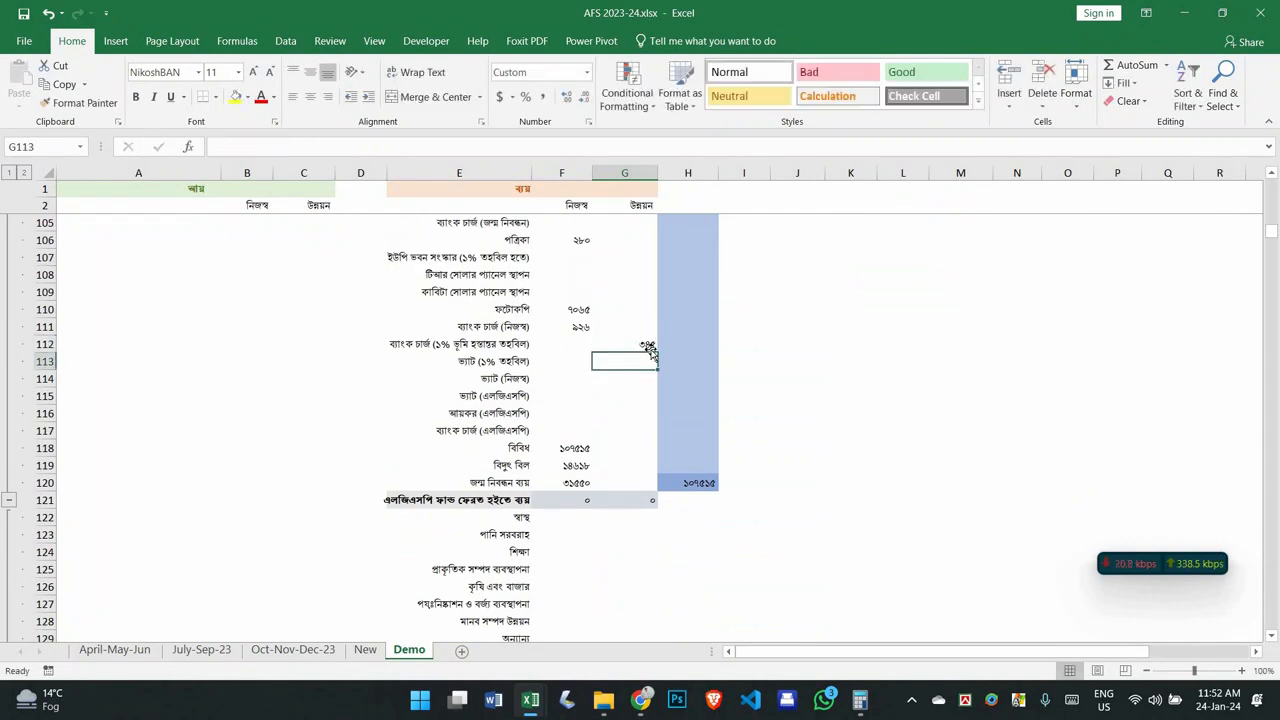
Step: Enter 483 in F105, the own-fund column of the ব্যাংক চার্জ (জন্ম নিবন্ধন) expenditure row
scroll(770, 420, "down", 8)
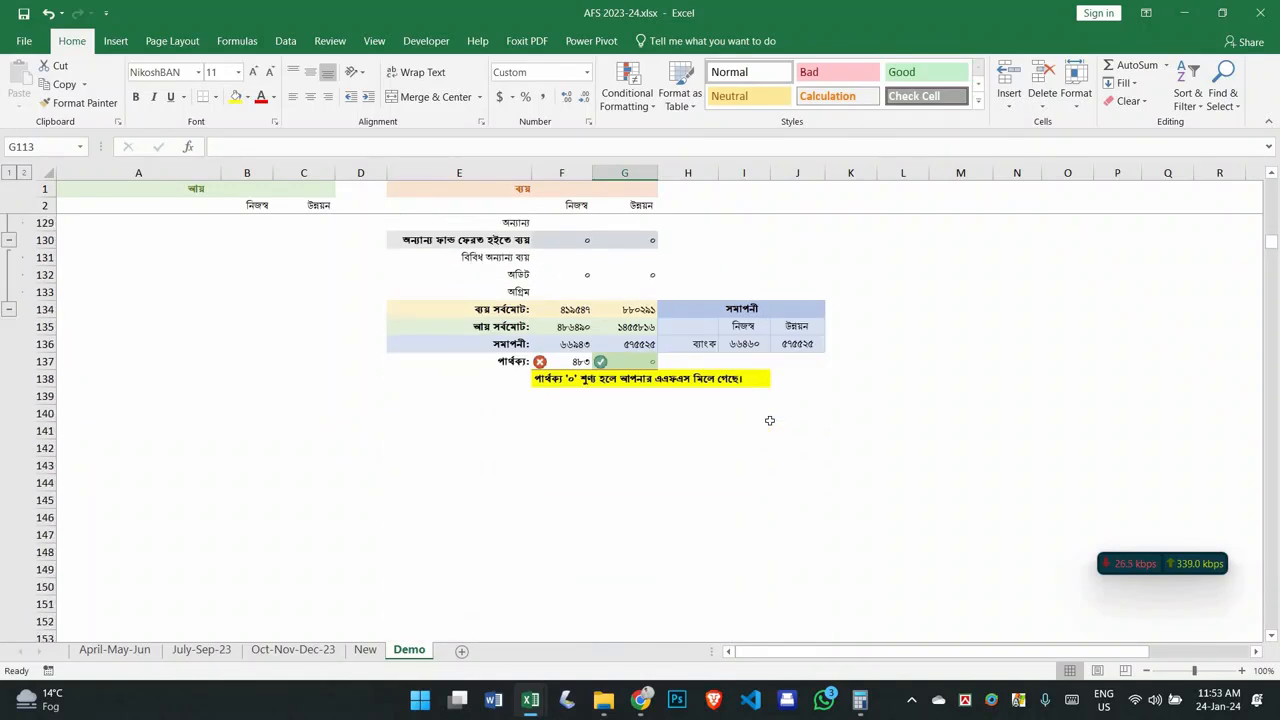
left_click(766, 426)
left_click(580, 361)
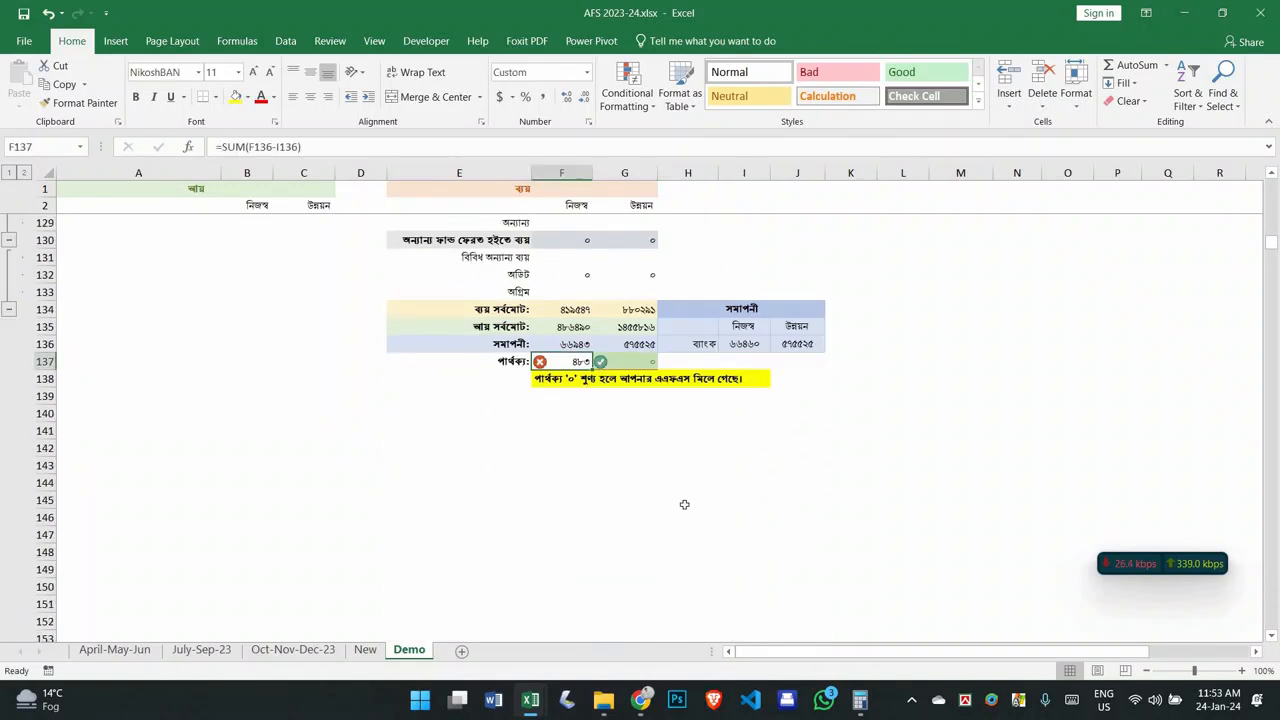
scroll(690, 506, "up", 2)
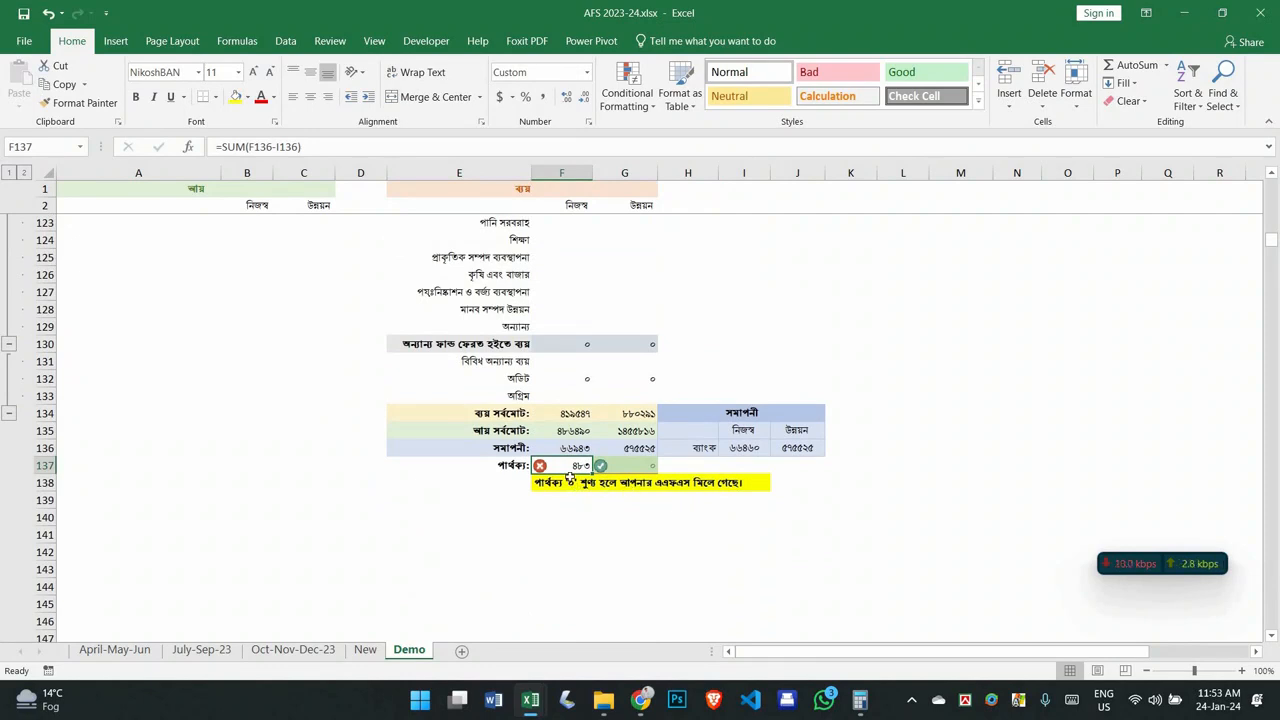
scroll(568, 470, "up", 6)
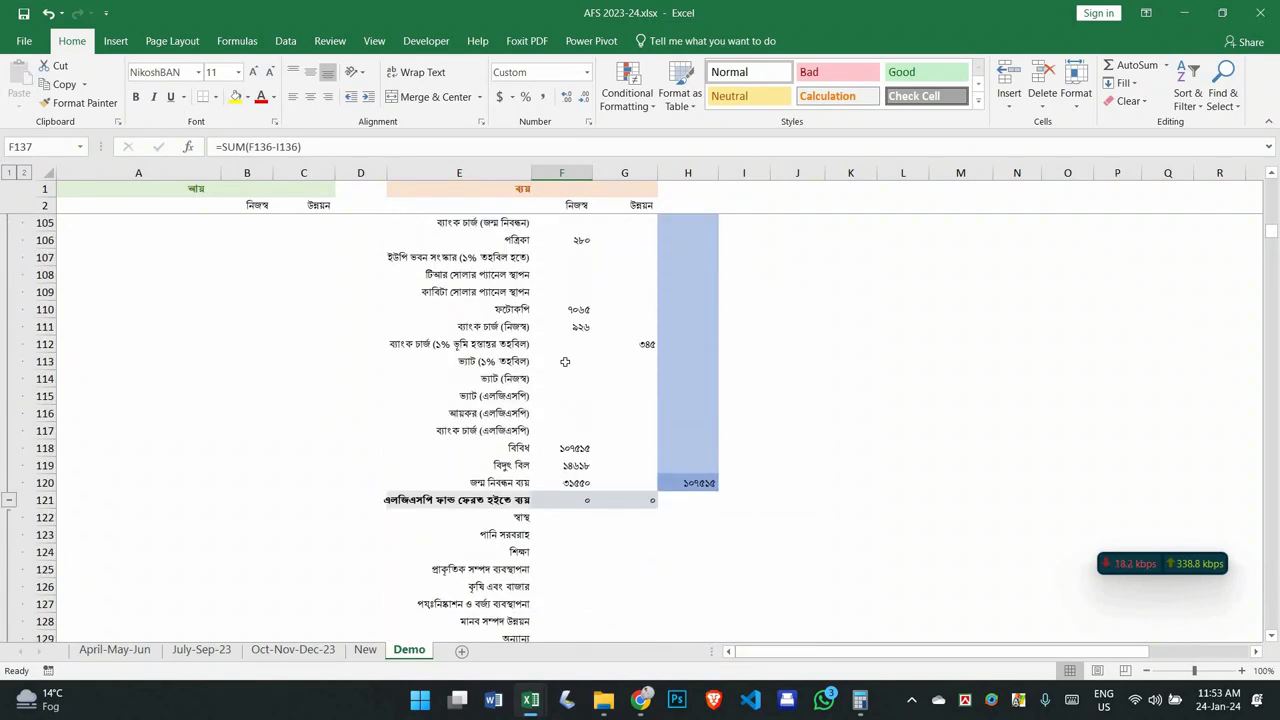
scroll(565, 361, "up", 1)
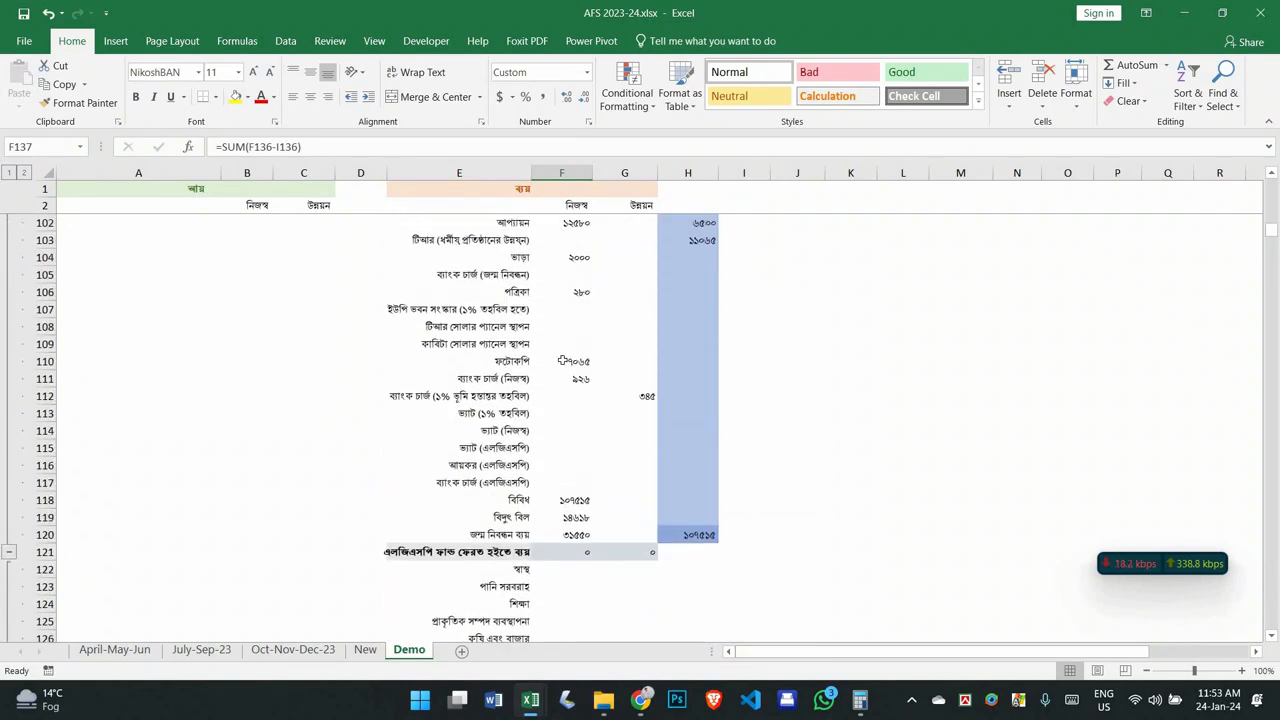
left_click(568, 275)
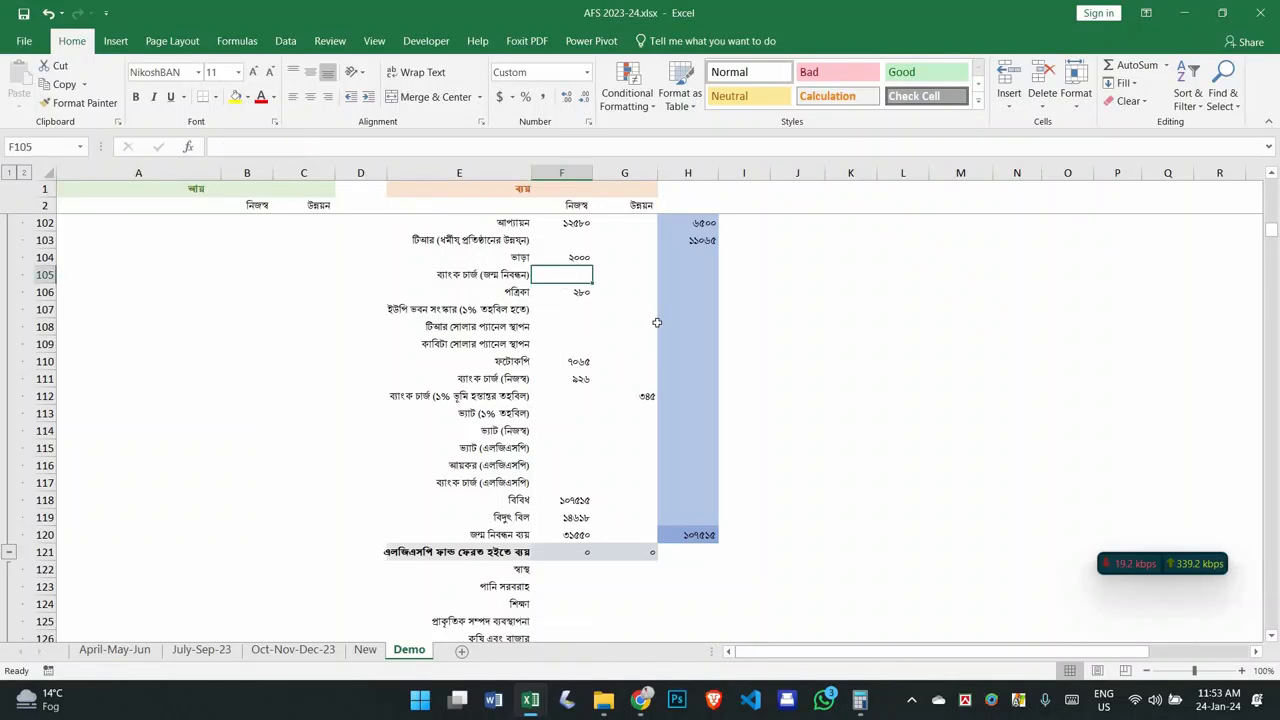
type("483")
key("Return")
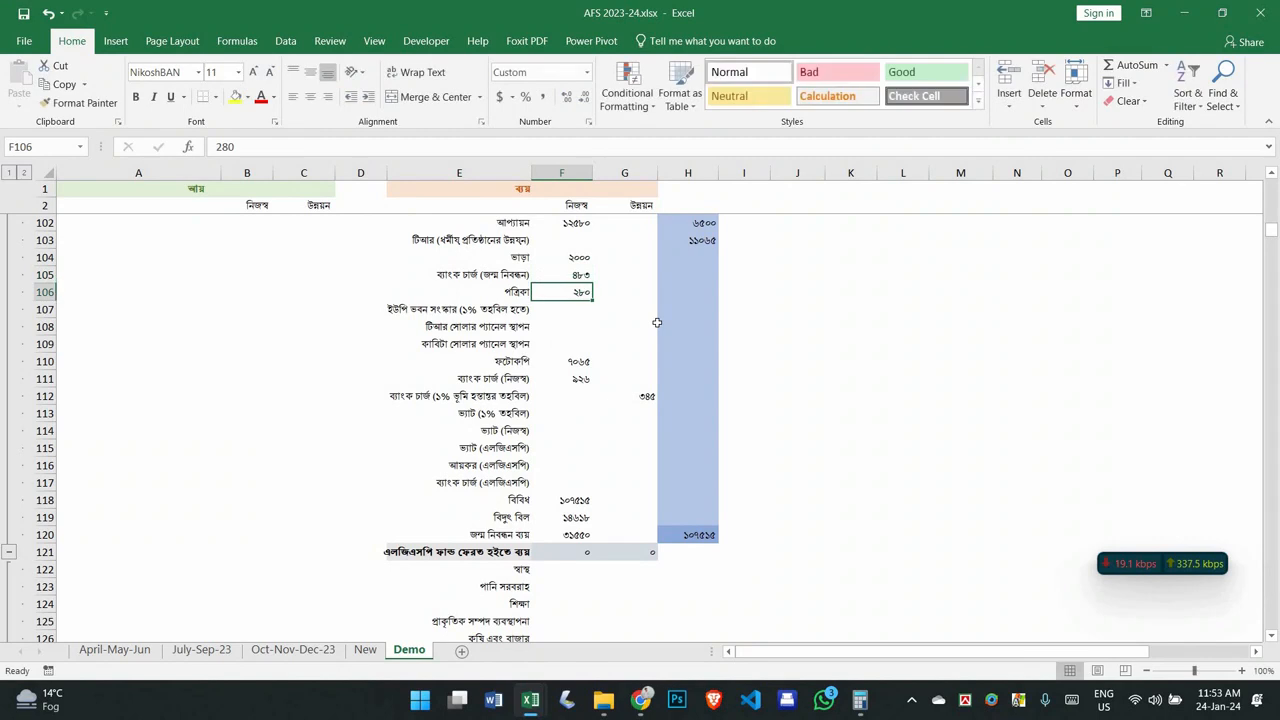
Step: Check the expenditure total, closing balance and difference rows for both the own and development funds
scroll(754, 408, "up", 2)
scroll(754, 408, "down", 6)
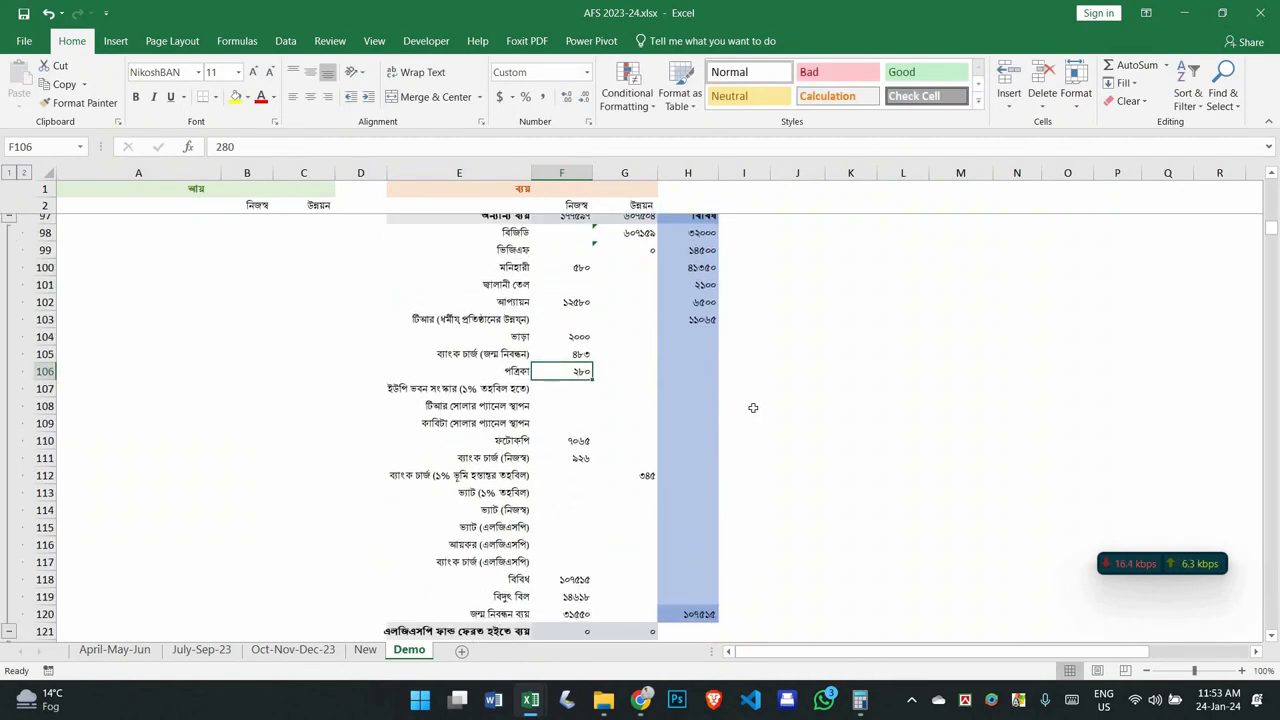
scroll(756, 413, "down", 3)
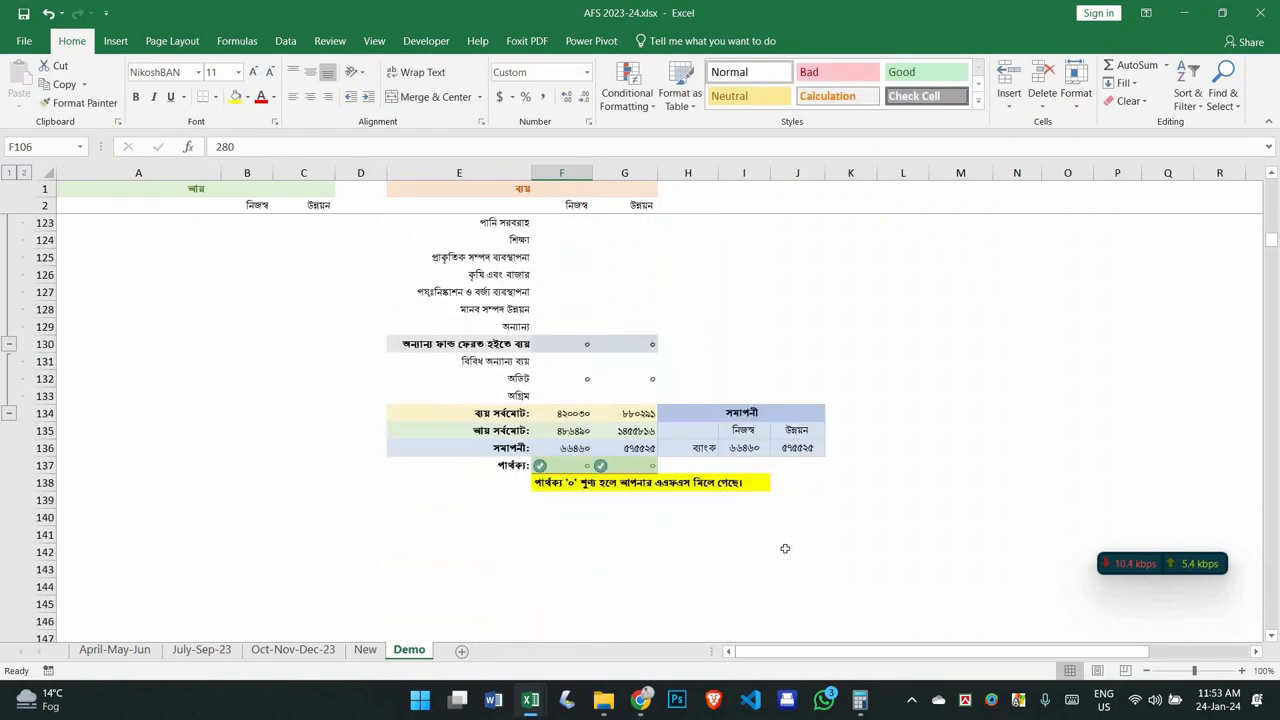
left_click(790, 548)
left_click(646, 467)
left_click(818, 550)
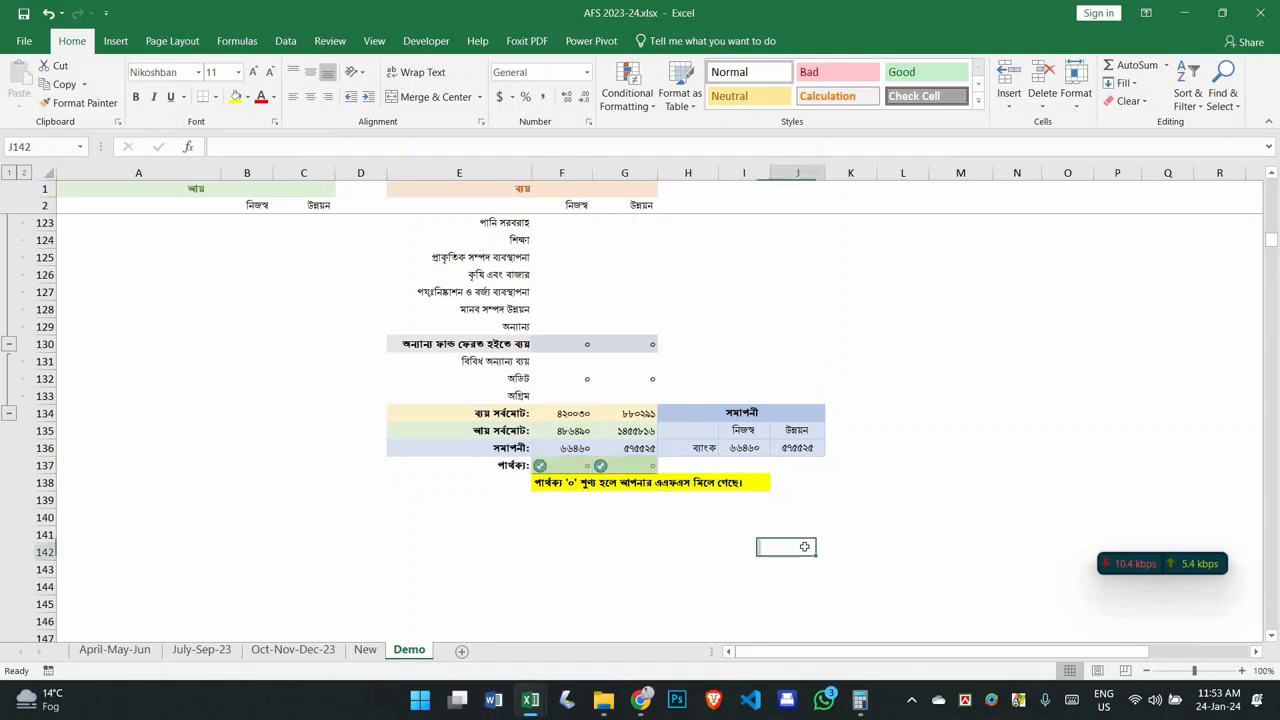
scroll(820, 545, "up", 1)
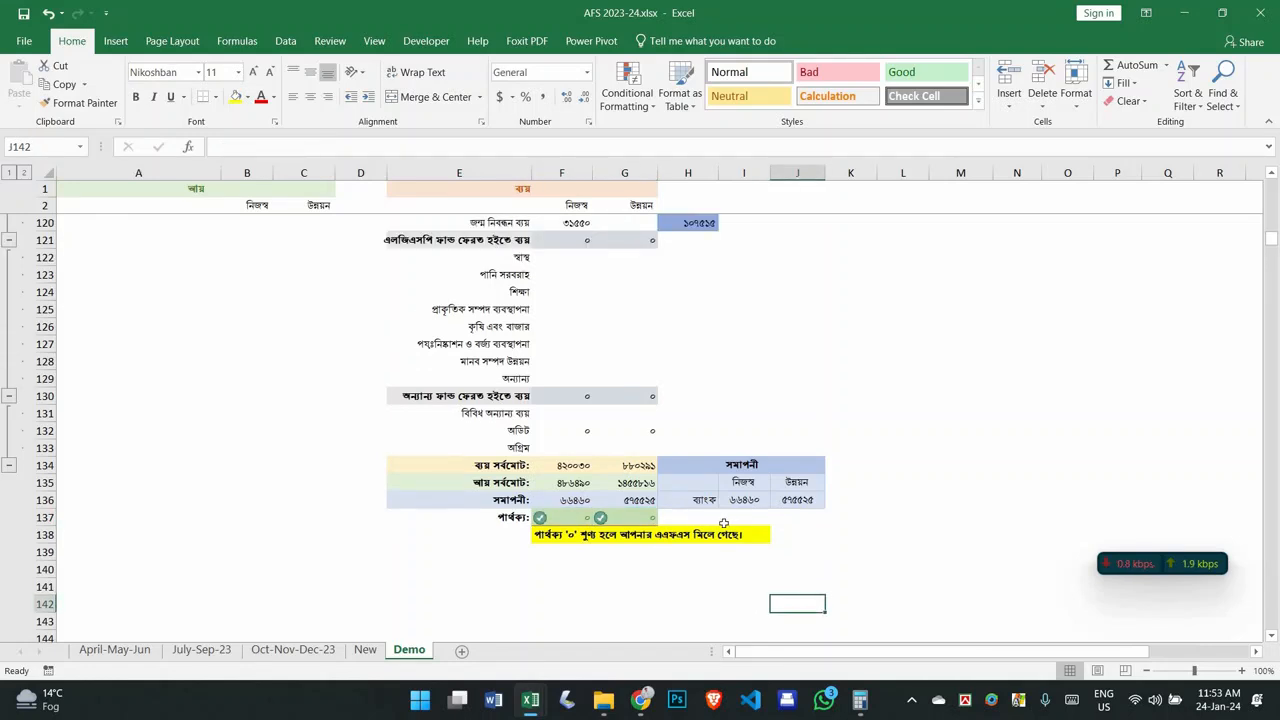
scroll(637, 353, "up", 1)
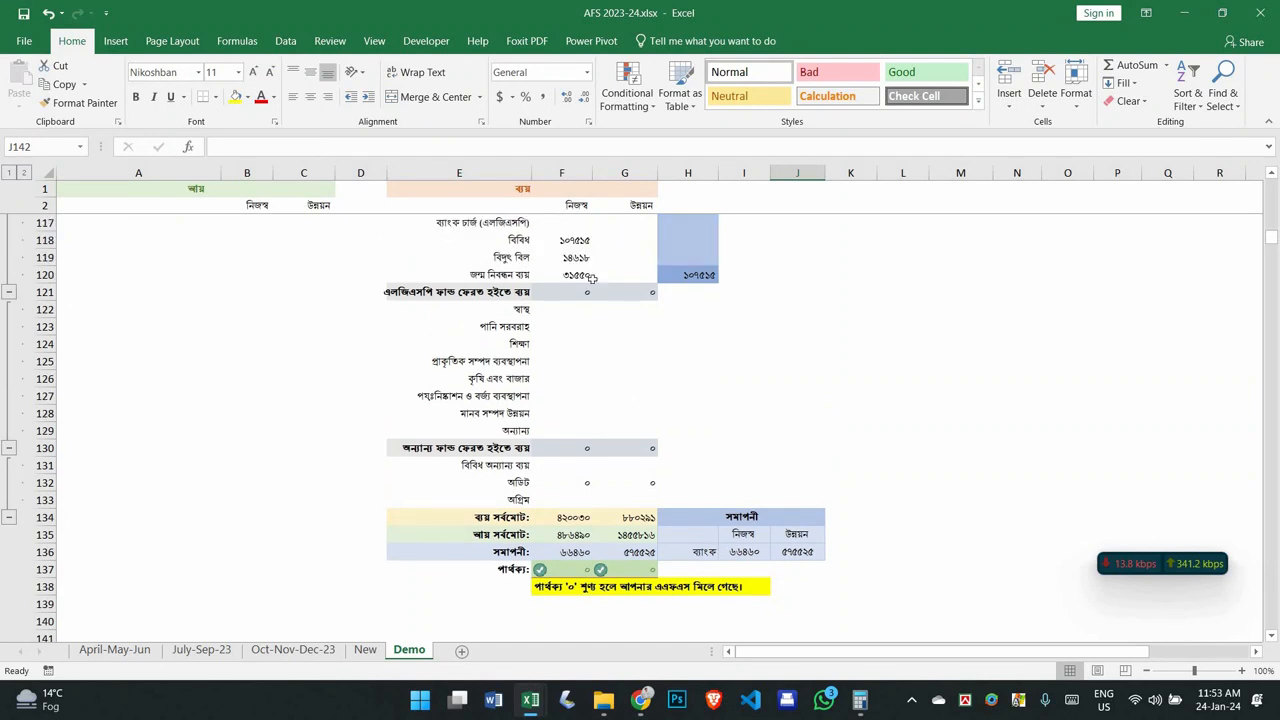
Step: Try clearing the বিদ্যুৎ বিল own-fund expenditure in F119 and undo the deletion
left_click(576, 257)
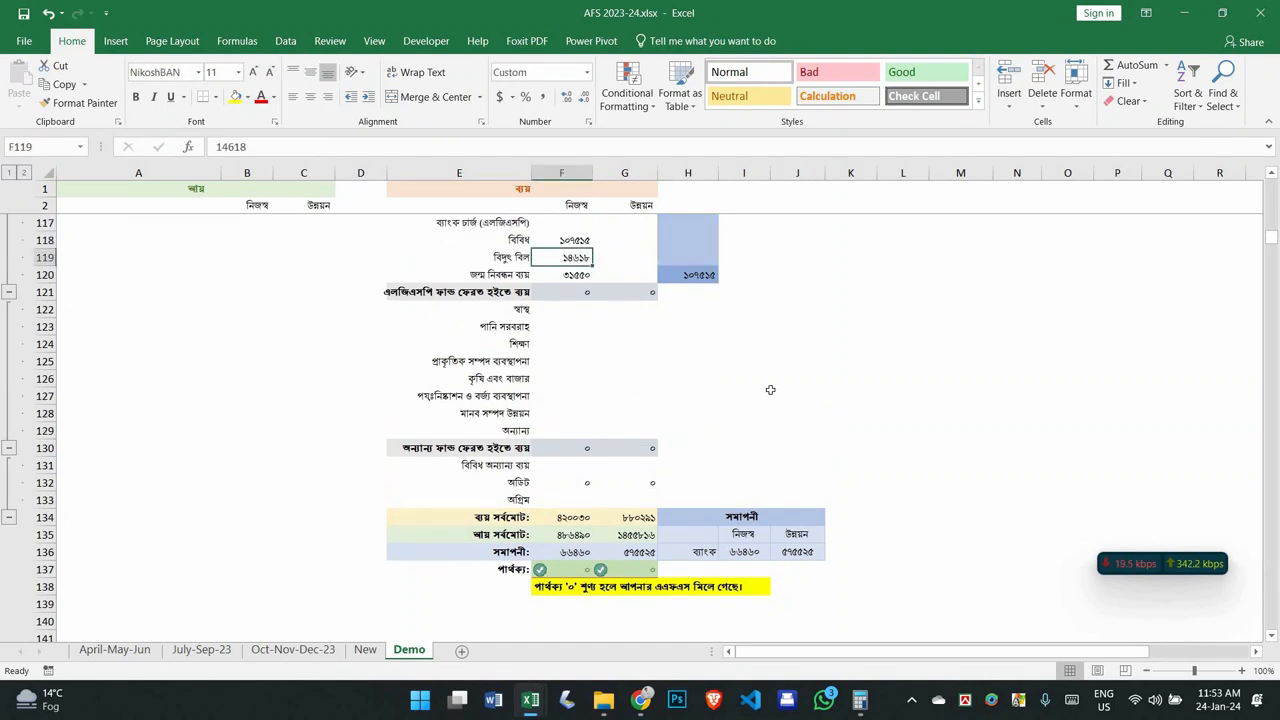
key("Delete")
key("ctrl+z")
Step: Try 111111111 in F122, the own-fund স্বাস্থ্য row, to test the difference check, and undo the entry
left_click(566, 310)
type("111")
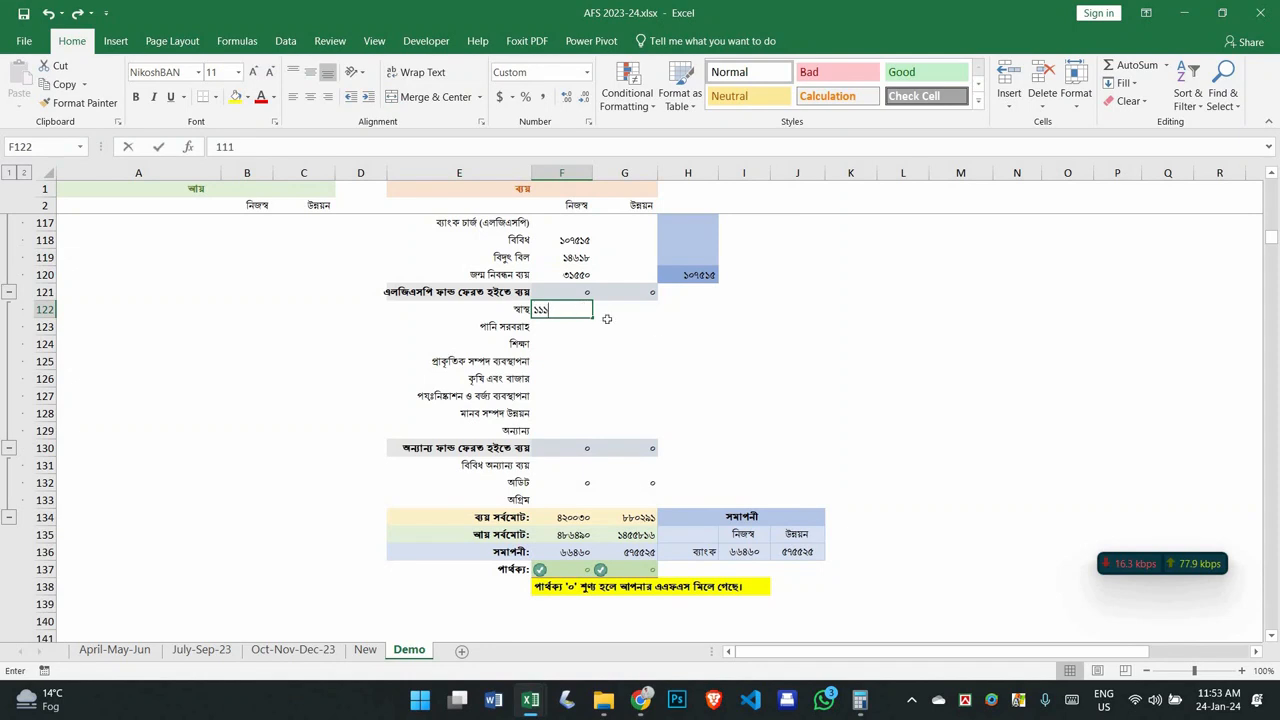
type("111111")
left_click(700, 330)
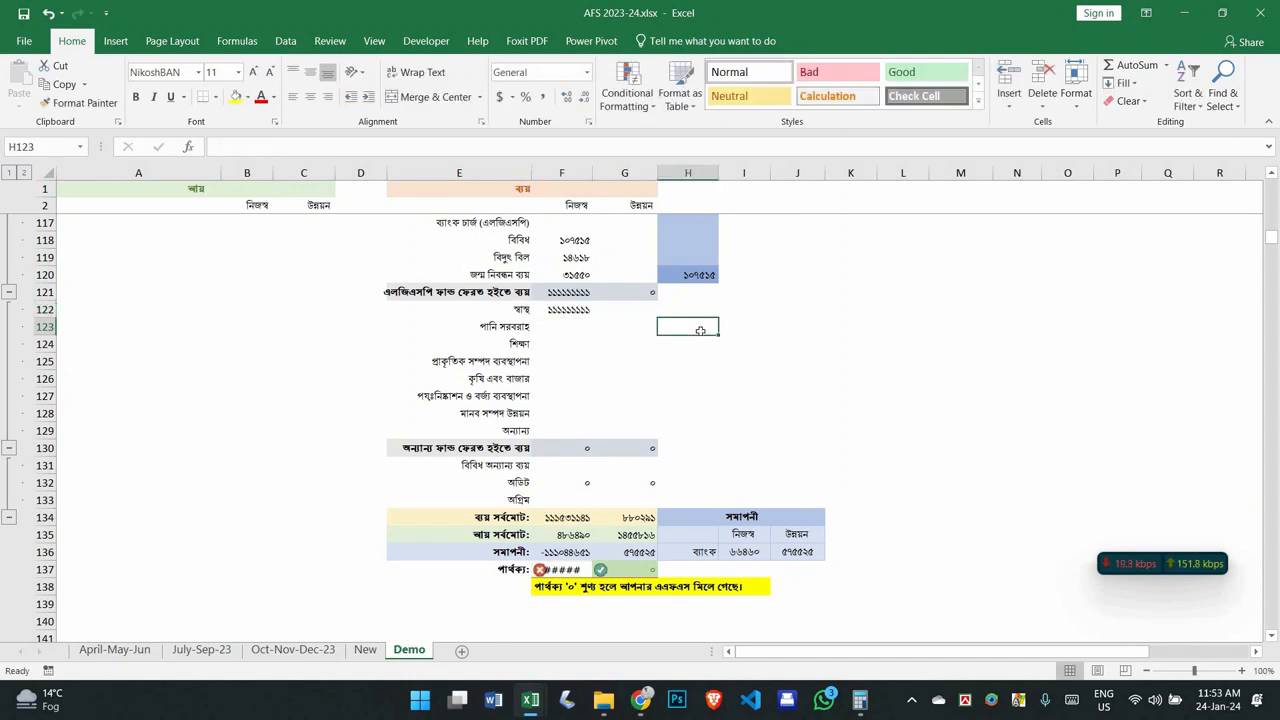
key("ctrl+z")
left_click(777, 345)
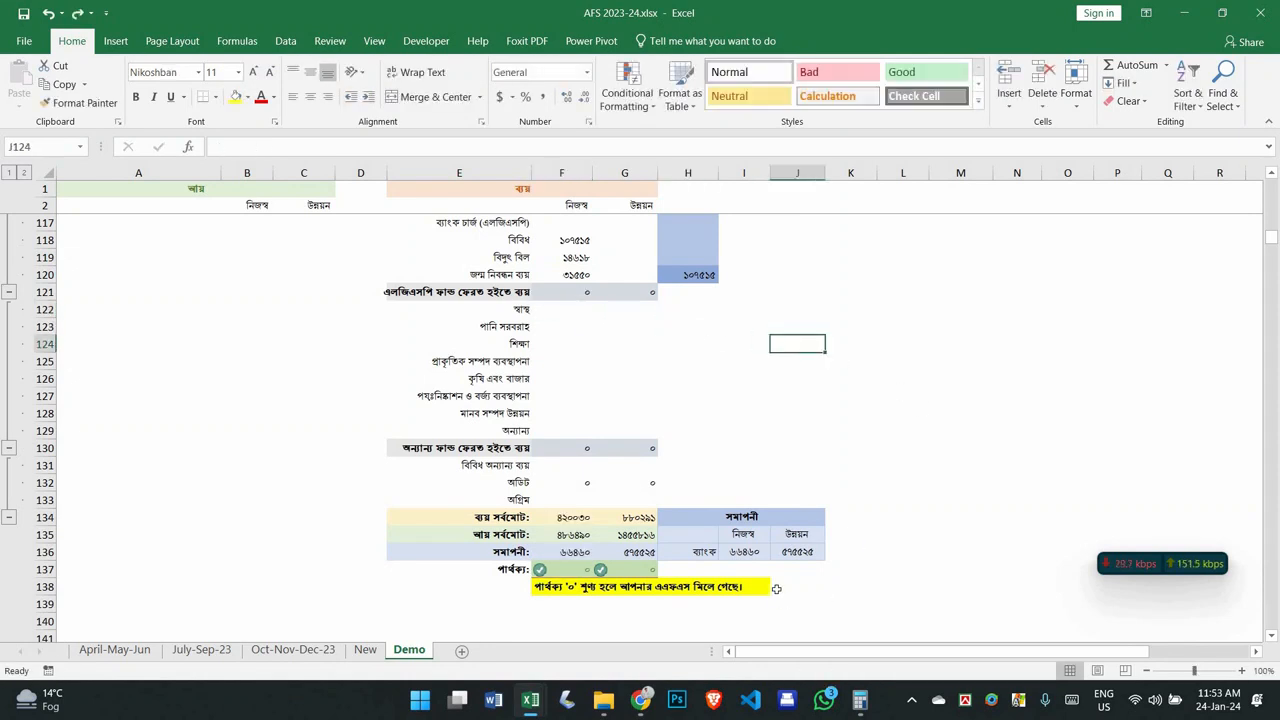
scroll(774, 588, "down", 1)
left_click_drag(762, 553, 574, 506)
left_click(698, 584)
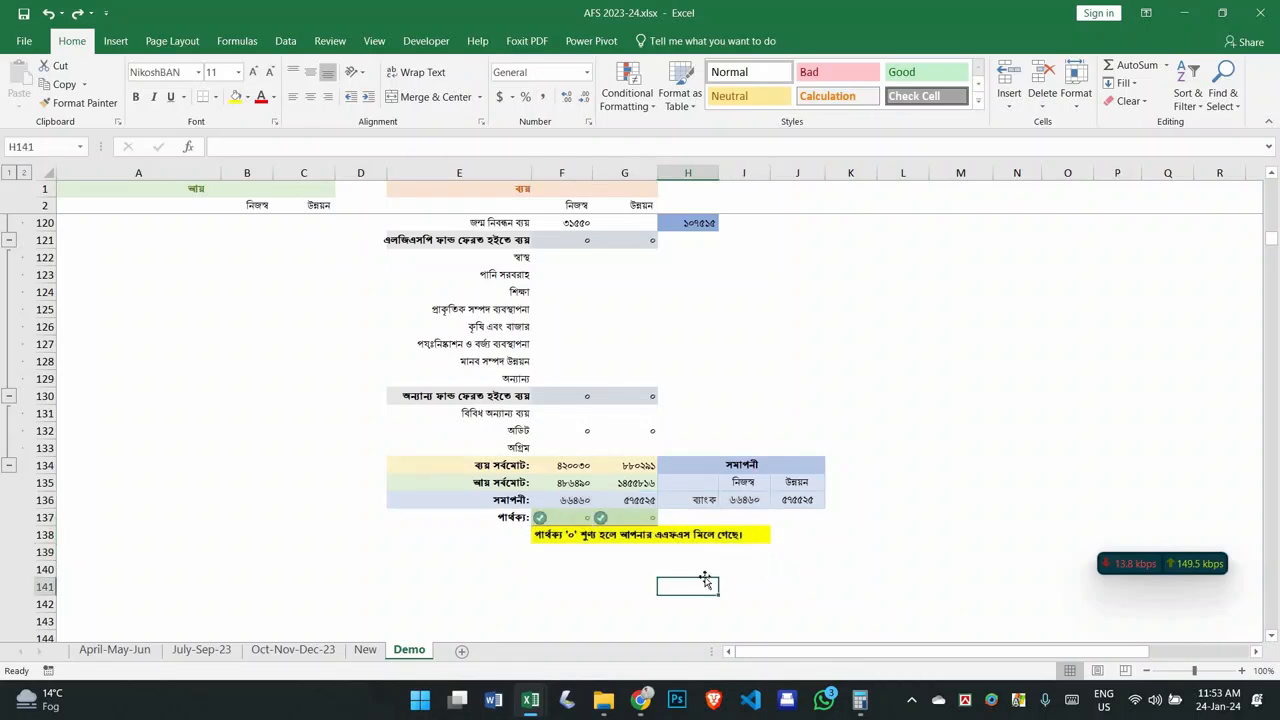
Step: Switch to the AFS edit page in Chrome and arrange it side by side with the AFS workbook
left_click(641, 700)
scroll(517, 426, "up", 3)
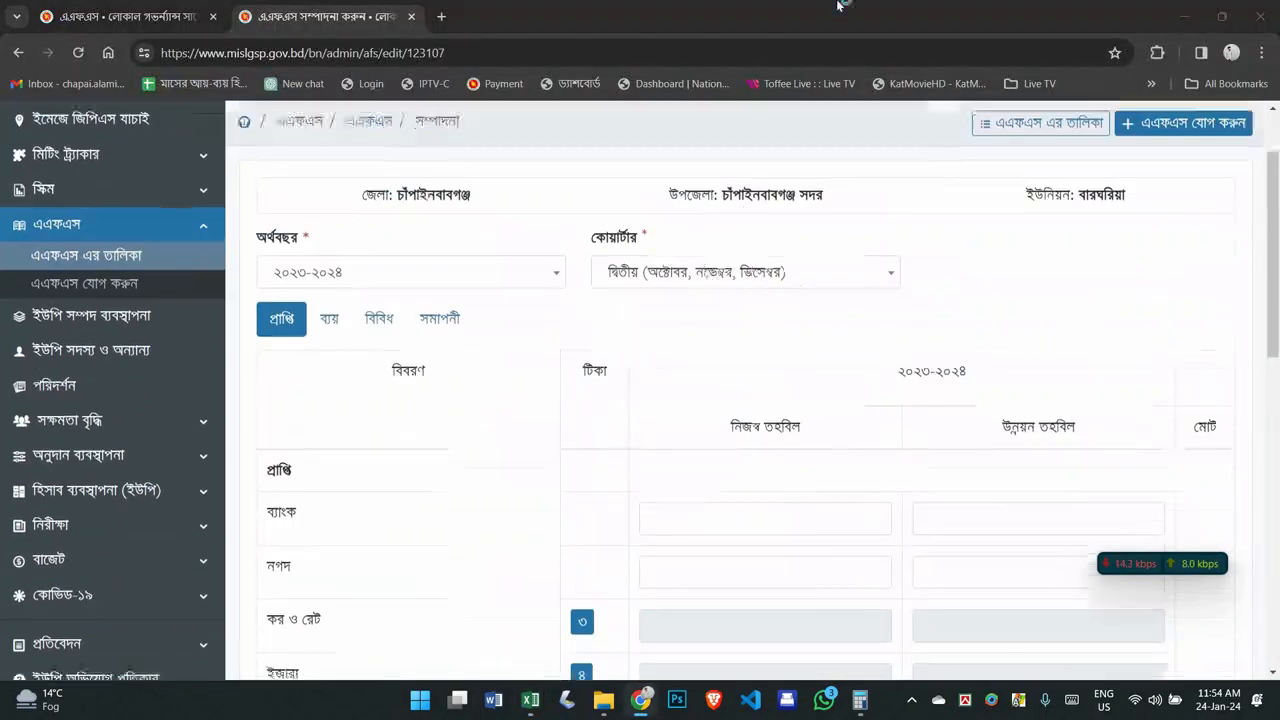
key("super+Left")
left_click(905, 207)
scroll(716, 443, "up", 20)
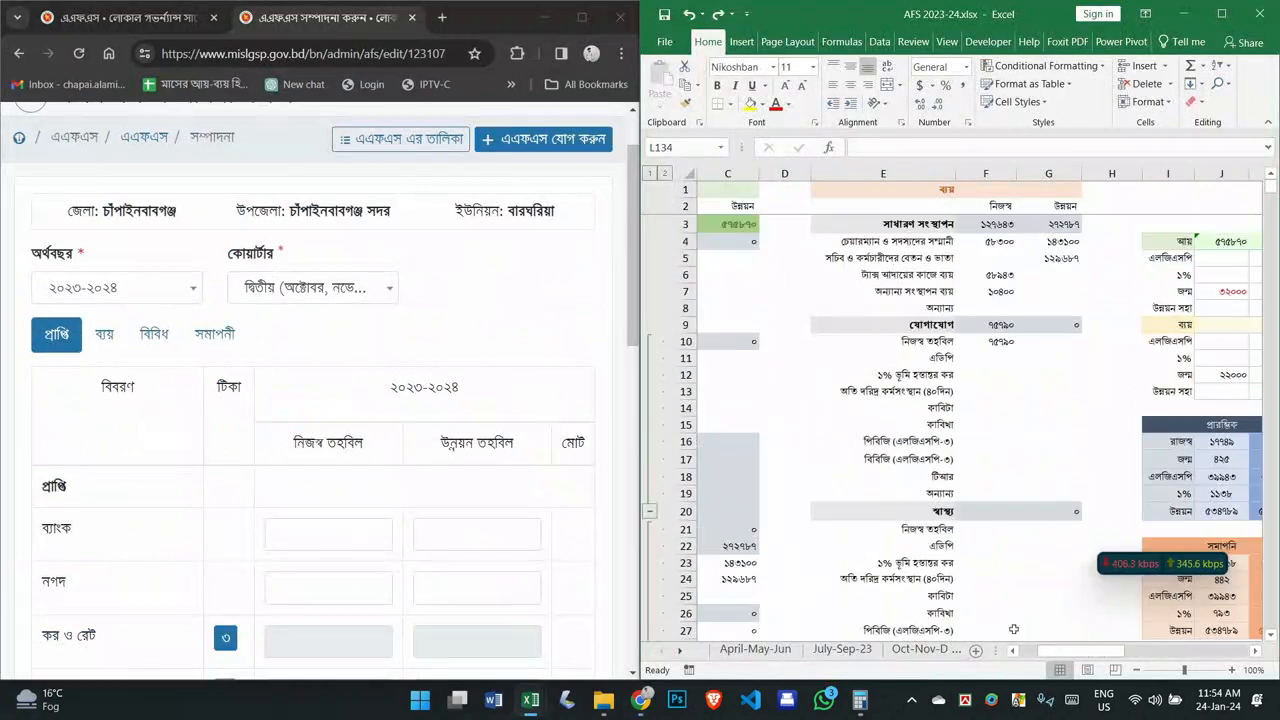
Step: Fill the ব্যাংক row of the web form's receipts with own fund 18174 and development fund 575870
left_click(504, 343)
scroll(383, 409, "down", 1)
left_click(892, 223)
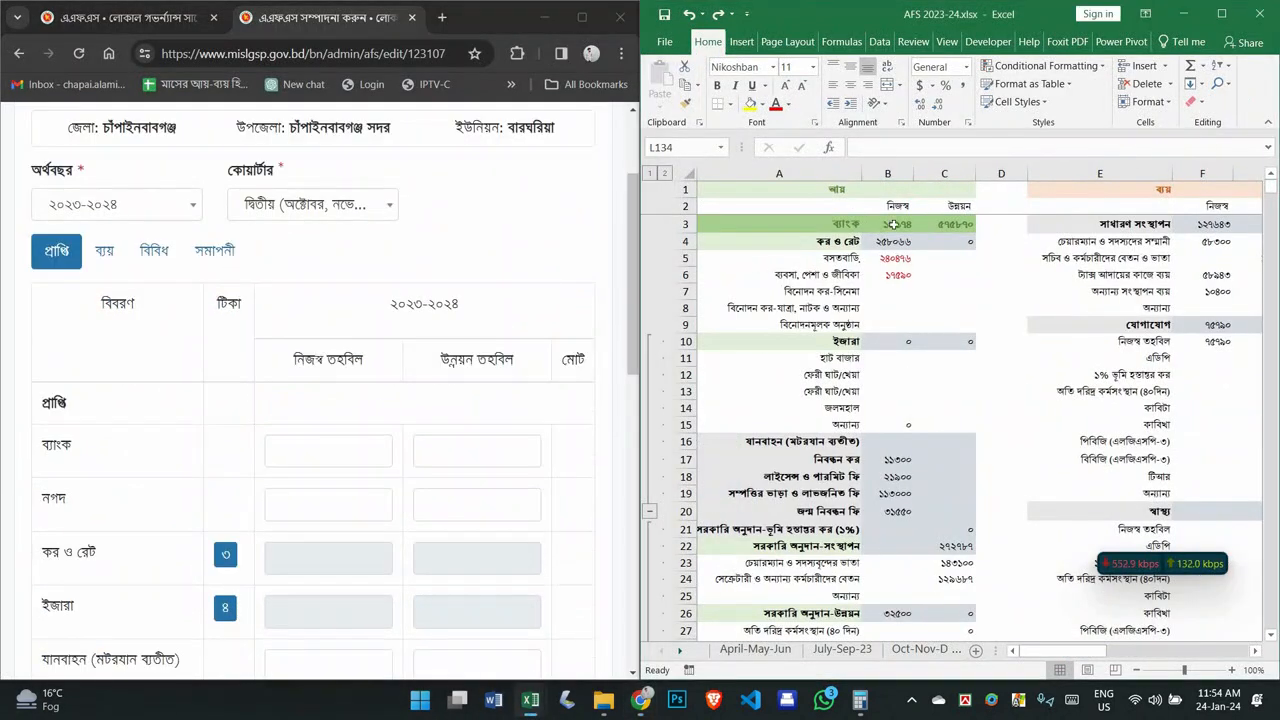
key("ctrl+c")
left_click(272, 448)
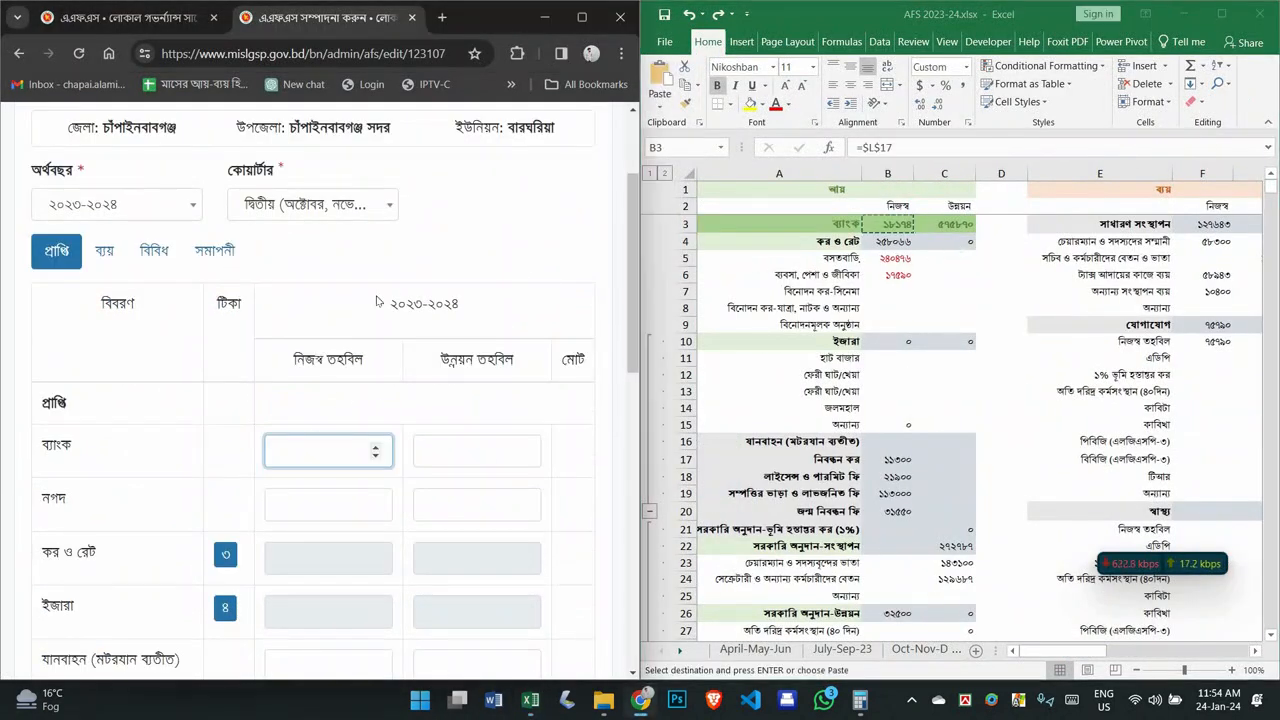
type("18174")
key("Tab")
type("575")
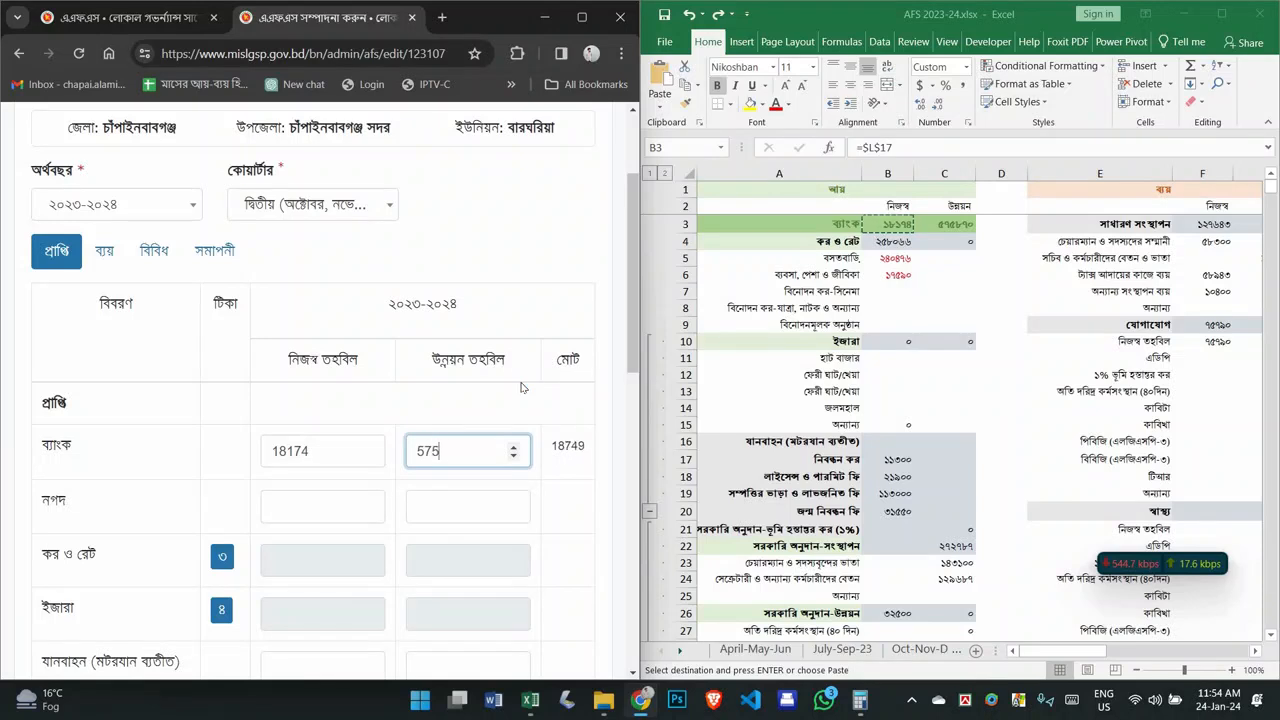
type("870")
key("Tab")
Step: Save the কর ও রেট details with own-fund amounts 240476 for বসতবাড়ি and 17590 for ব্যবসা, পেশা ও জীবিকা
left_click(222, 557)
left_click(292, 310)
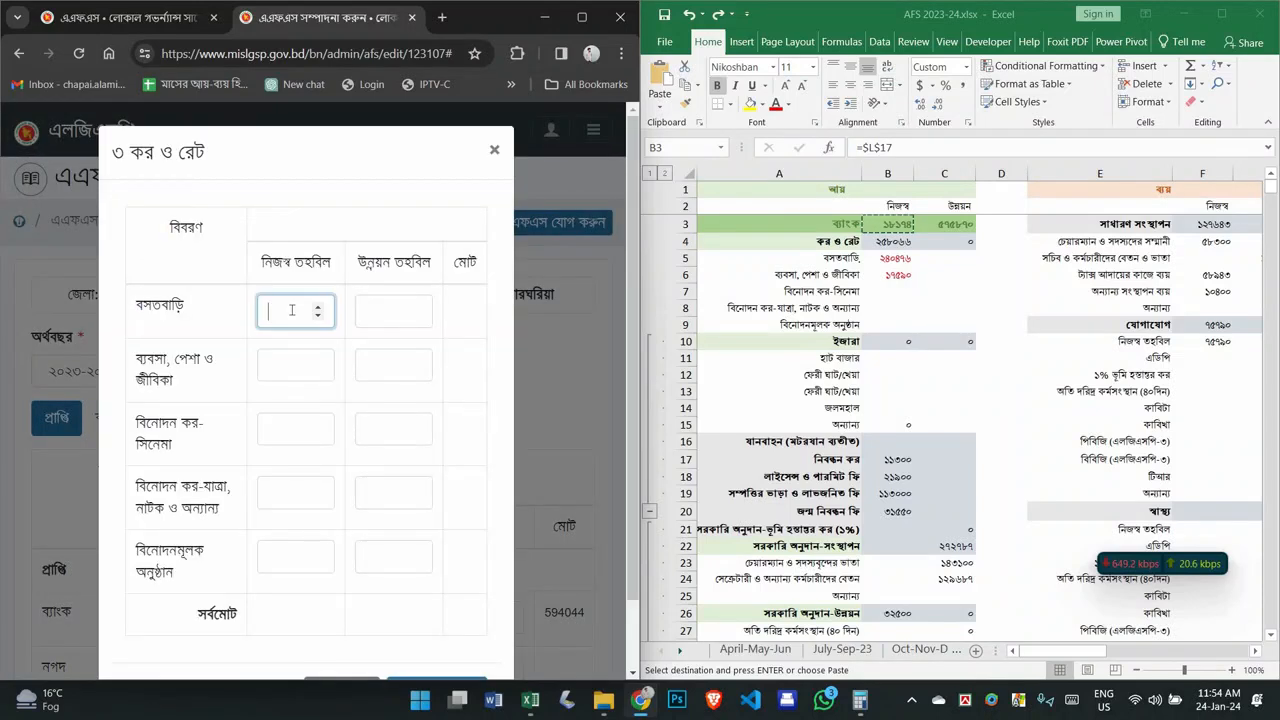
type("240476")
key("Tab")
type("17")
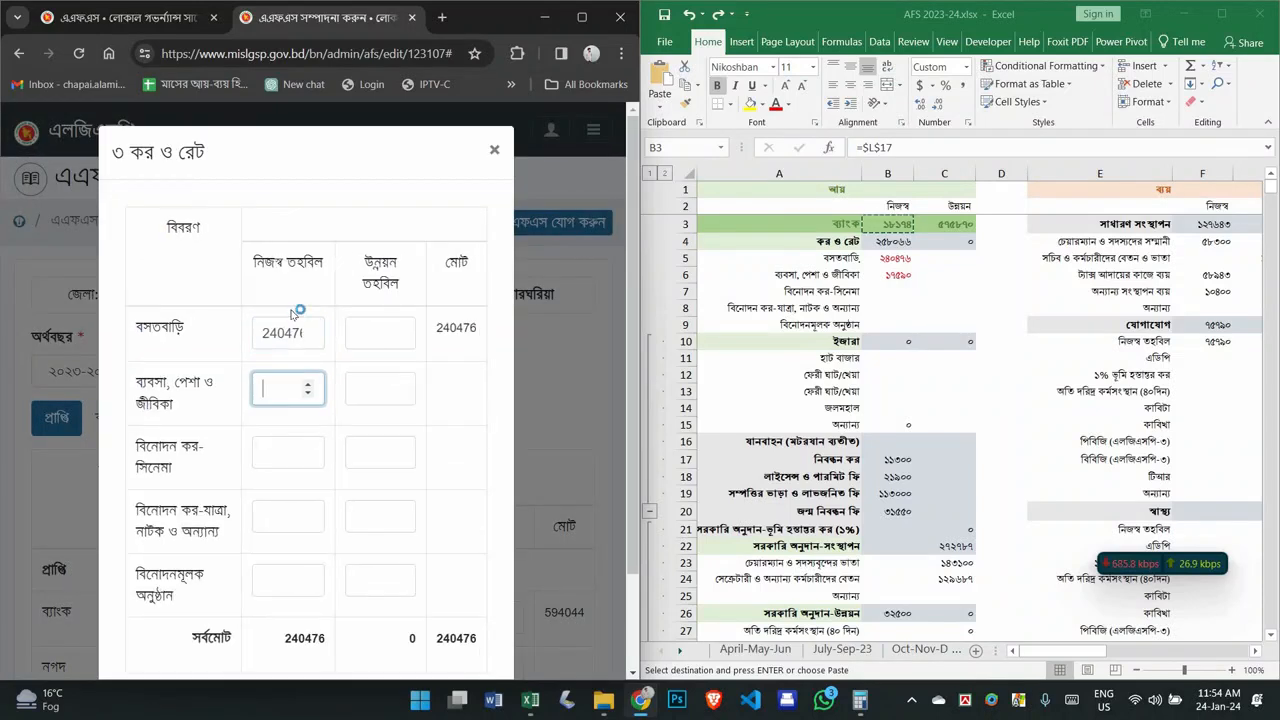
type("590")
scroll(329, 571, "down", 3)
left_click(437, 614)
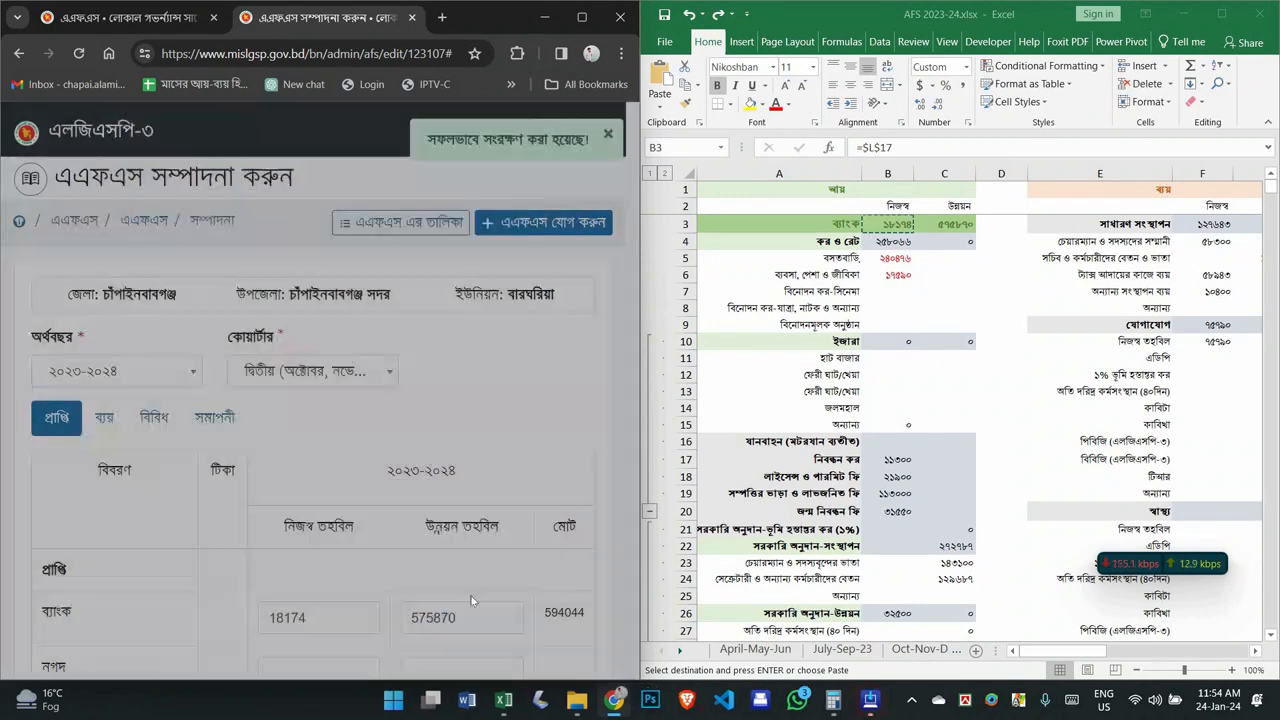
scroll(375, 483, "down", 1)
double_click(336, 311)
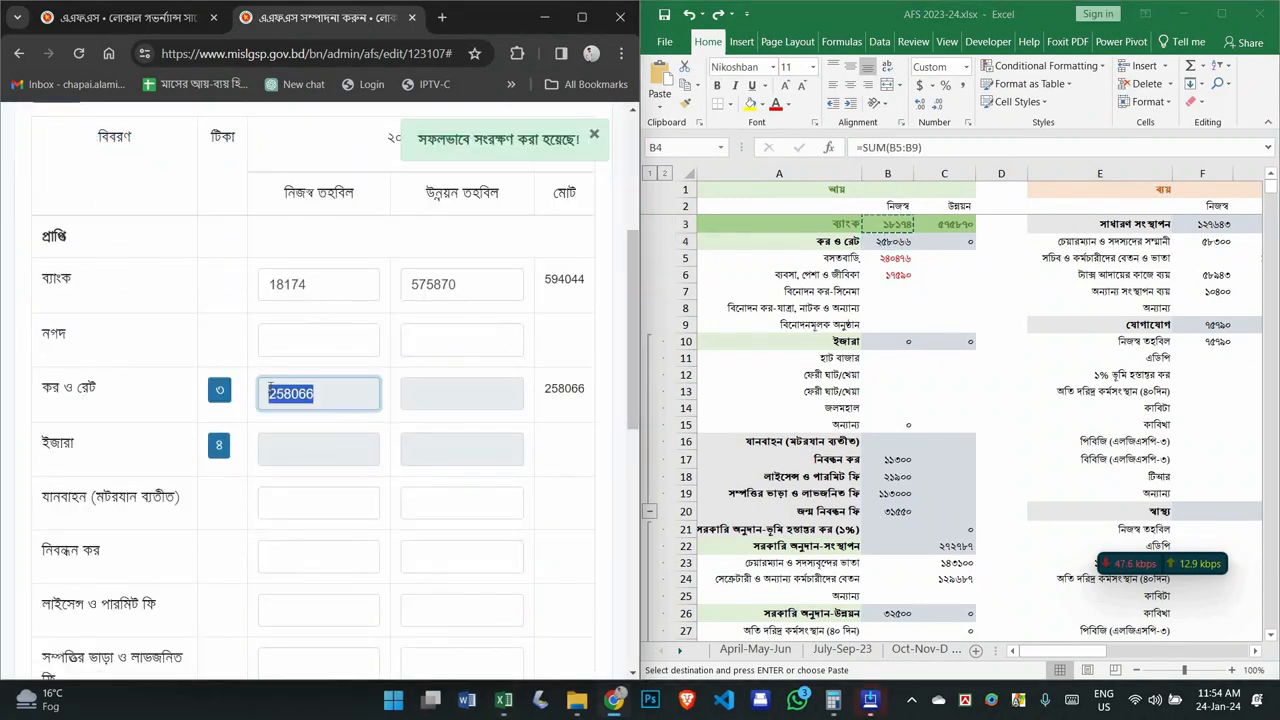
Step: Enter 11300 as the own-fund amount in the নিবন্ধন কর row of the web form
scroll(760, 400, "down", 4)
scroll(300, 412, "down", 1)
left_click(281, 385)
left_click(296, 334)
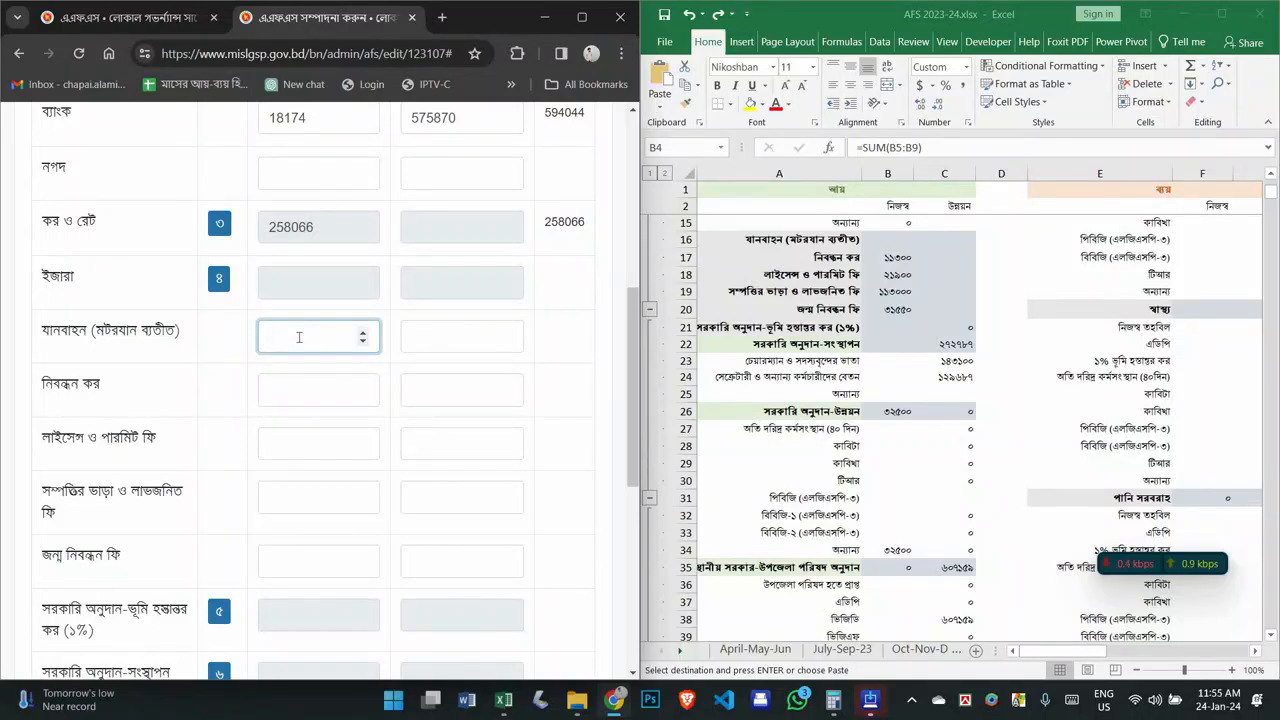
left_click(298, 381)
type("1")
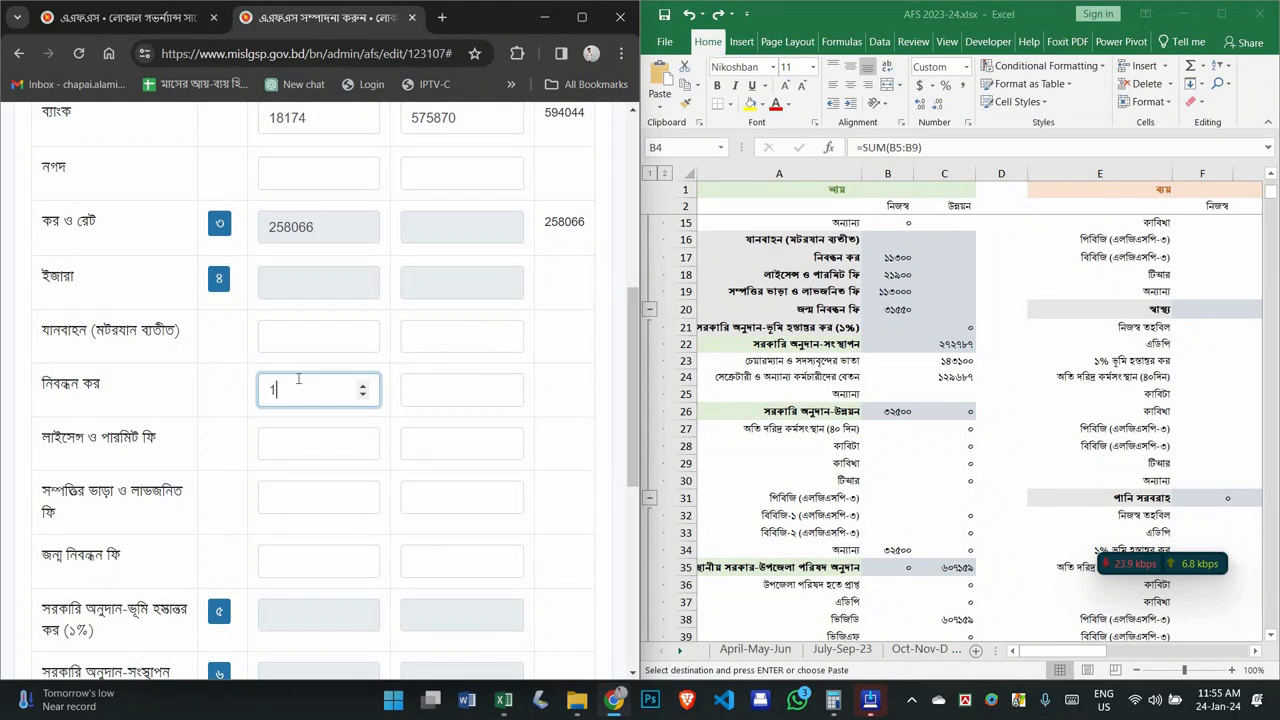
type("1300")
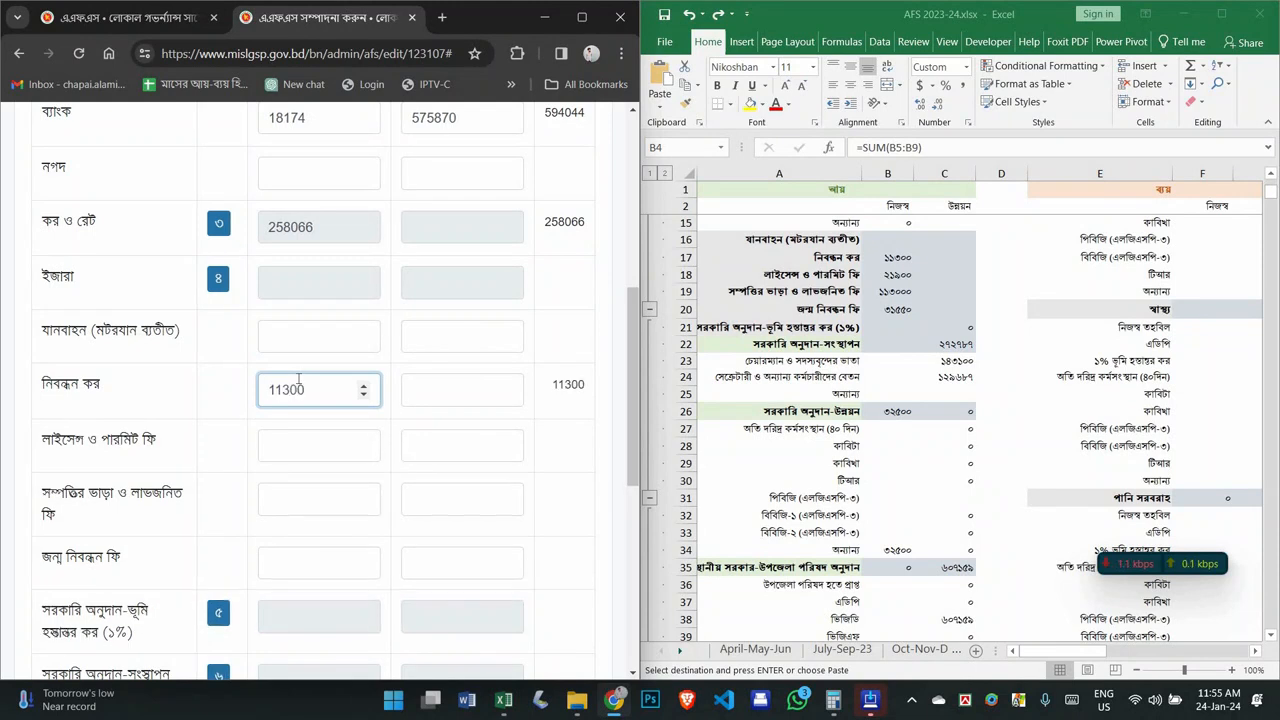
Step: Enter own-fund amounts 21900 for লাইসেন্স ও পারমিট ফি, 113000 for সম্পত্তির ভাড়া ও লাভজনিত ফি and 31550 for জন্ম নিবন্ধন ফি
key("Tab")
type("21900")
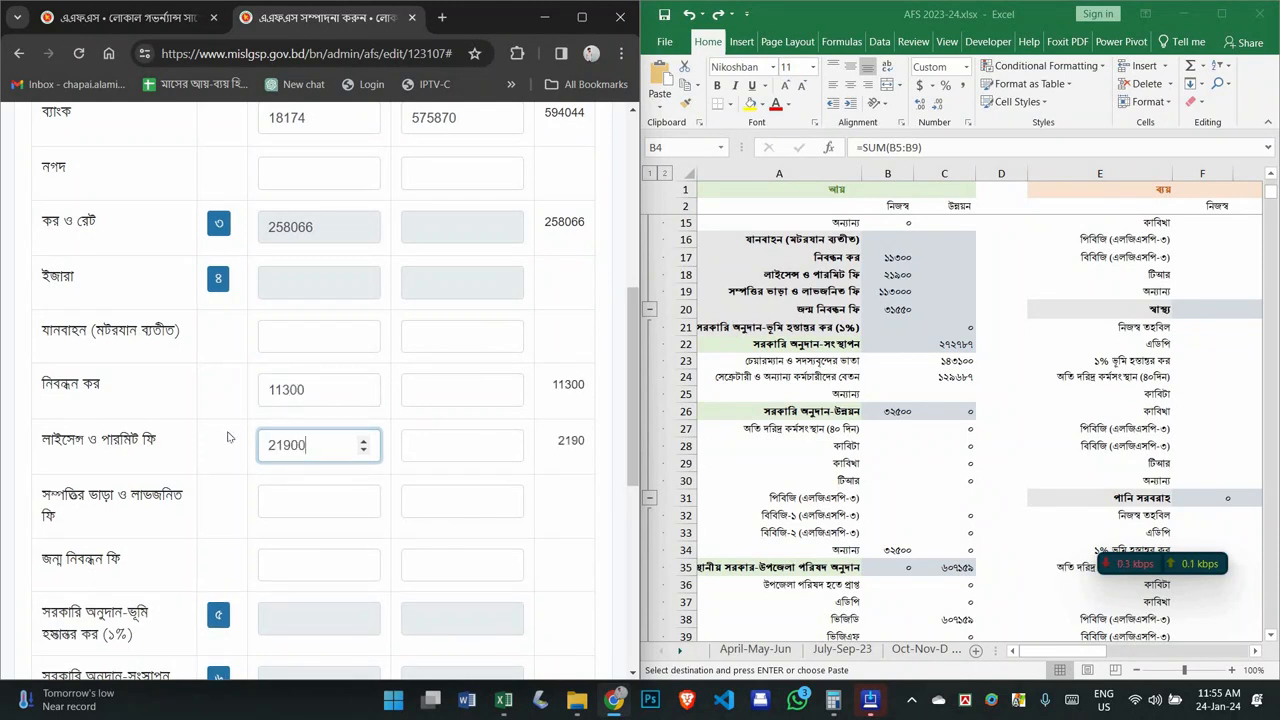
left_click(290, 503)
type("113000")
left_click(330, 565)
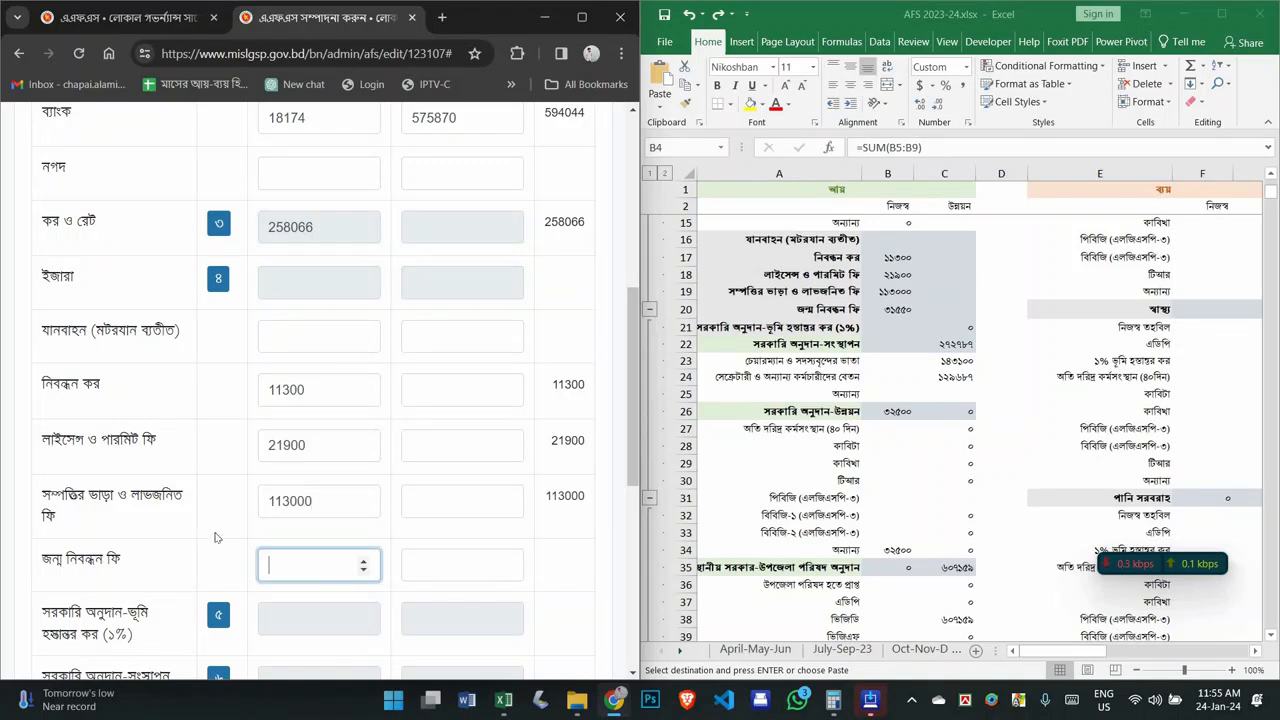
type("31550")
Step: Save the সরকারি অনুদান-সংস্থাপন details with development-fund amounts 143100 for চেয়ারম্যান ও সদস্যবৃন্দের ভাতা and 129687 for সেক্রেটারী ও অন্যান্য কর্মচারীদের বেতন
scroll(217, 541, "down", 1)
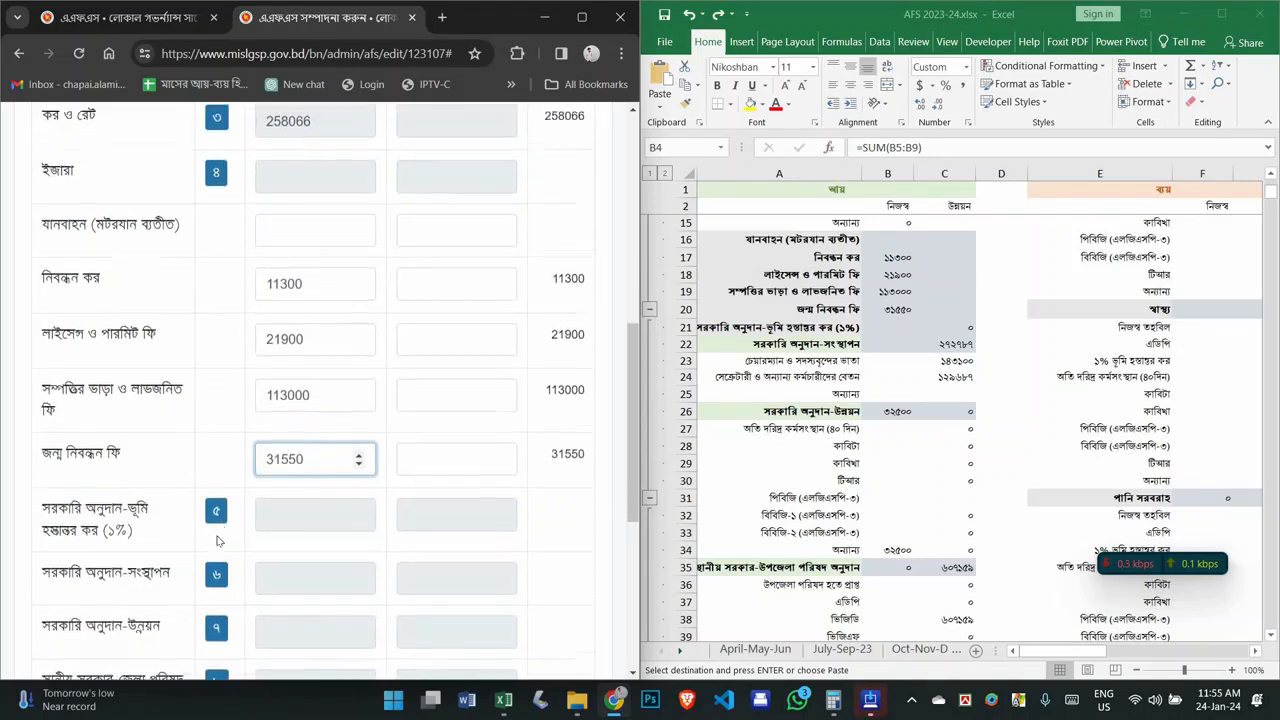
scroll(217, 541, "down", 1)
left_click(225, 415)
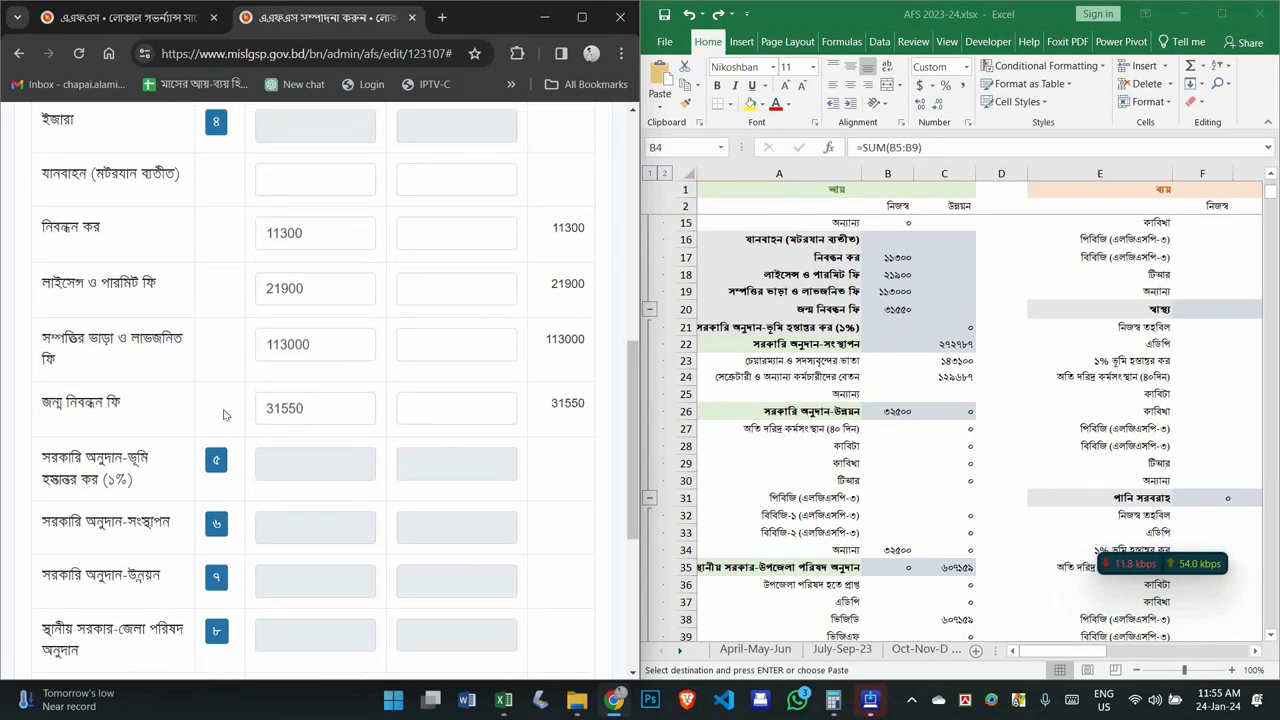
scroll(225, 415, "down", 1)
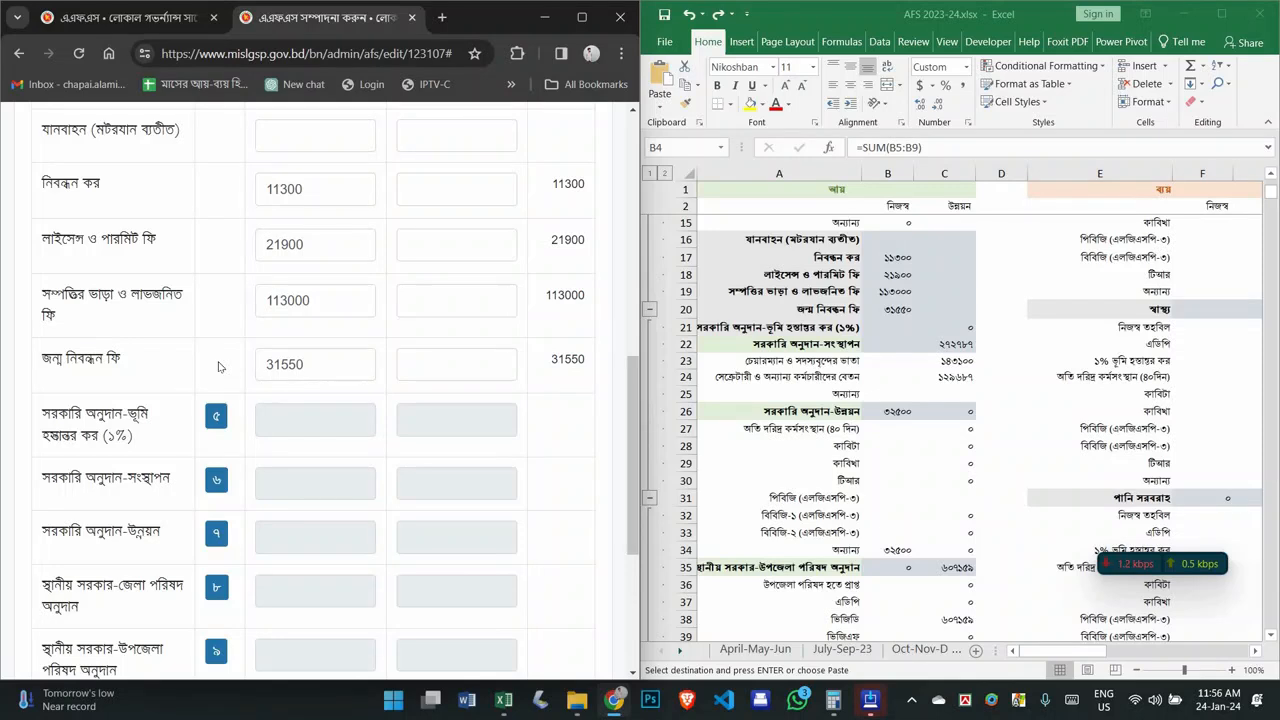
left_click(217, 478)
left_click(390, 322)
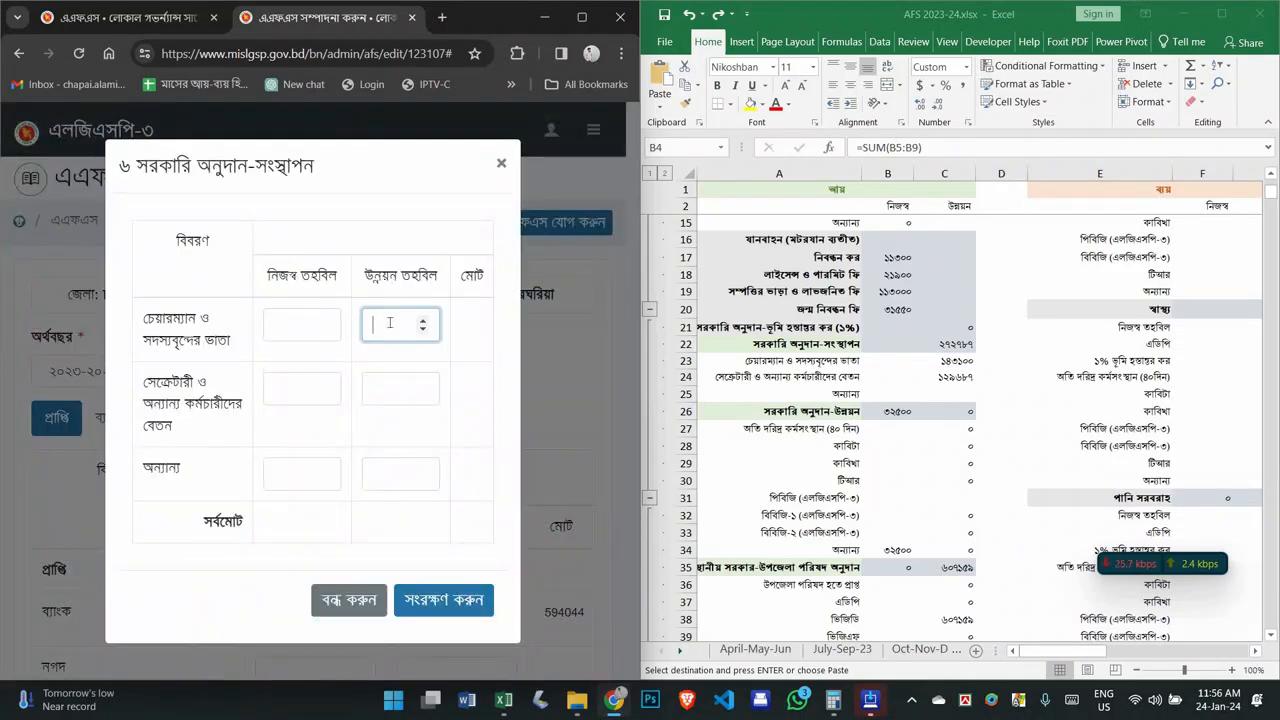
type("143100")
left_click(374, 380)
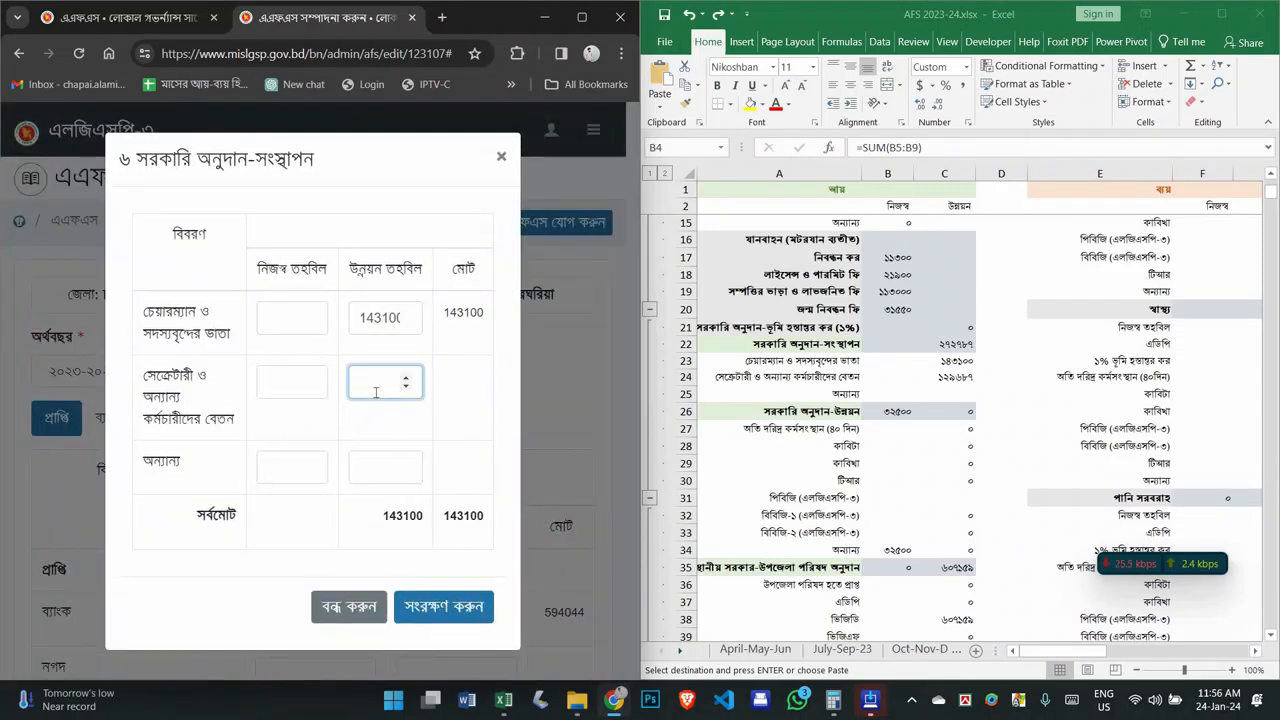
type("129687")
left_click(420, 603)
Step: Save the সরকারি অনুদান-উন্নয়ন details with 32500 as the own-fund amount for অন্যান্য, taken from the workbook
scroll(420, 600, "down", 10)
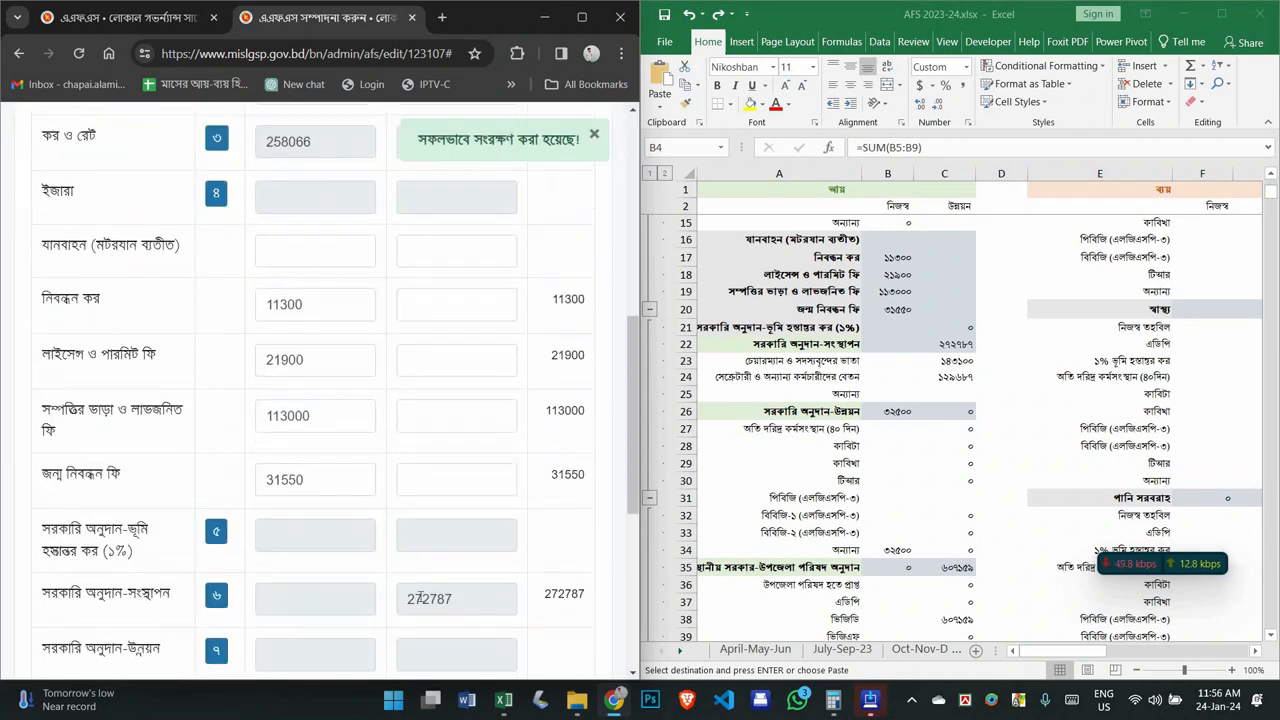
left_click(903, 410)
scroll(903, 410, "down", 1)
left_click(945, 361)
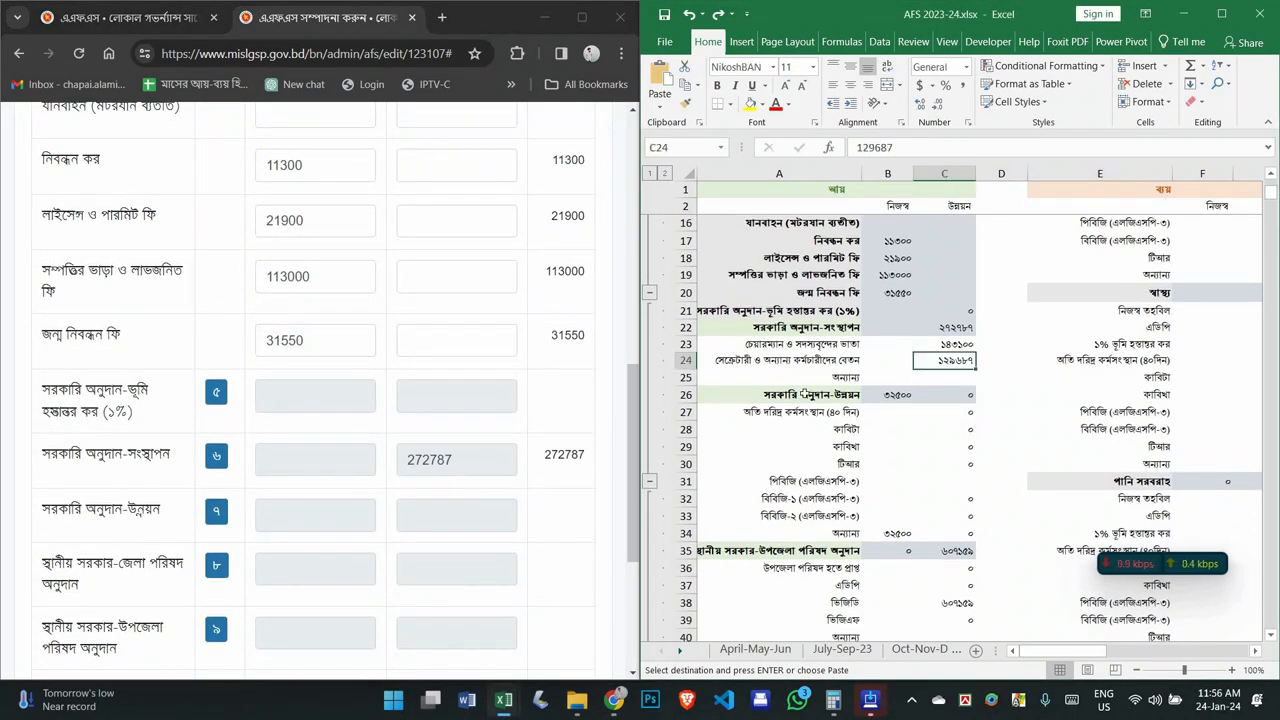
scroll(434, 463, "down", 2)
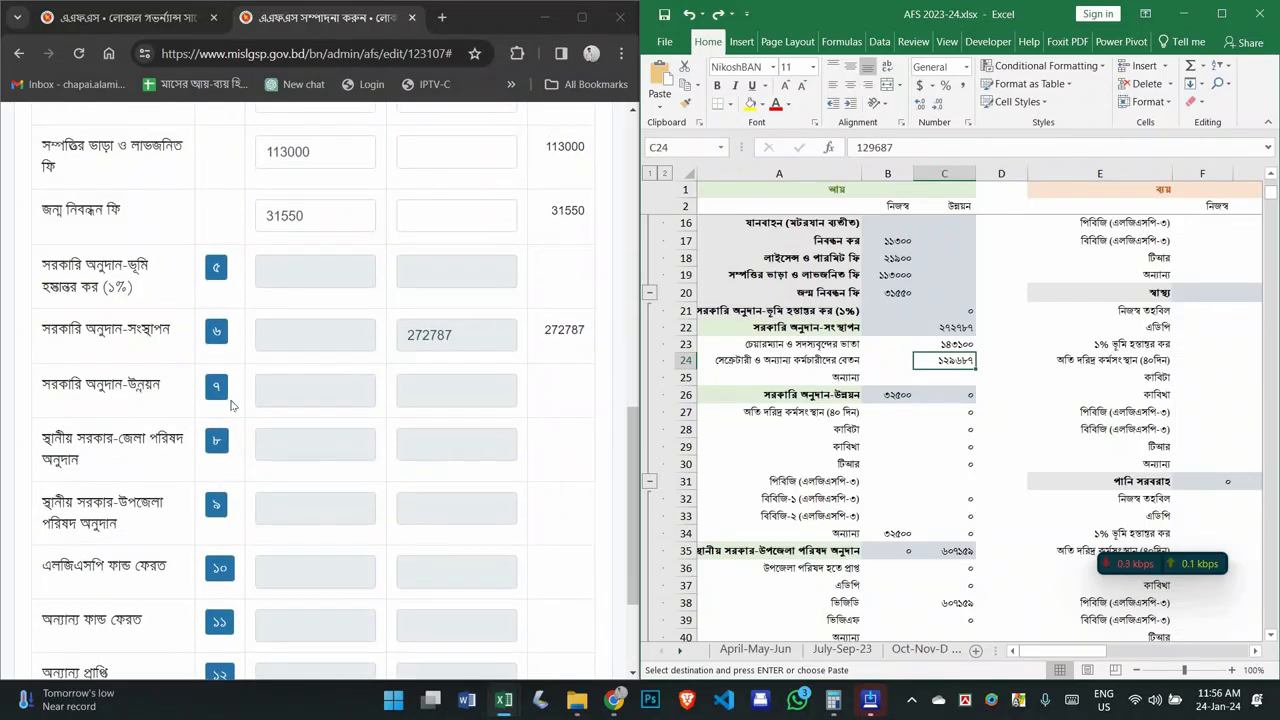
left_click(222, 395)
left_click(300, 490)
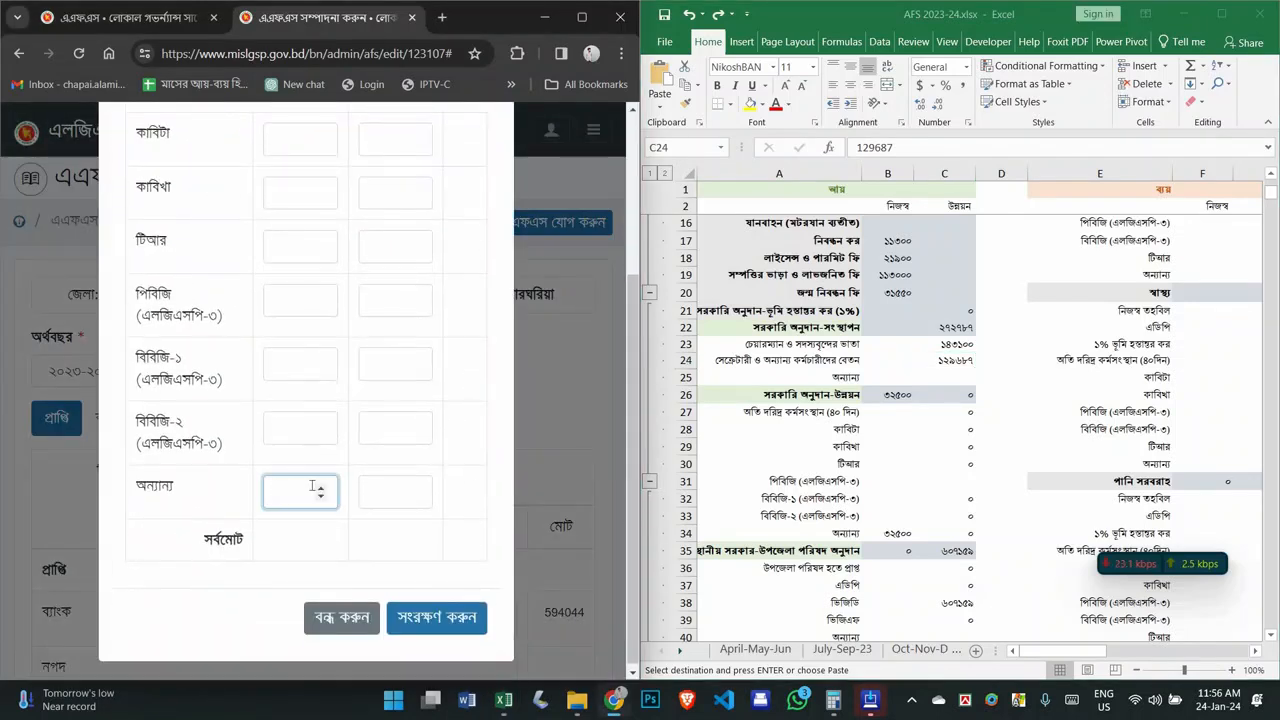
type("129687")
left_click(436, 617)
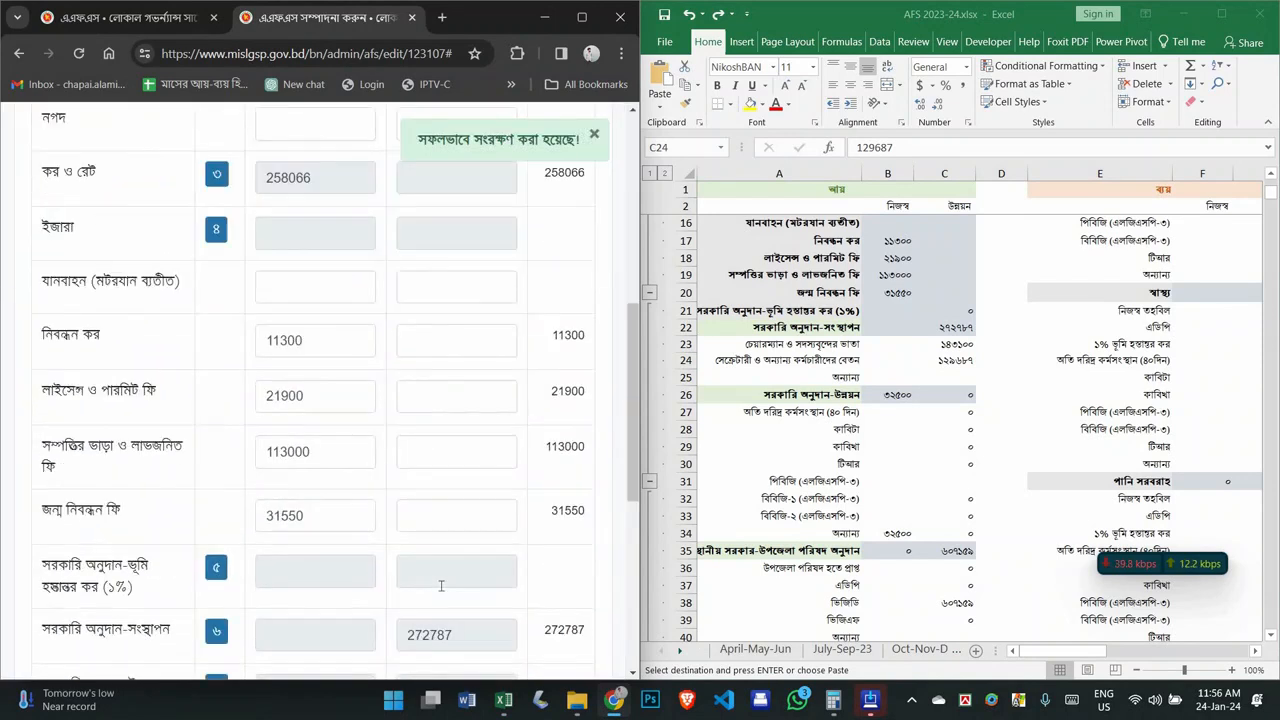
Step: Fill the ব্যাংক row of the সমাপনী section with own fund 66460 and development fund 575525, and save the AFS form
scroll(440, 585, "down", 2)
scroll(906, 516, "down", 2)
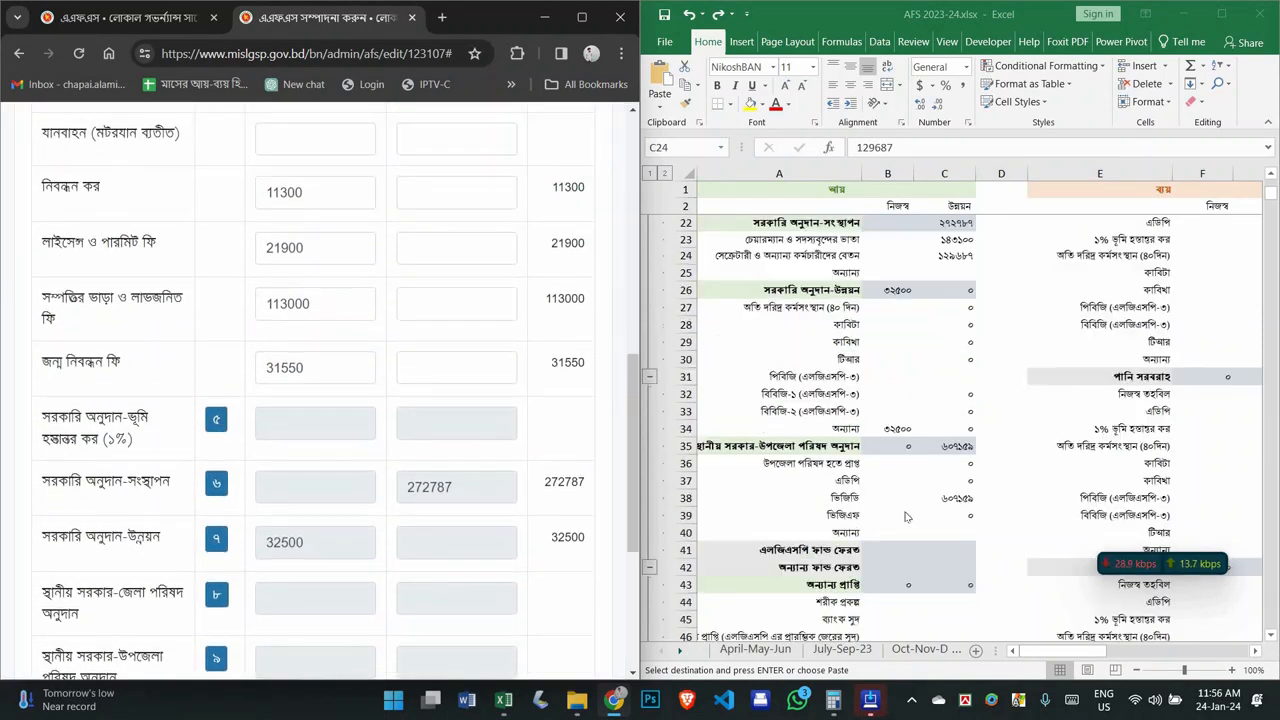
scroll(906, 516, "down", 1)
scroll(452, 539, "down", 1)
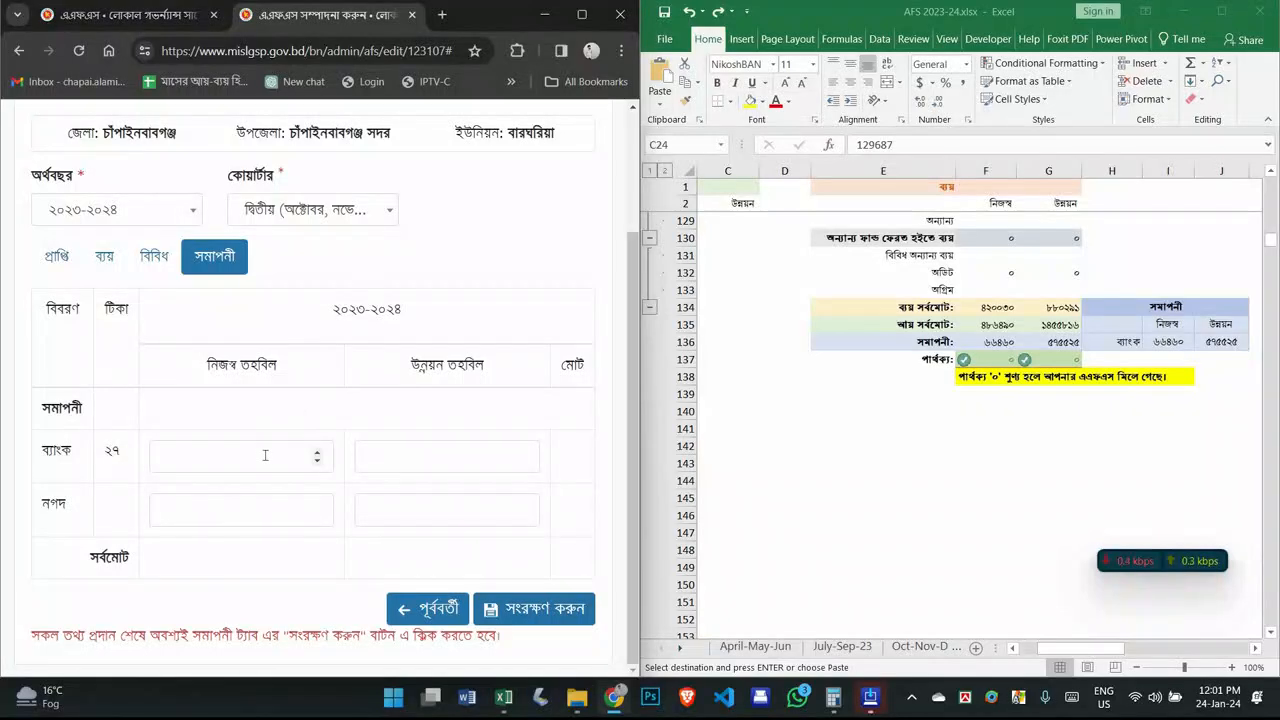
left_click(265, 455)
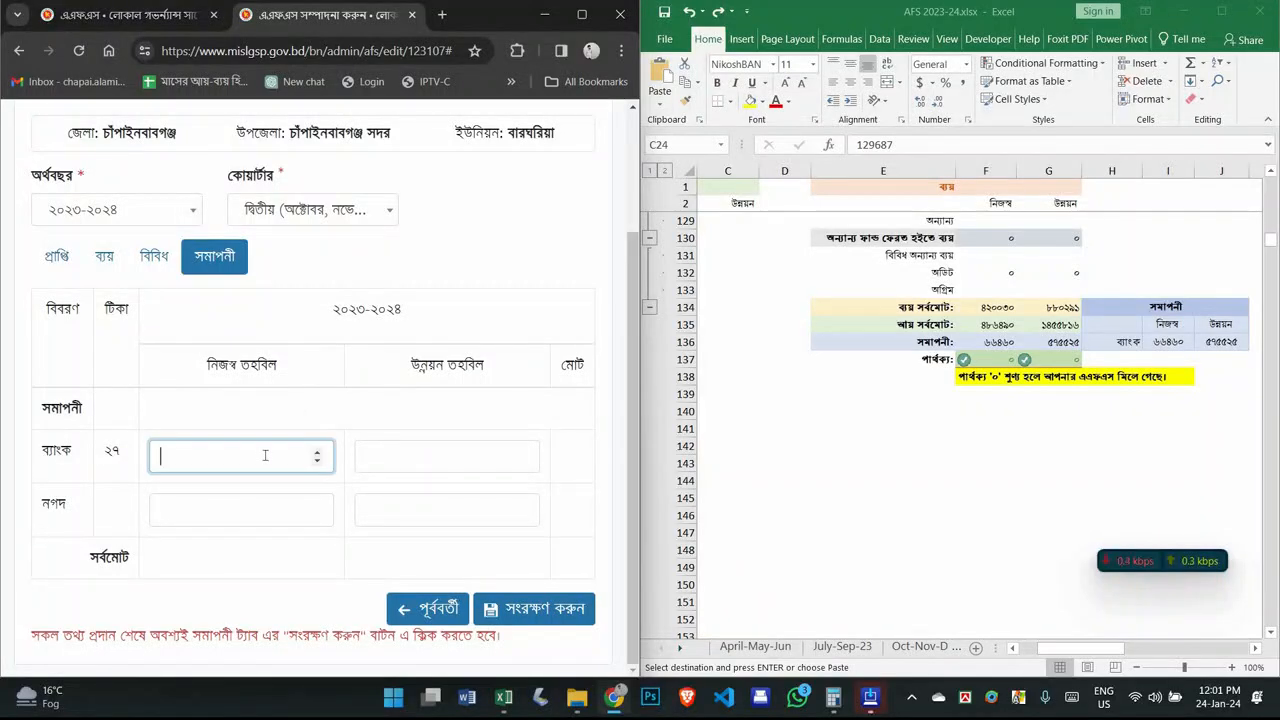
type("664")
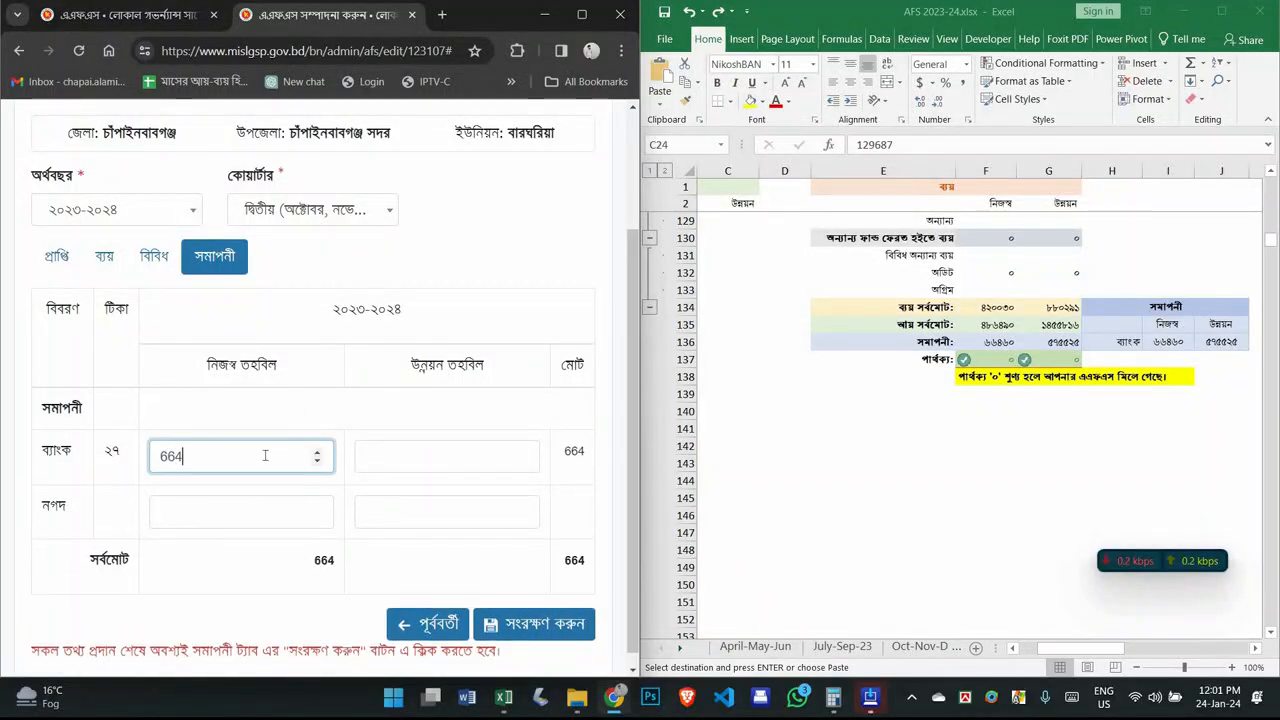
type("60")
key("Tab")
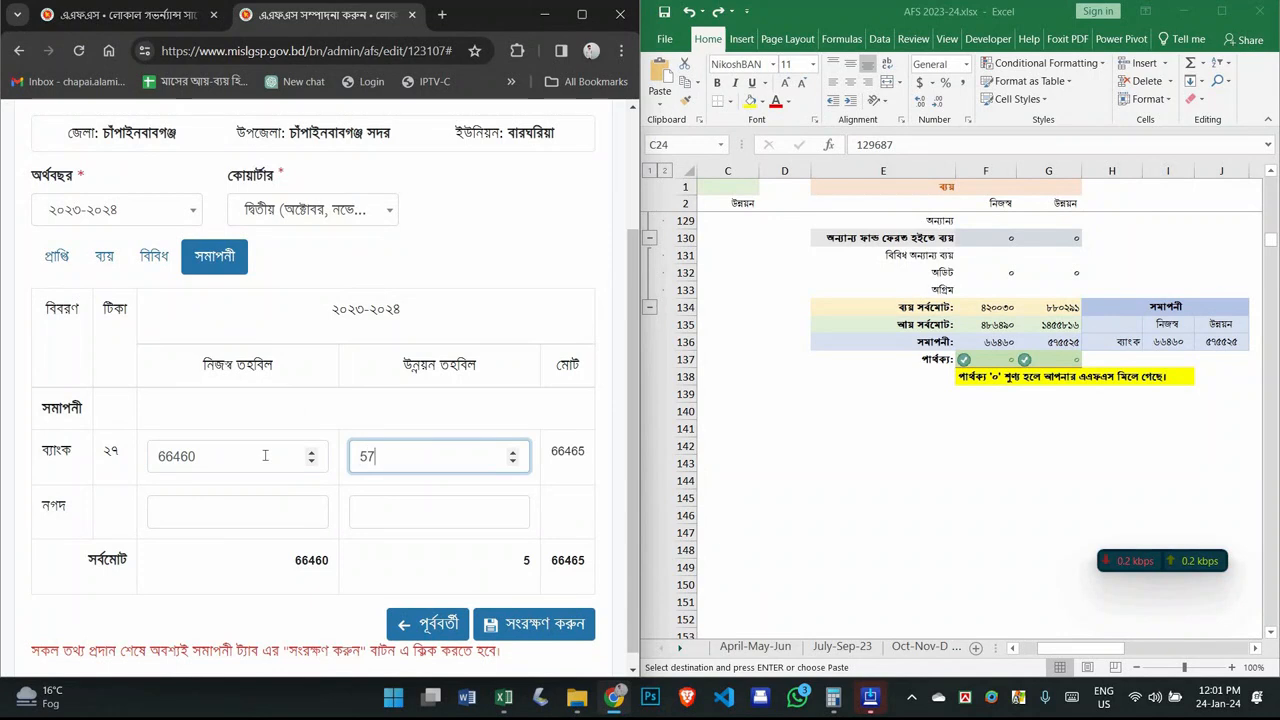
type("575525")
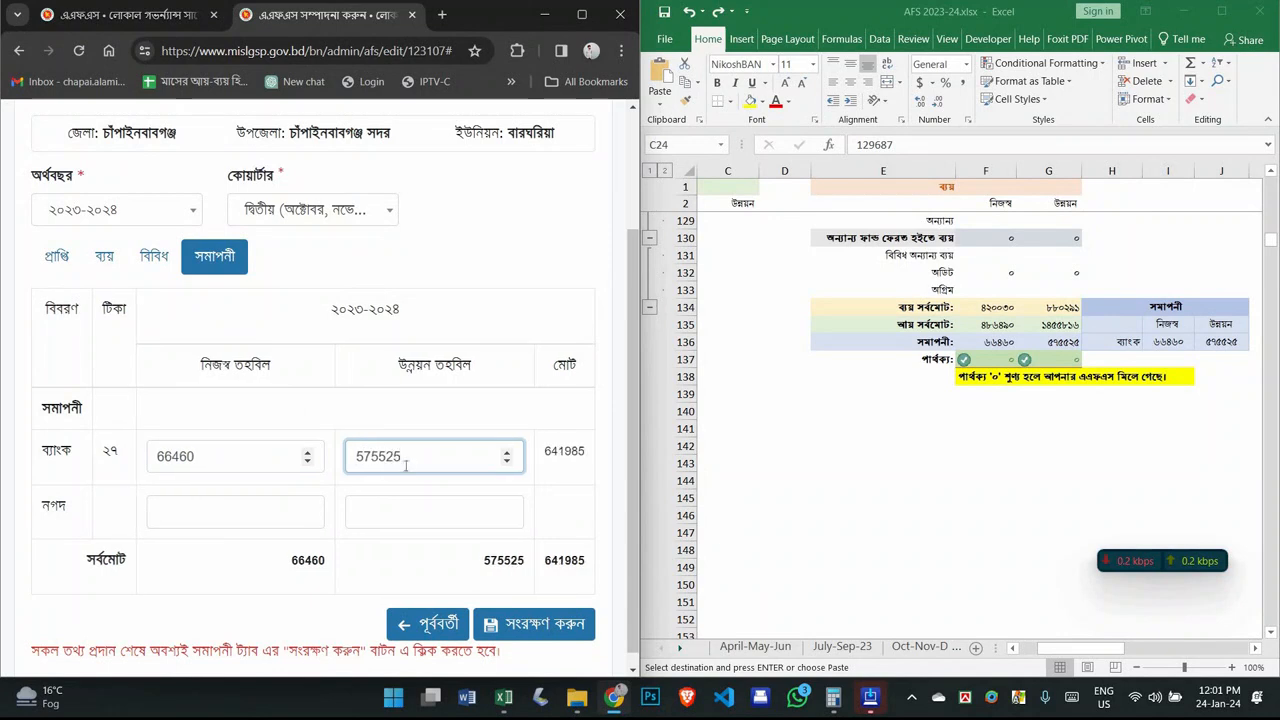
left_click(549, 632)
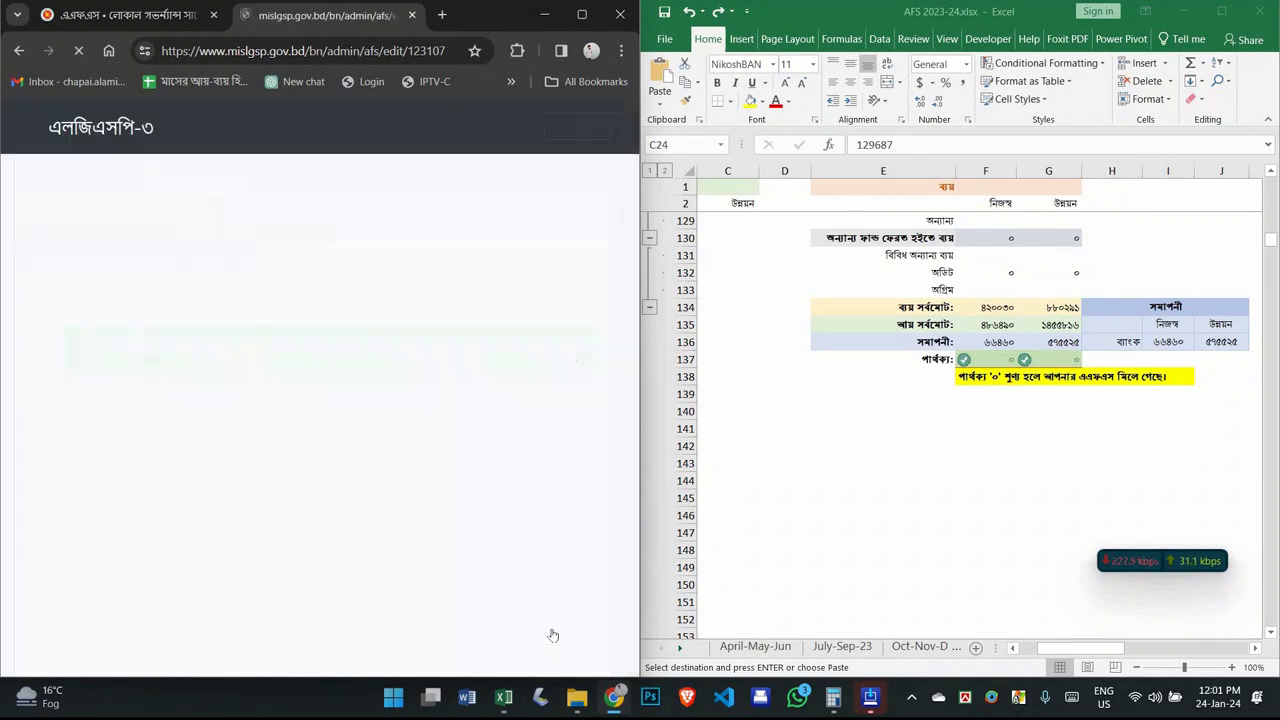
Step: Maximize the browser window and open the second-quarter ২০২৩-২০২৪ entry for viewing from the AFS list
scroll(551, 442, "down", 1)
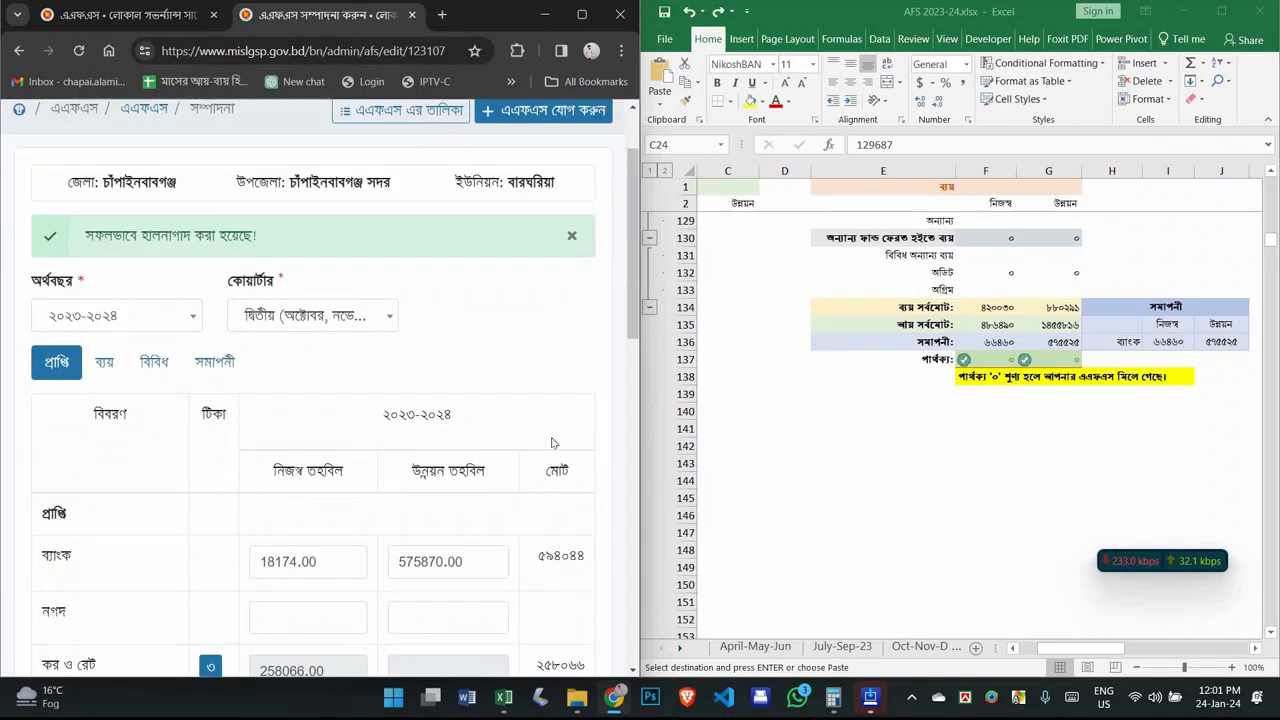
left_click(584, 14)
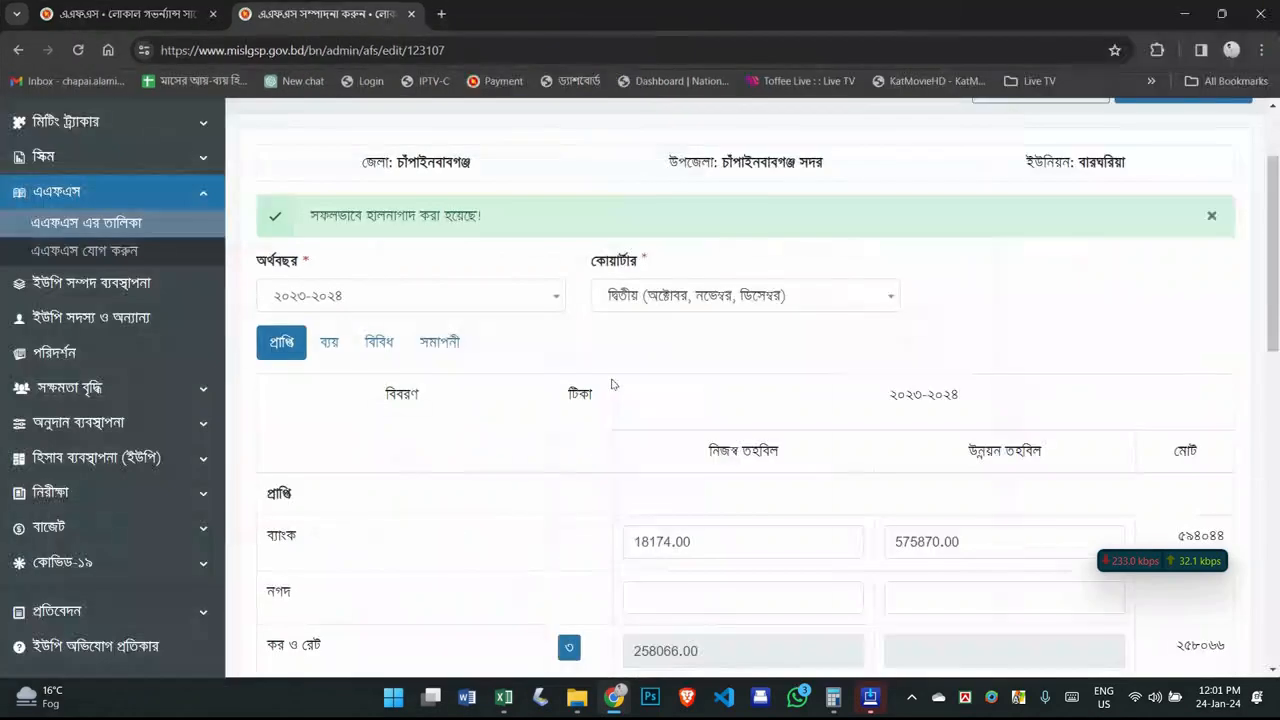
scroll(609, 380, "down", 4)
scroll(474, 358, "up", 5)
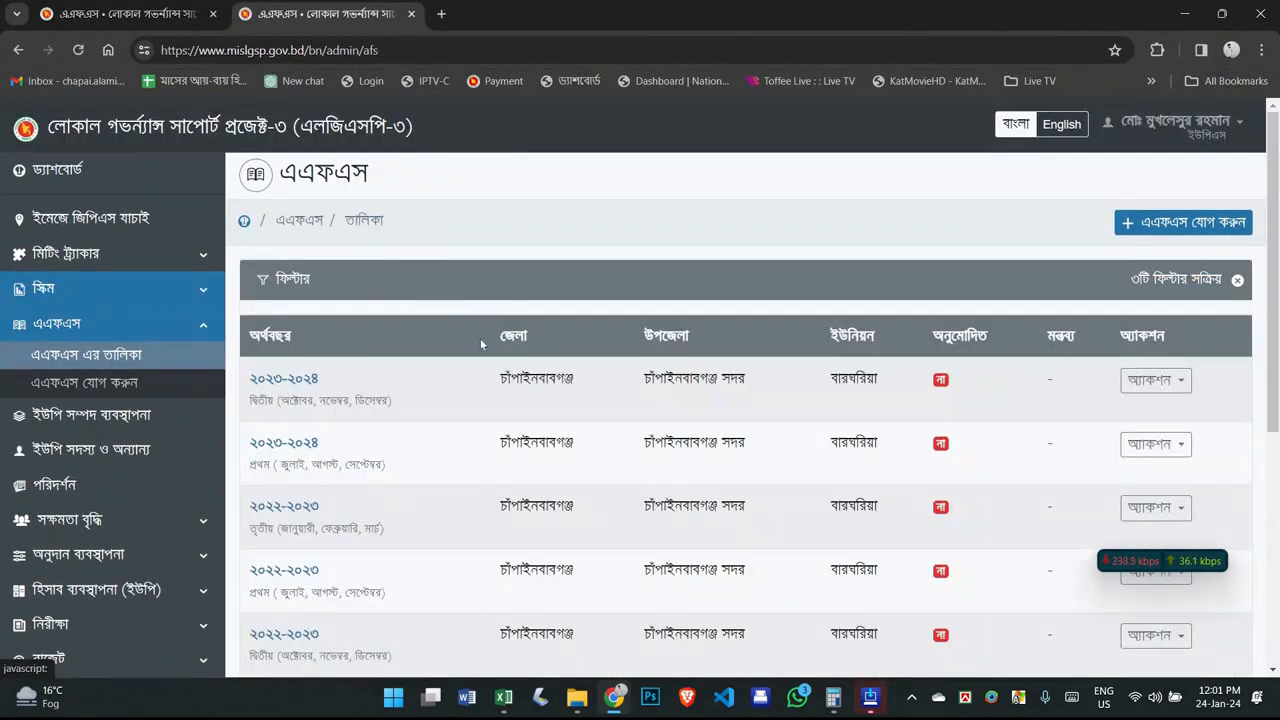
scroll(477, 360, "down", 1)
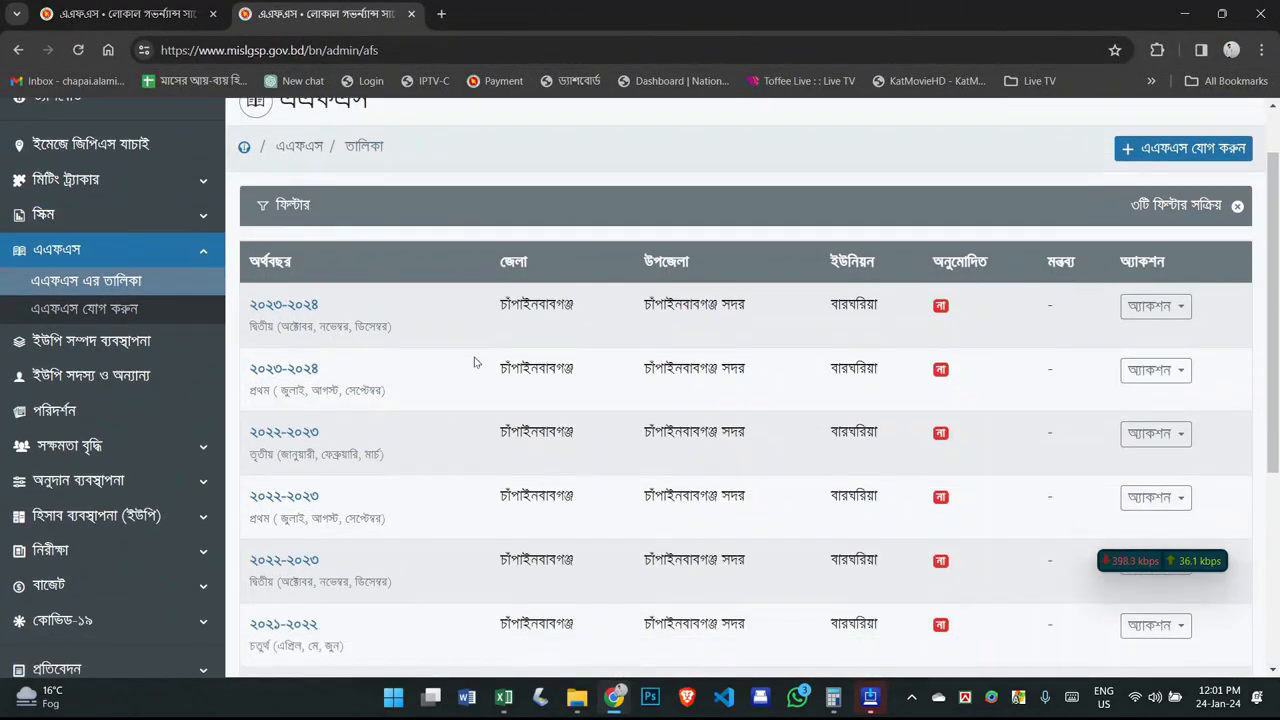
left_click(1152, 306)
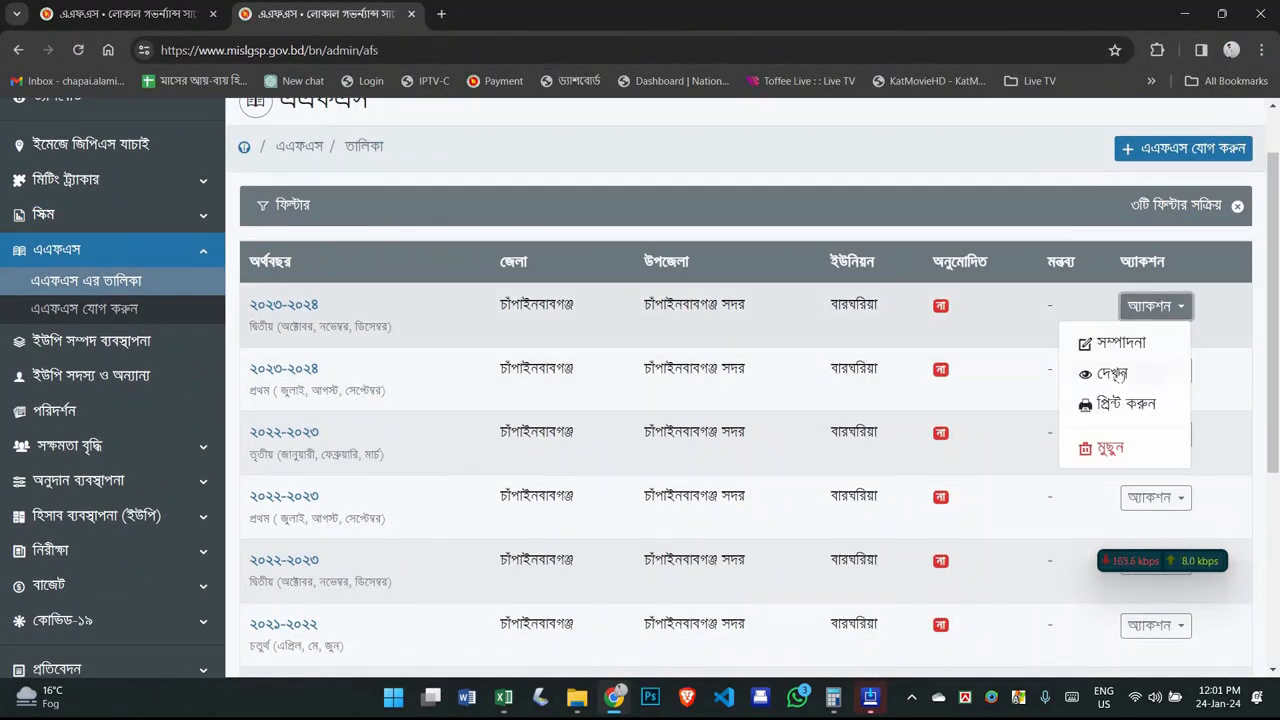
left_click(1112, 374)
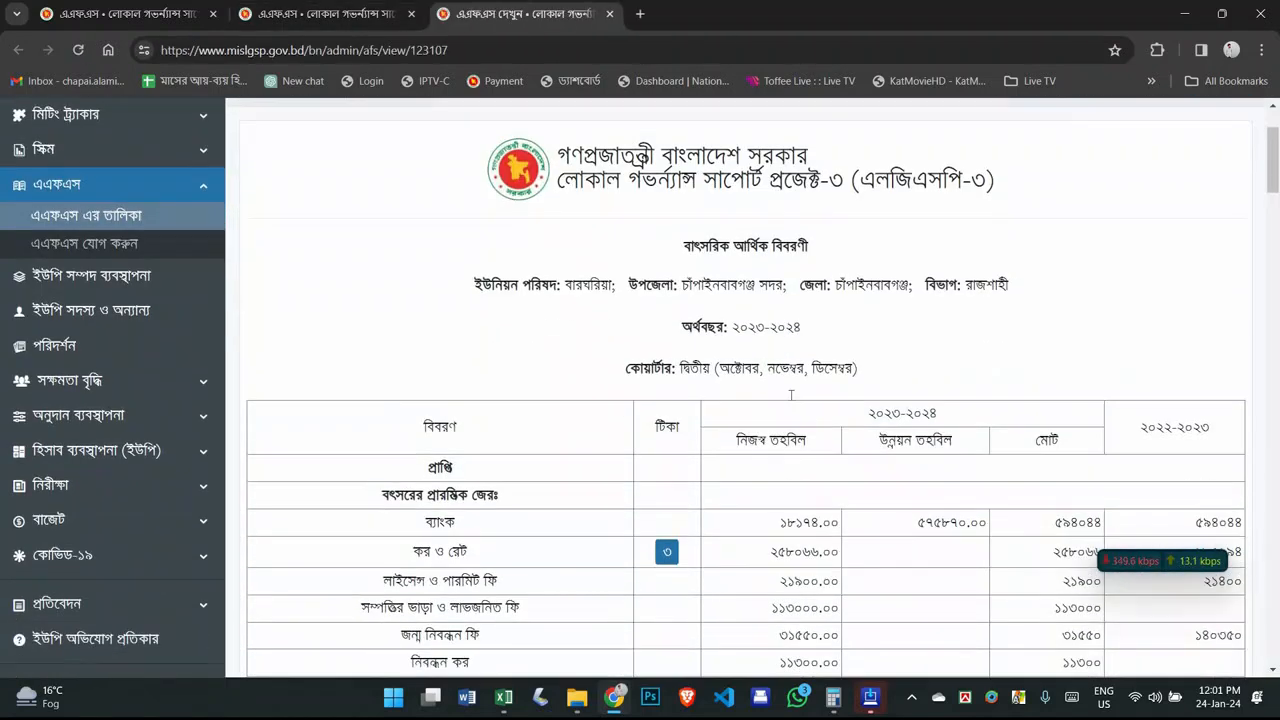
Step: Examine the quarter, the receipts and expenditure tables and the note details of the saved AFS statement
scroll(790, 395, "down", 1)
left_click_drag(866, 330, 682, 330)
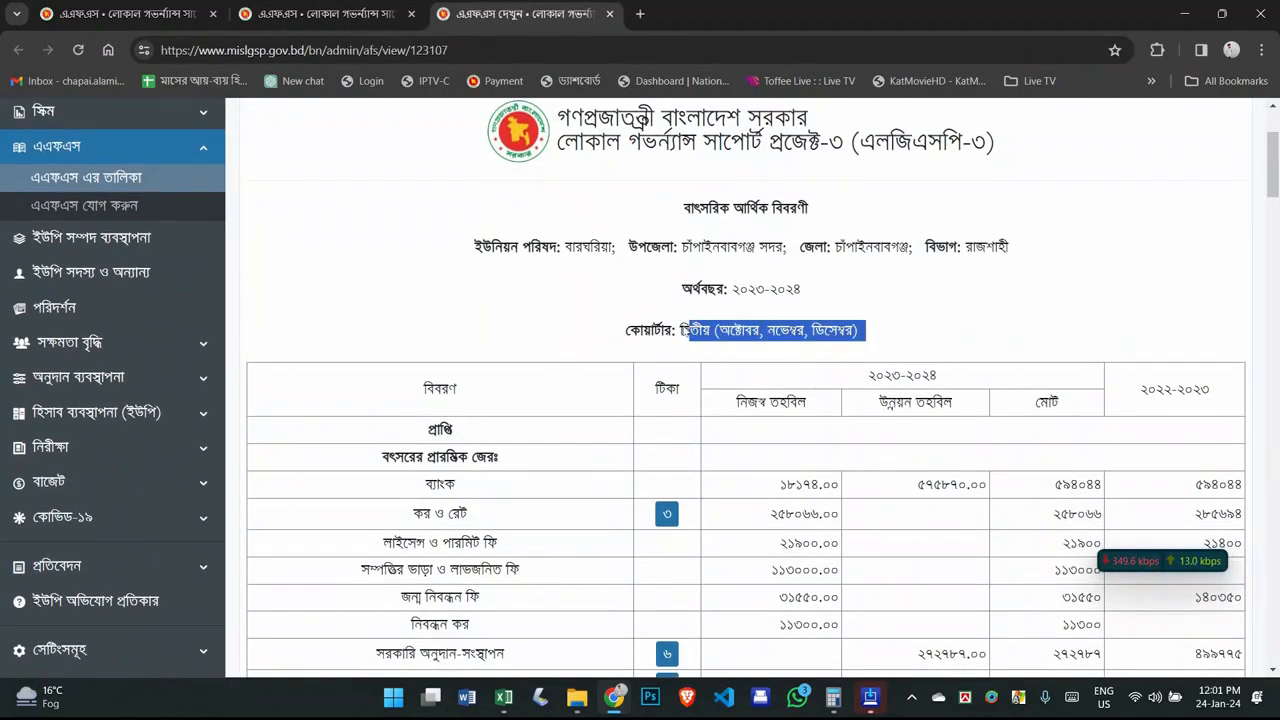
scroll(938, 318, "down", 15)
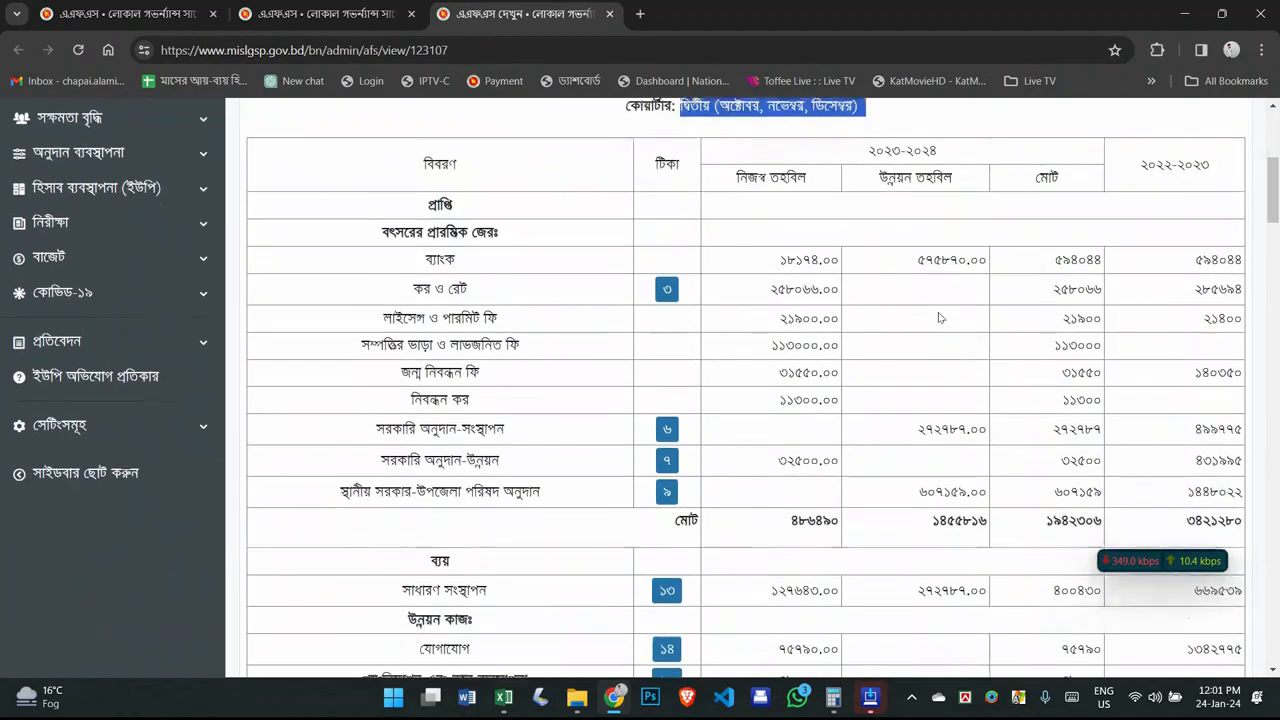
scroll(938, 318, "down", 5)
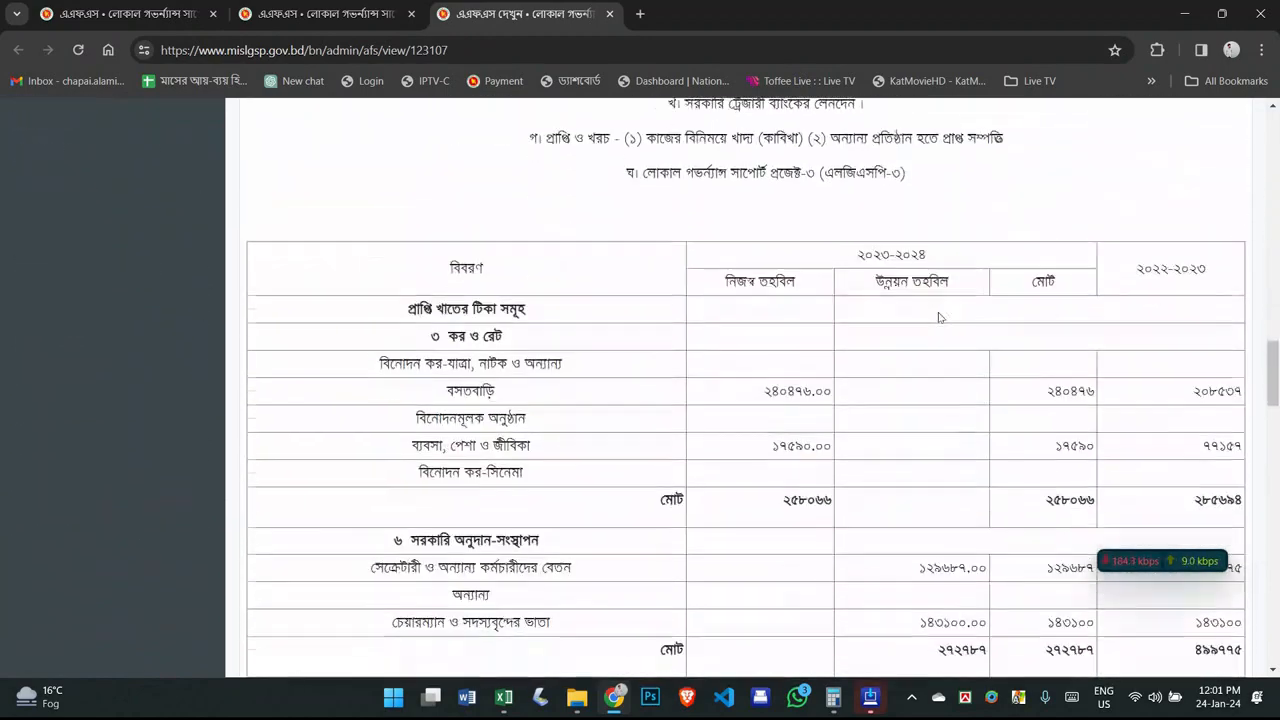